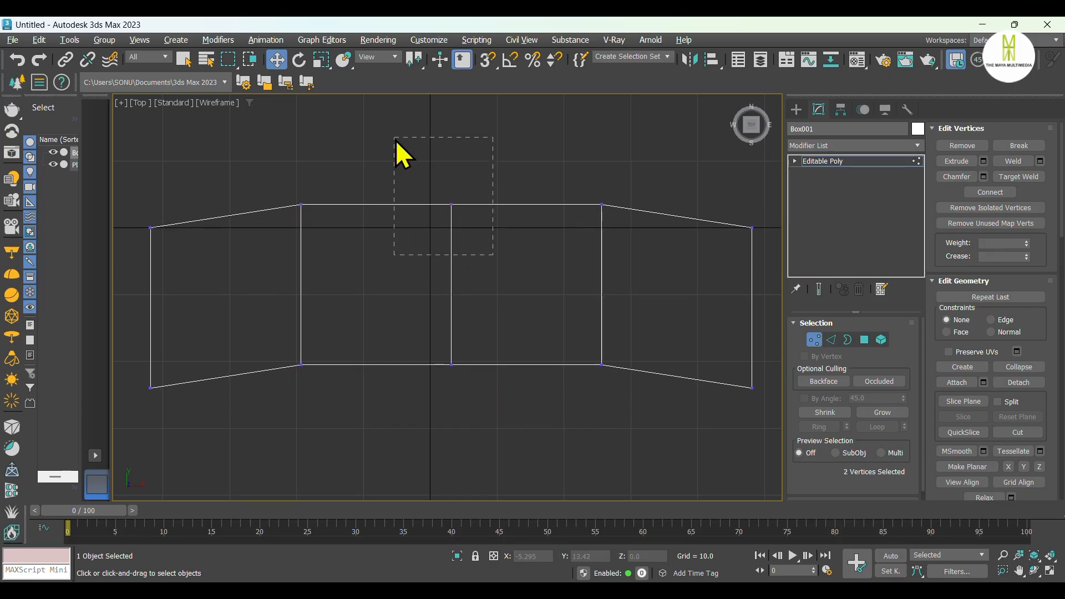
pyautogui.moveTo(450, 172); pyautogui.dragTo(453, 160)
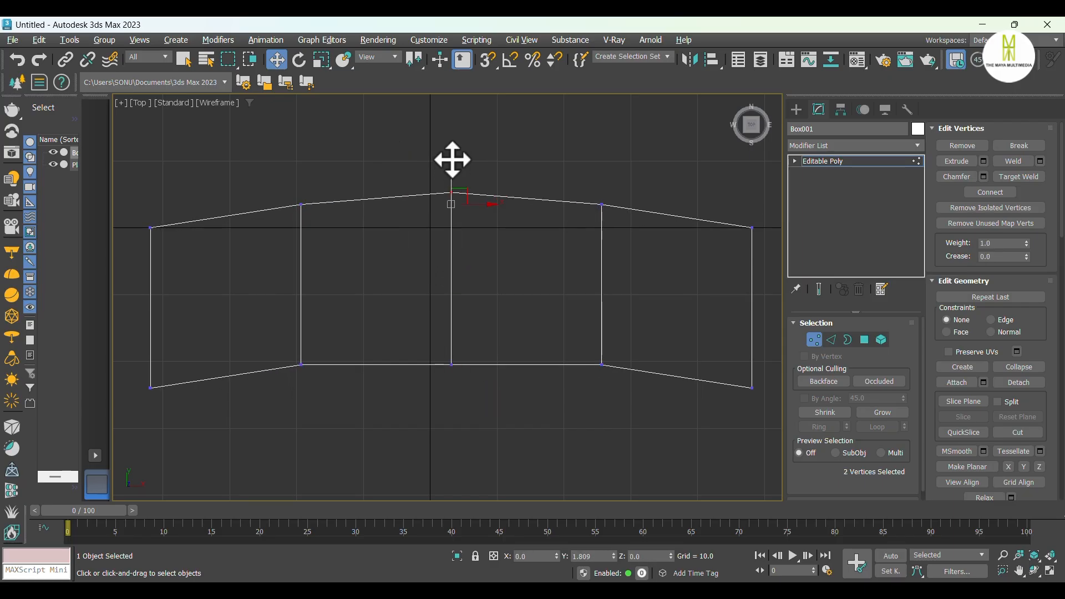
pyautogui.hotkey('ctrl', 'z')
pyautogui.hotkey('ctrl', 'z')
pyautogui.hotkey('ctrl', 'z')
pyautogui.hotkey('ctrl', 'z')
# Move the middle vertex columns back, and shift the rear and front centre vertices further back to curve the outline
pyautogui.moveTo(451, 271); pyautogui.dragTo(452, 152)
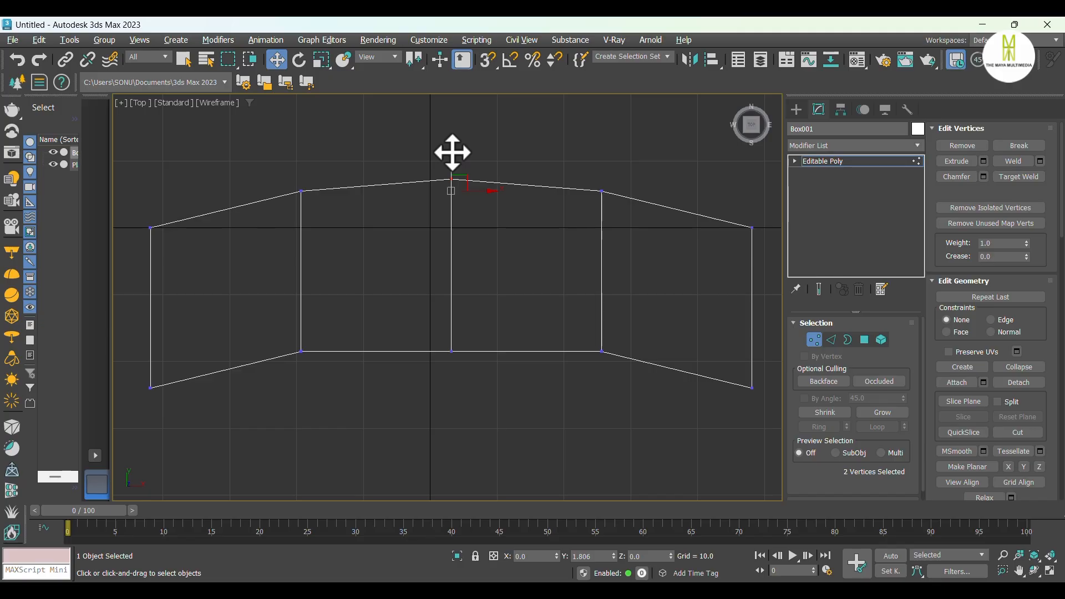
pyautogui.moveTo(450, 311); pyautogui.dragTo(453, 296)
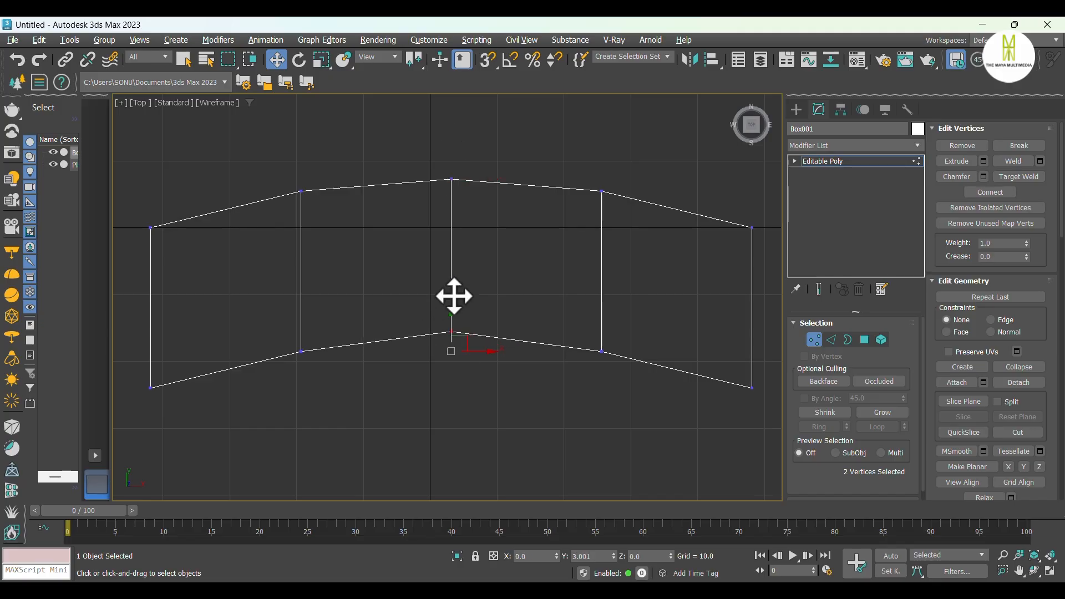
# Connect the outer front and rear edges at both ends of the box with 2 segments
pyautogui.click(831, 340)
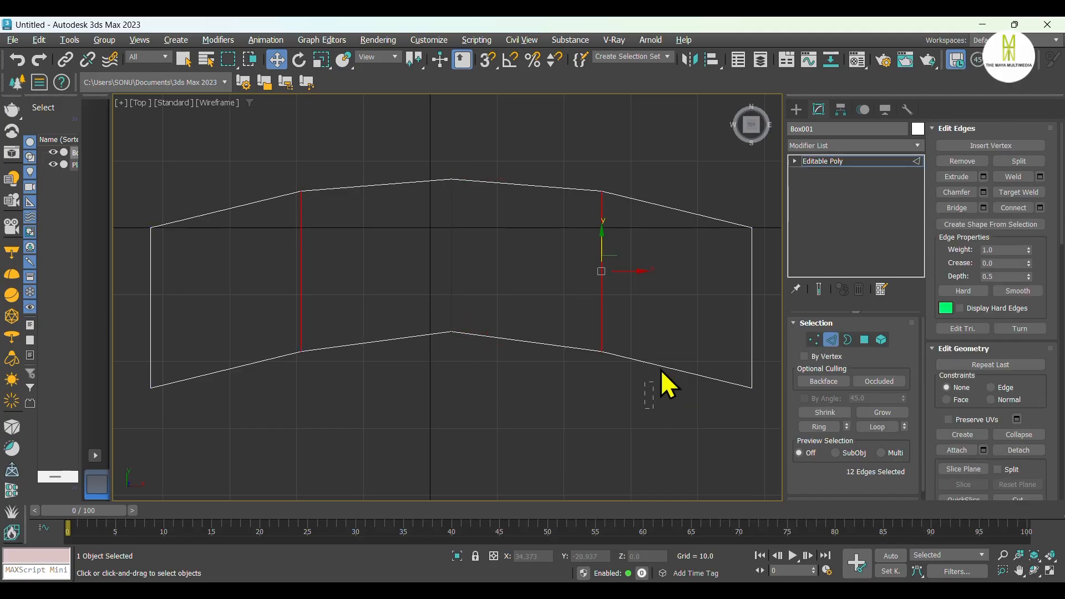
pyautogui.click(661, 368)
pyautogui.keyDown('ctrl'); pyautogui.click(242, 366); pyautogui.keyUp('ctrl')
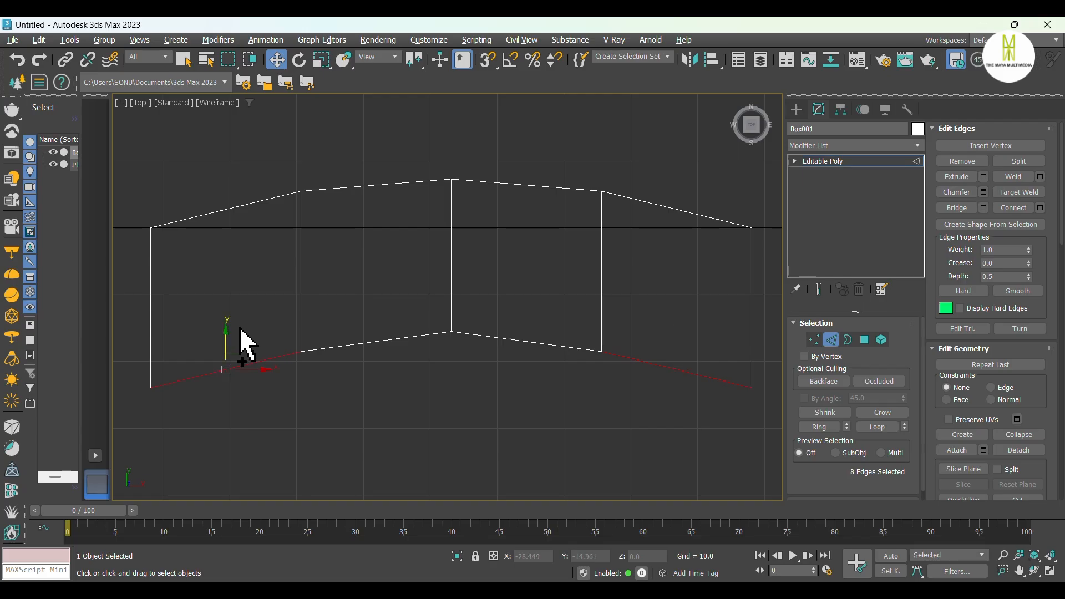
pyautogui.rightClick(240, 328)
pyautogui.click(148, 409)
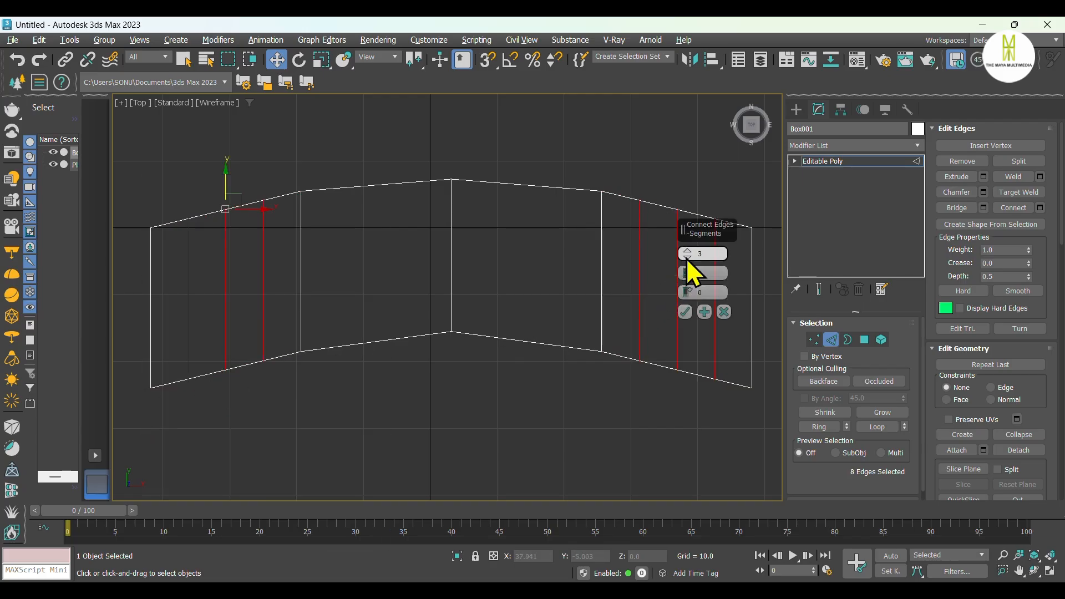
pyautogui.click(684, 312)
# Move the new front vertices at both ends forward so the ends bulge beyond the middle
pyautogui.click(814, 339)
pyautogui.moveTo(721, 405); pyautogui.dragTo(658, 345)
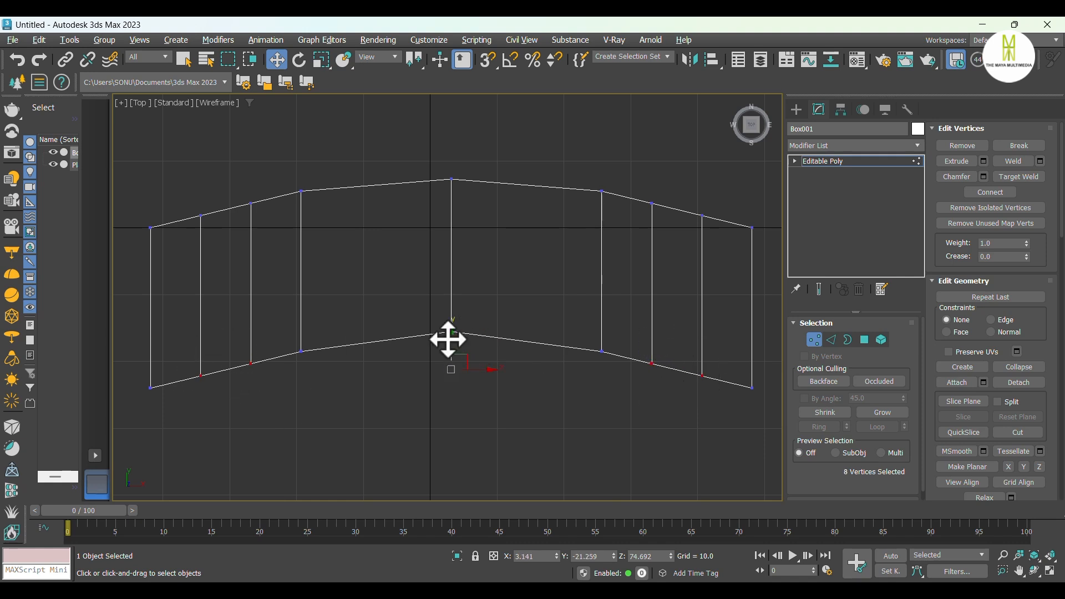
pyautogui.moveTo(448, 340); pyautogui.dragTo(452, 366)
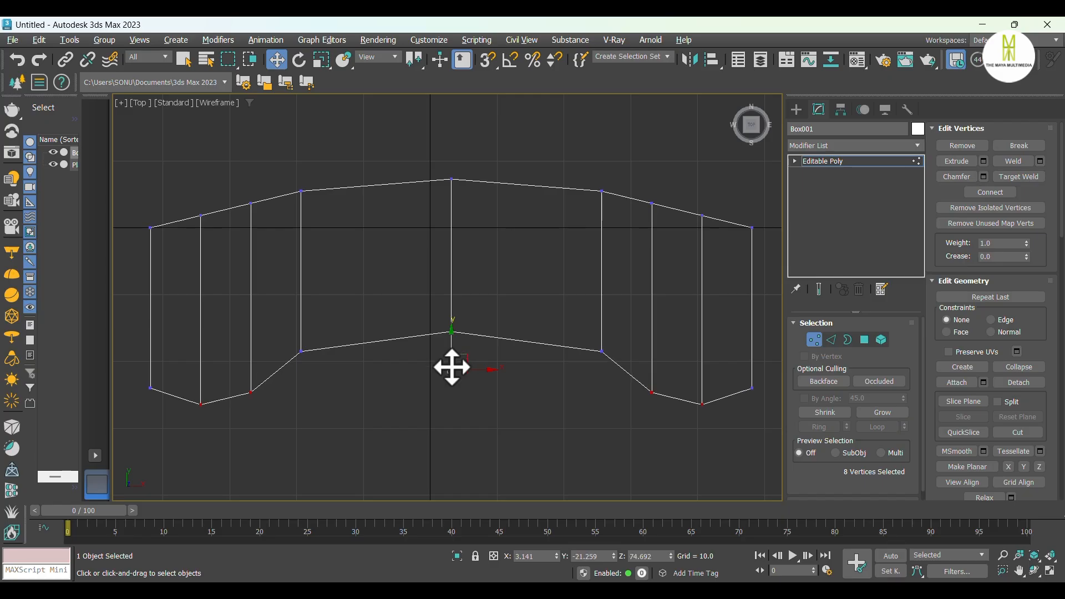
# Move the inner front vertices on both sides slightly back, and shift the centre vertex column further back
pyautogui.moveTo(616, 380); pyautogui.dragTo(573, 312)
pyautogui.keyDown('ctrl'); pyautogui.moveTo(351, 370); pyautogui.dragTo(280, 311); pyautogui.keyUp('ctrl')
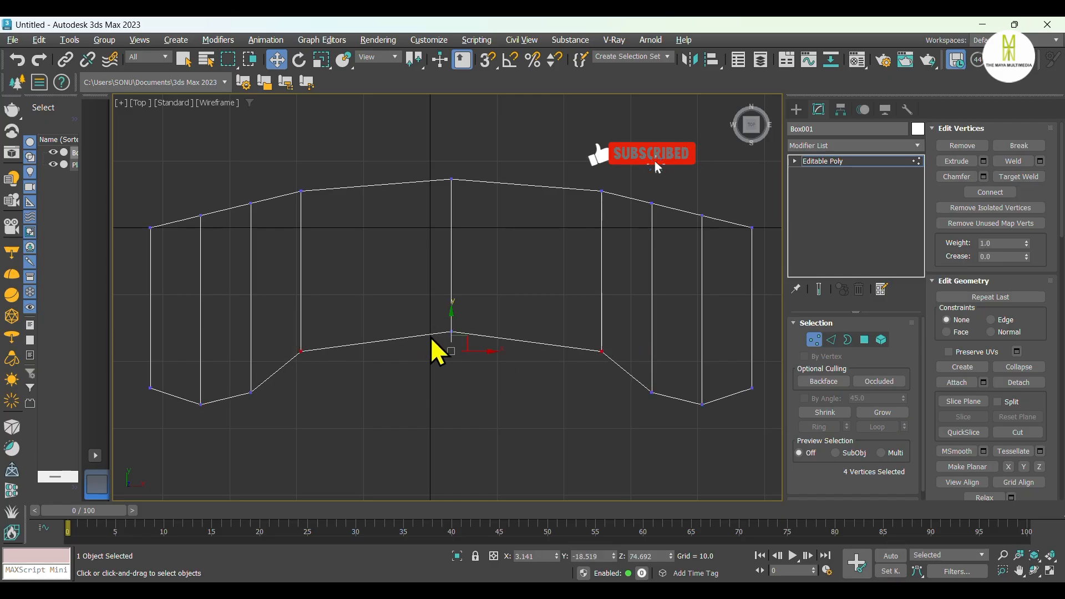
pyautogui.moveTo(452, 328); pyautogui.dragTo(453, 294)
pyautogui.moveTo(473, 202); pyautogui.dragTo(451, 134)
# Move the rear vertices on both sides of the centre slightly back to smooth the rear curve
pyautogui.moveTo(351, 224); pyautogui.dragTo(378, 260, button='middle')
pyautogui.moveTo(359, 285); pyautogui.dragTo(262, 181)
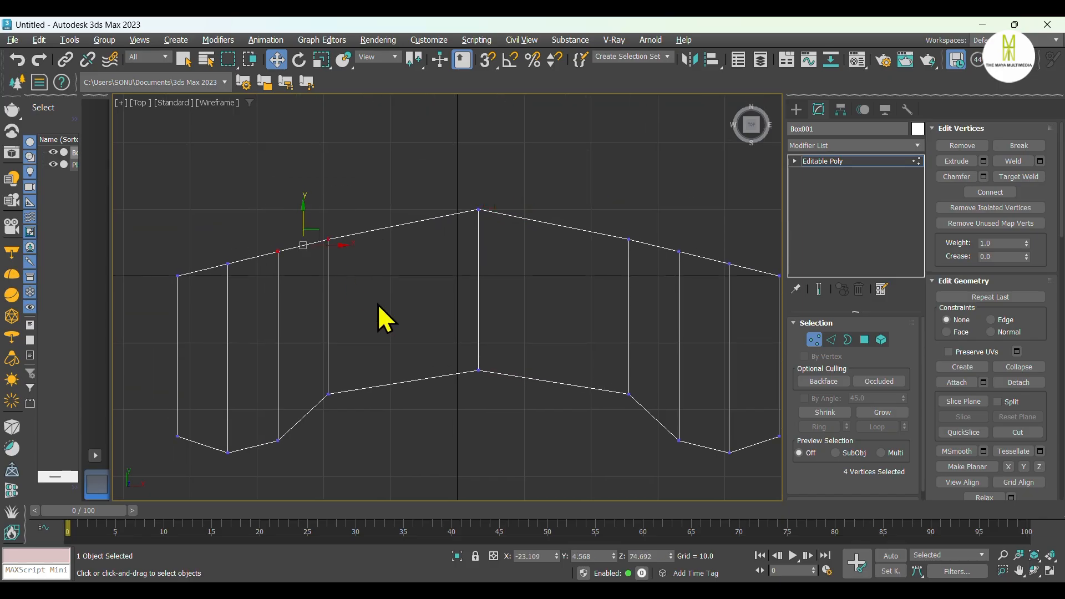
pyautogui.scroll(-3, 263, 294)
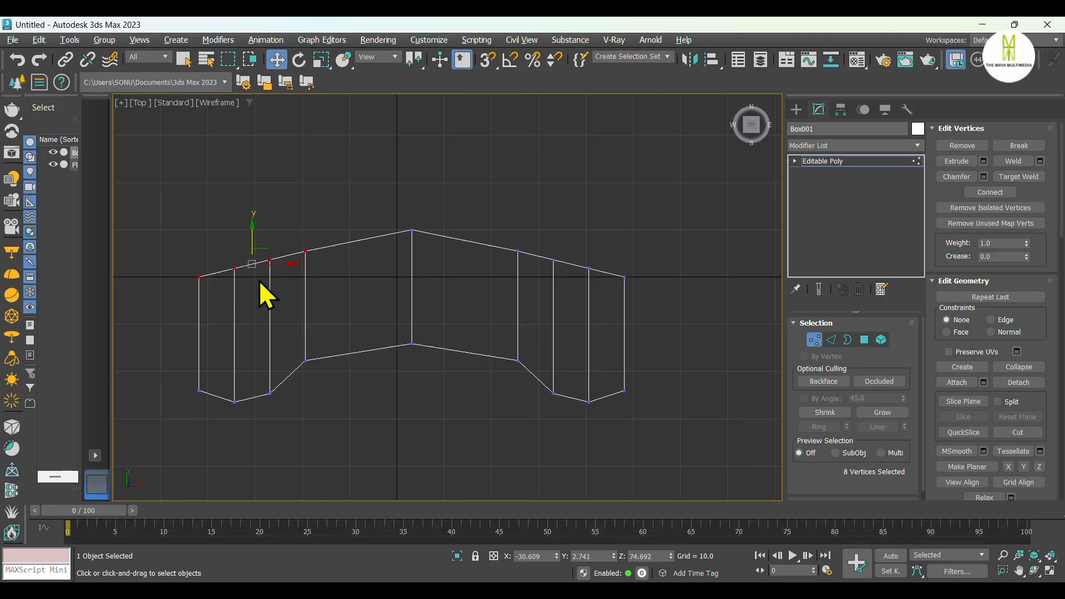
pyautogui.moveTo(412, 237)
pyautogui.mouseDown()
pyautogui.moveTo(410, 223)
pyautogui.moveTo(414, 232)
pyautogui.mouseUp()
pyautogui.hotkey('ctrl', 'z')
pyautogui.hotkey('ctrl', 'z')
pyautogui.click(664, 290)
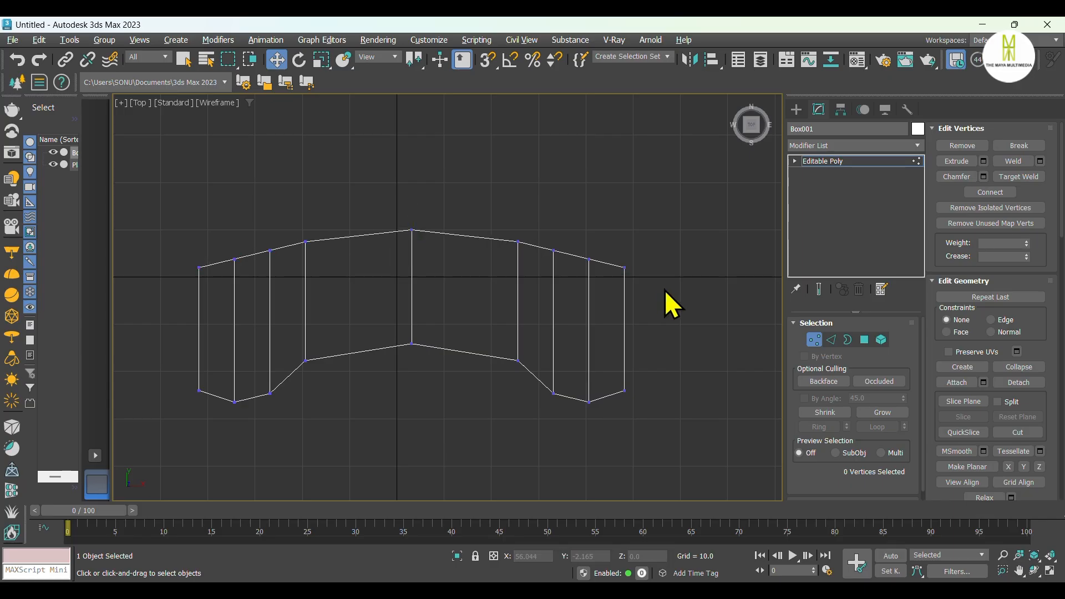
# Connect all the front-to-back edges with 2 segments, adding two lengthwise edge loops
pyautogui.click(830, 340)
pyautogui.moveTo(682, 321); pyautogui.dragTo(613, 325)
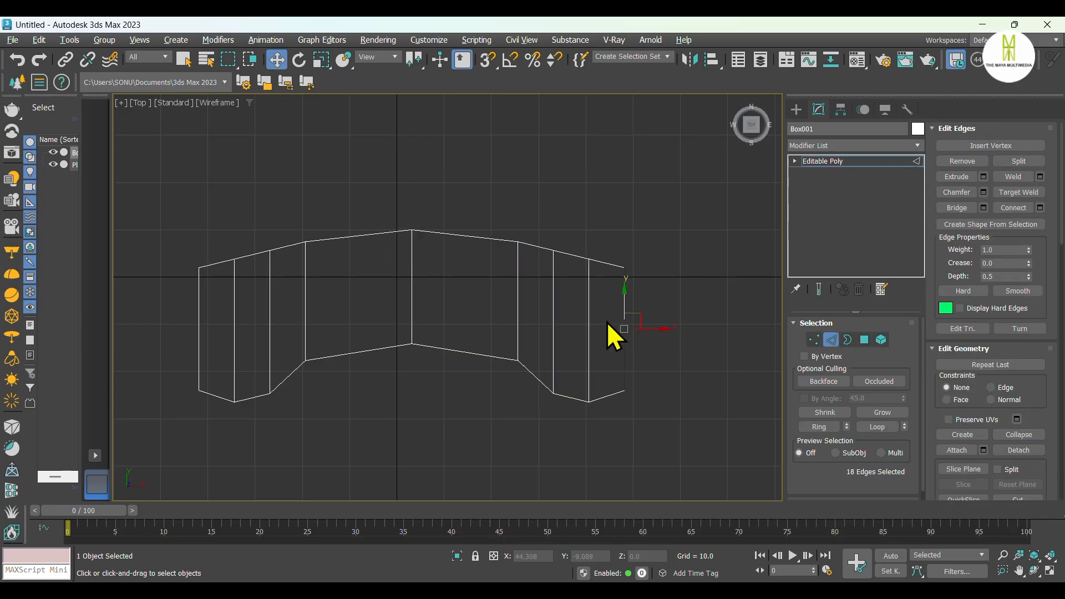
pyautogui.rightClick(617, 314)
pyautogui.click(533, 350)
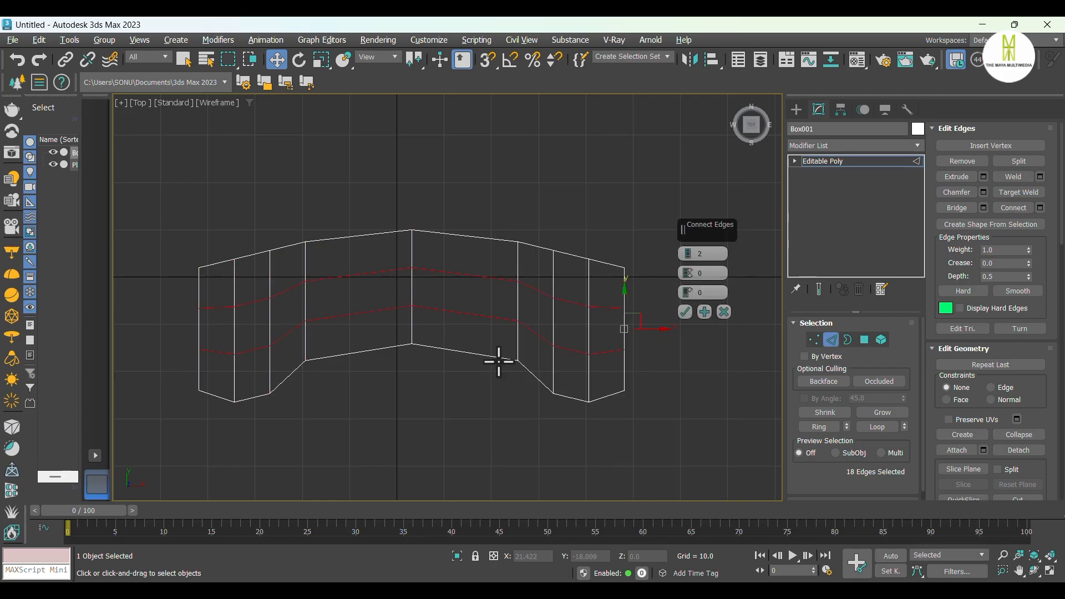
pyautogui.click(685, 312)
# Scale the middle vertices of both end faces outward along X to round the ends
pyautogui.moveTo(655, 359); pyautogui.dragTo(617, 322)
pyautogui.press('1')
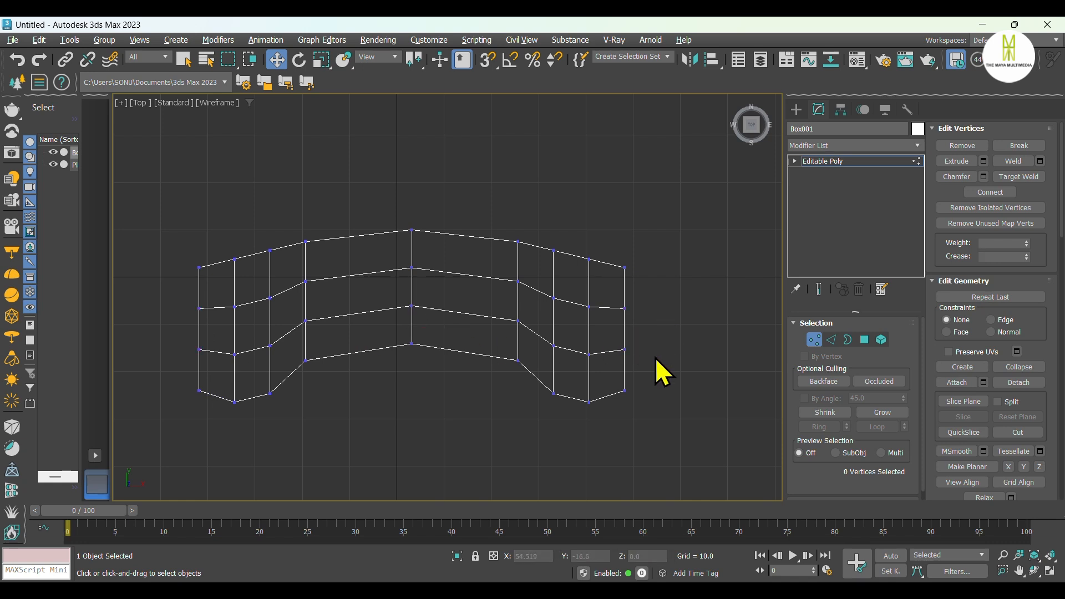
pyautogui.moveTo(656, 364); pyautogui.dragTo(618, 300)
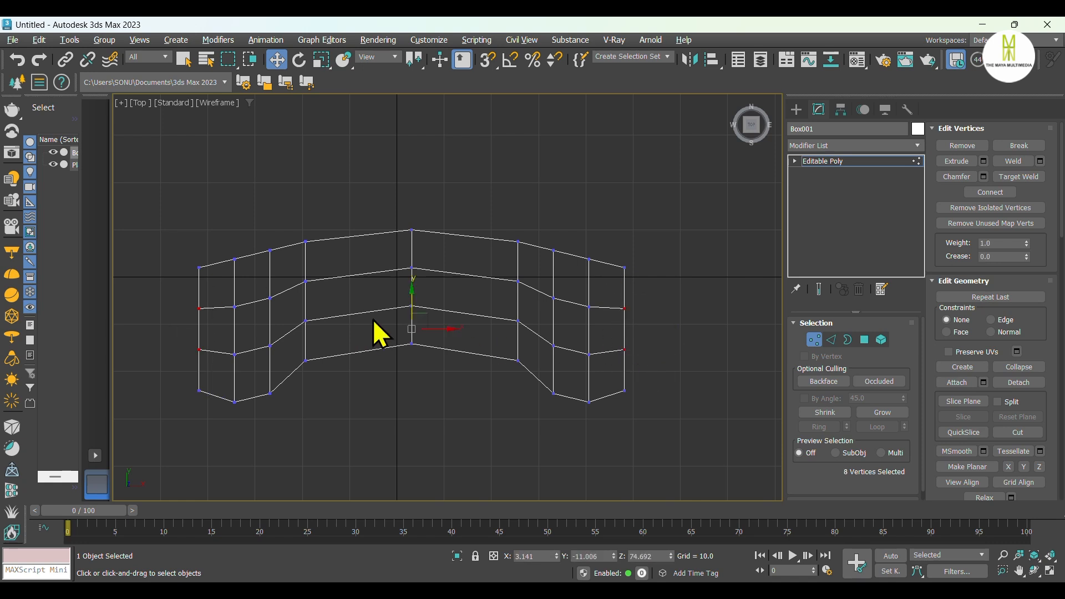
pyautogui.press('r')
pyautogui.moveTo(451, 323); pyautogui.dragTo(453, 327)
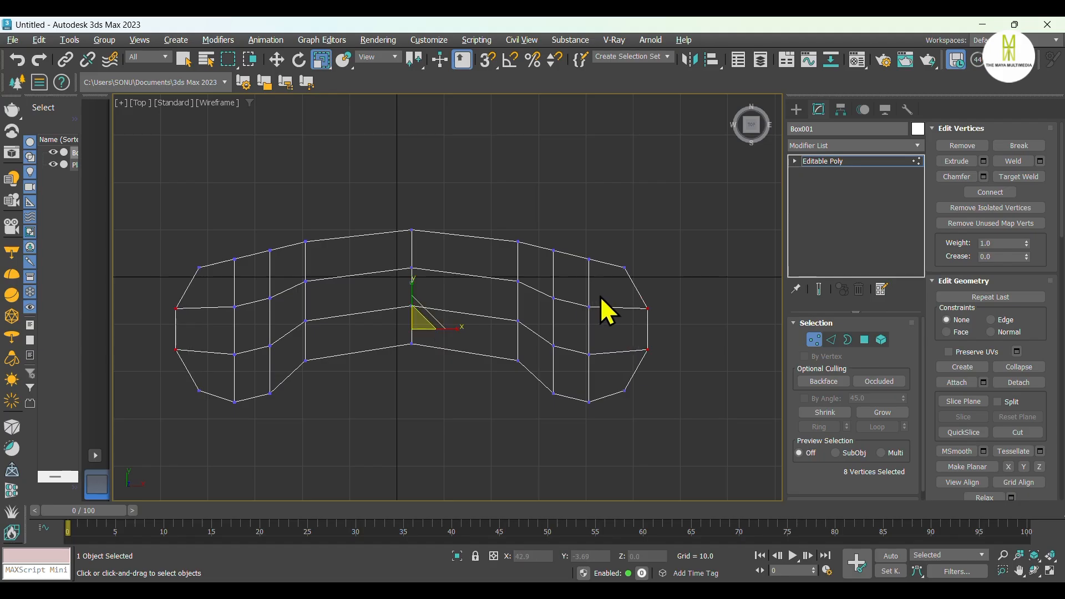
pyautogui.press('w')
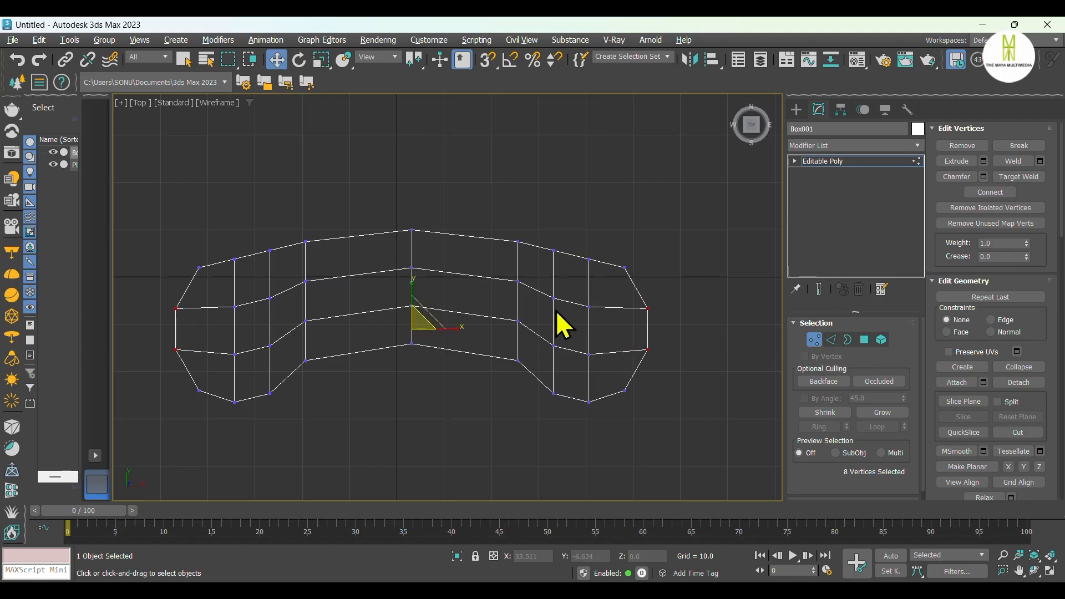
# Move the front centre vertices slightly back and the rear centre vertices slightly forward
pyautogui.scroll(4, 420, 323)
pyautogui.moveTo(475, 397); pyautogui.dragTo(440, 304)
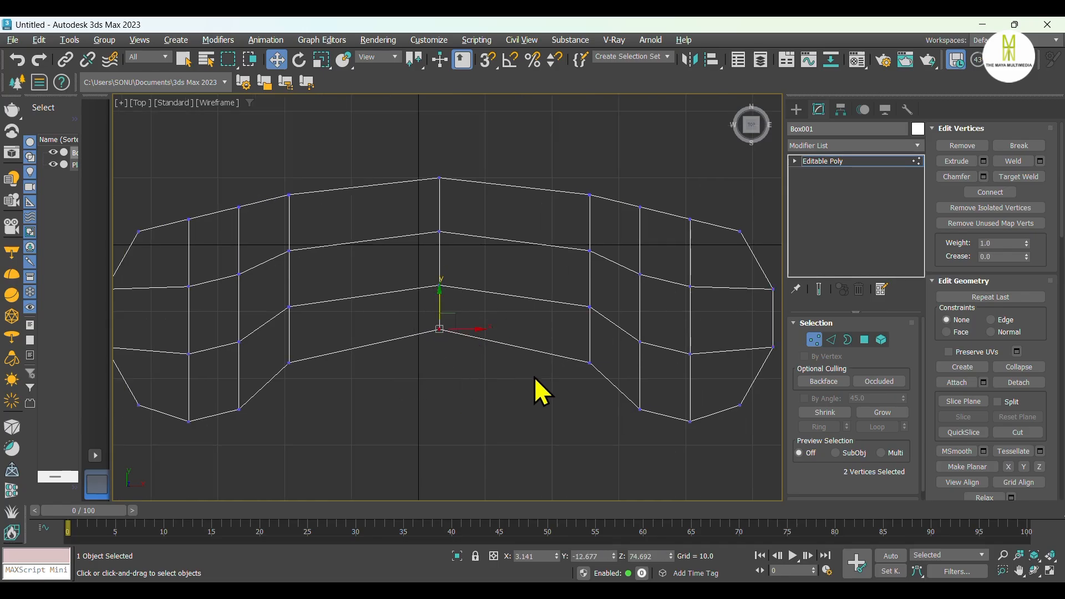
pyautogui.scroll(-1, 438, 340)
pyautogui.scroll(1, 438, 340)
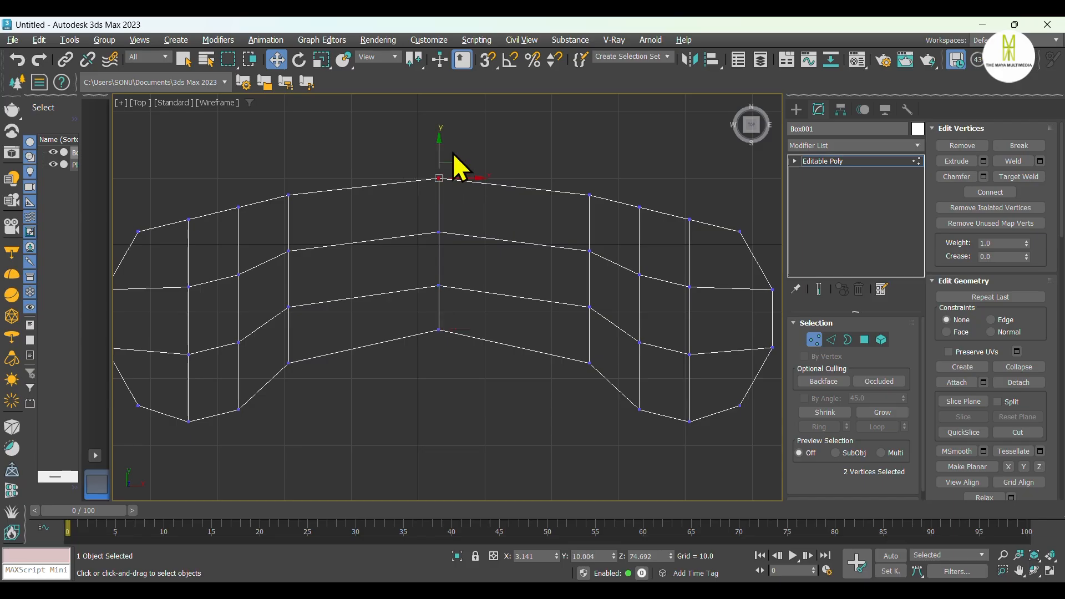
pyautogui.moveTo(437, 142); pyautogui.dragTo(438, 145)
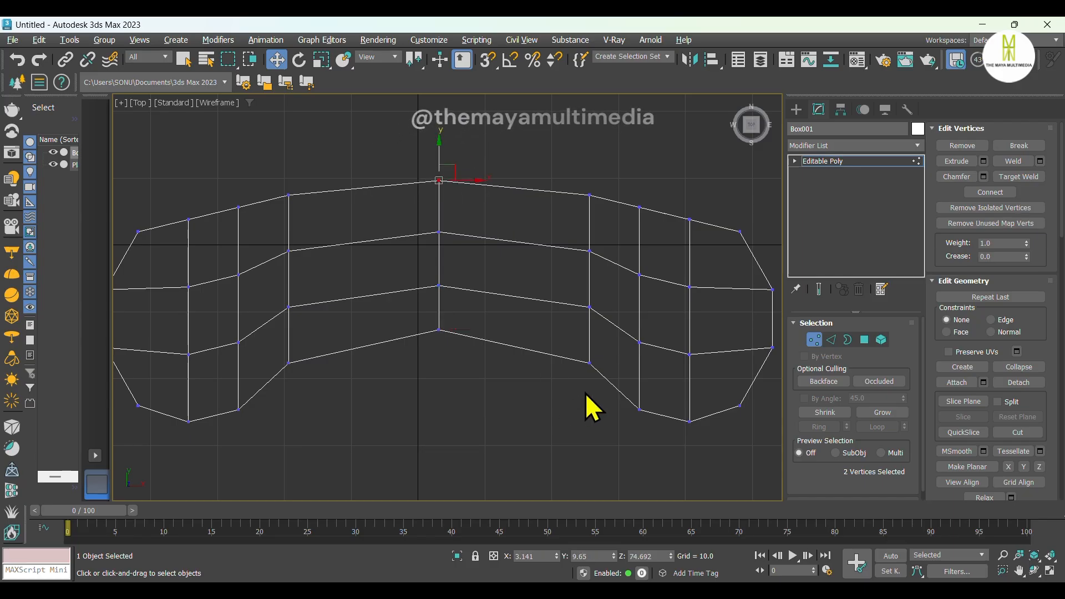
# Select the ring of vertical edges around the whole side of the box in the perspective view
pyautogui.scroll(-2, 466, 368)
pyautogui.moveTo(471, 368); pyautogui.dragTo(472, 336, button='middle')
pyautogui.press('p')
pyautogui.click(832, 339)
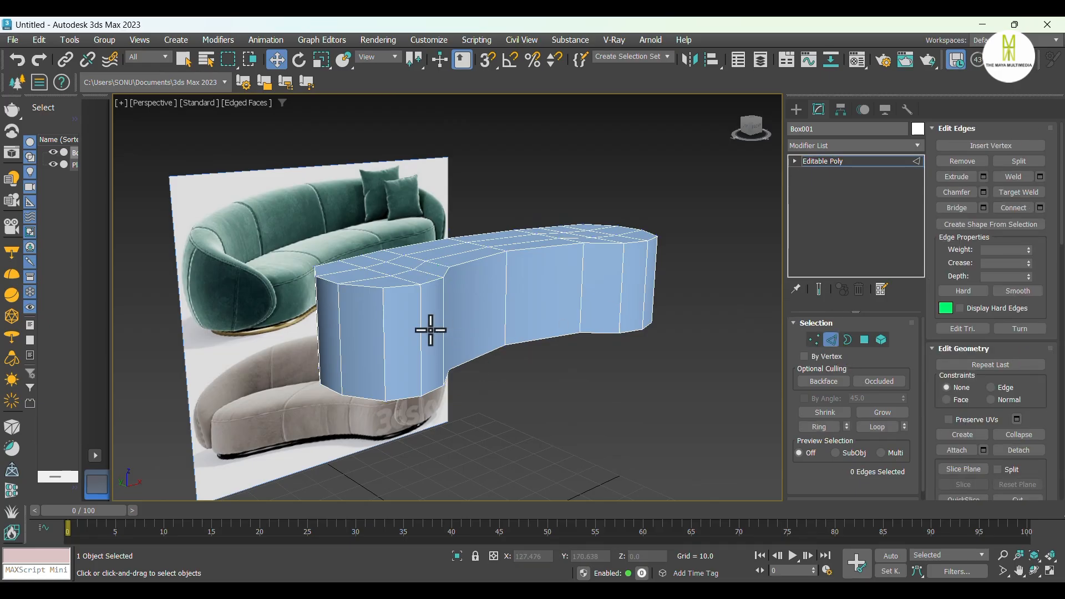
pyautogui.click(420, 325)
pyautogui.keyDown('shift'); pyautogui.click(420, 325); pyautogui.keyUp('shift')
pyautogui.rightClick(421, 328)
pyautogui.click(300, 369)
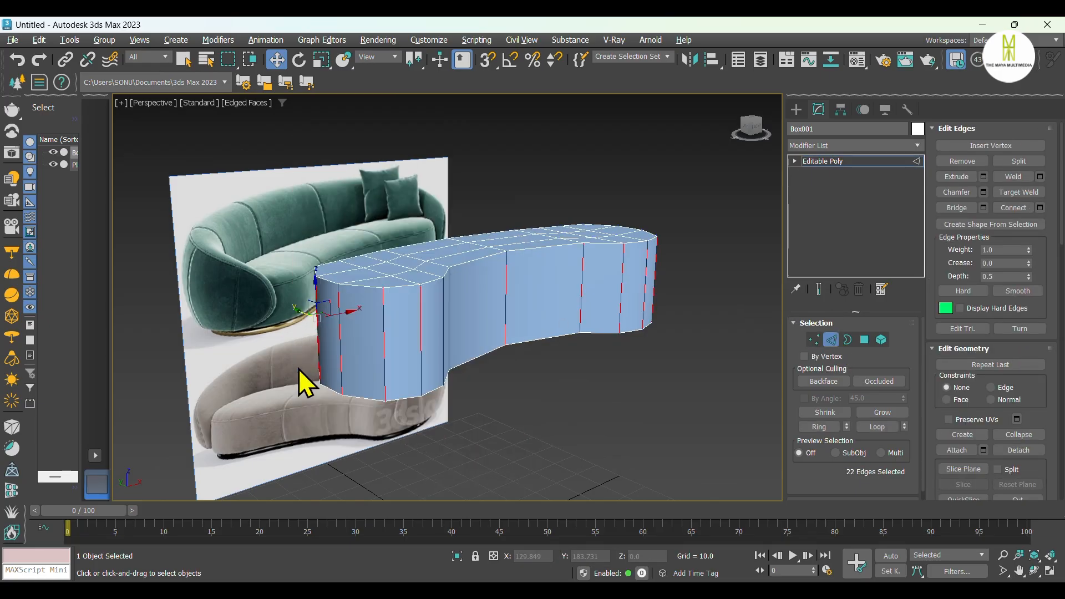
pyautogui.click(686, 312)
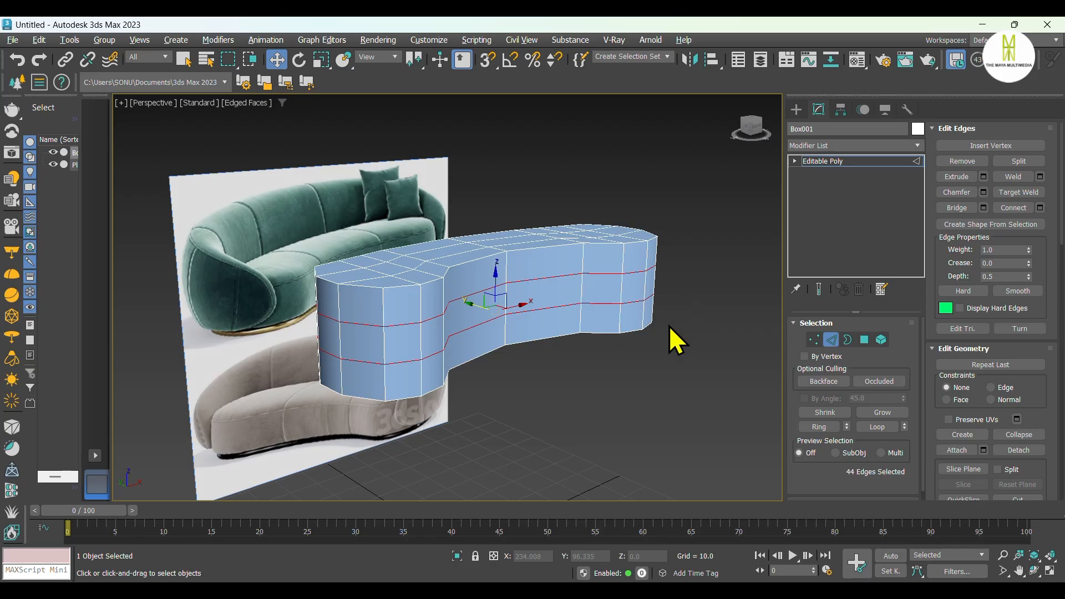
pyautogui.hotkey('ctrl', 'z')
# Connect the selected vertical edges with 5 segments and a pinch of about 56
pyautogui.rightClick(419, 313)
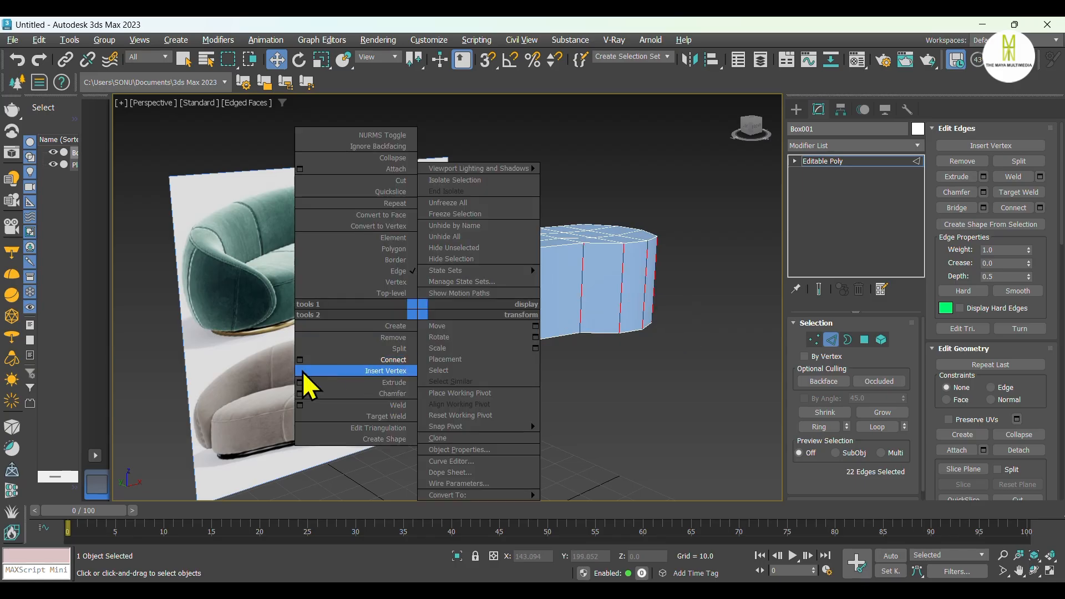
pyautogui.click(302, 371)
pyautogui.click(687, 251)
pyautogui.click(687, 251)
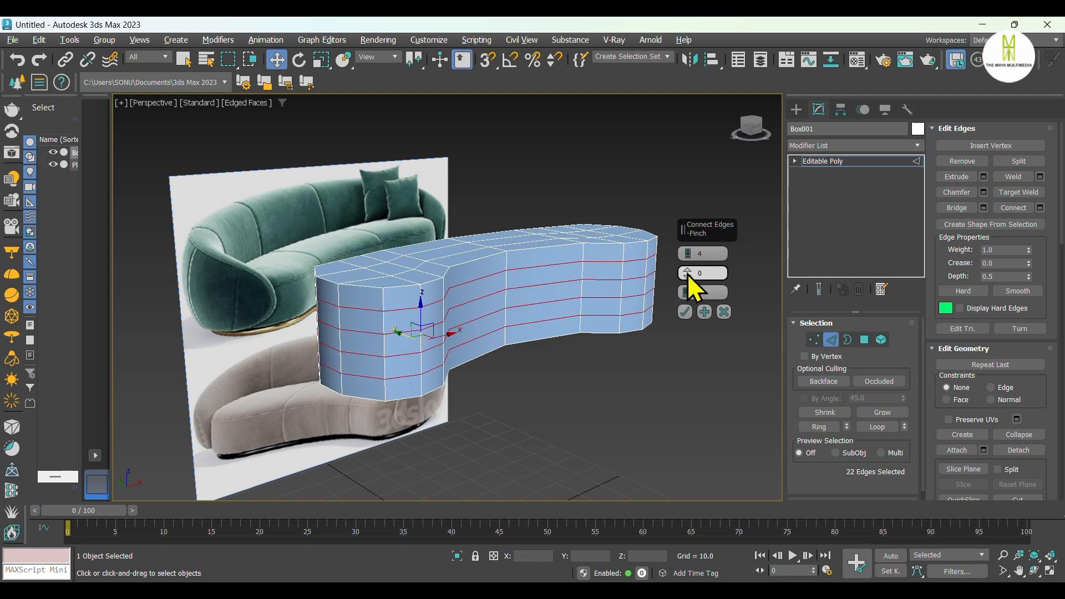
pyautogui.moveTo(688, 274); pyautogui.dragTo(691, 171)
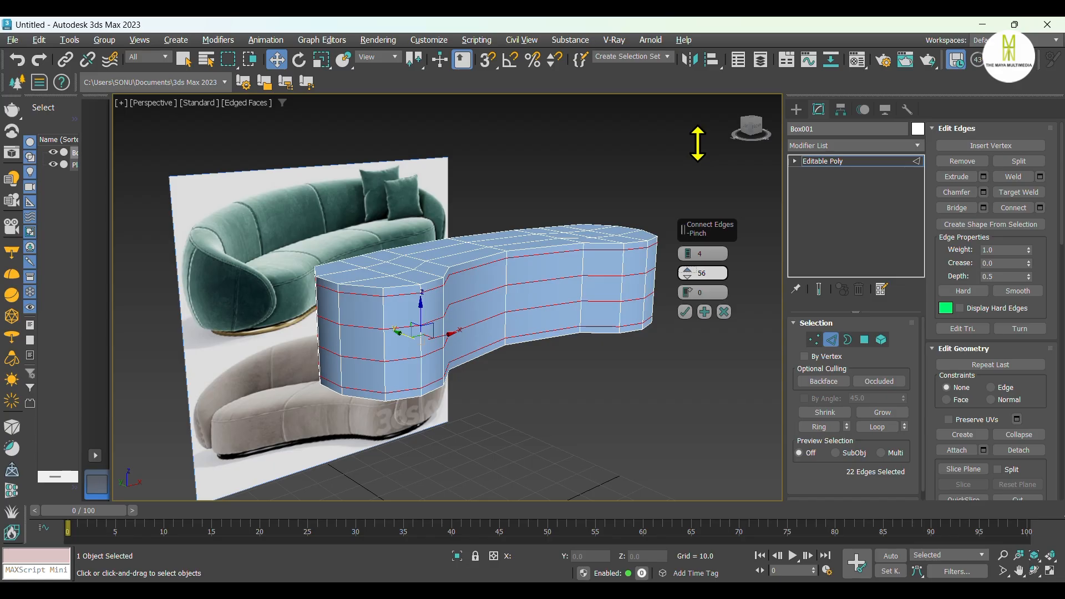
pyautogui.click(687, 251)
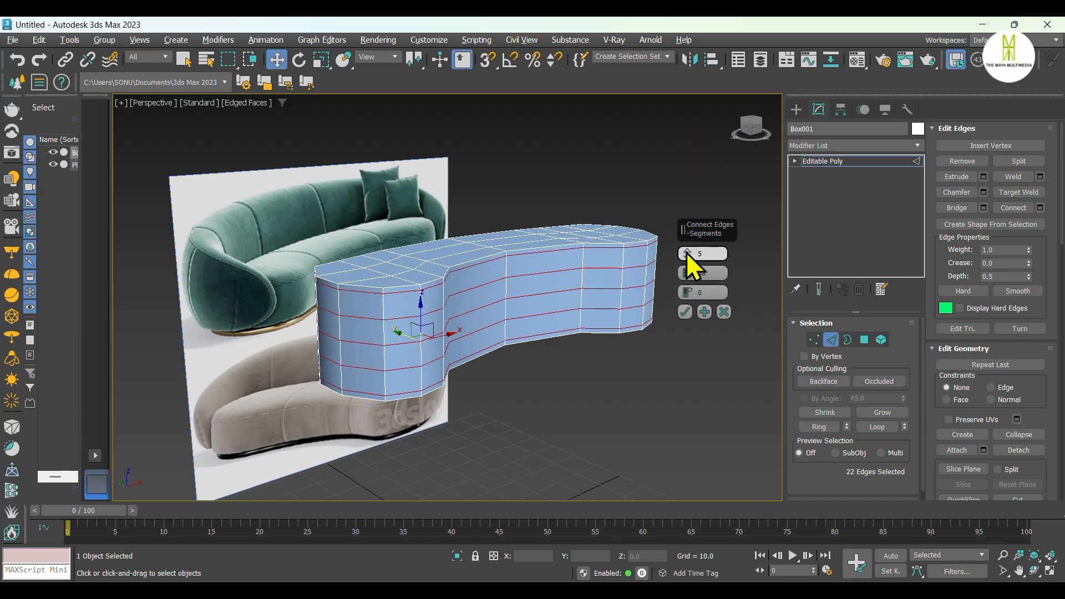
pyautogui.click(685, 312)
# Leave edge editing and apply a TurboSmooth modifier to the box
pyautogui.keyDown('alt'); pyautogui.moveTo(691, 330); pyautogui.dragTo(762, 269, button='middle'); pyautogui.keyUp('alt')
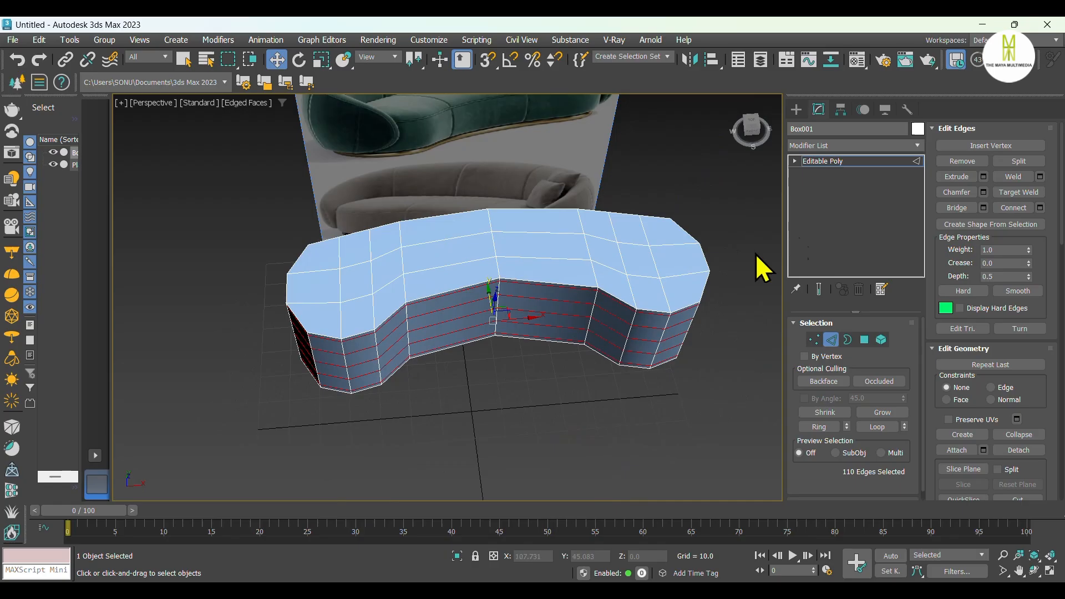
pyautogui.click(796, 109)
pyautogui.click(819, 109)
pyautogui.click(827, 145)
pyautogui.press('t')
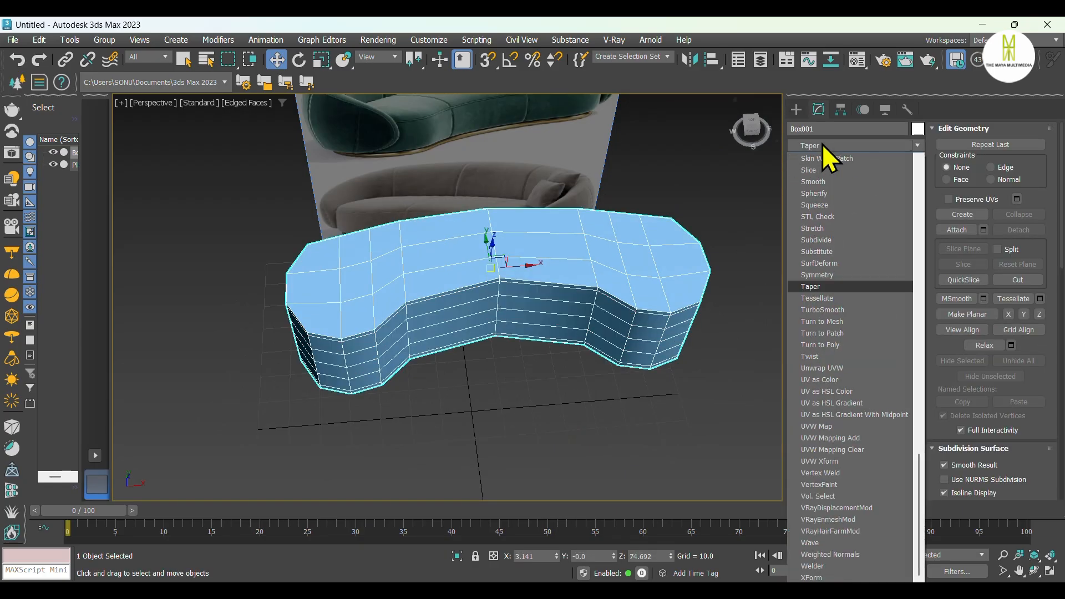
pyautogui.click(826, 309)
# Compare the smoothed seat with the reference in the front view, and add an FFD 4x4x4 modifier above TurboSmooth
pyautogui.keyDown('alt'); pyautogui.moveTo(435, 388); pyautogui.dragTo(447, 340, button='middle'); pyautogui.keyUp('alt')
pyautogui.press('f')
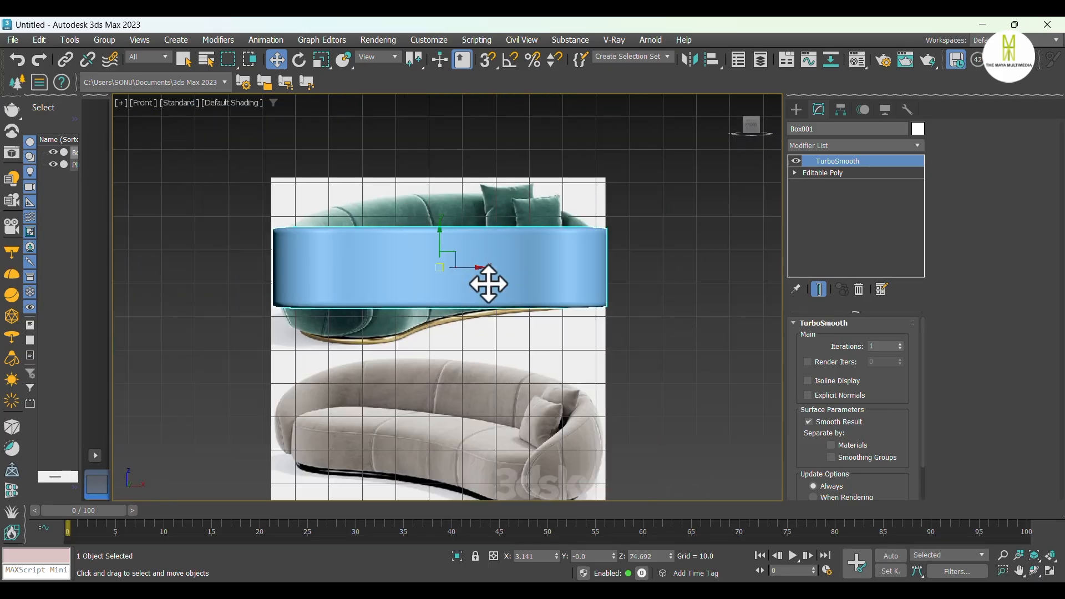
pyautogui.moveTo(488, 284); pyautogui.dragTo(524, 305, button='middle')
pyautogui.press('p')
pyautogui.click(824, 144)
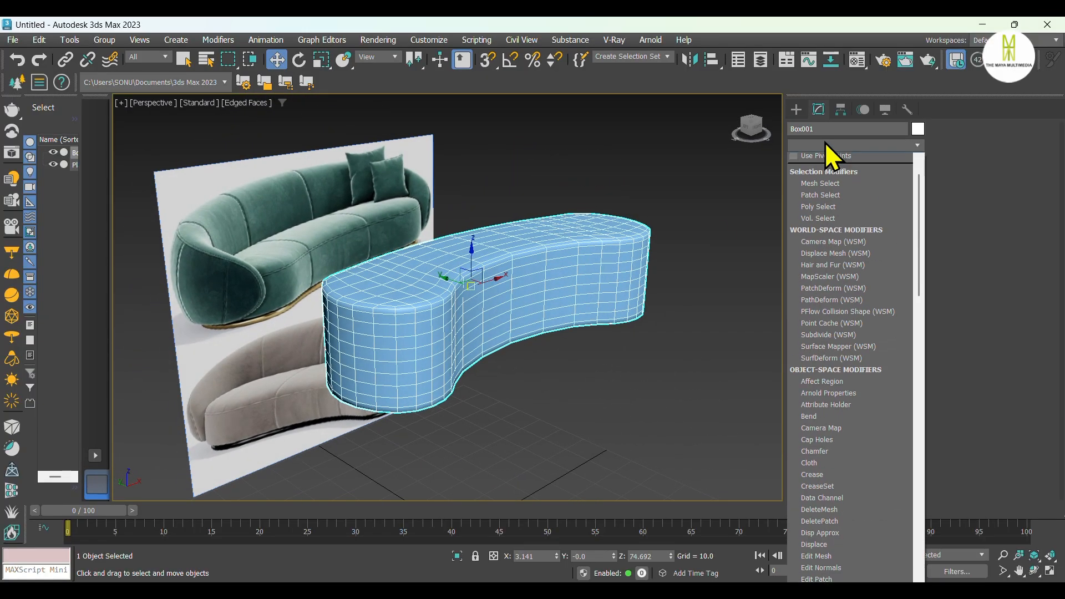
pyautogui.press('f')
pyautogui.click(830, 181)
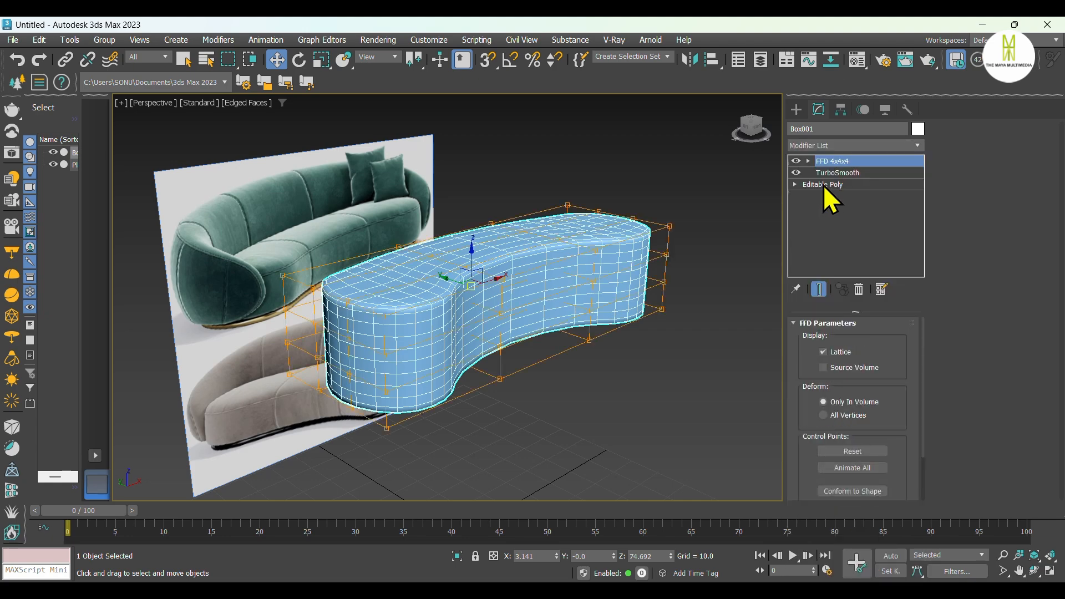
# Enter FFD control point editing and raise the central control points on the seat's top surface slightly to puff it up
pyautogui.keyDown('alt'); pyautogui.moveTo(500, 320); pyautogui.dragTo(568, 335, button='middle'); pyautogui.keyUp('alt')
pyautogui.click(620, 345)
pyautogui.click(515, 317)
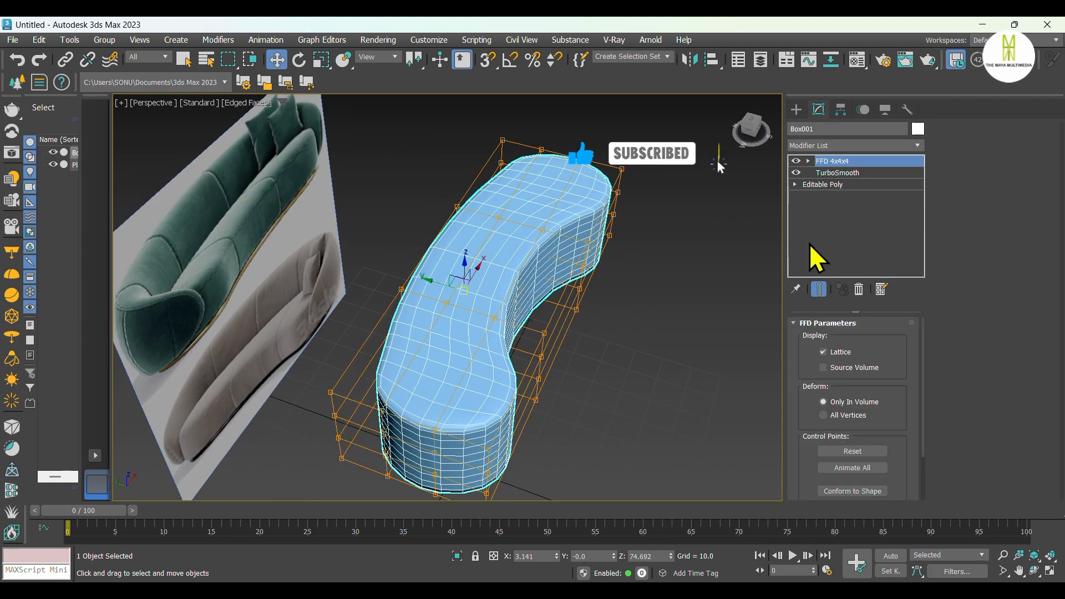
pyautogui.click(808, 161)
pyautogui.click(840, 172)
pyautogui.click(494, 317)
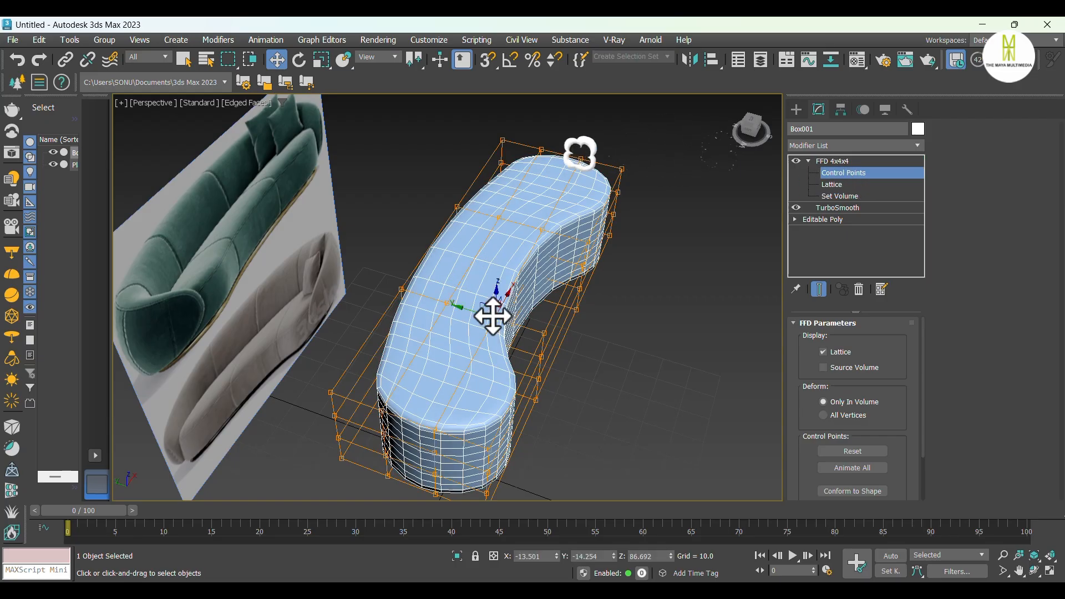
pyautogui.keyDown('ctrl'); pyautogui.click(448, 303); pyautogui.keyUp('ctrl')
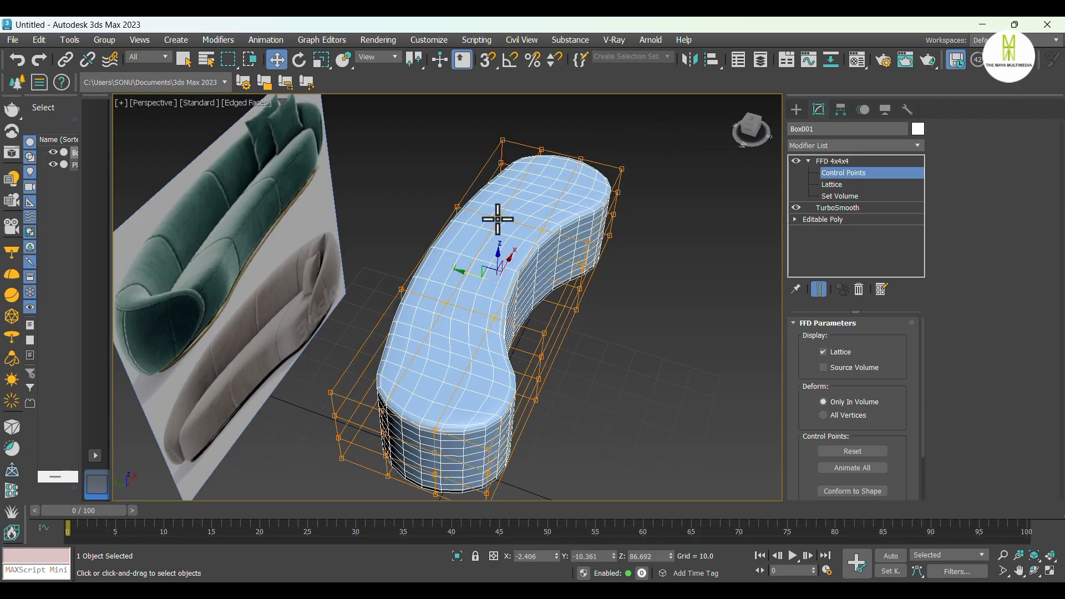
pyautogui.keyDown('alt'); pyautogui.moveTo(582, 347); pyautogui.dragTo(527, 265, button='middle'); pyautogui.keyUp('alt')
pyautogui.moveTo(498, 233); pyautogui.dragTo(497, 228)
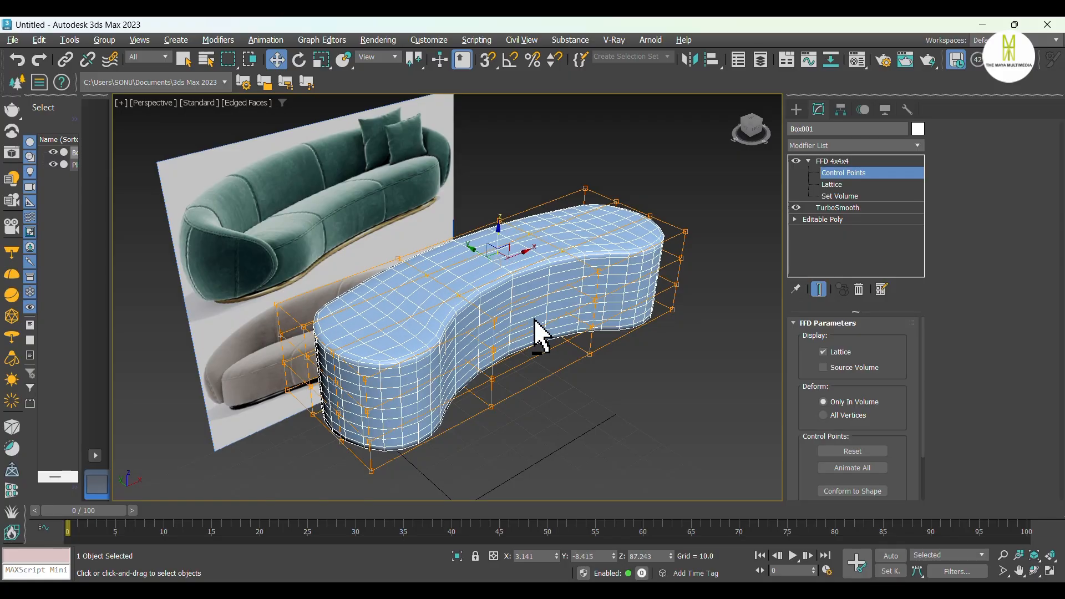
# Select the four middle FFD control points on the seat's concave front and pull them outward to bulge the front face
pyautogui.keyDown('alt'); pyautogui.moveTo(535, 319); pyautogui.dragTo(509, 301, button='middle'); pyautogui.keyUp('alt')
pyautogui.click(453, 326)
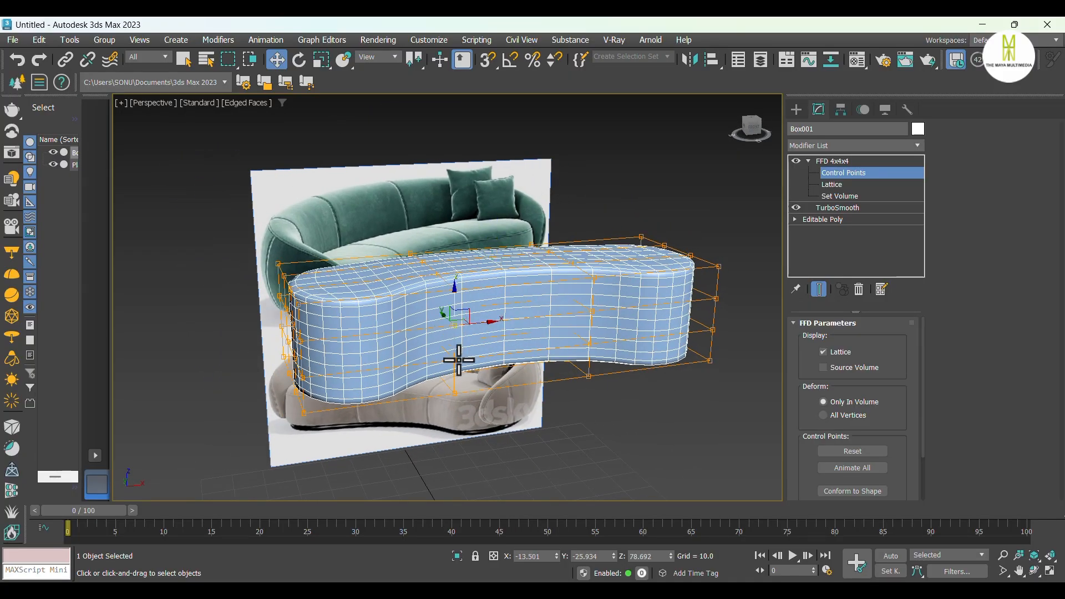
pyautogui.keyDown('ctrl'); pyautogui.click(455, 360); pyautogui.keyUp('ctrl')
pyautogui.keyDown('ctrl'); pyautogui.click(592, 311); pyautogui.keyUp('ctrl')
pyautogui.keyDown('ctrl'); pyautogui.click(590, 345); pyautogui.keyUp('ctrl')
pyautogui.keyDown('alt'); pyautogui.moveTo(590, 344); pyautogui.dragTo(510, 355, button='middle'); pyautogui.keyUp('alt')
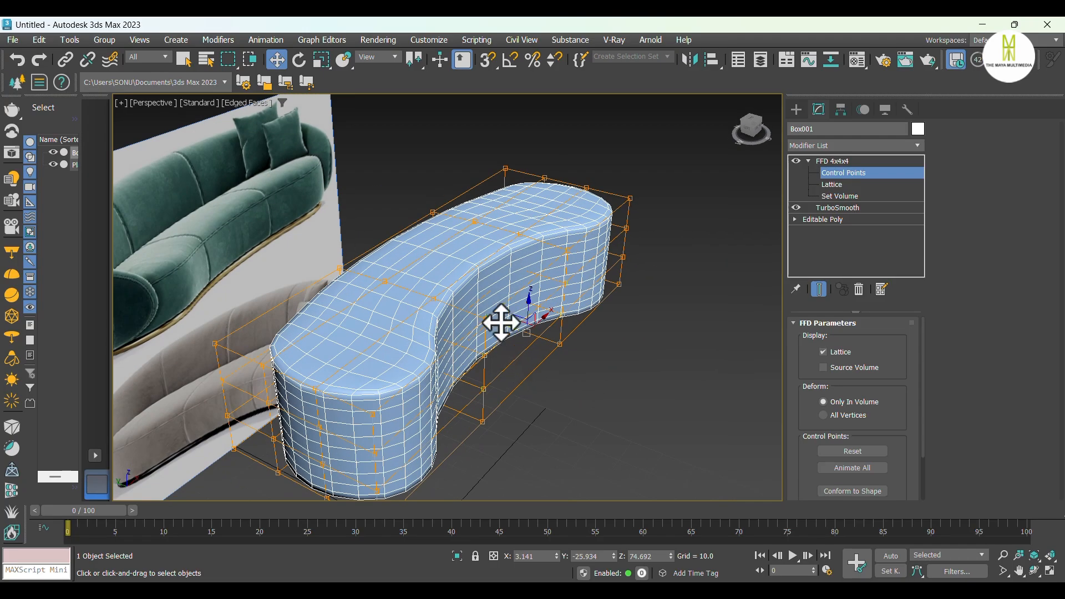
pyautogui.moveTo(501, 322); pyautogui.dragTo(530, 342)
# Select the mid-height FFD control points at both ends of the seat and scale them slightly outward
pyautogui.click(318, 428)
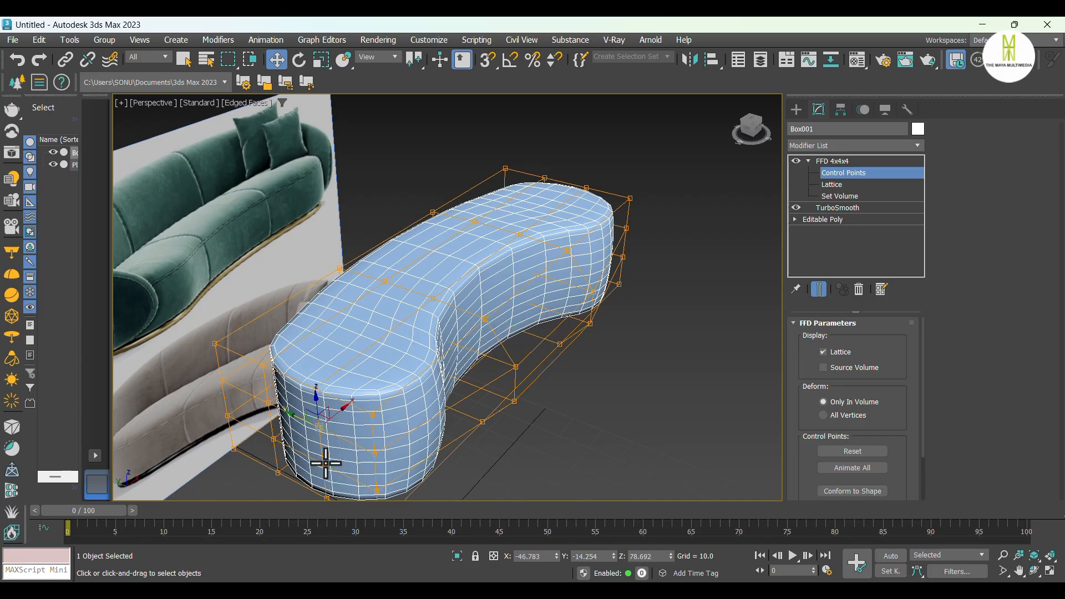
pyautogui.keyDown('ctrl'); pyautogui.click(323, 464); pyautogui.keyUp('ctrl')
pyautogui.keyDown('ctrl'); pyautogui.click(274, 439); pyautogui.keyUp('ctrl')
pyautogui.keyDown('ctrl'); pyautogui.click(268, 403); pyautogui.keyUp('ctrl')
pyautogui.scroll(-3, 488, 354)
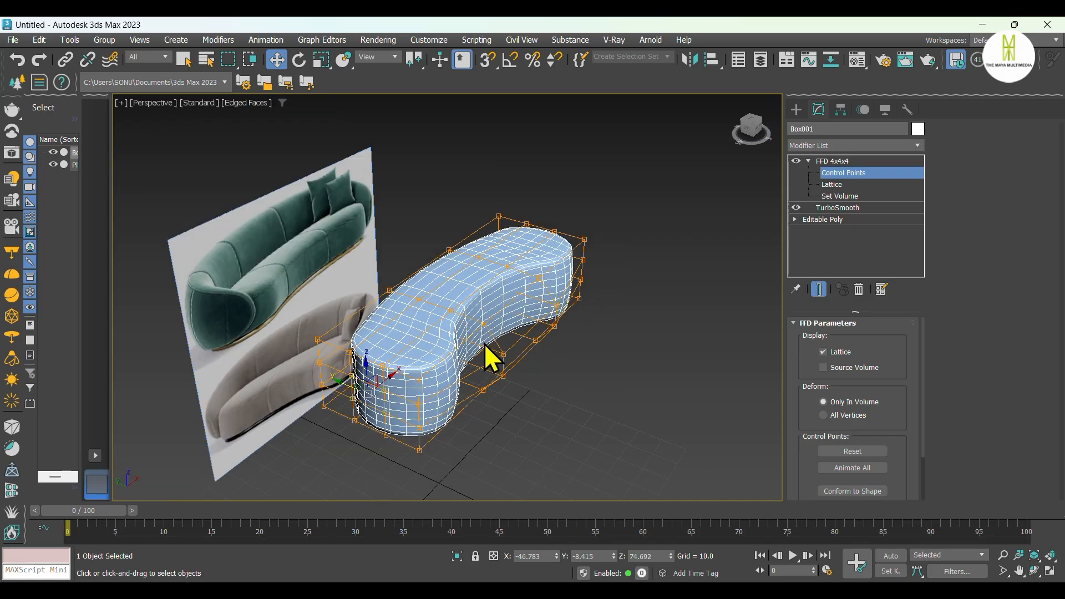
pyautogui.keyDown('alt'); pyautogui.moveTo(488, 354); pyautogui.dragTo(430, 413, button='middle'); pyautogui.keyUp('alt')
pyautogui.keyDown('alt'); pyautogui.moveTo(727, 382); pyautogui.dragTo(502, 373, button='middle'); pyautogui.keyUp('alt')
pyautogui.keyDown('ctrl'); pyautogui.click(616, 217); pyautogui.keyUp('ctrl')
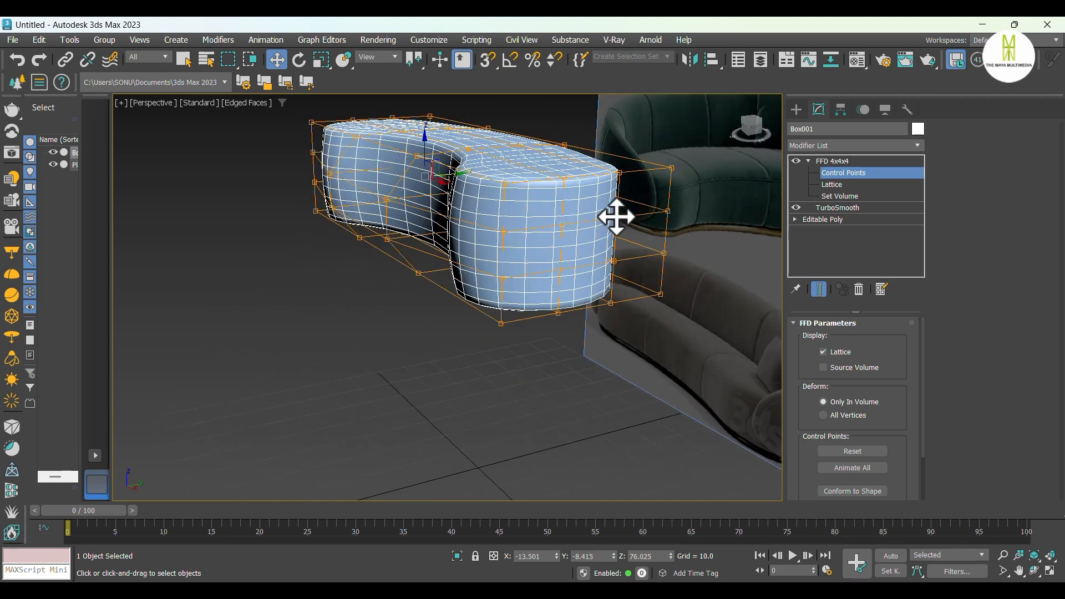
pyautogui.keyDown('ctrl'); pyautogui.click(558, 269); pyautogui.keyUp('ctrl')
pyautogui.keyDown('ctrl'); pyautogui.click(611, 264); pyautogui.keyUp('ctrl')
pyautogui.press('r')
pyautogui.keyDown('alt'); pyautogui.moveTo(501, 320); pyautogui.dragTo(454, 266, button='middle'); pyautogui.keyUp('alt')
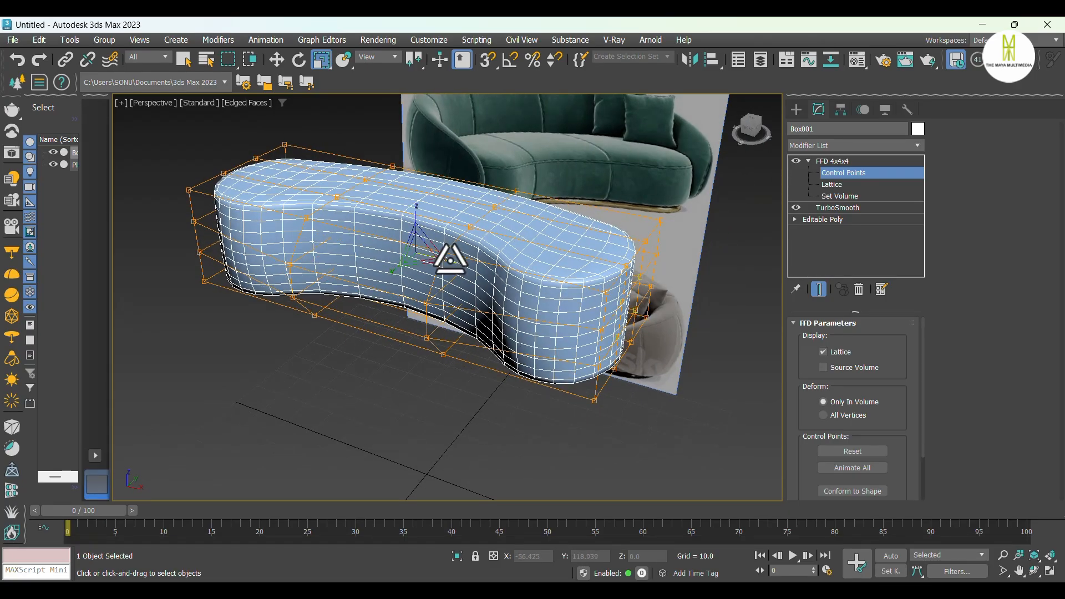
pyautogui.moveTo(450, 260); pyautogui.dragTo(453, 259)
# Select the four middle FFD control points on the seat's back side and scale them to about 131% along Y
pyautogui.keyDown('alt'); pyautogui.moveTo(453, 259); pyautogui.dragTo(458, 330, button='middle'); pyautogui.keyUp('alt')
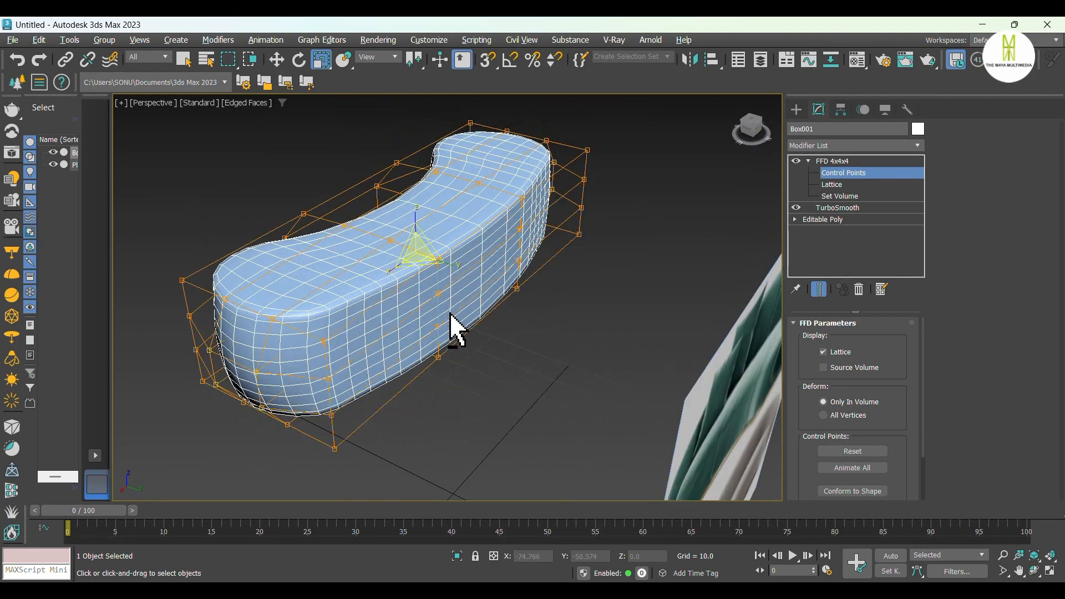
pyautogui.click(441, 295)
pyautogui.keyDown('ctrl'); pyautogui.click(438, 326); pyautogui.keyUp('ctrl')
pyautogui.press('w')
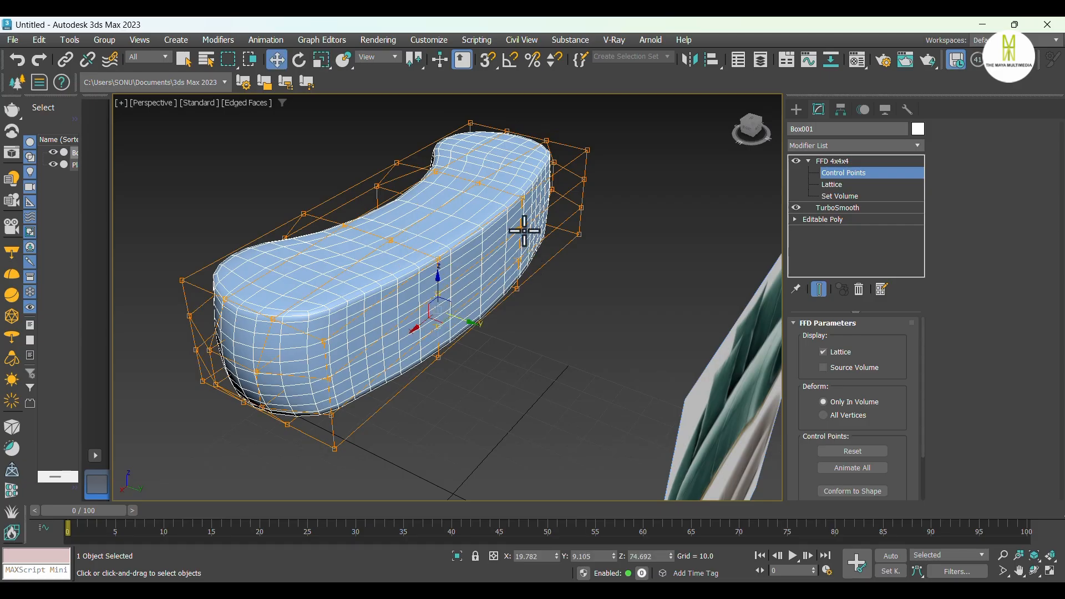
pyautogui.keyDown('ctrl'); pyautogui.click(522, 230); pyautogui.keyUp('ctrl')
pyautogui.press('r')
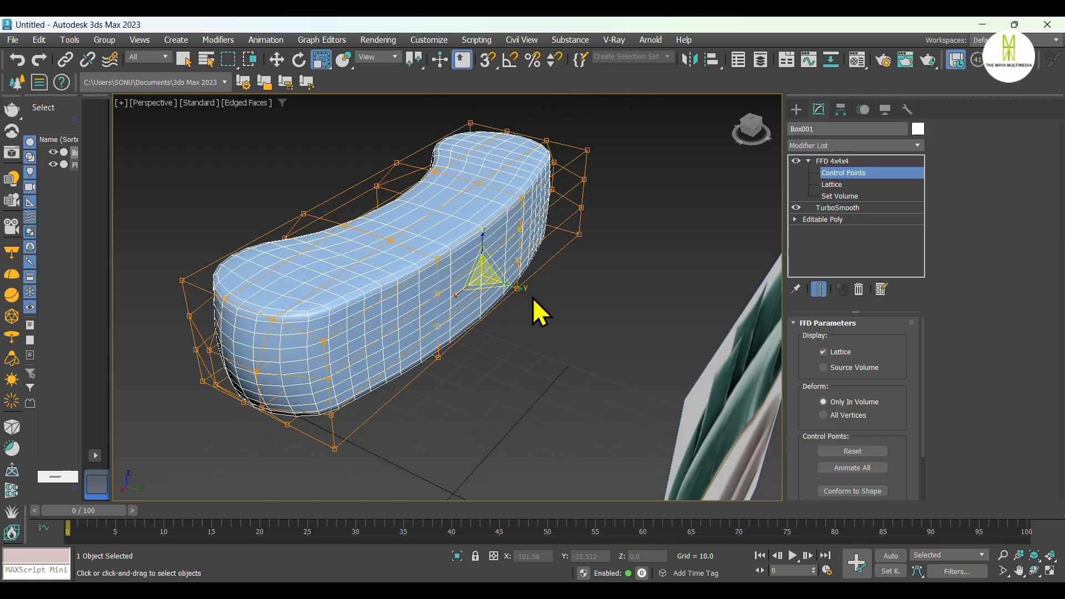
pyautogui.keyDown('alt'); pyautogui.moveTo(535, 304); pyautogui.dragTo(514, 340, button='middle'); pyautogui.keyUp('alt')
pyautogui.moveTo(515, 288); pyautogui.dragTo(527, 291)
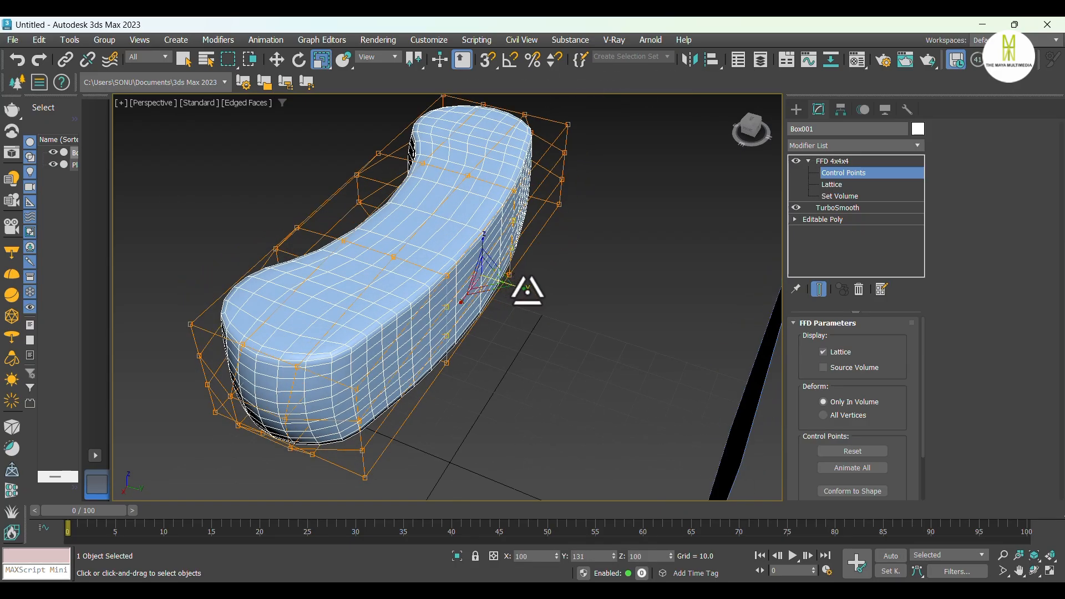
pyautogui.moveTo(524, 327)
pyautogui.keyDown('alt'); pyautogui.mouseDown(button='middle')
pyautogui.moveTo(523, 316)
pyautogui.moveTo(541, 332)
pyautogui.mouseUp(button='middle'); pyautogui.keyUp('alt')
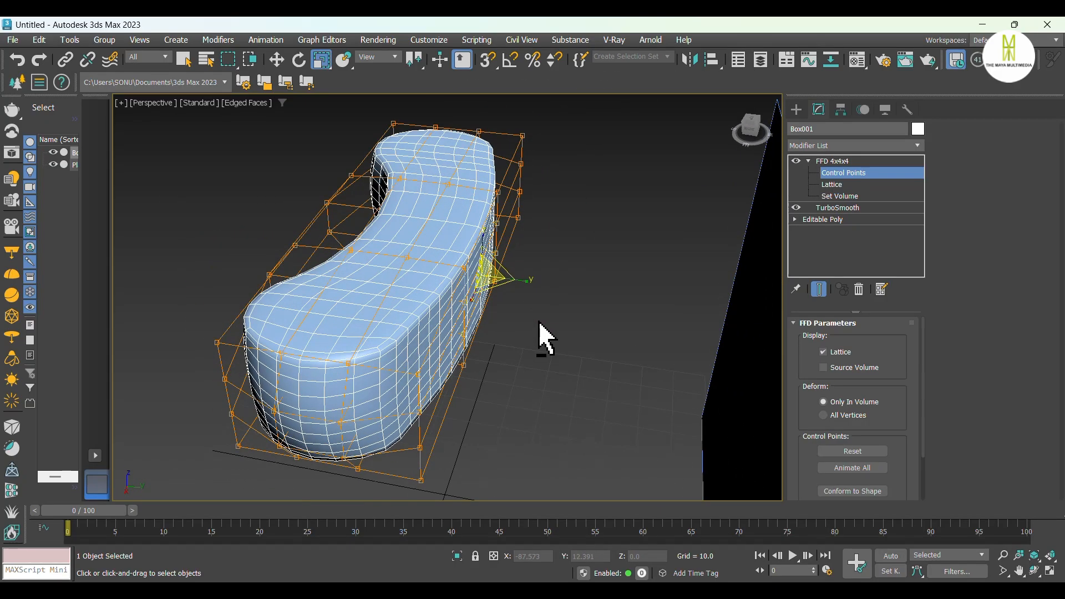
# Move the selected back control points outward along Y to bulge the rear face of the seat
pyautogui.press('w')
pyautogui.moveTo(519, 281); pyautogui.dragTo(531, 283)
pyautogui.keyDown('alt'); pyautogui.moveTo(504, 330); pyautogui.dragTo(481, 302, button='middle'); pyautogui.keyUp('alt')
pyautogui.moveTo(469, 286); pyautogui.dragTo(466, 285)
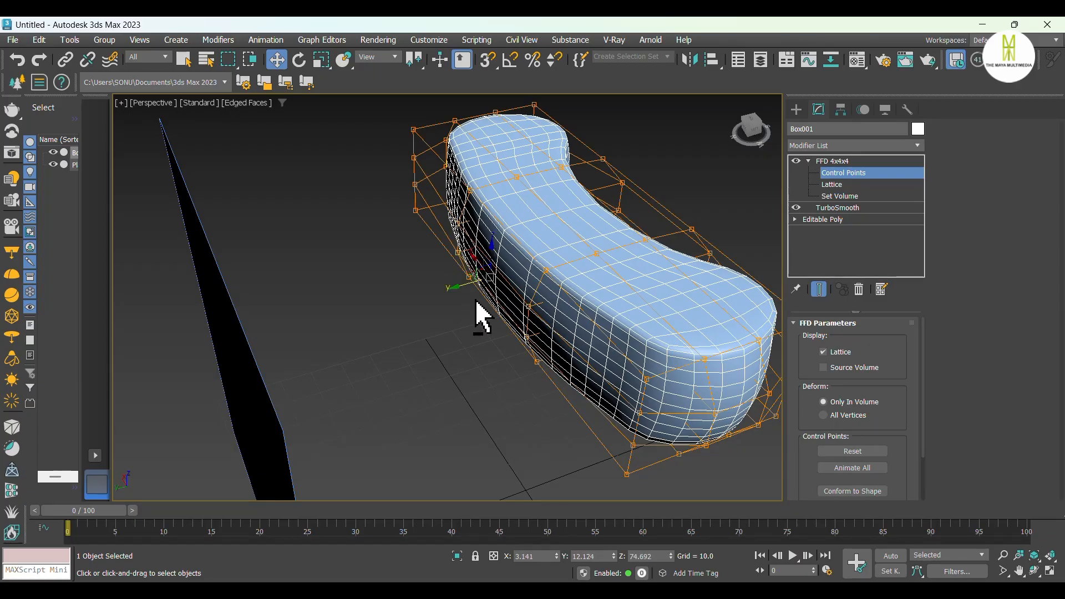
pyautogui.moveTo(482, 314)
pyautogui.keyDown('alt'); pyautogui.mouseDown(button='middle')
pyautogui.moveTo(517, 305)
pyautogui.moveTo(458, 349)
pyautogui.moveTo(407, 339)
pyautogui.moveTo(421, 347)
pyautogui.moveTo(414, 329)
pyautogui.moveTo(459, 305)
pyautogui.moveTo(435, 327)
pyautogui.moveTo(553, 340)
pyautogui.moveTo(491, 309)
pyautogui.mouseUp(button='middle'); pyautogui.keyUp('alt')
pyautogui.moveTo(476, 290); pyautogui.dragTo(449, 259)
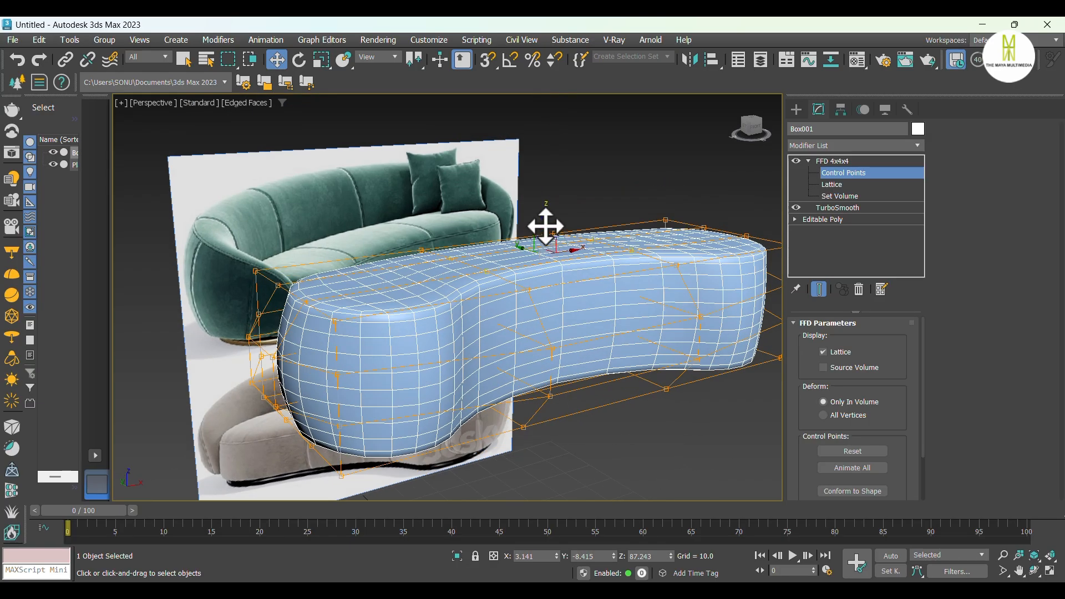
# Raise the central top FFD control points a little more and leave control point editing
pyautogui.moveTo(545, 227); pyautogui.dragTo(546, 227)
pyautogui.keyDown('alt'); pyautogui.moveTo(570, 281); pyautogui.dragTo(607, 286, button='middle'); pyautogui.keyUp('alt')
pyautogui.click(822, 160)
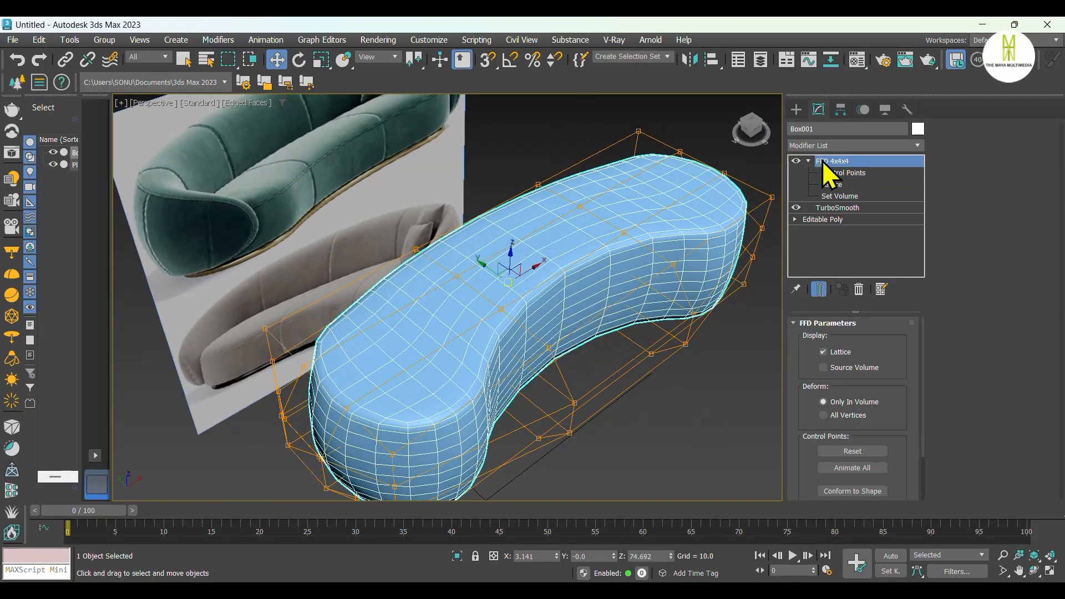
# Convert the seat to an Editable Poly, deselect it and check its smooth shading with the edges hidden
pyautogui.click(795, 109)
pyautogui.rightClick(633, 198)
pyautogui.click(776, 388)
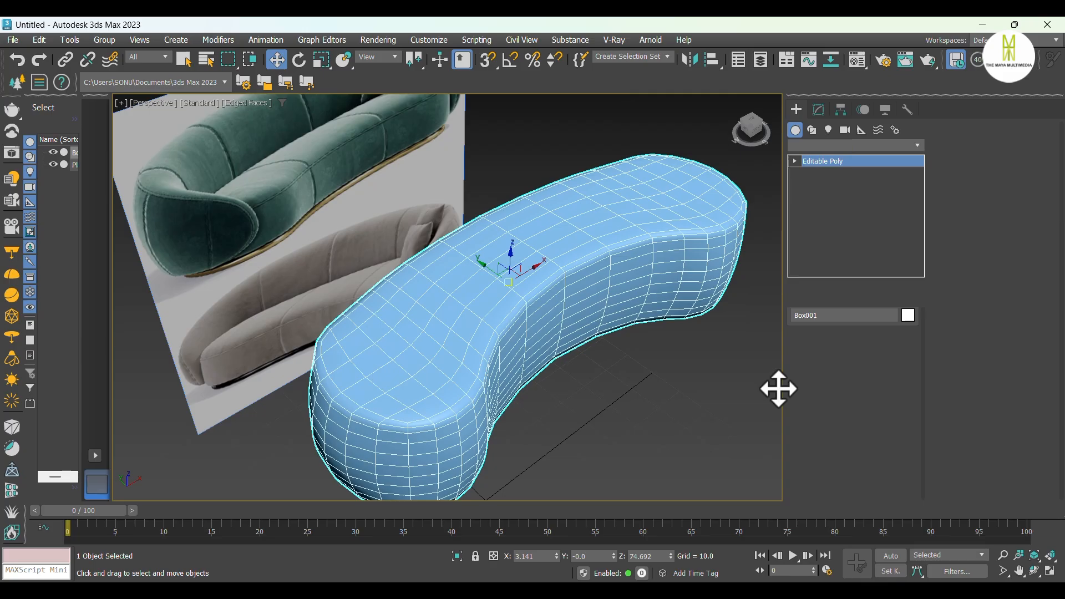
pyautogui.scroll(-5, 606, 351)
pyautogui.scroll(1, 596, 336)
pyautogui.keyDown('alt'); pyautogui.moveTo(591, 320); pyautogui.dragTo(600, 322, button='middle'); pyautogui.keyUp('alt')
pyautogui.hotkey('ctrl', 'd')
pyautogui.press('F4')
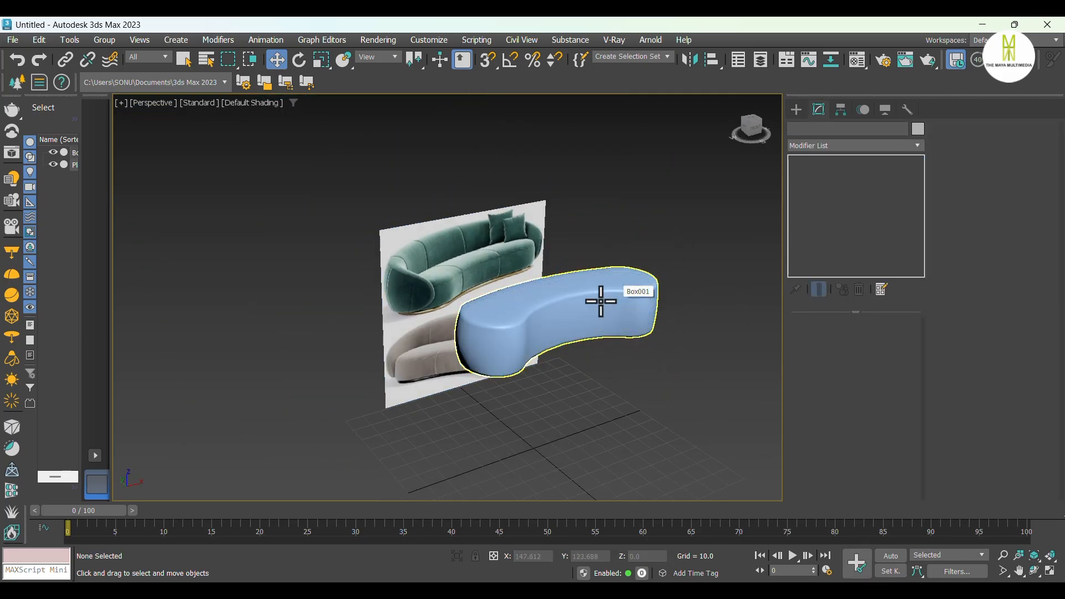
pyautogui.scroll(3, 610, 370)
pyautogui.keyDown('alt'); pyautogui.moveTo(610, 371); pyautogui.dragTo(633, 372, button='middle'); pyautogui.keyUp('alt')
pyautogui.scroll(4, 628, 325)
# Show the seat's edges again and select the ring of short vertical edges just below its top rim
pyautogui.click(627, 326)
pyautogui.moveTo(627, 325)
pyautogui.mouseDown(button='middle')
pyautogui.moveTo(527, 276)
pyautogui.moveTo(630, 284)
pyautogui.mouseUp(button='middle')
pyautogui.press('F4')
pyautogui.click(831, 340)
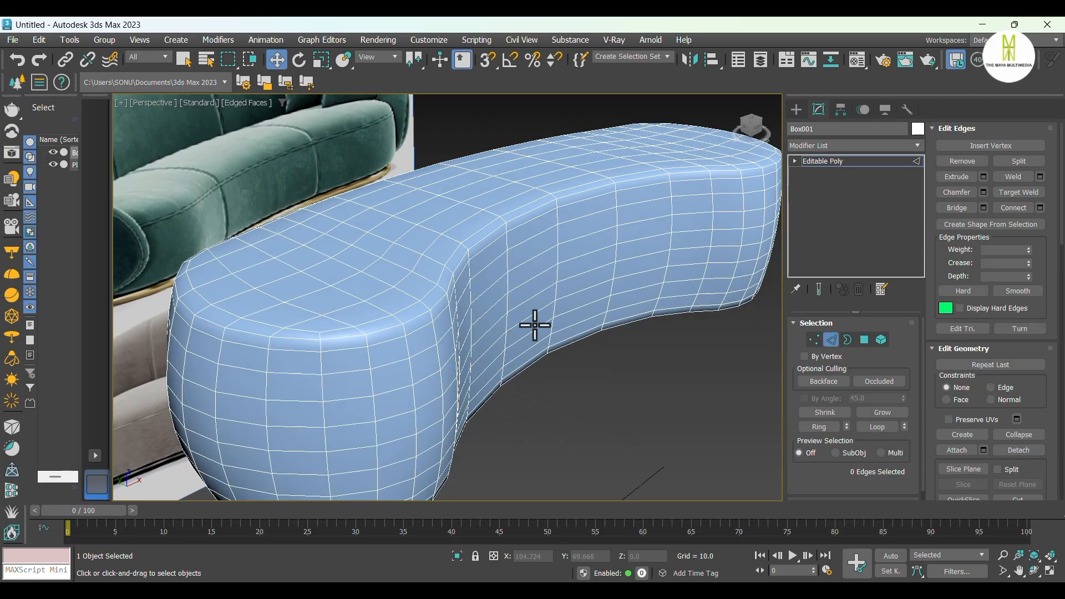
pyautogui.scroll(-3, 534, 326)
pyautogui.moveTo(535, 326)
pyautogui.keyDown('alt'); pyautogui.mouseDown(button='middle')
pyautogui.moveTo(501, 327)
pyautogui.moveTo(521, 332)
pyautogui.mouseUp(button='middle'); pyautogui.keyUp('alt')
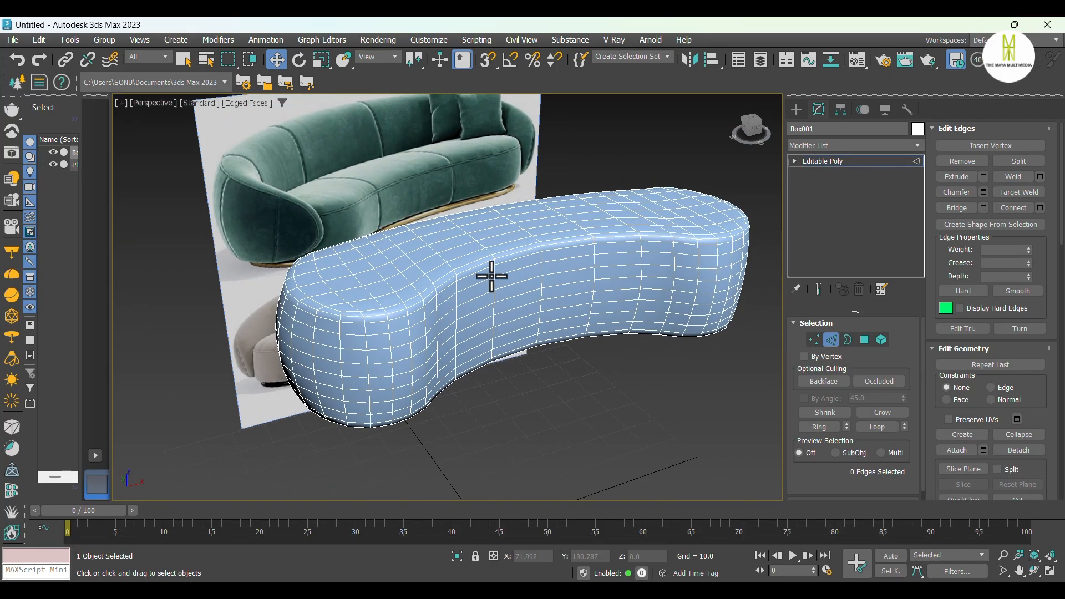
pyautogui.scroll(5, 422, 303)
pyautogui.click(425, 304)
pyautogui.hotkey('alt', 'r')
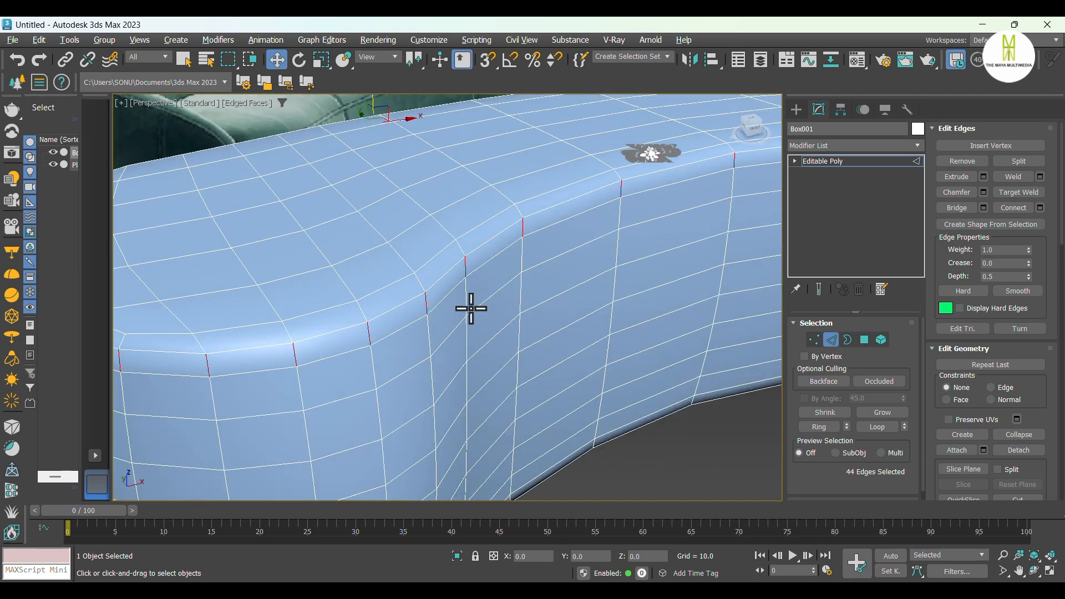
# Connect the selected rim edges with 2 segments
pyautogui.rightClick(424, 303)
pyautogui.click(309, 352)
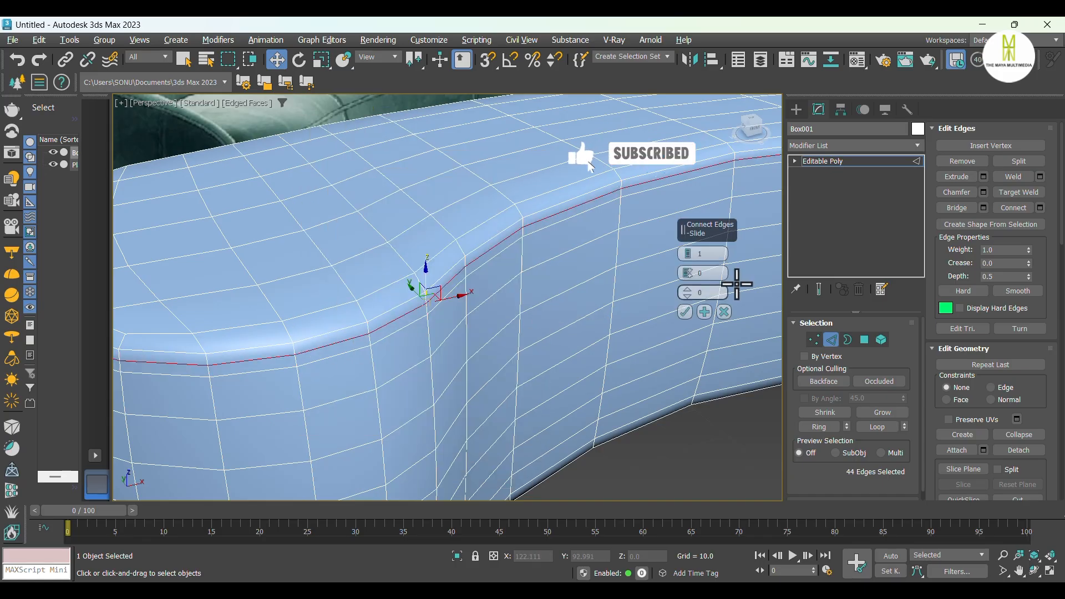
pyautogui.click(688, 251)
pyautogui.click(685, 312)
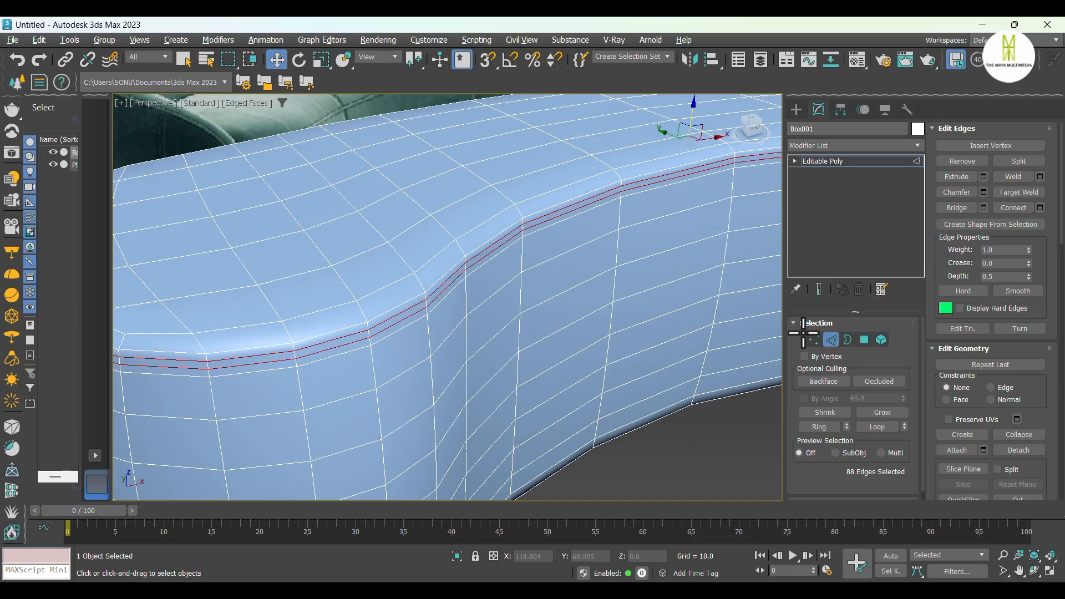
# Select the full loop of narrow polygons between the two new edge loops around the rim
pyautogui.click(865, 339)
pyautogui.scroll(4, 351, 340)
pyautogui.click(351, 339)
pyautogui.keyDown('shift'); pyautogui.click(418, 311); pyautogui.keyUp('shift')
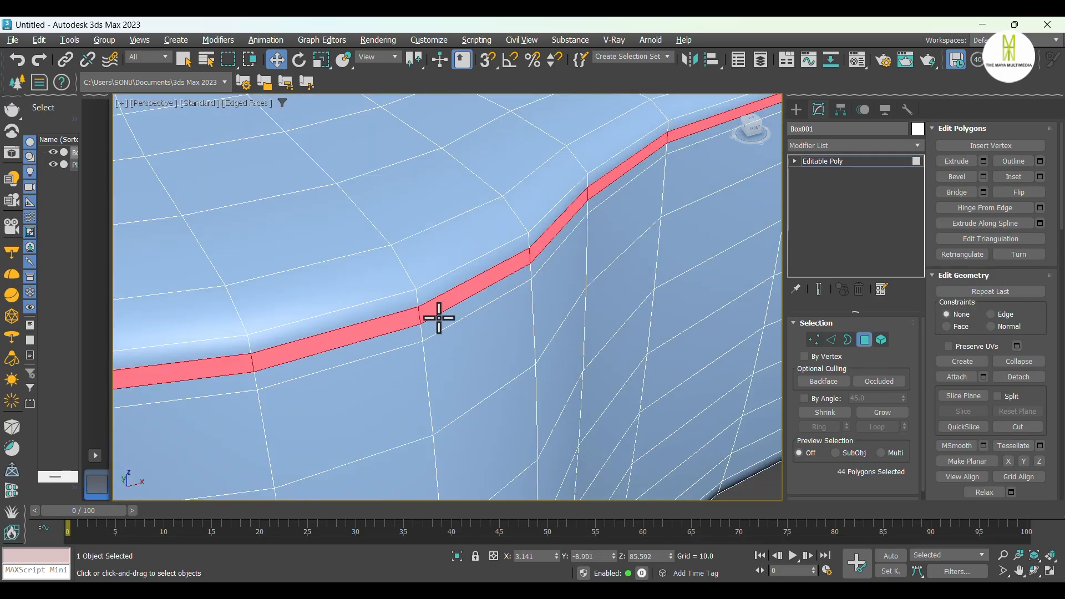
pyautogui.scroll(-4, 438, 318)
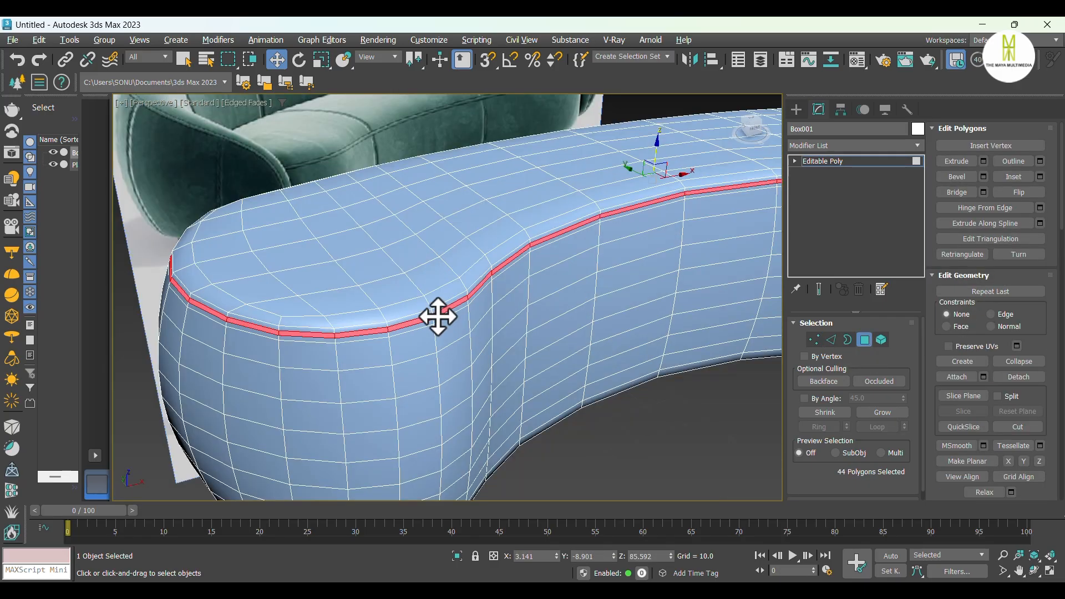
# Extrude the selected polygon loop along local normals by -0.2 to form a seam groove
pyautogui.scroll(3, 439, 317)
pyautogui.rightClick(437, 318)
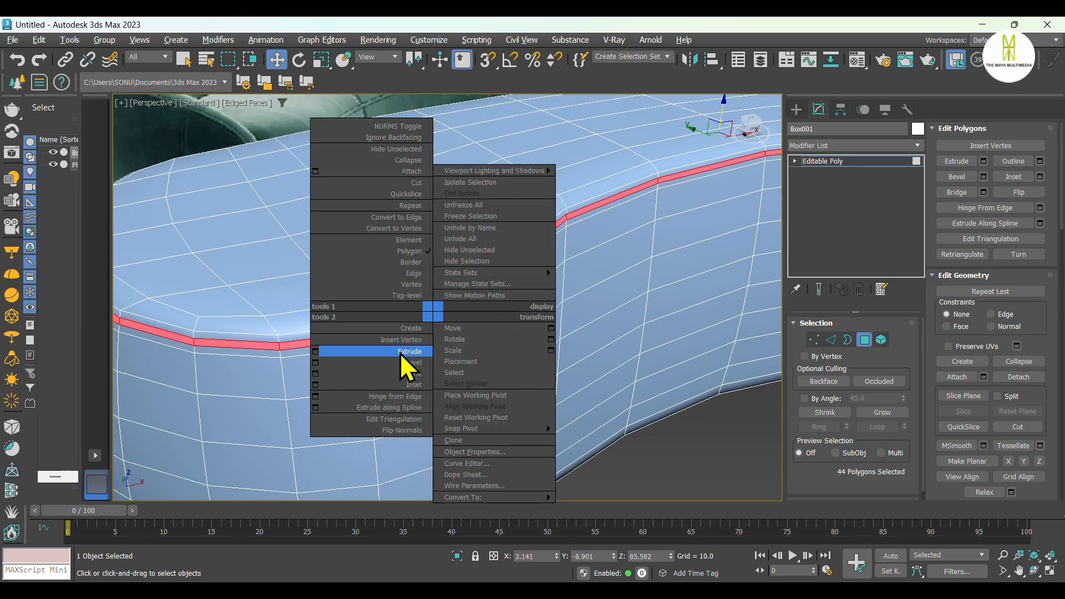
pyautogui.click(315, 351)
pyautogui.scroll(-4, 438, 342)
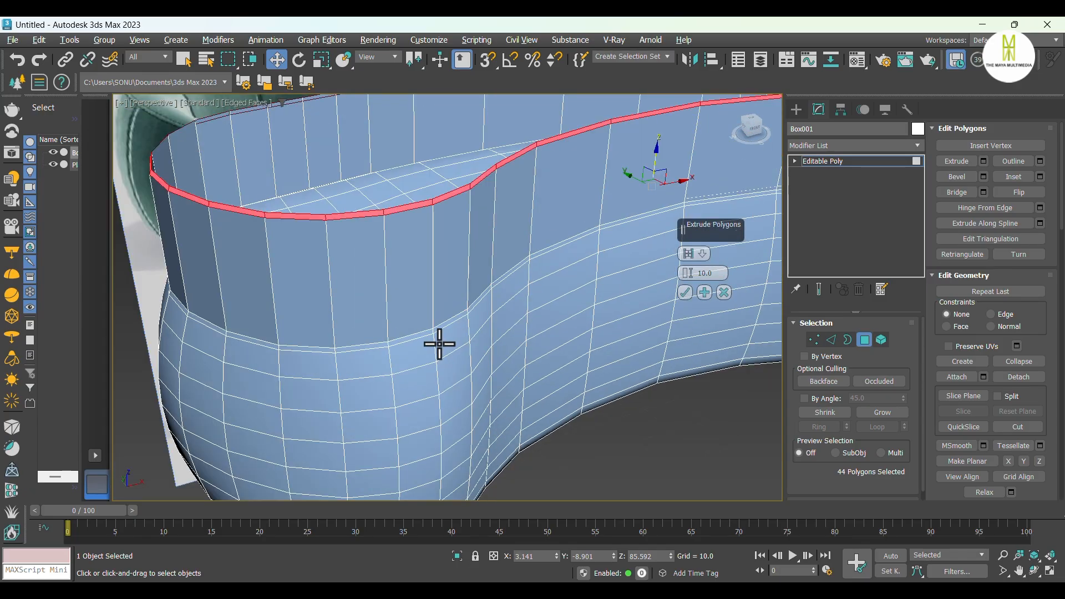
pyautogui.click(702, 255)
pyautogui.click(740, 275)
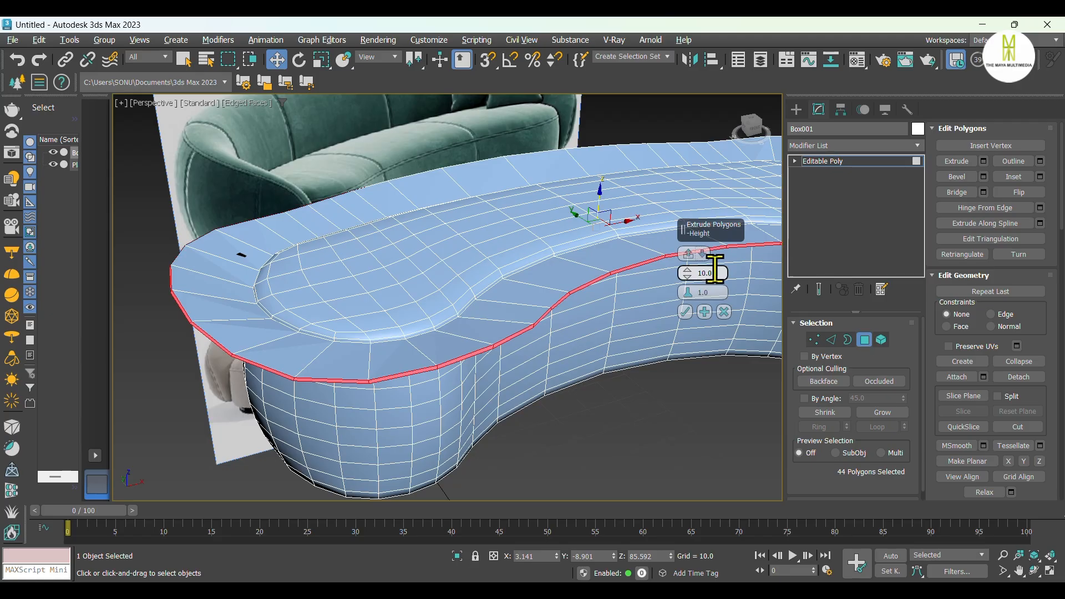
pyautogui.click(683, 272)
pyautogui.write('-0.2')
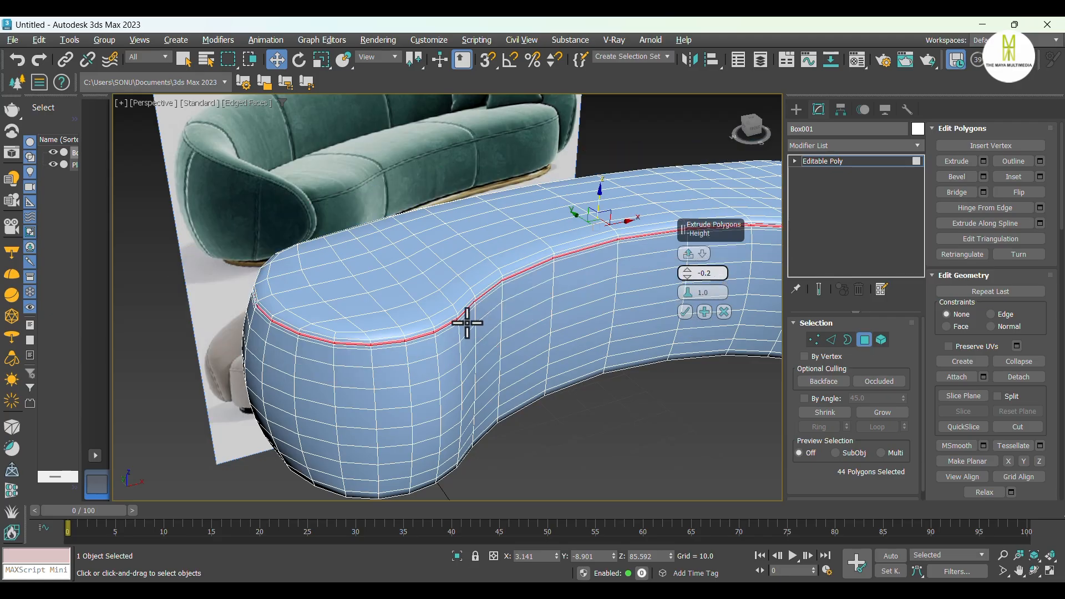
pyautogui.scroll(5, 467, 322)
pyautogui.click(684, 312)
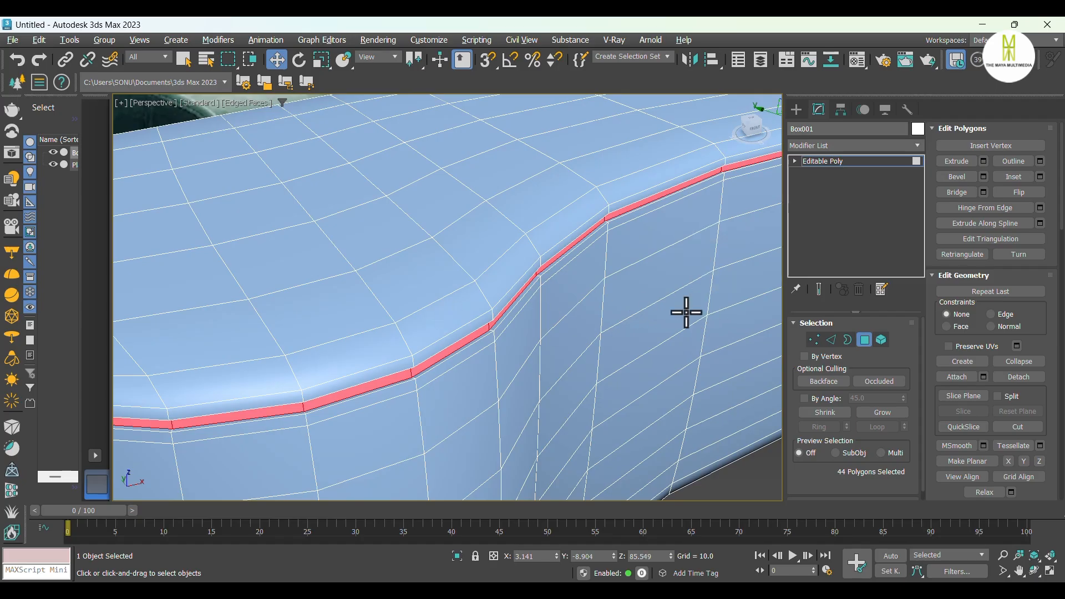
# Clear the polygon selection and inspect the seam groove with the edges hidden and shown
pyautogui.scroll(-5, 513, 307)
pyautogui.press('F4')
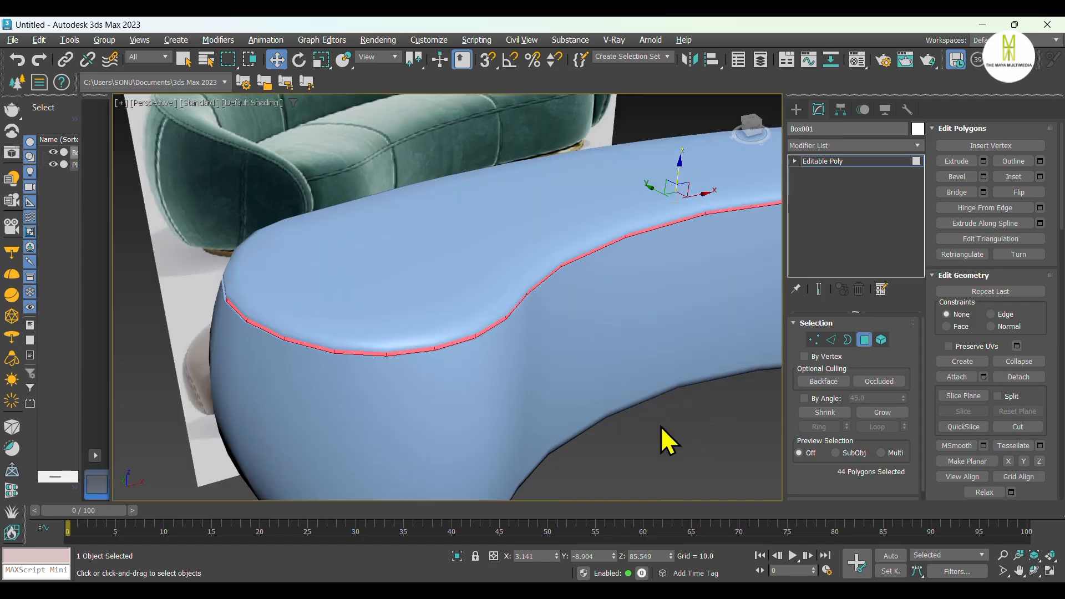
pyautogui.click(661, 426)
pyautogui.press('F4')
pyautogui.scroll(-4, 461, 335)
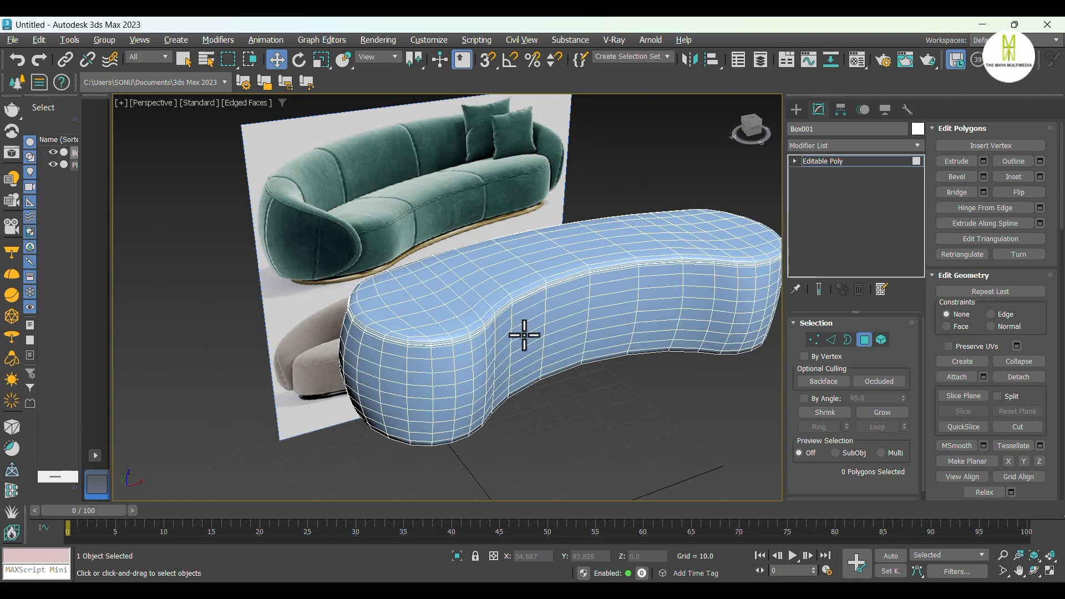
pyautogui.scroll(5, 524, 335)
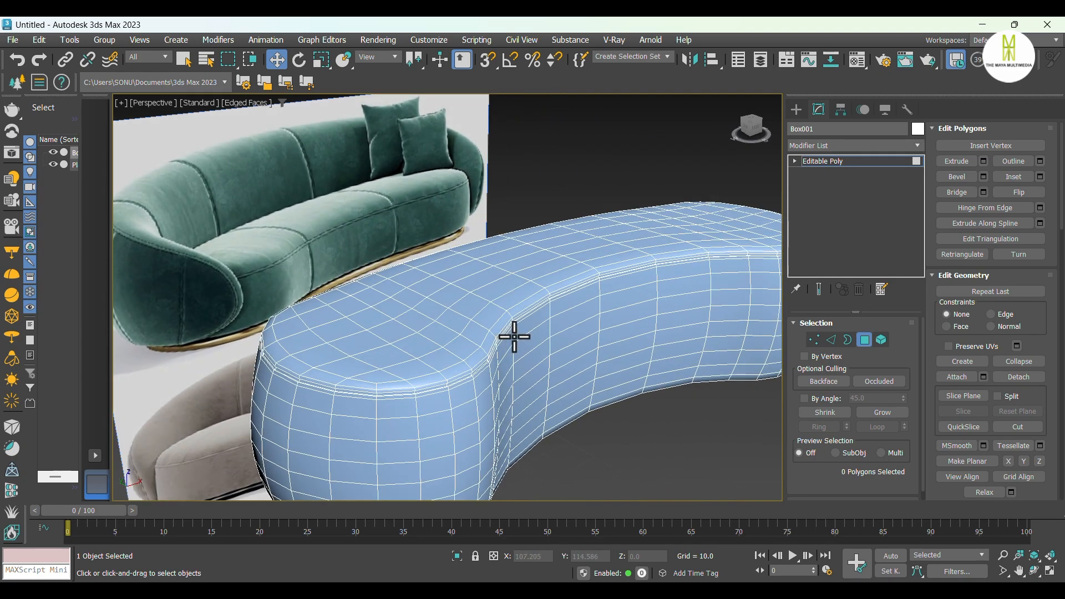
# Select the ring of edges running crosswise around the seat, near its left end where the front starts to curve inward
pyautogui.scroll(-8, 510, 337)
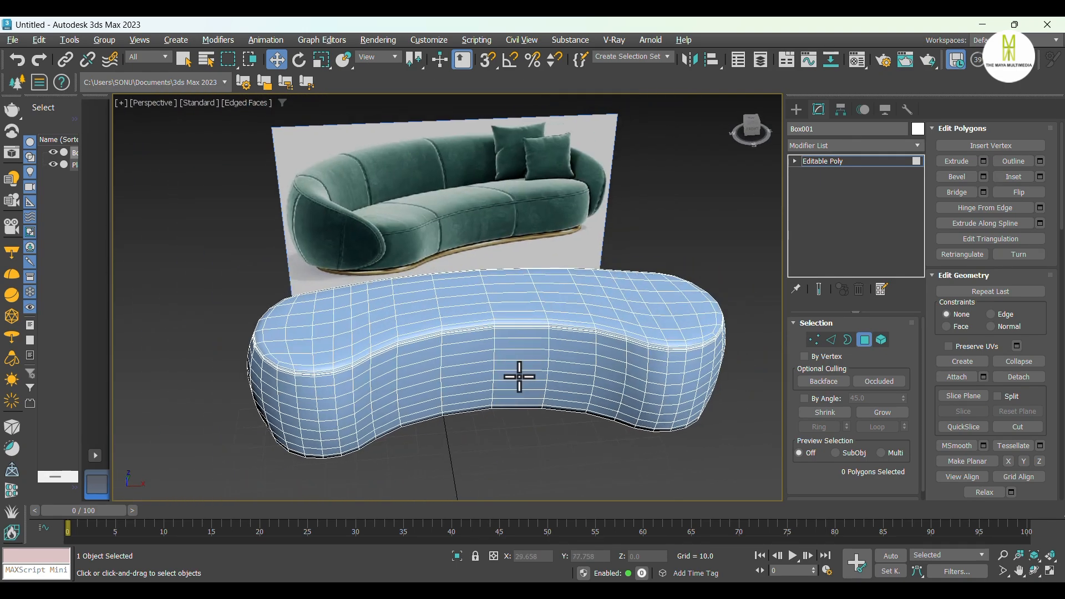
pyautogui.click(830, 339)
pyautogui.scroll(5, 404, 333)
pyautogui.click(404, 316)
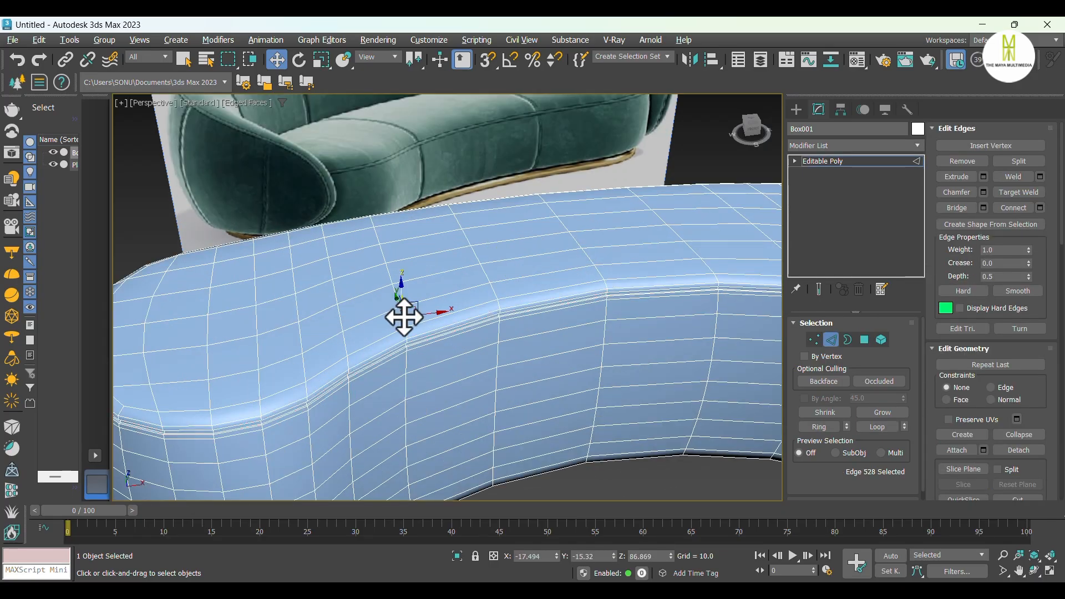
pyautogui.scroll(2, 408, 329)
pyautogui.click(387, 334)
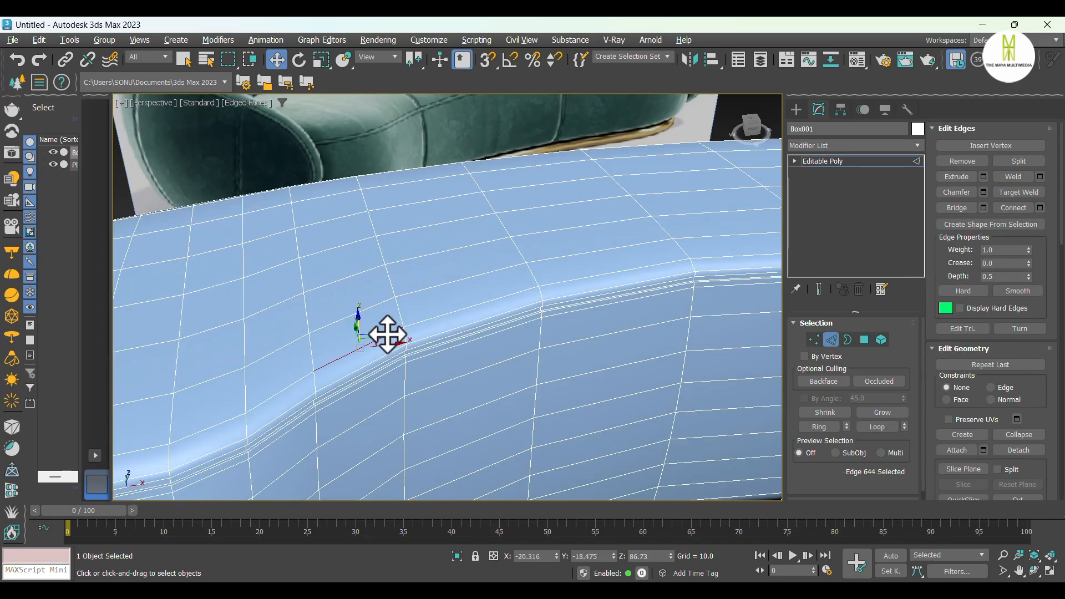
pyautogui.hotkey('alt', 'r')
pyautogui.scroll(-6, 572, 335)
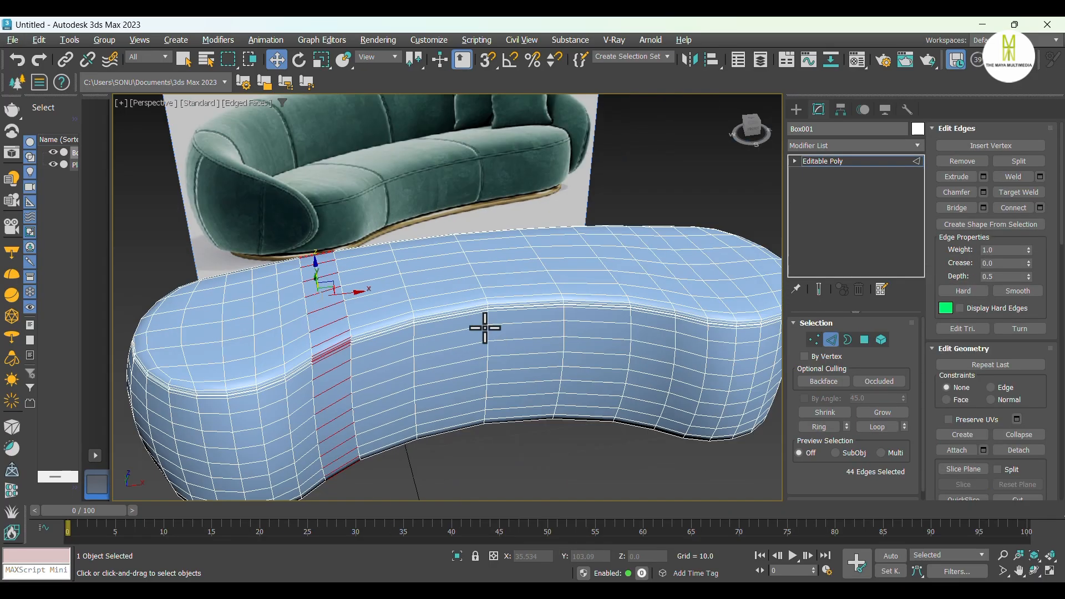
# Connect the selected edge ring with 1 segment and a slide of -85, placing the new loop close to the neighbouring edges
pyautogui.rightClick(338, 340)
pyautogui.click(244, 382)
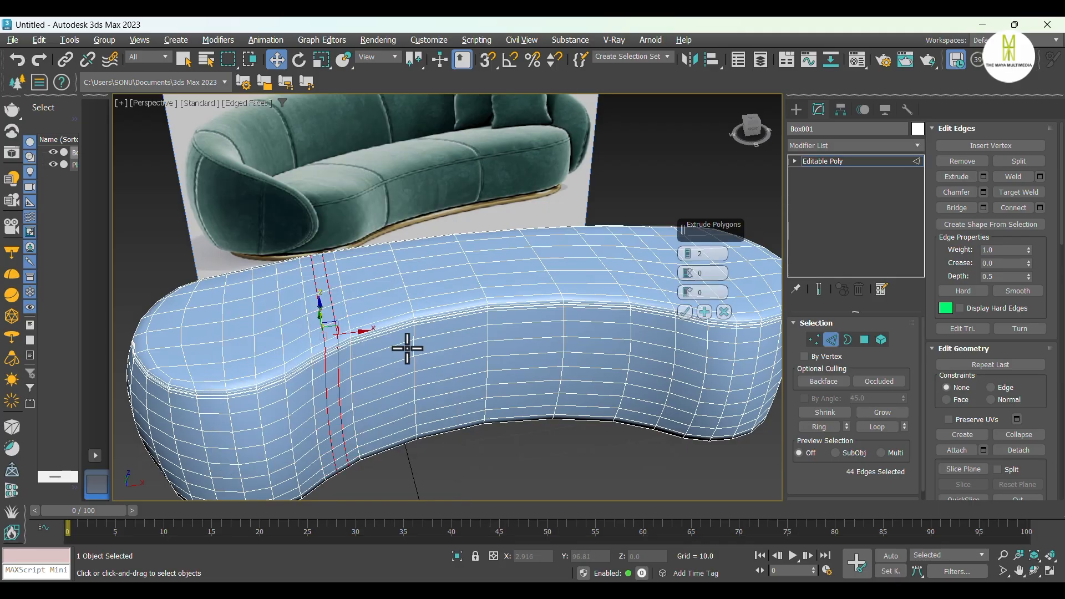
pyautogui.click(688, 258)
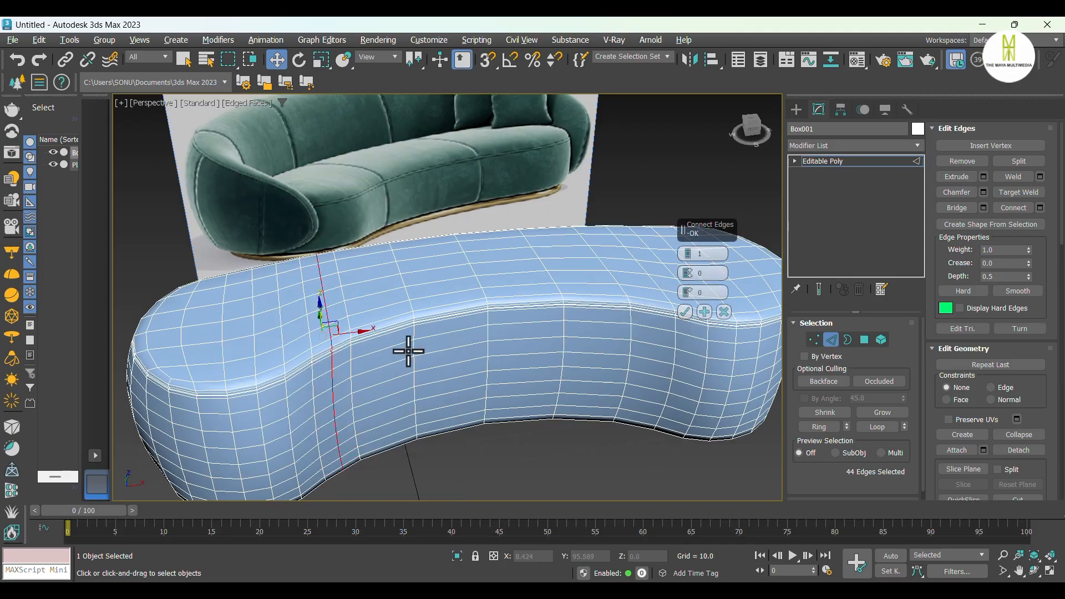
pyautogui.moveTo(687, 292); pyautogui.dragTo(691, 462)
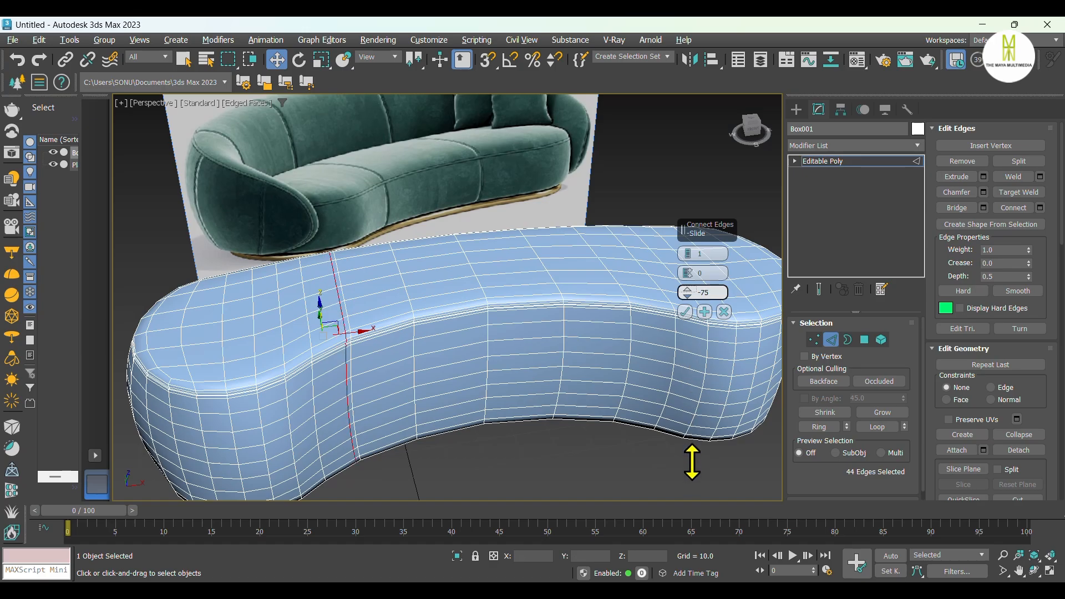
pyautogui.scroll(5, 354, 360)
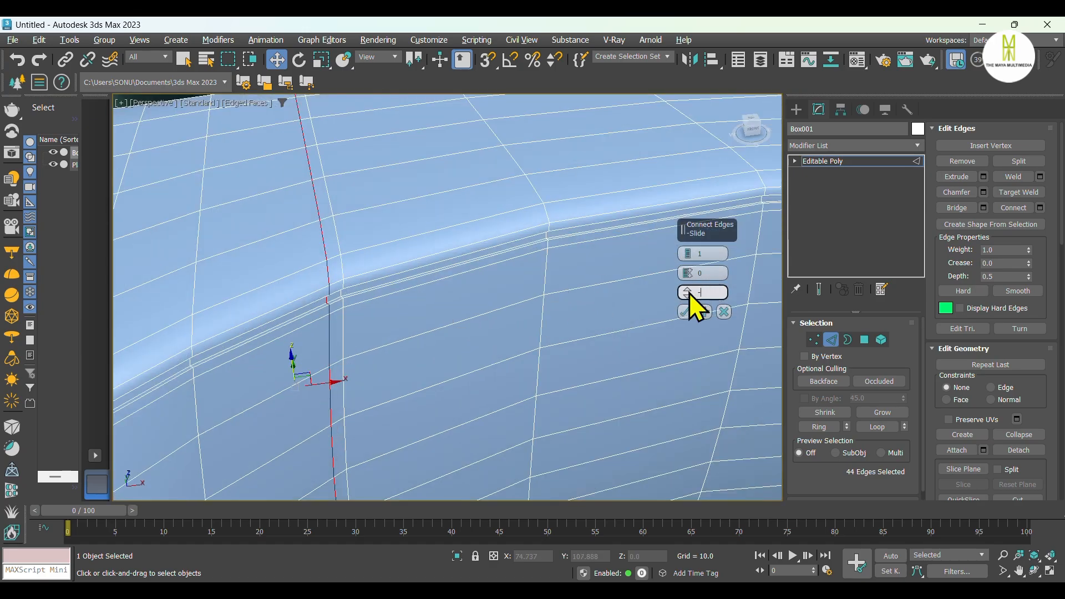
pyautogui.write('-85')
pyautogui.press('Return')
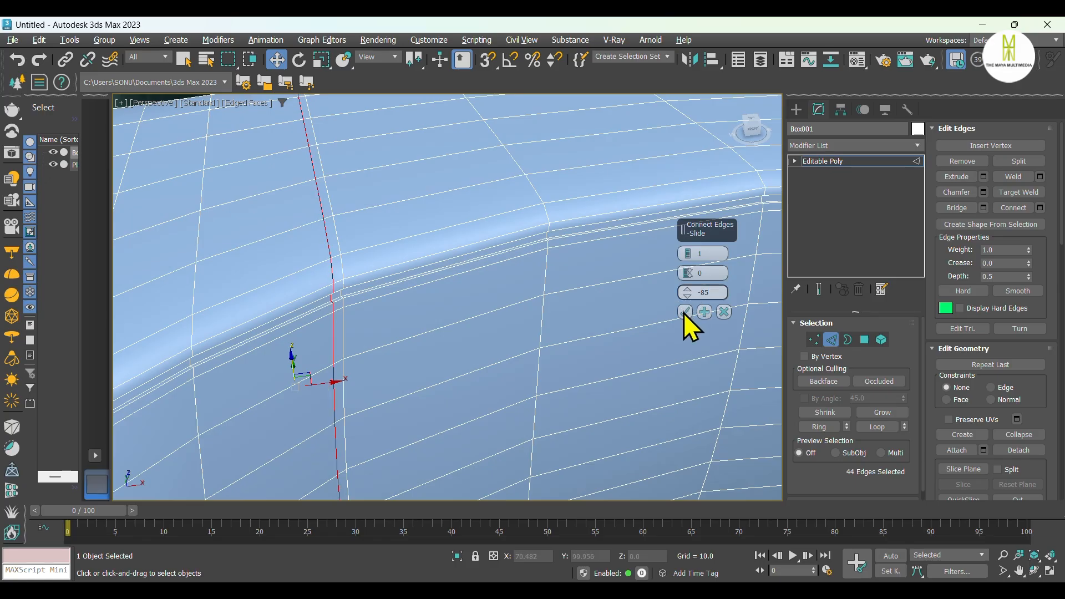
pyautogui.click(683, 313)
# Select the matching crosswise edge ring near the seat's right end and connect it with 1 segment
pyautogui.scroll(-5, 389, 306)
pyautogui.moveTo(581, 335); pyautogui.dragTo(546, 356, button='middle')
pyautogui.moveTo(627, 312); pyautogui.dragTo(619, 326, button='middle')
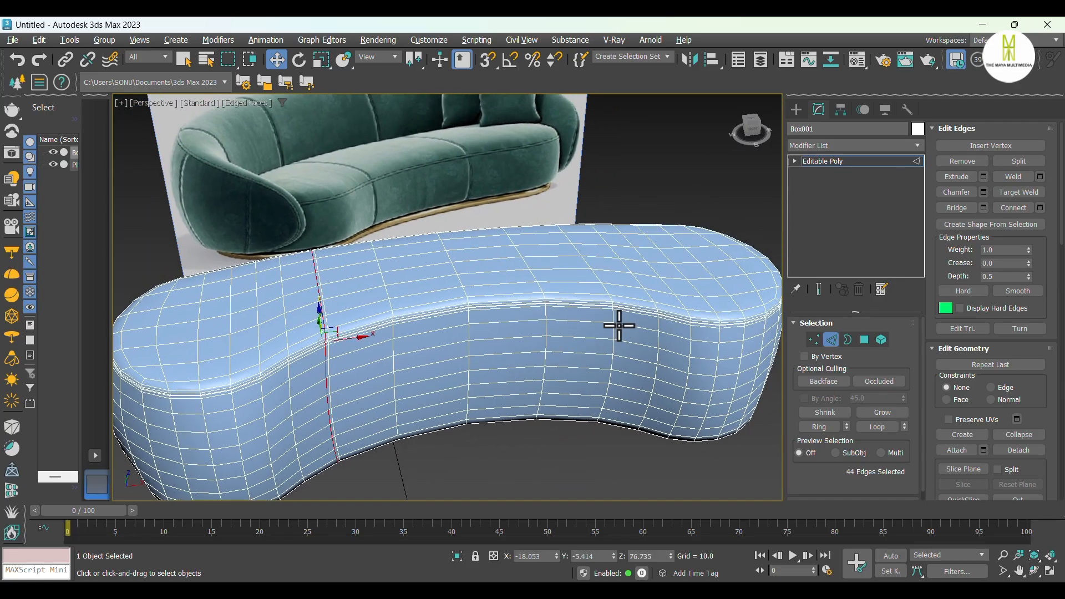
pyautogui.click(637, 300)
pyautogui.hotkey('alt', 'r')
pyautogui.rightClick(637, 300)
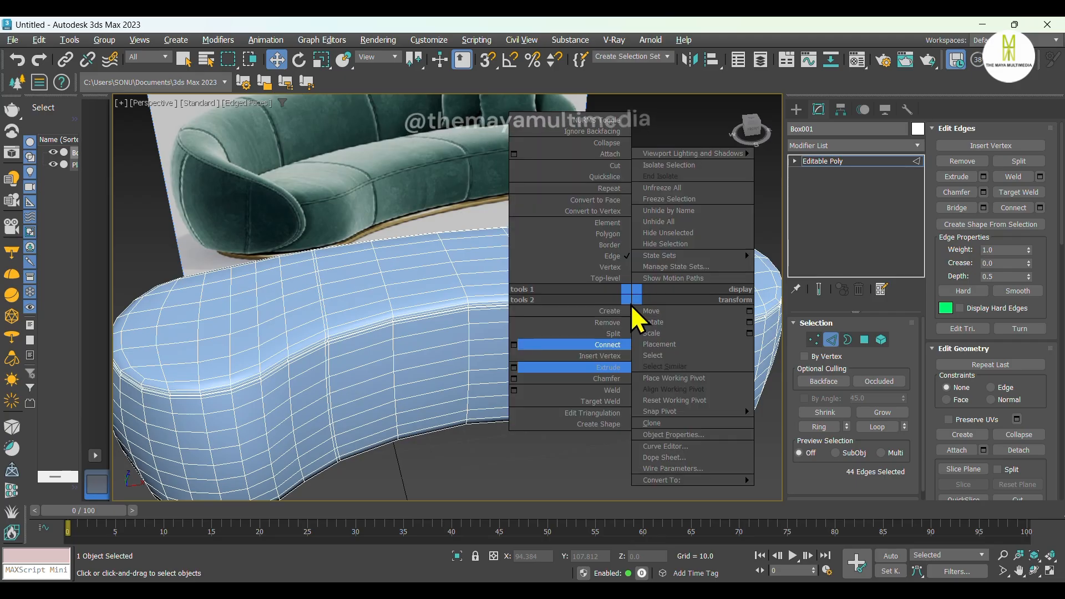
pyautogui.click(516, 346)
pyautogui.click(687, 312)
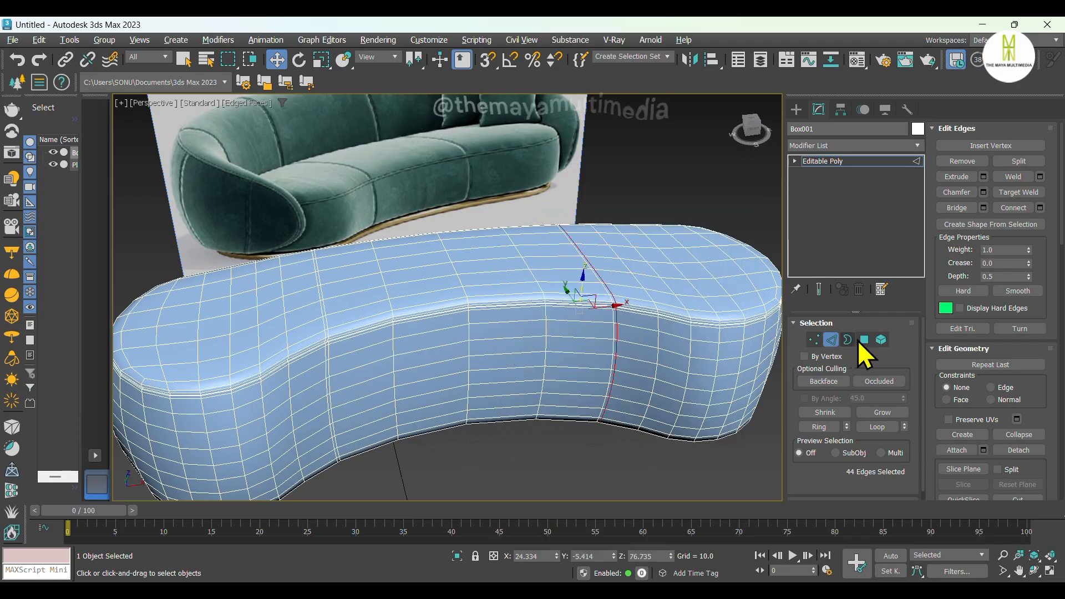
# Select the underside polygons along the front row inside the outer border, from beyond the left seam strip around the left end
pyautogui.click(864, 339)
pyautogui.scroll(5, 618, 314)
pyautogui.scroll(-5, 619, 314)
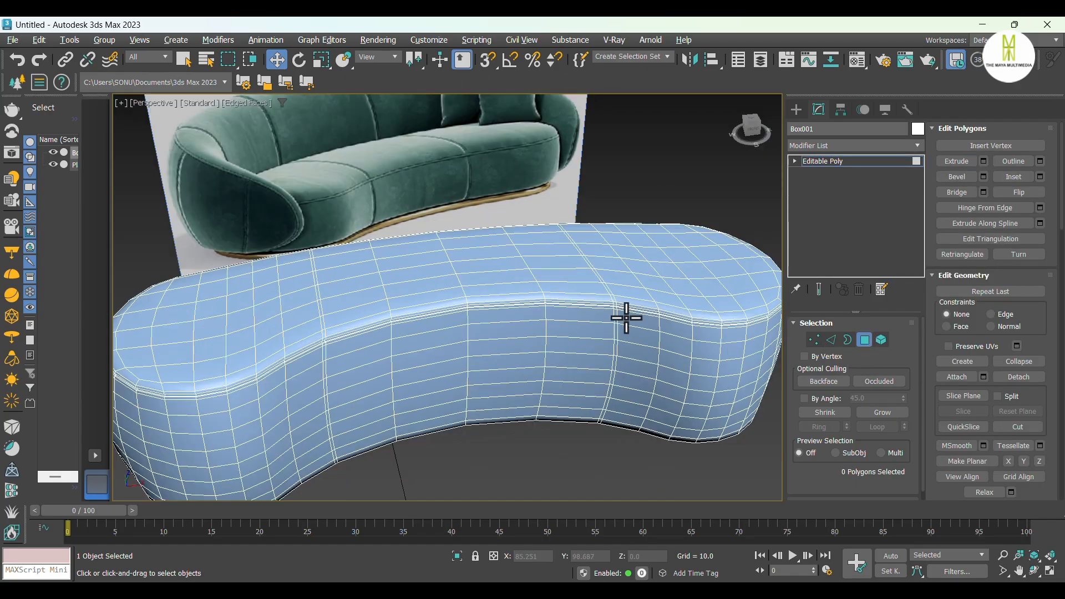
pyautogui.scroll(-2, 629, 318)
pyautogui.keyDown('alt'); pyautogui.moveTo(638, 311); pyautogui.dragTo(560, 238, button='middle'); pyautogui.keyUp('alt')
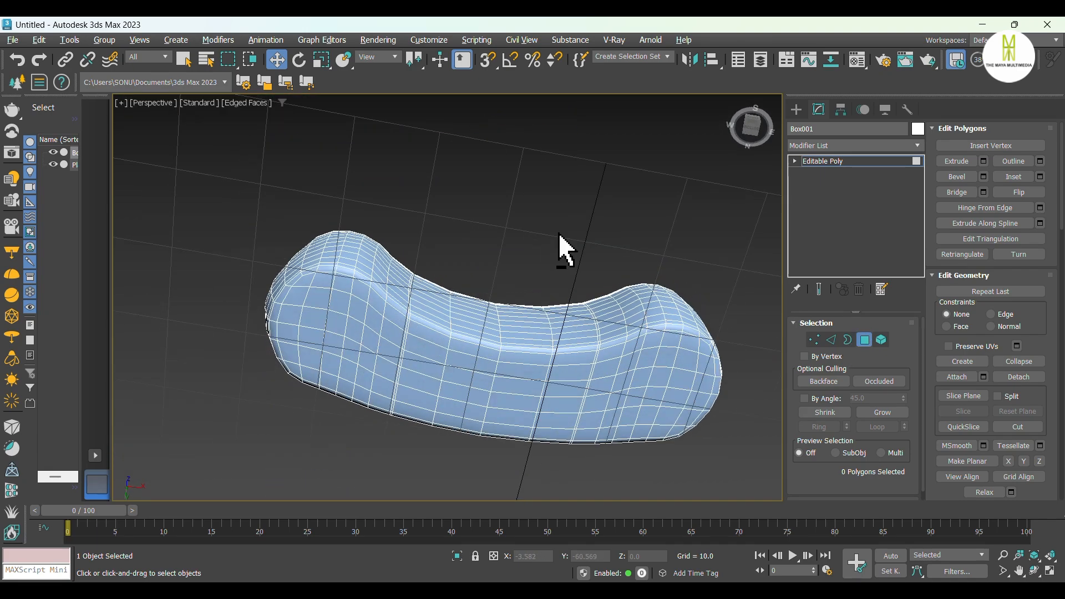
pyautogui.scroll(3, 637, 345)
pyautogui.keyDown('alt'); pyautogui.moveTo(638, 351); pyautogui.dragTo(488, 294, button='middle'); pyautogui.keyUp('alt')
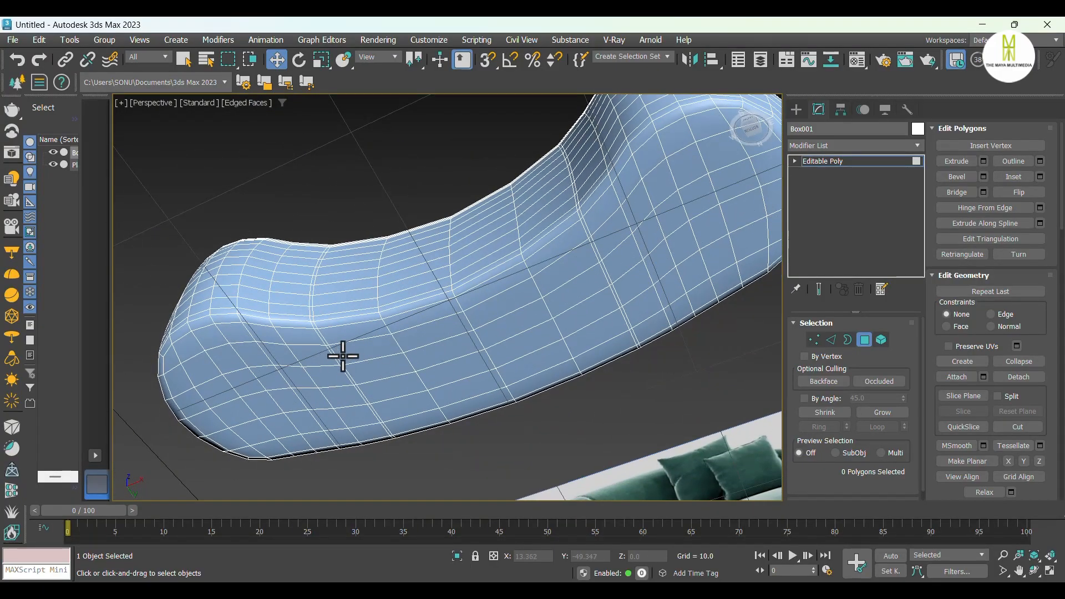
pyautogui.scroll(2, 343, 356)
pyautogui.moveTo(342, 356); pyautogui.dragTo(361, 340, button='middle')
pyautogui.scroll(2, 368, 333)
pyautogui.click(291, 326)
pyautogui.scroll(1, 307, 328)
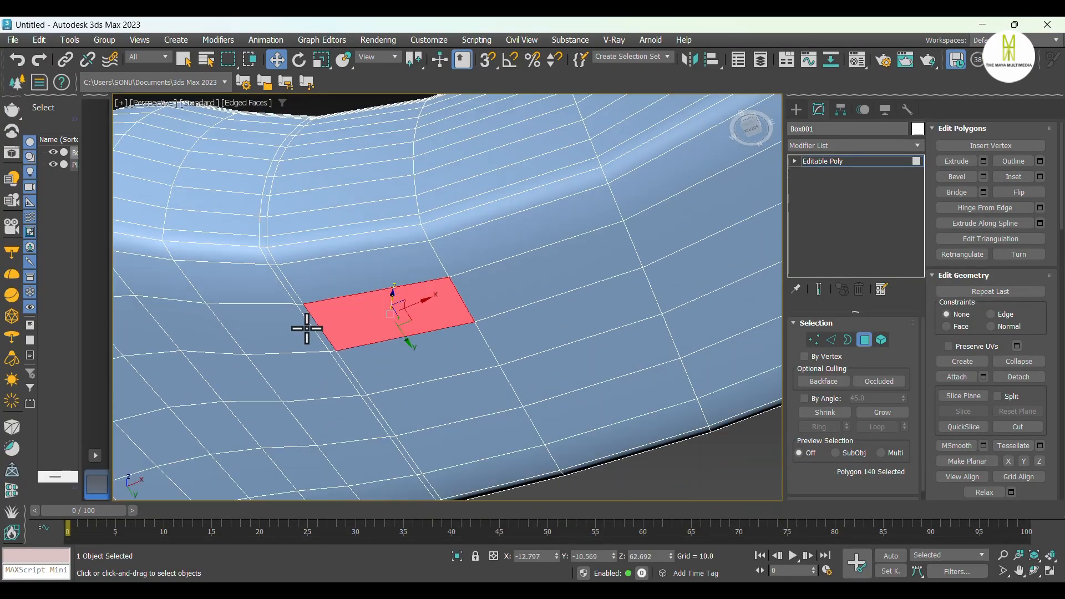
pyautogui.keyDown('ctrl'); pyautogui.click(312, 326); pyautogui.keyUp('ctrl')
pyautogui.keyDown('ctrl'); pyautogui.click(282, 331); pyautogui.keyUp('ctrl')
pyautogui.keyDown('ctrl'); pyautogui.click(198, 334); pyautogui.keyUp('ctrl')
pyautogui.moveTo(199, 339); pyautogui.dragTo(285, 250, button='middle')
pyautogui.keyDown('ctrl'); pyautogui.click(208, 244); pyautogui.keyUp('ctrl')
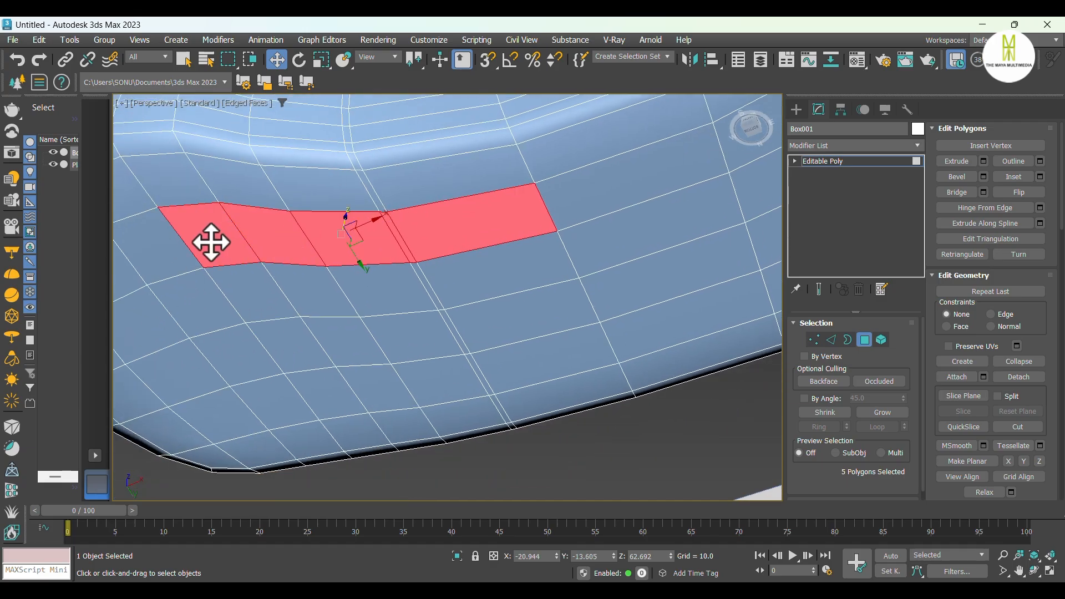
pyautogui.keyDown('ctrl'); pyautogui.click(171, 263); pyautogui.keyUp('ctrl')
pyautogui.moveTo(175, 268); pyautogui.dragTo(268, 264, button='middle')
pyautogui.keyDown('ctrl'); pyautogui.click(188, 274); pyautogui.keyUp('ctrl')
pyautogui.keyDown('ctrl'); pyautogui.click(238, 321); pyautogui.keyUp('ctrl')
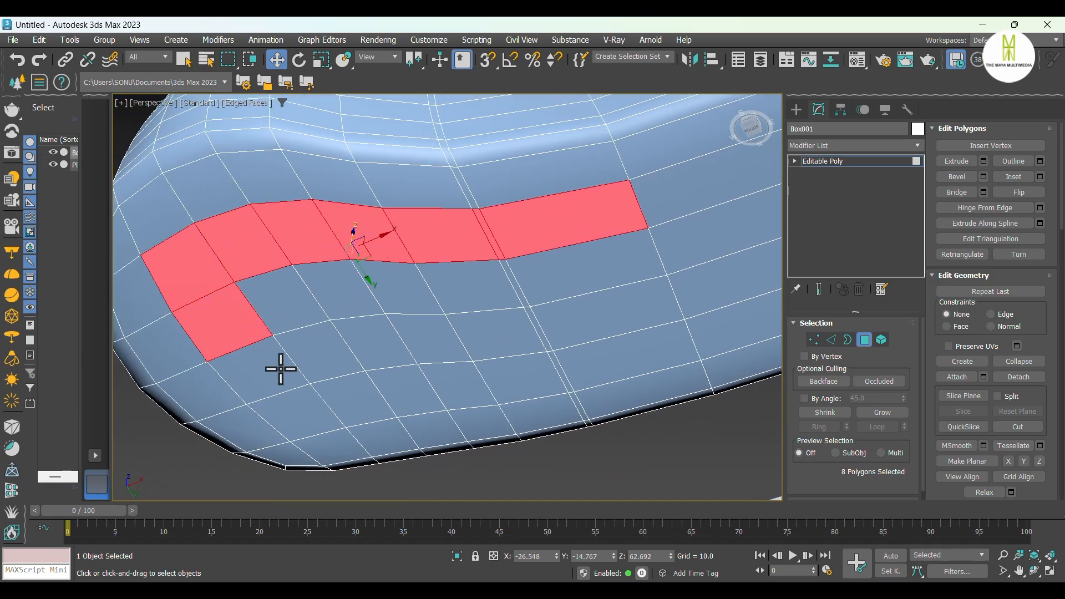
# Add the rear row and the enclosed inner polygons of the underside's left end to the selection, leaving out the border row
pyautogui.keyDown('ctrl'); pyautogui.click(281, 369); pyautogui.keyUp('ctrl')
pyautogui.keyDown('ctrl'); pyautogui.click(304, 400); pyautogui.keyUp('ctrl')
pyautogui.keyDown('ctrl'); pyautogui.click(361, 388); pyautogui.keyUp('ctrl')
pyautogui.keyDown('ctrl'); pyautogui.click(409, 385); pyautogui.keyUp('ctrl')
pyautogui.keyDown('ctrl'); pyautogui.click(460, 383); pyautogui.keyUp('ctrl')
pyautogui.keyDown('ctrl'); pyautogui.click(430, 338); pyautogui.keyUp('ctrl')
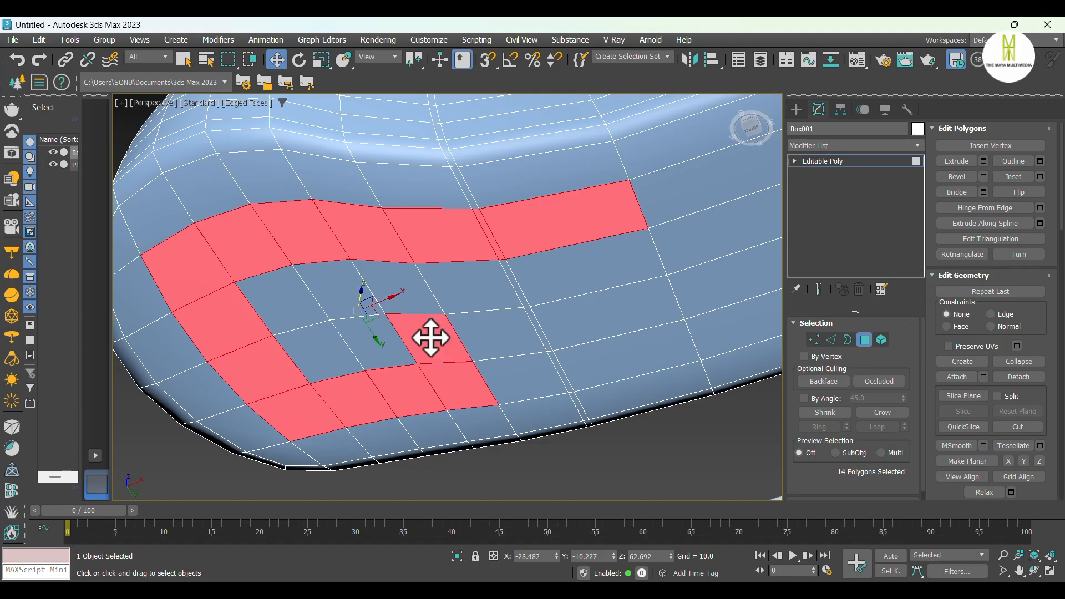
pyautogui.keyDown('ctrl'); pyautogui.click(380, 346); pyautogui.keyUp('ctrl')
pyautogui.keyDown('ctrl'); pyautogui.click(317, 352); pyautogui.keyUp('ctrl')
pyautogui.keyDown('ctrl'); pyautogui.click(295, 312); pyautogui.keyUp('ctrl')
pyautogui.keyDown('ctrl'); pyautogui.click(340, 291); pyautogui.keyUp('ctrl')
pyautogui.keyDown('ctrl'); pyautogui.click(385, 282); pyautogui.keyUp('ctrl')
pyautogui.keyDown('ctrl'); pyautogui.click(459, 280); pyautogui.keyUp('ctrl')
pyautogui.keyDown('ctrl'); pyautogui.click(488, 346); pyautogui.keyUp('ctrl')
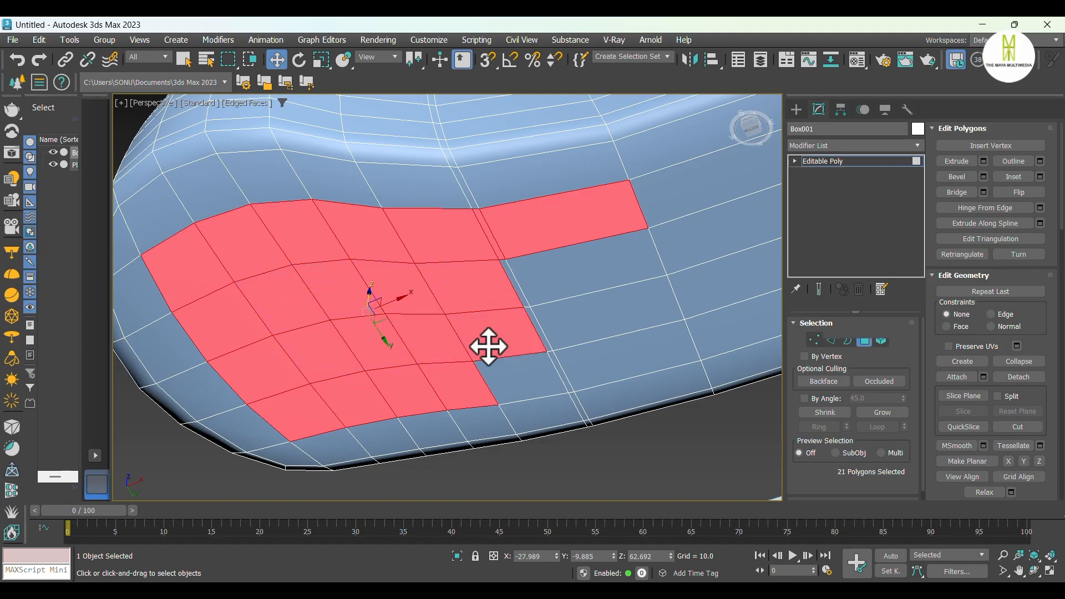
# Extend the underside selection across the narrow left seam strip and the column of polygons beside it
pyautogui.keyDown('ctrl'); pyautogui.click(554, 367); pyautogui.keyUp('ctrl')
pyautogui.keyDown('ctrl'); pyautogui.click(557, 365); pyautogui.keyUp('ctrl')
pyautogui.keyDown('ctrl'); pyautogui.click(538, 332); pyautogui.keyUp('ctrl')
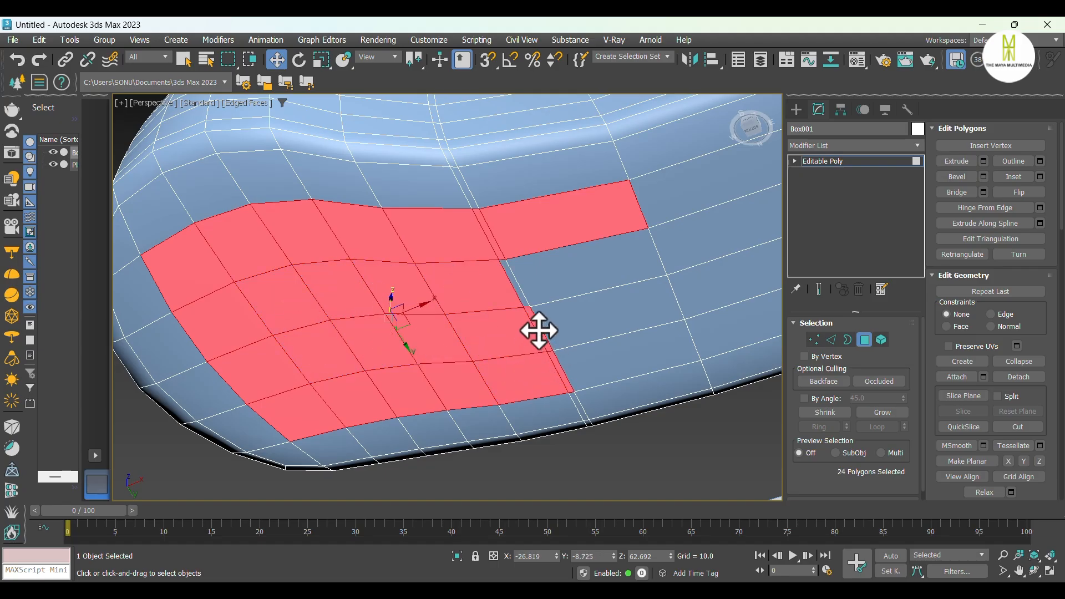
pyautogui.keyDown('ctrl'); pyautogui.click(519, 288); pyautogui.keyUp('ctrl')
pyautogui.keyDown('ctrl'); pyautogui.click(544, 287); pyautogui.keyUp('ctrl')
pyautogui.keyDown('ctrl'); pyautogui.click(553, 340); pyautogui.keyUp('ctrl')
pyautogui.keyDown('ctrl'); pyautogui.click(600, 356); pyautogui.keyUp('ctrl')
# Add the underside's middle columns of polygons to the selection, up to the narrow right seam strip
pyautogui.moveTo(641, 321); pyautogui.dragTo(433, 377, button='middle')
pyautogui.keyDown('ctrl'); pyautogui.click(537, 366); pyautogui.keyUp('ctrl')
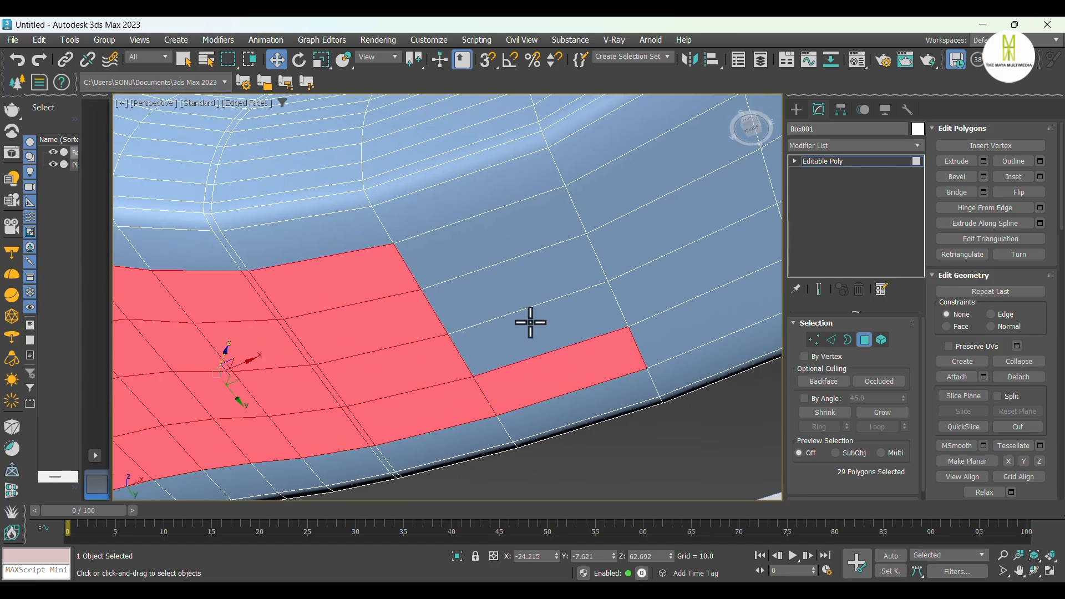
pyautogui.keyDown('ctrl'); pyautogui.click(529, 321); pyautogui.keyUp('ctrl')
pyautogui.keyDown('ctrl'); pyautogui.click(513, 289); pyautogui.keyUp('ctrl')
pyautogui.keyDown('ctrl'); pyautogui.click(507, 237); pyautogui.keyUp('ctrl')
pyautogui.keyDown('ctrl'); pyautogui.click(609, 206); pyautogui.keyUp('ctrl')
pyautogui.keyDown('ctrl'); pyautogui.click(628, 237); pyautogui.keyUp('ctrl')
pyautogui.keyDown('ctrl'); pyautogui.click(651, 296); pyautogui.keyUp('ctrl')
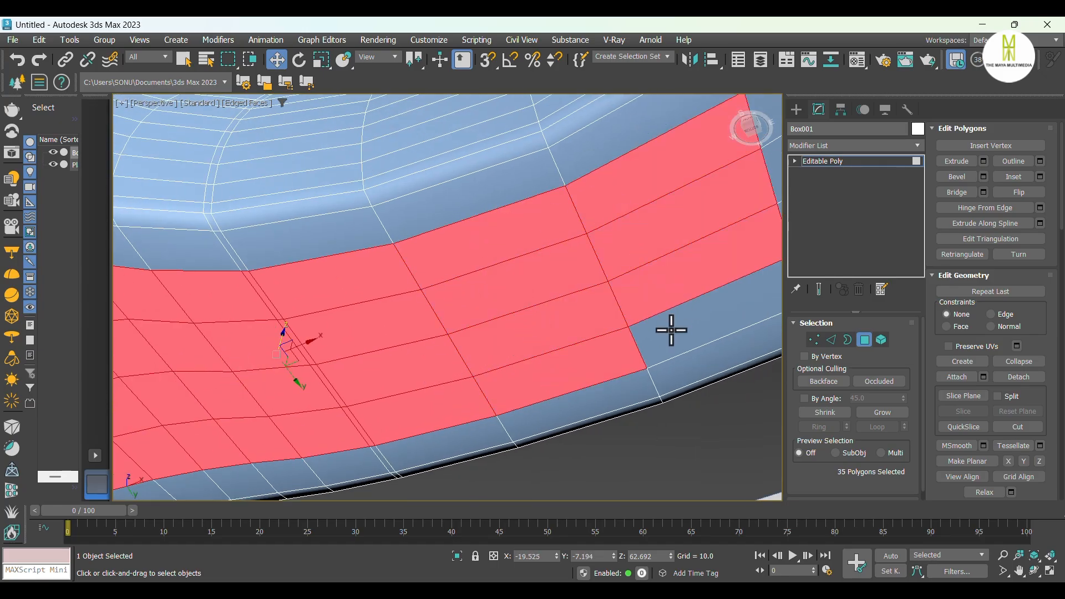
pyautogui.keyDown('ctrl'); pyautogui.click(671, 328); pyautogui.keyUp('ctrl')
pyautogui.moveTo(686, 245); pyautogui.dragTo(566, 326, button='middle')
pyautogui.scroll(-3, 519, 316)
pyautogui.scroll(-3, 519, 316)
pyautogui.keyDown('ctrl'); pyautogui.click(599, 282); pyautogui.keyUp('ctrl')
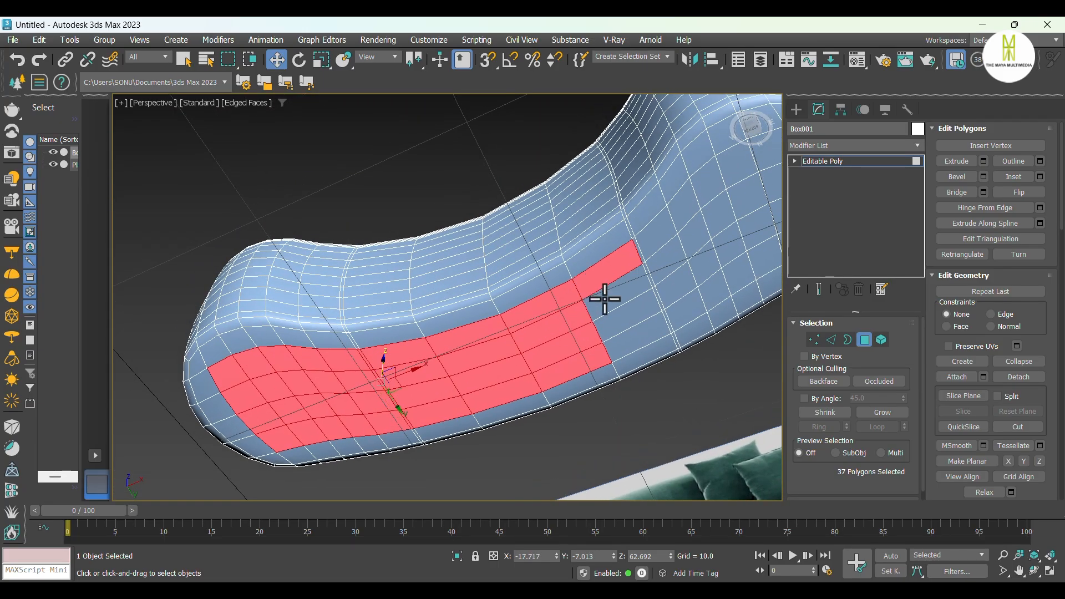
pyautogui.keyDown('ctrl'); pyautogui.click(604, 300); pyautogui.keyUp('ctrl')
pyautogui.keyDown('ctrl'); pyautogui.click(622, 319); pyautogui.keyUp('ctrl')
pyautogui.keyDown('ctrl'); pyautogui.click(632, 336); pyautogui.keyUp('ctrl')
# Extend the underside selection over the narrow right seam strip and the two polygon columns beyond it
pyautogui.scroll(2, 682, 257)
pyautogui.scroll(3, 560, 376)
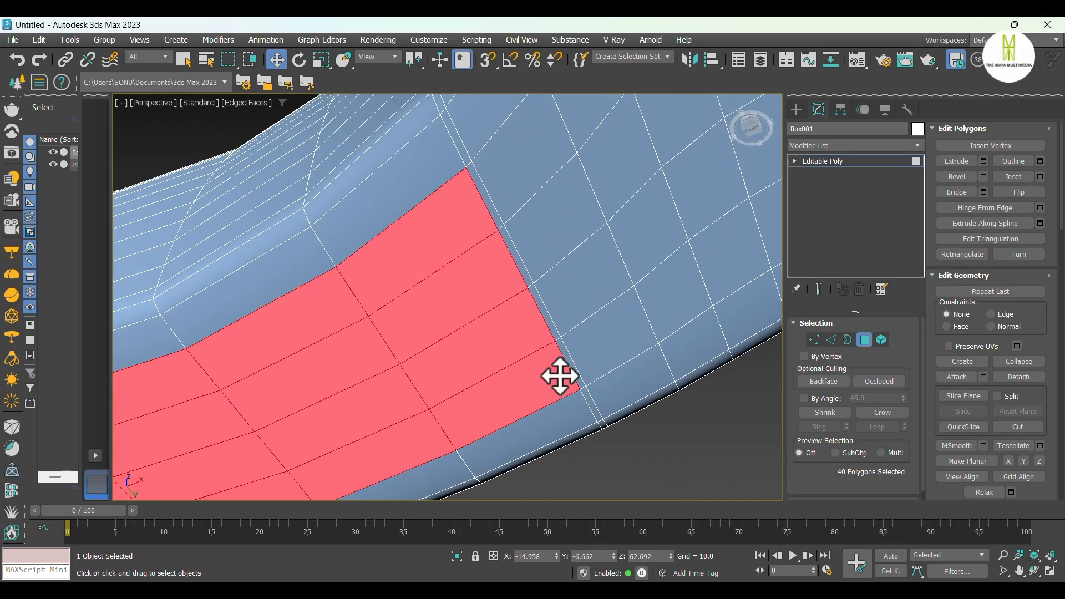
pyautogui.keyDown('ctrl'); pyautogui.click(524, 270); pyautogui.keyUp('ctrl')
pyautogui.keyDown('ctrl'); pyautogui.click(501, 221); pyautogui.keyUp('ctrl')
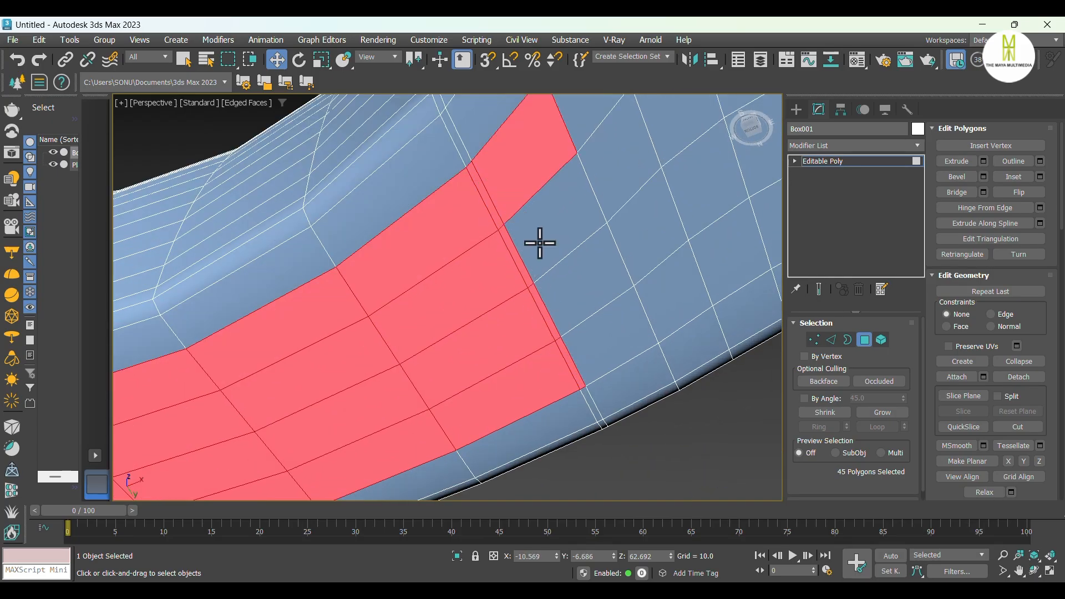
pyautogui.keyDown('ctrl'); pyautogui.click(617, 325); pyautogui.keyUp('ctrl')
pyautogui.moveTo(626, 304); pyautogui.dragTo(584, 354, button='middle')
pyautogui.keyDown('ctrl'); pyautogui.click(603, 375); pyautogui.keyUp('ctrl')
pyautogui.keyDown('ctrl'); pyautogui.click(573, 312); pyautogui.keyUp('ctrl')
pyautogui.keyDown('ctrl'); pyautogui.click(544, 272); pyautogui.keyUp('ctrl')
pyautogui.keyDown('ctrl'); pyautogui.click(511, 210); pyautogui.keyUp('ctrl')
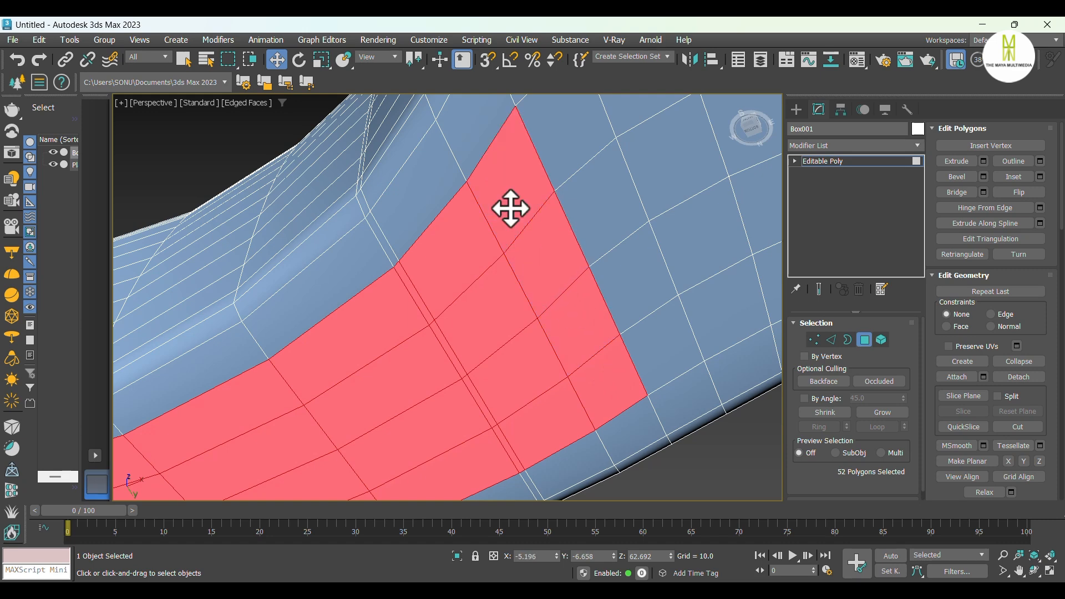
pyautogui.keyDown('ctrl'); pyautogui.click(565, 156); pyautogui.keyUp('ctrl')
pyautogui.keyDown('ctrl'); pyautogui.click(587, 204); pyautogui.keyUp('ctrl')
pyautogui.keyDown('ctrl'); pyautogui.click(644, 333); pyautogui.keyUp('ctrl')
# Add the last two inner polygon columns at the underside's right end to the selection, leaving out the border row
pyautogui.scroll(-5, 657, 339)
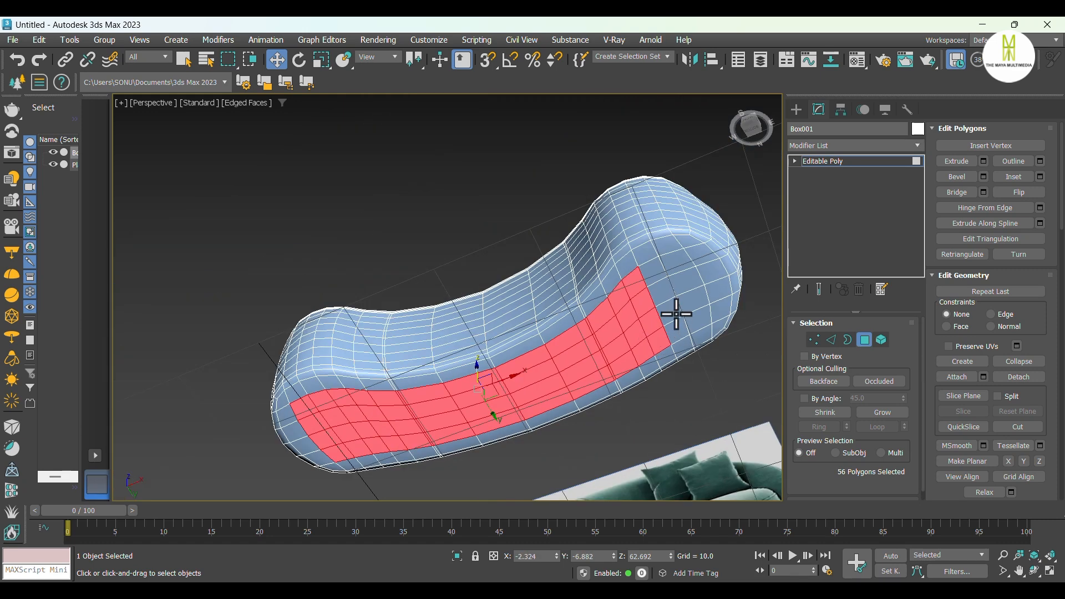
pyautogui.scroll(3, 676, 315)
pyautogui.moveTo(690, 316); pyautogui.dragTo(702, 243, button='middle')
pyautogui.keyDown('ctrl'); pyautogui.click(660, 175); pyautogui.keyUp('ctrl')
pyautogui.keyDown('ctrl'); pyautogui.click(670, 202); pyautogui.keyUp('ctrl')
pyautogui.keyDown('ctrl'); pyautogui.click(686, 238); pyautogui.keyUp('ctrl')
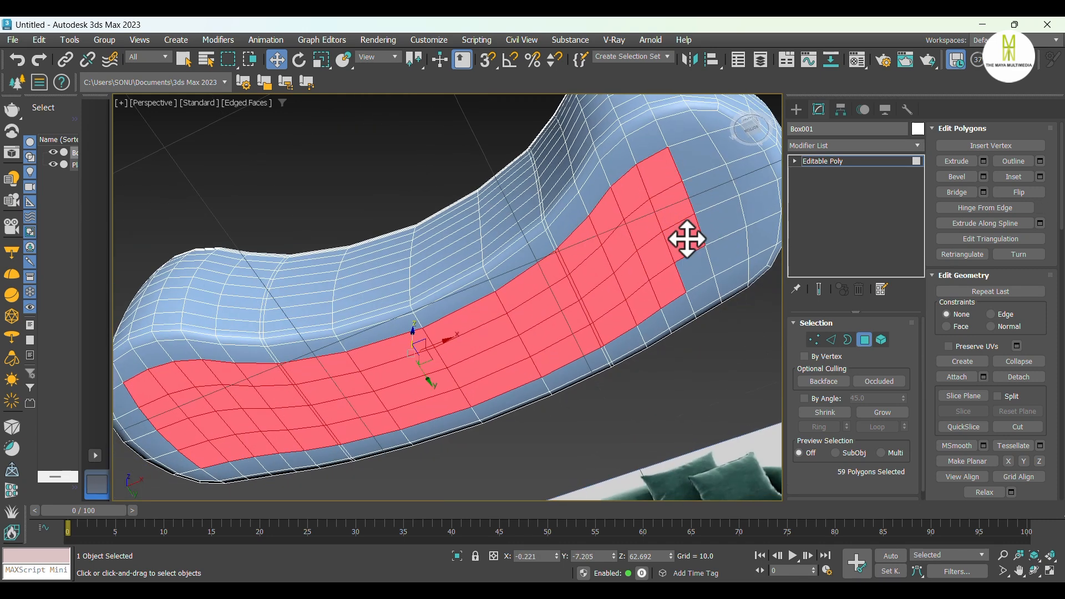
pyautogui.keyDown('ctrl'); pyautogui.click(696, 264); pyautogui.keyUp('ctrl')
pyautogui.keyDown('ctrl'); pyautogui.click(694, 161); pyautogui.keyUp('ctrl')
pyautogui.keyDown('ctrl'); pyautogui.click(701, 184); pyautogui.keyUp('ctrl')
pyautogui.keyDown('ctrl'); pyautogui.click(713, 228); pyautogui.keyUp('ctrl')
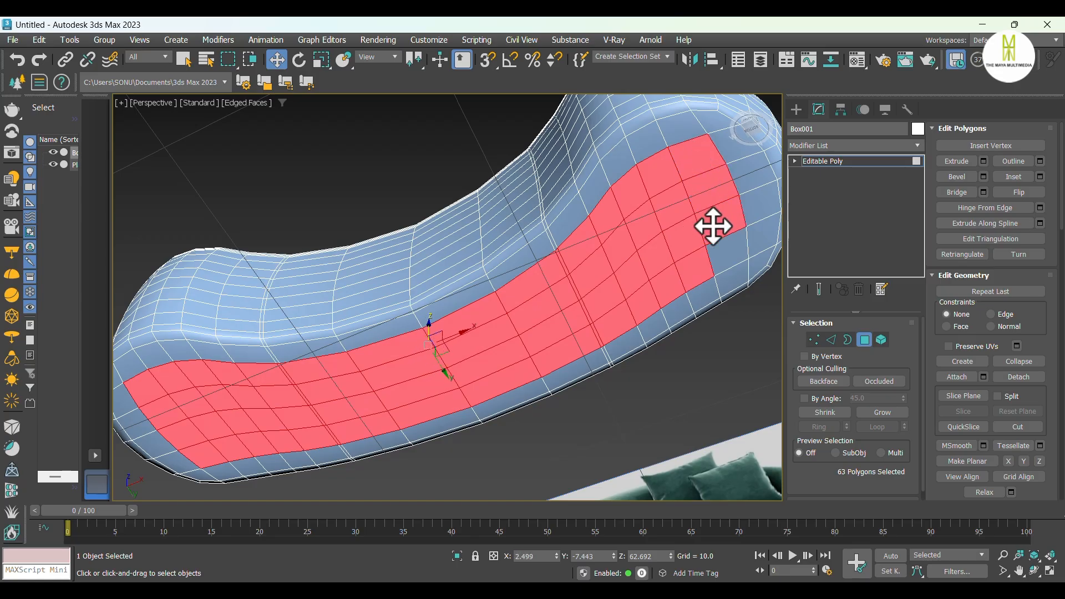
pyautogui.keyDown('ctrl'); pyautogui.click(725, 255); pyautogui.keyUp('ctrl')
# Extrude the selected underside polygons by a height of 3.0 to form the sofa's recessed base
pyautogui.rightClick(676, 211)
pyautogui.click(558, 250)
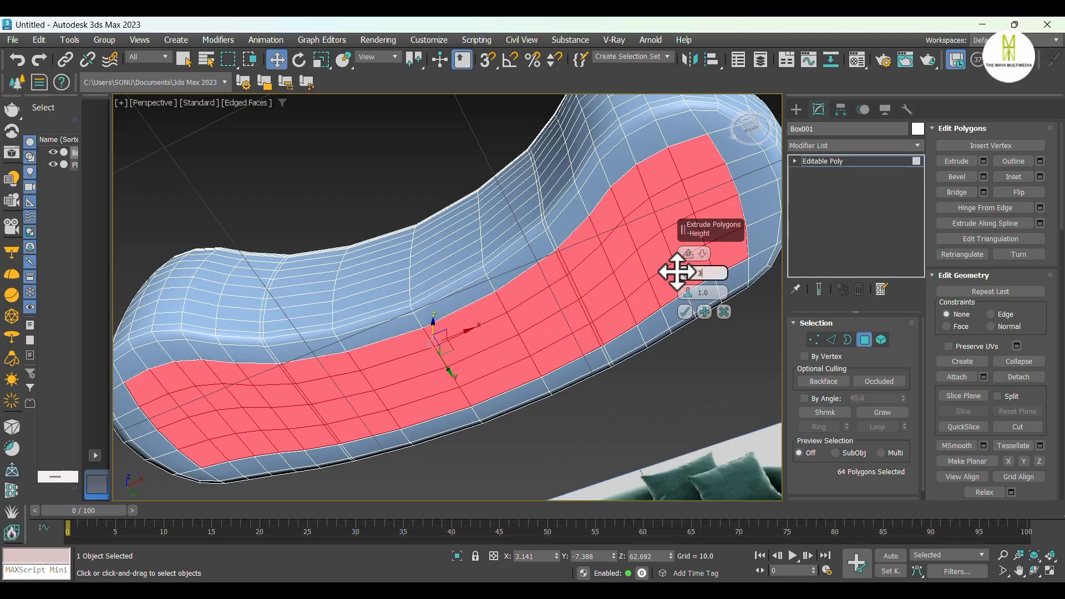
pyautogui.write('3')
pyautogui.press('Return')
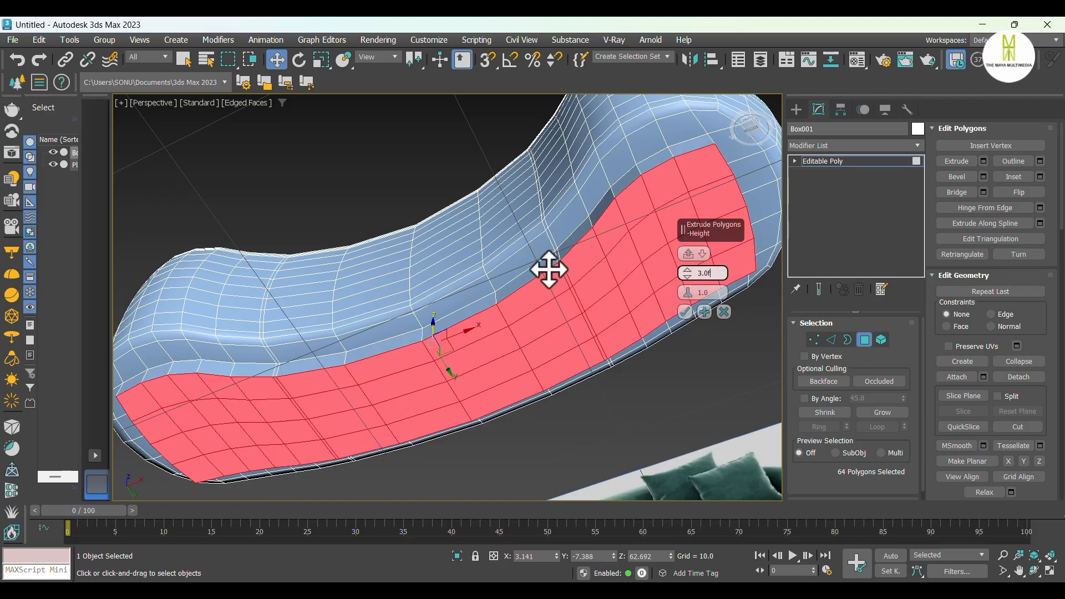
pyautogui.click(684, 313)
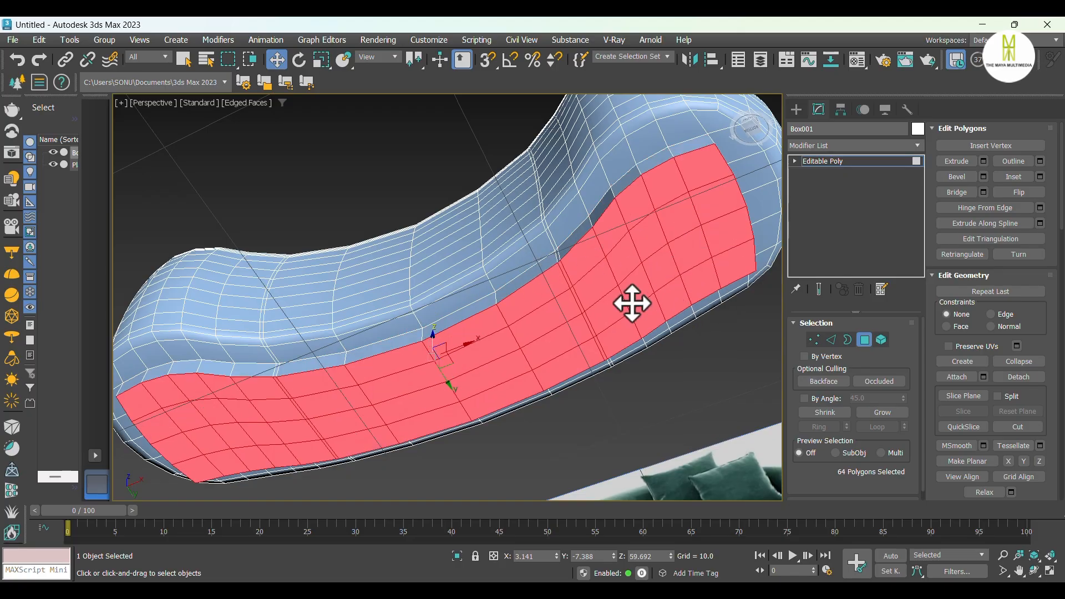
# Switch to the front view with edged faces and check the extruded base against the reference image
pyautogui.press('f')
pyautogui.scroll(4, 612, 321)
pyautogui.press('F4')
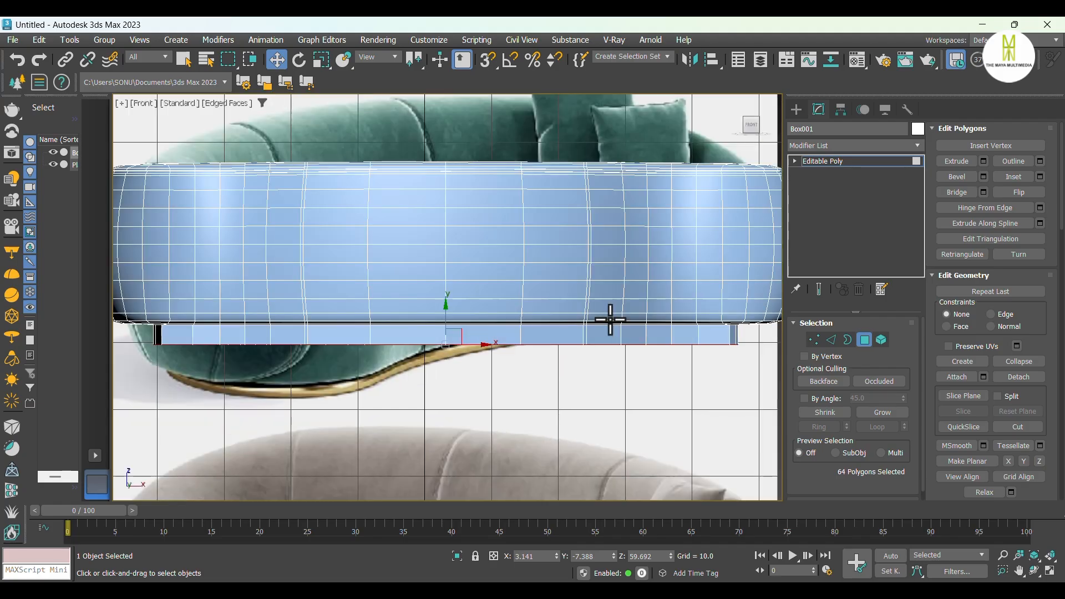
pyautogui.moveTo(611, 317); pyautogui.dragTo(605, 300, button='middle')
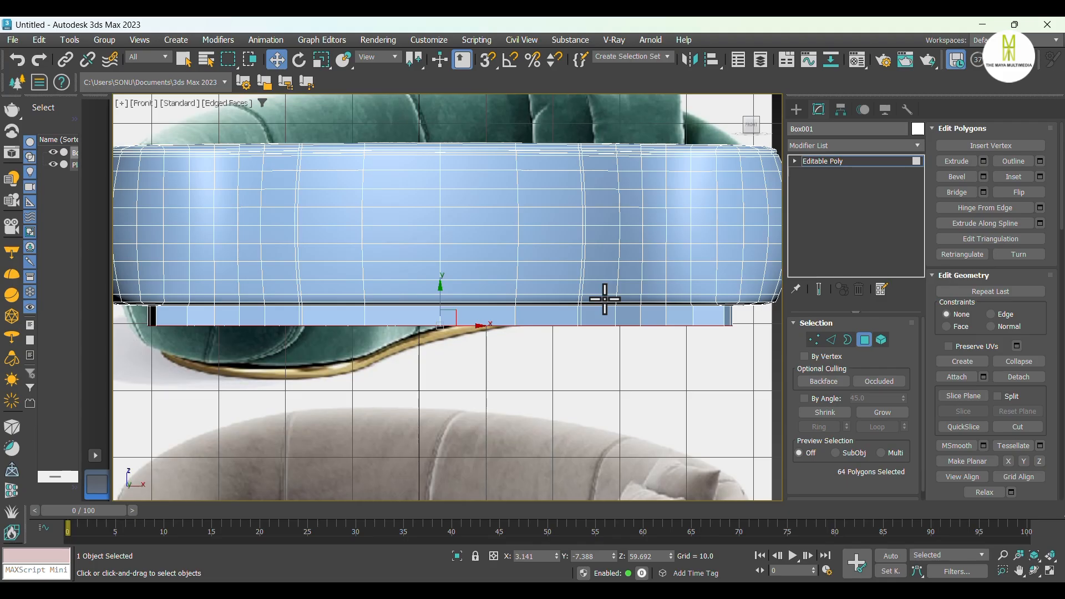
# Undo the base extrusion, extrude the same underside polygons by a height of 2, and switch to edge selection
pyautogui.hotkey('ctrl', 'z')
pyautogui.rightClick(541, 306)
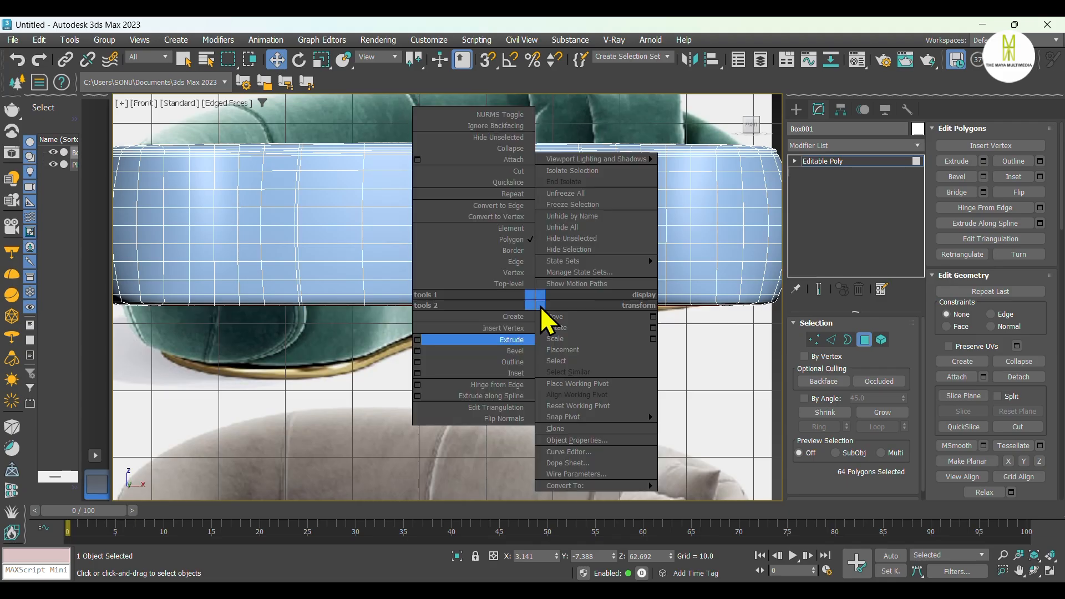
pyautogui.click(417, 349)
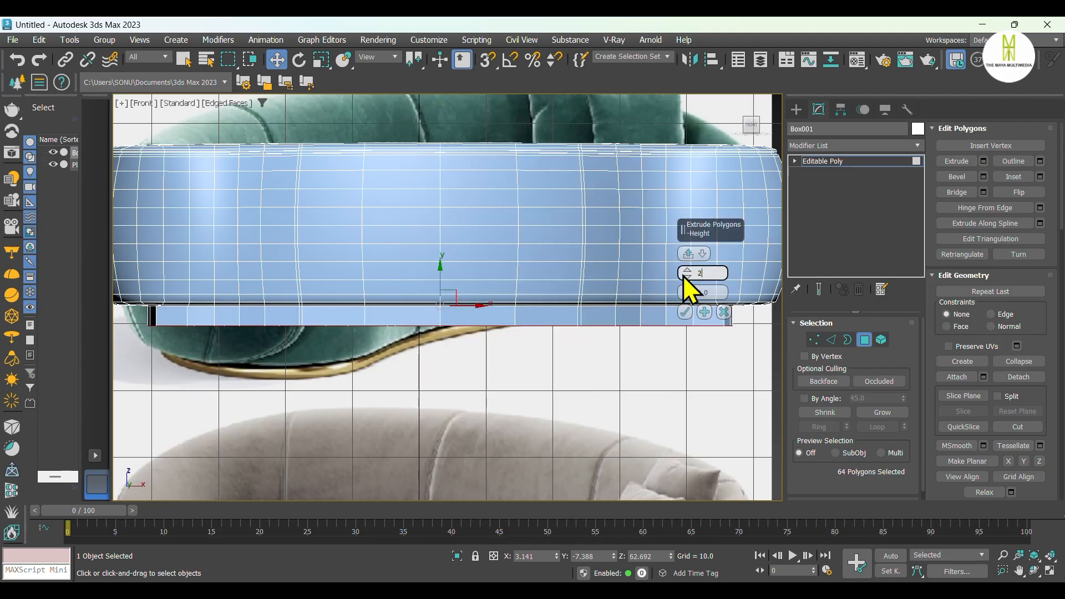
pyautogui.write('2')
pyautogui.press('Return')
pyautogui.click(684, 312)
pyautogui.click(830, 339)
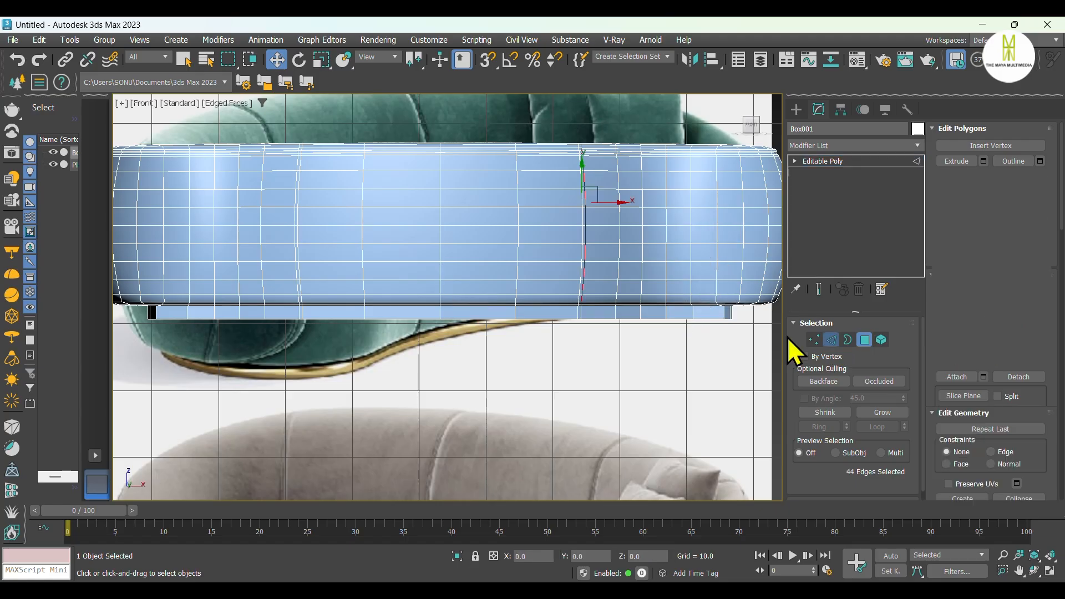
pyautogui.moveTo(734, 333); pyautogui.dragTo(743, 322, button='middle')
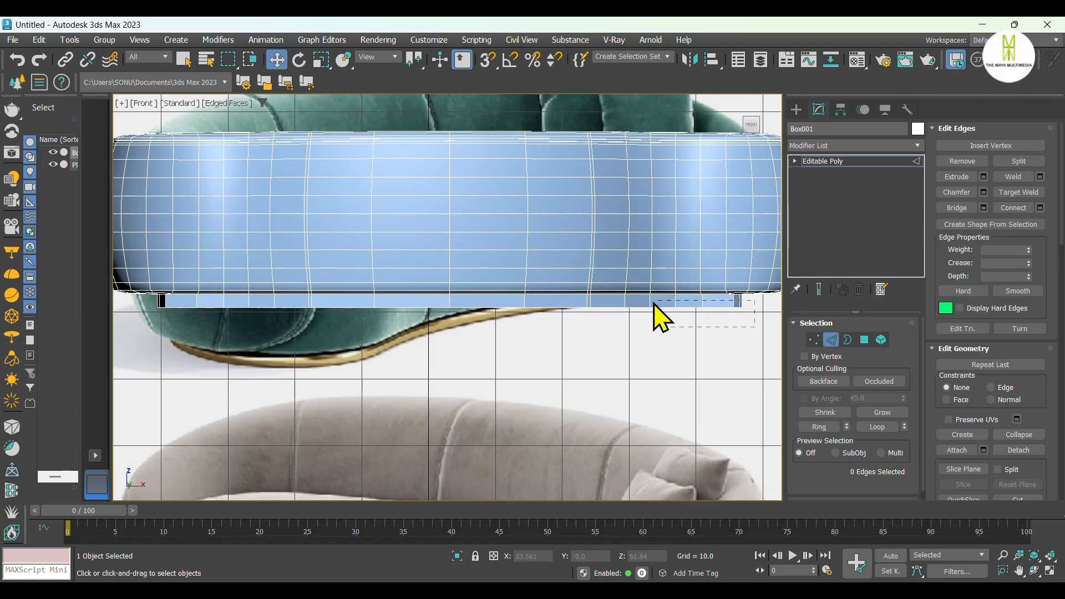
pyautogui.moveTo(138, 301); pyautogui.dragTo(139, 302)
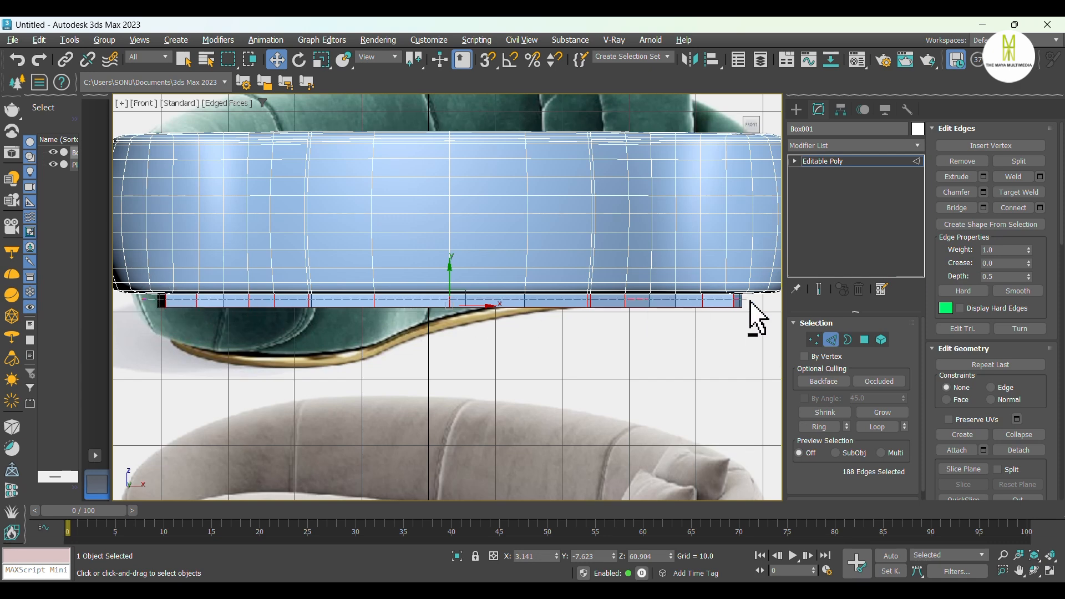
pyautogui.keyDown('alt'); pyautogui.moveTo(750, 301); pyautogui.dragTo(755, 301); pyautogui.keyUp('alt')
pyautogui.rightClick(681, 305)
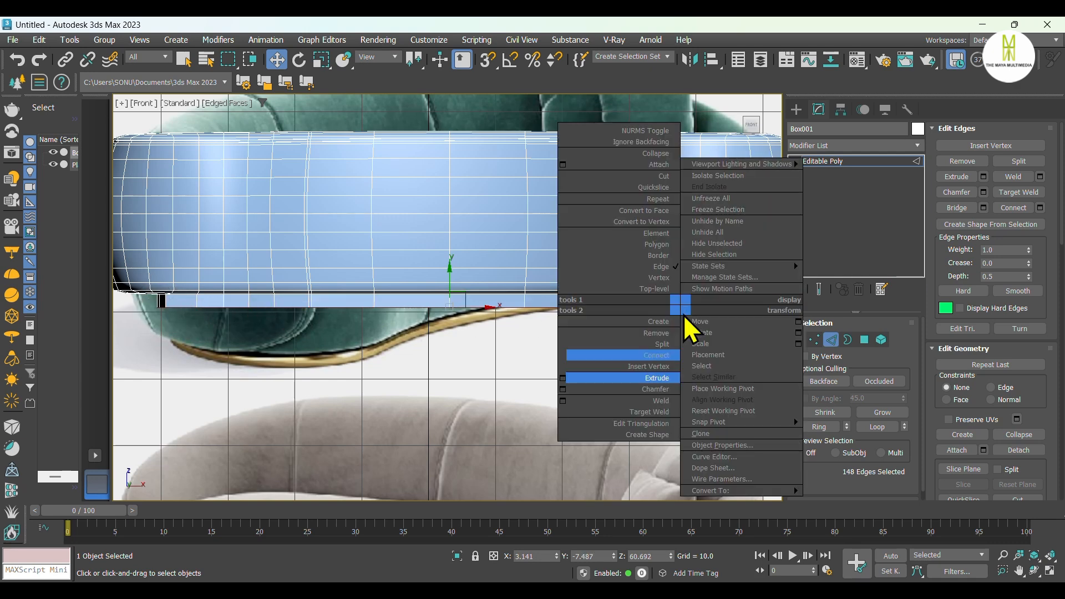
pyautogui.click(563, 388)
pyautogui.scroll(5, 447, 308)
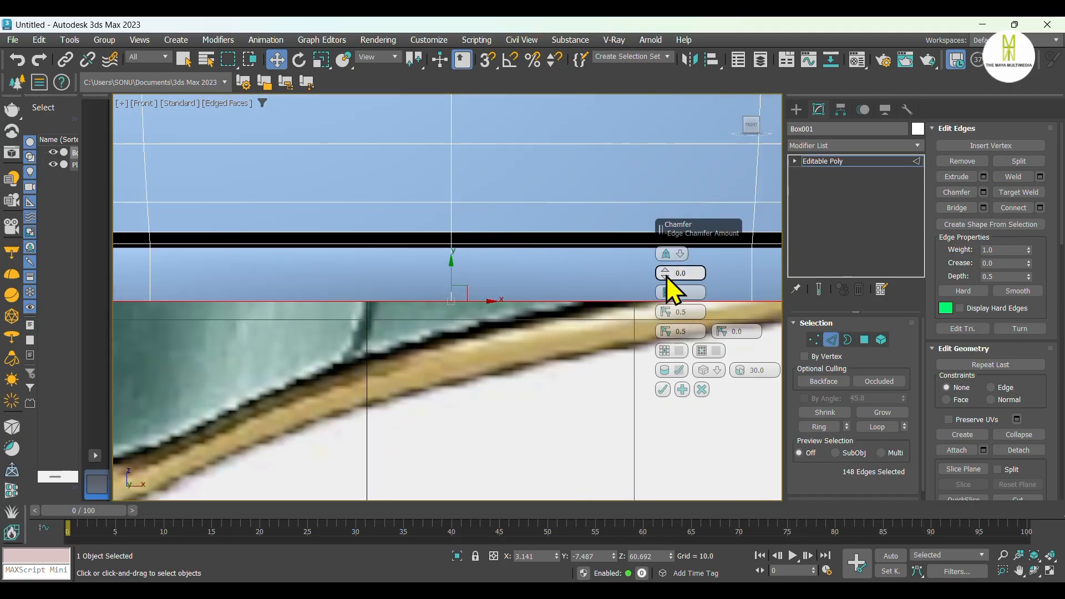
pyautogui.moveTo(665, 272); pyautogui.dragTo(666, 248)
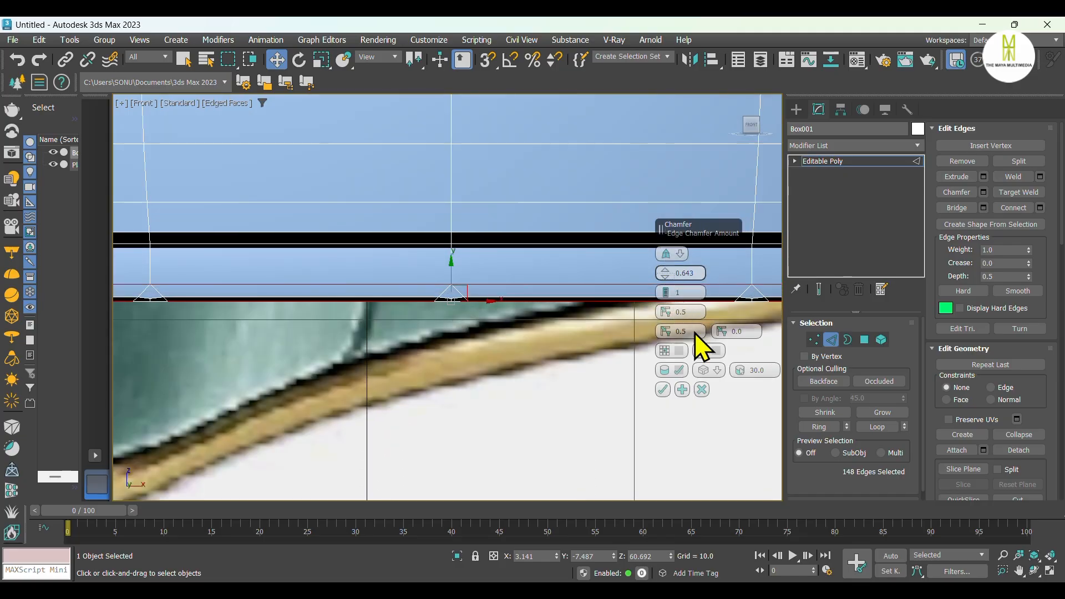
pyautogui.click(701, 389)
# Select the lower outline edge loop along one long side of the extruded base
pyautogui.scroll(-5, 546, 313)
pyautogui.keyDown('alt'); pyautogui.moveTo(558, 324); pyautogui.dragTo(570, 252, button='middle'); pyautogui.keyUp('alt')
pyautogui.moveTo(510, 296); pyautogui.dragTo(561, 345, button='middle')
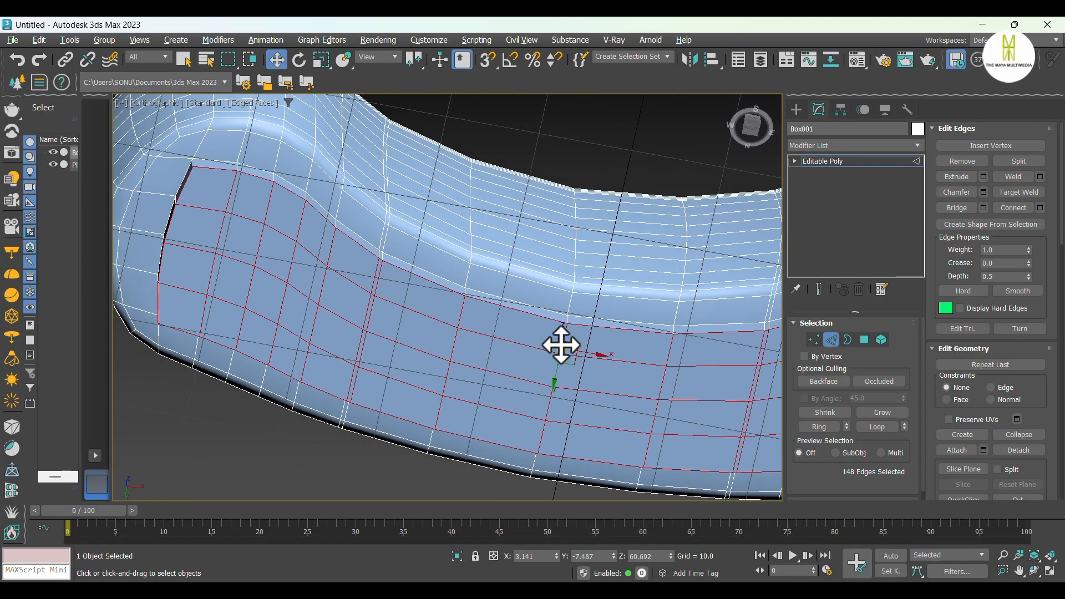
pyautogui.keyDown('alt'); pyautogui.moveTo(161, 190); pyautogui.dragTo(216, 245, button='middle'); pyautogui.keyUp('alt')
pyautogui.click(254, 332)
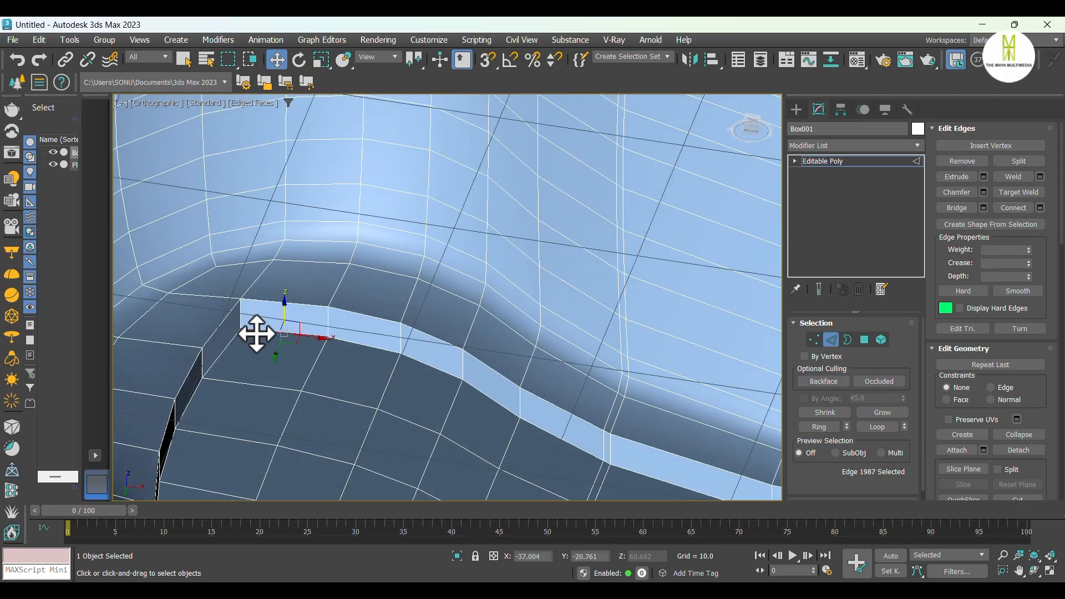
pyautogui.doubleClick(366, 346)
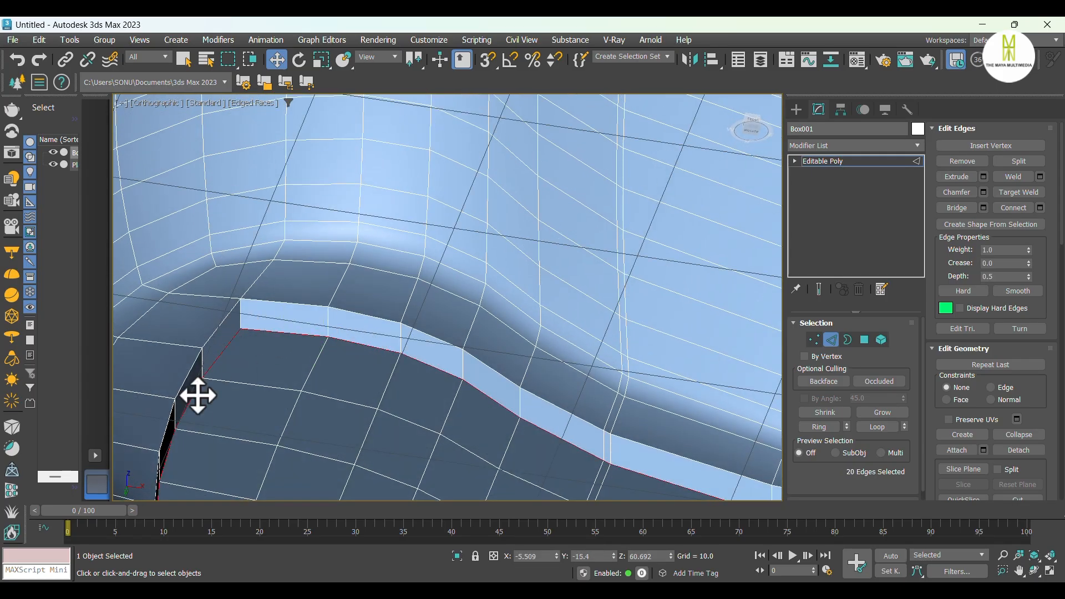
# Add the base's lower outline edges along the opposite long side and the end to the edge selection
pyautogui.scroll(-4, 247, 259)
pyautogui.scroll(-2, 430, 338)
pyautogui.keyDown('alt'); pyautogui.moveTo(430, 337); pyautogui.dragTo(596, 275, button='middle'); pyautogui.keyUp('alt')
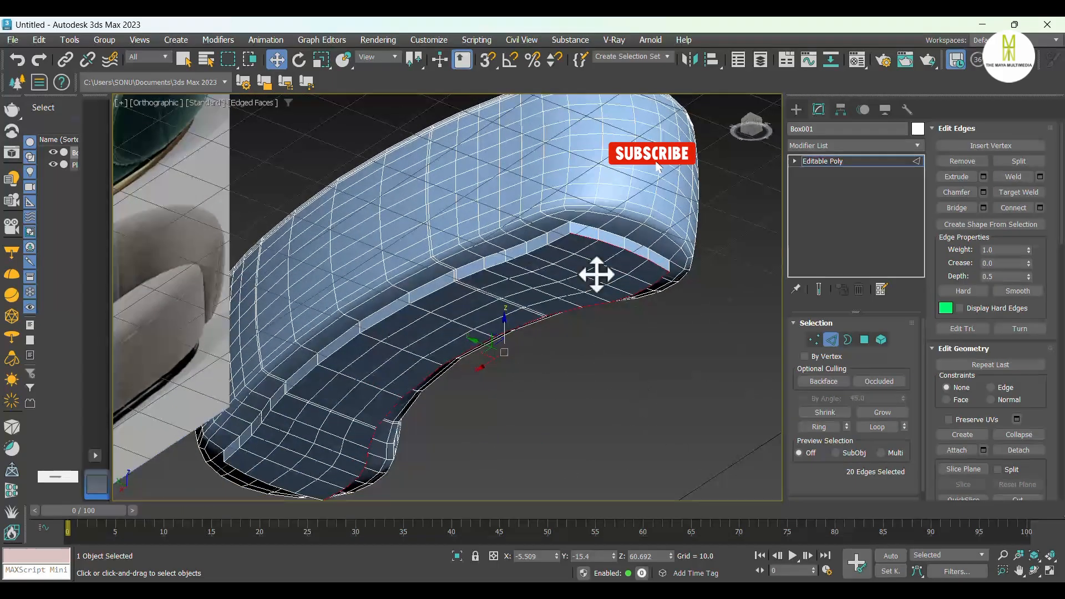
pyautogui.scroll(2, 565, 222)
pyautogui.keyDown('ctrl'); pyautogui.doubleClick(519, 281); pyautogui.keyUp('ctrl')
pyautogui.scroll(-1, 492, 268)
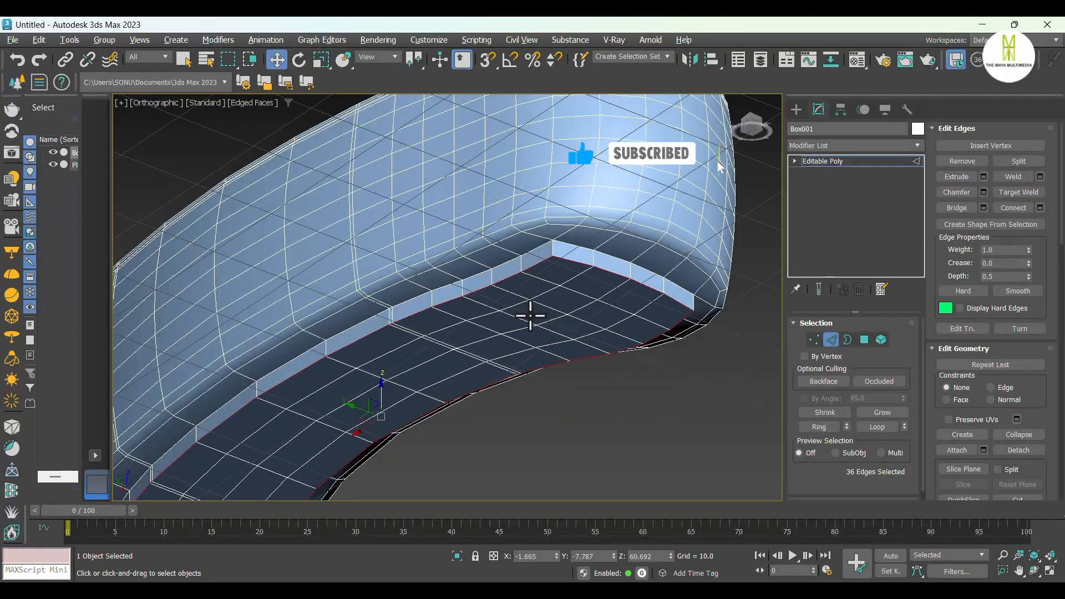
pyautogui.keyDown('alt'); pyautogui.moveTo(530, 315); pyautogui.dragTo(370, 231, button='middle'); pyautogui.keyUp('alt')
pyautogui.scroll(2, 370, 233)
pyautogui.keyDown('ctrl'); pyautogui.doubleClick(368, 251); pyautogui.keyUp('ctrl')
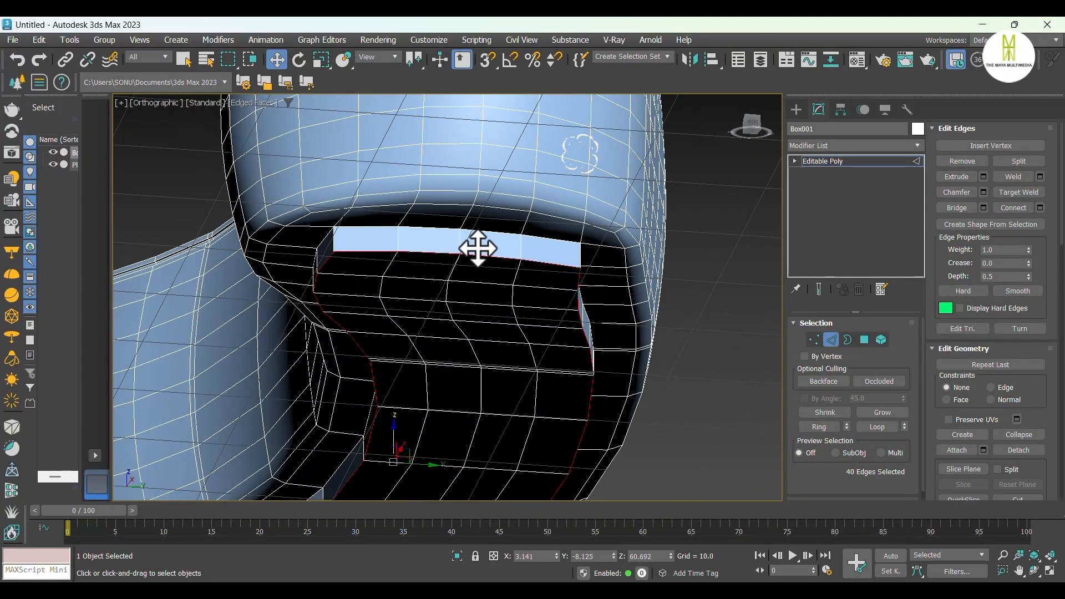
# Chamfer the base's selected lower outline edges by about 1.056 with additional segments
pyautogui.keyDown('alt'); pyautogui.moveTo(477, 248); pyautogui.dragTo(542, 273, button='middle'); pyautogui.keyUp('alt')
pyautogui.scroll(2, 613, 349)
pyautogui.rightClick(611, 379)
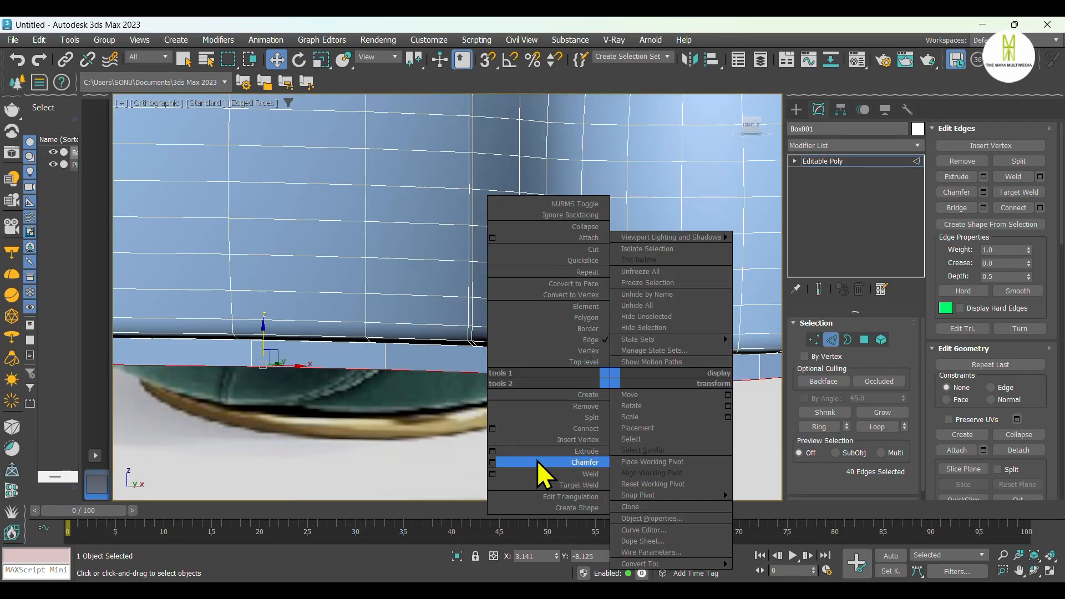
pyautogui.click(566, 462)
pyautogui.scroll(4, 585, 388)
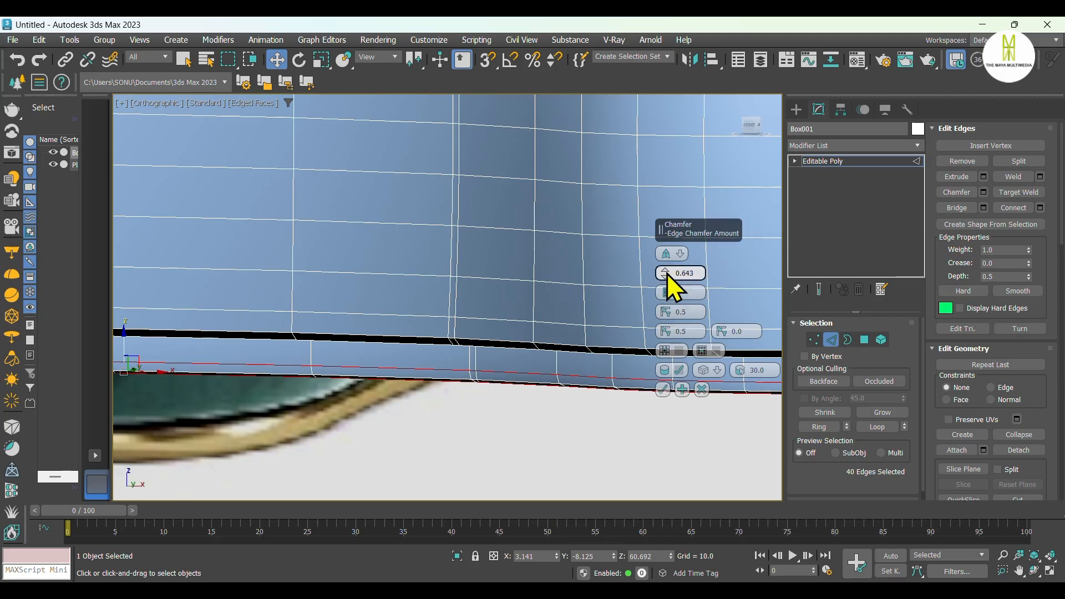
pyautogui.moveTo(666, 271); pyautogui.dragTo(666, 264)
pyautogui.click(667, 291)
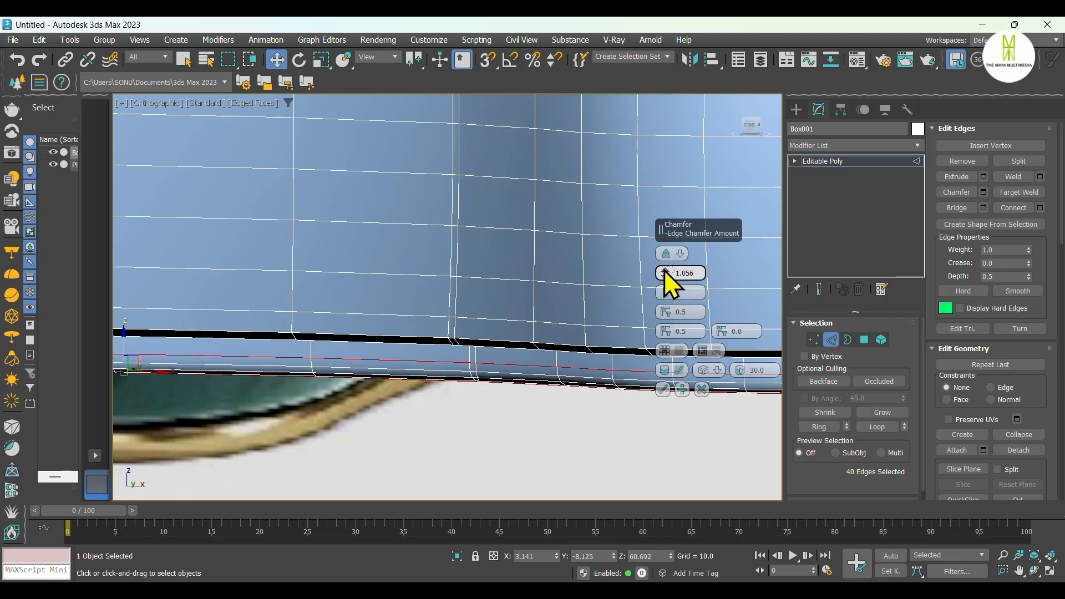
pyautogui.click(678, 370)
pyautogui.scroll(-4, 523, 344)
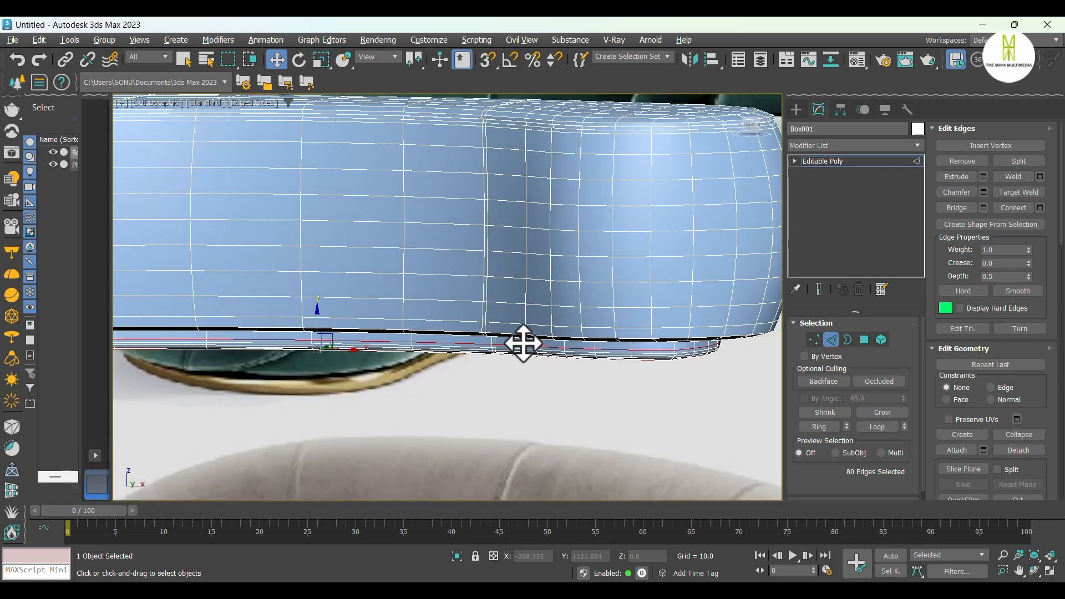
pyautogui.keyDown('alt'); pyautogui.moveTo(523, 344); pyautogui.dragTo(575, 345, button='middle'); pyautogui.keyUp('alt')
pyautogui.scroll(-4, 567, 348)
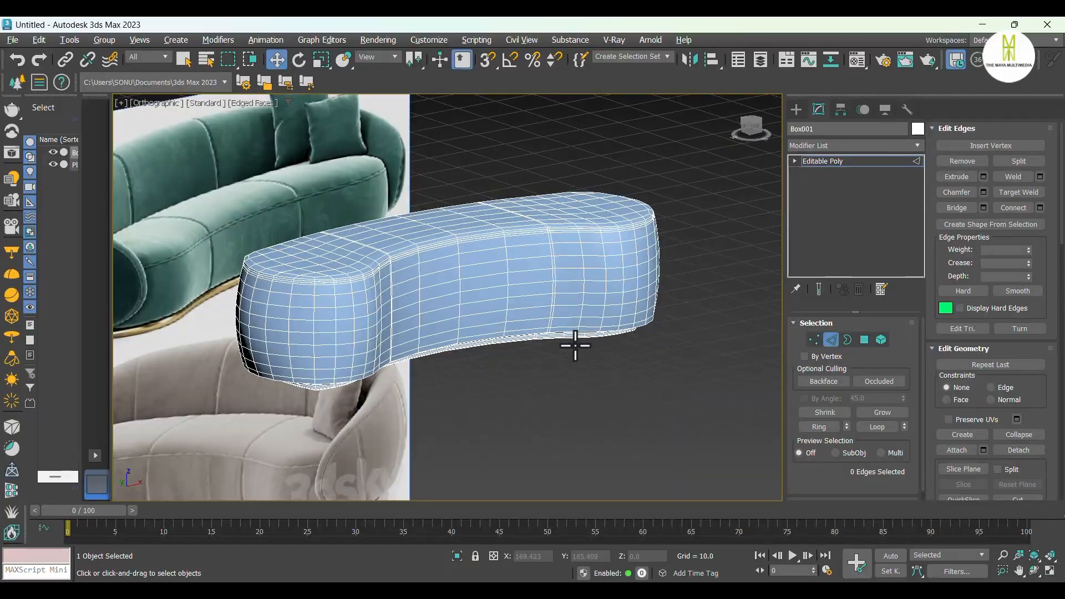
# Select the full polygon loop of the narrow right seam strip around the sofa
pyautogui.click(863, 339)
pyautogui.scroll(6, 547, 301)
pyautogui.click(566, 297)
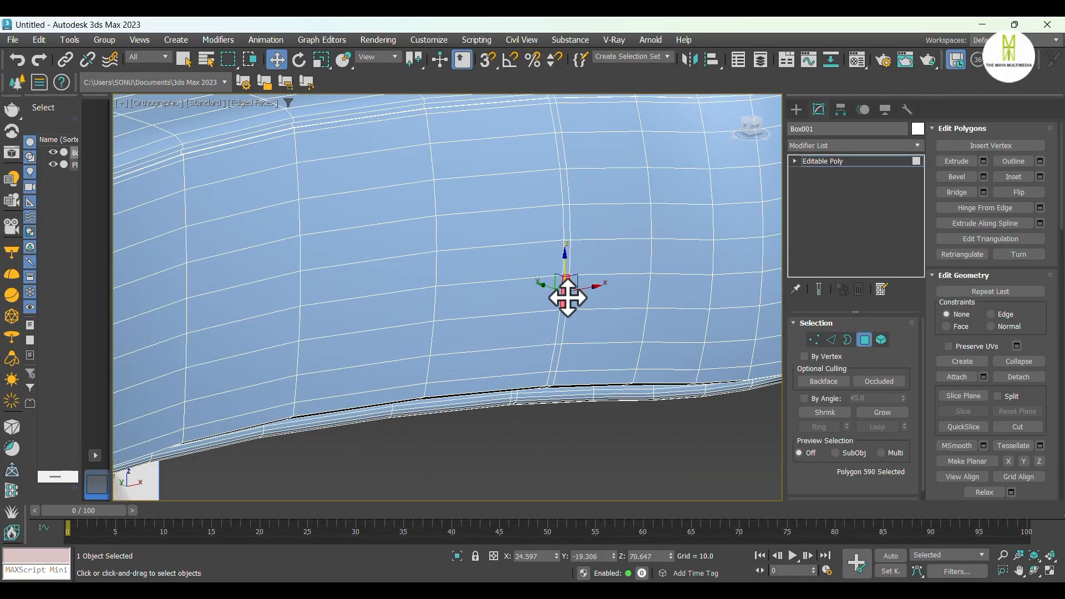
pyautogui.keyDown('shift'); pyautogui.click(567, 253); pyautogui.keyUp('shift')
pyautogui.scroll(-4, 552, 278)
pyautogui.keyDown('alt'); pyautogui.moveTo(551, 278); pyautogui.dragTo(507, 306, button='middle'); pyautogui.keyUp('alt')
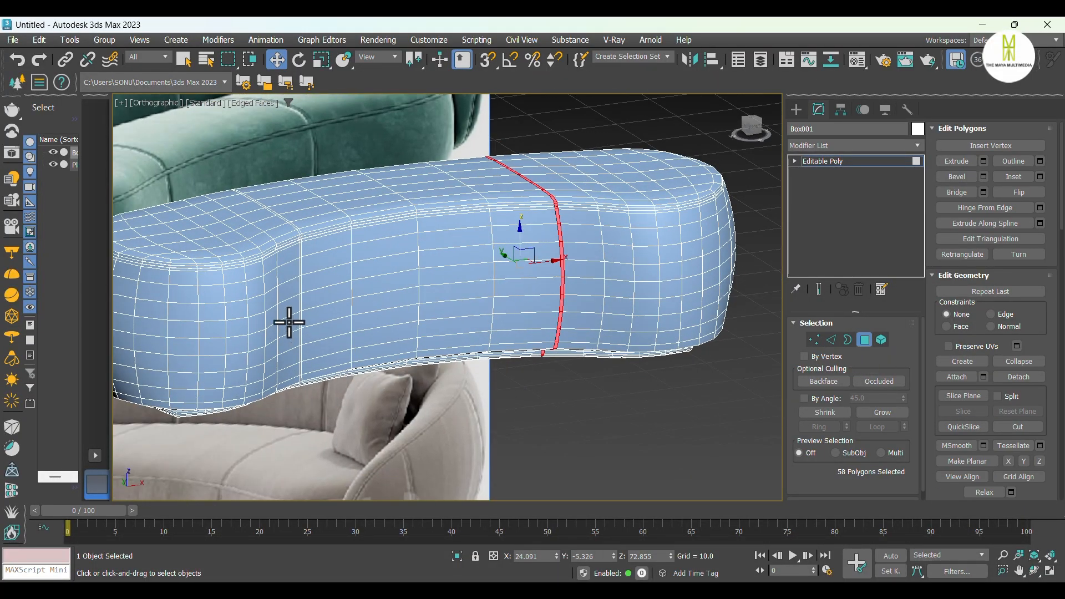
# Add the full polygon loop of the narrow left seam strip to the selection
pyautogui.scroll(4, 293, 355)
pyautogui.keyDown('ctrl'); pyautogui.click(315, 427); pyautogui.keyUp('ctrl')
pyautogui.keyDown('shift'); pyautogui.click(318, 410); pyautogui.keyUp('shift')
pyautogui.scroll(-2, 344, 386)
pyautogui.keyDown('alt'); pyautogui.moveTo(355, 379); pyautogui.dragTo(428, 391, button='middle'); pyautogui.keyUp('alt')
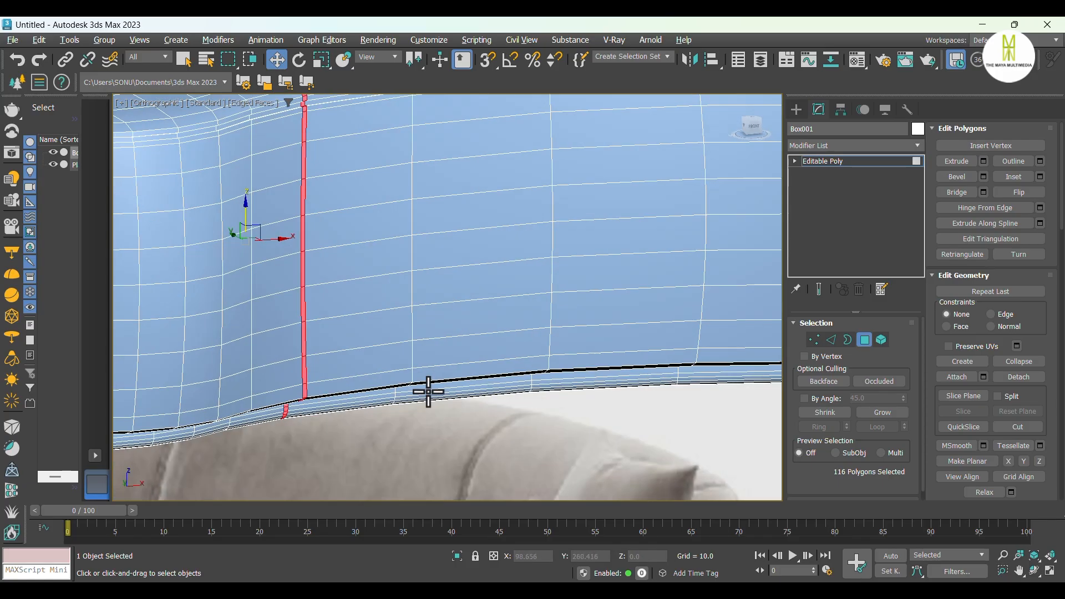
# In the front view, remove the base's polygons from the selection so only the seat's two seam strips stay selected
pyautogui.press('f')
pyautogui.scroll(5, 449, 158)
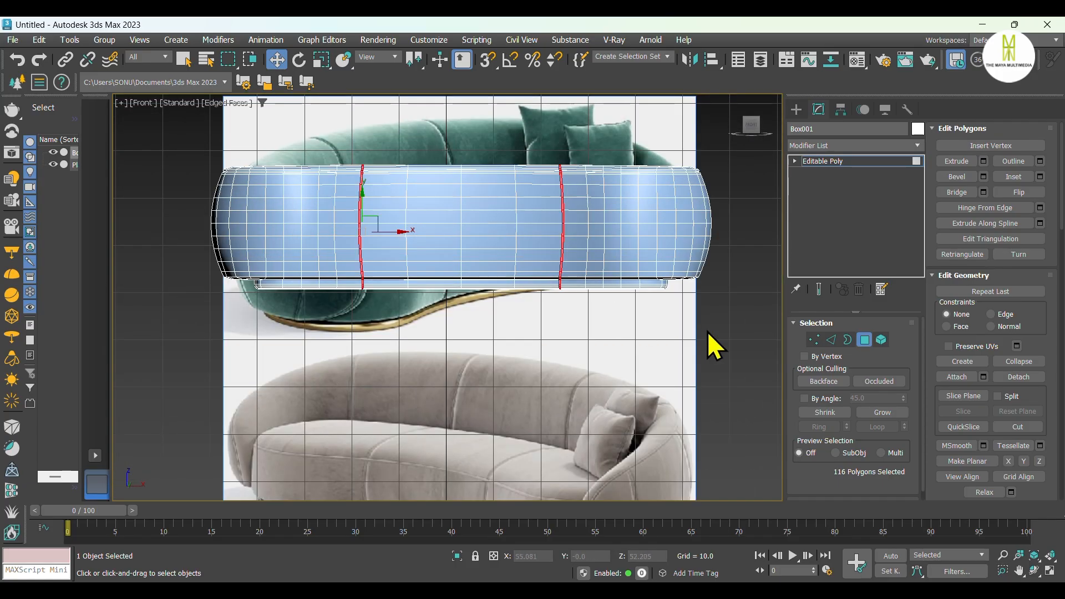
pyautogui.moveTo(715, 348); pyautogui.dragTo(272, 286)
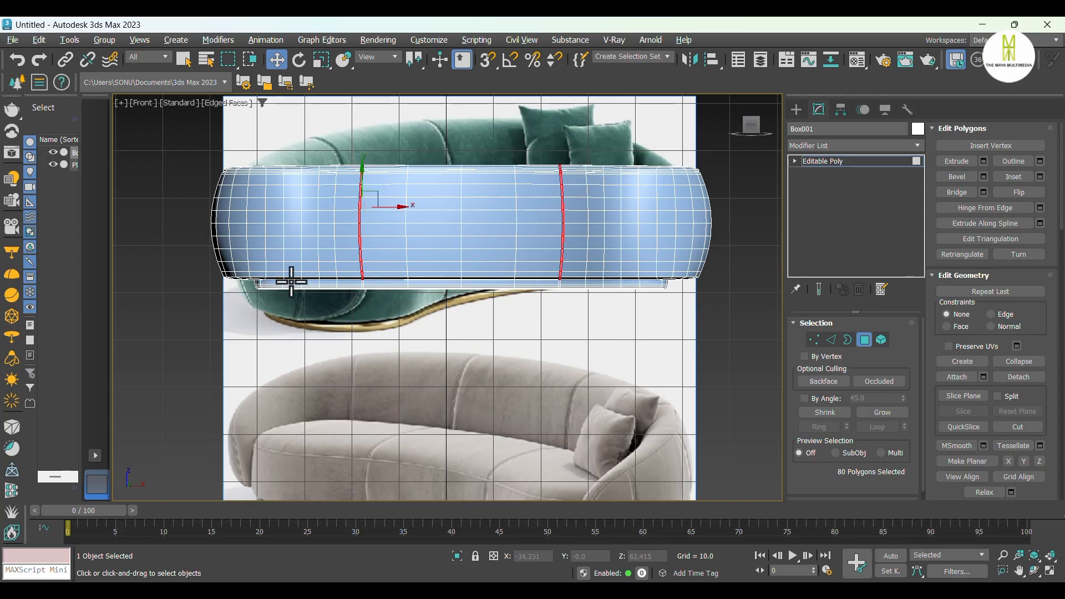
# Examine where both selected seam strips meet the base on the underside, from the front and the back
pyautogui.scroll(5, 559, 281)
pyautogui.keyDown('alt'); pyautogui.moveTo(550, 275); pyautogui.dragTo(568, 187, button='middle'); pyautogui.keyUp('alt')
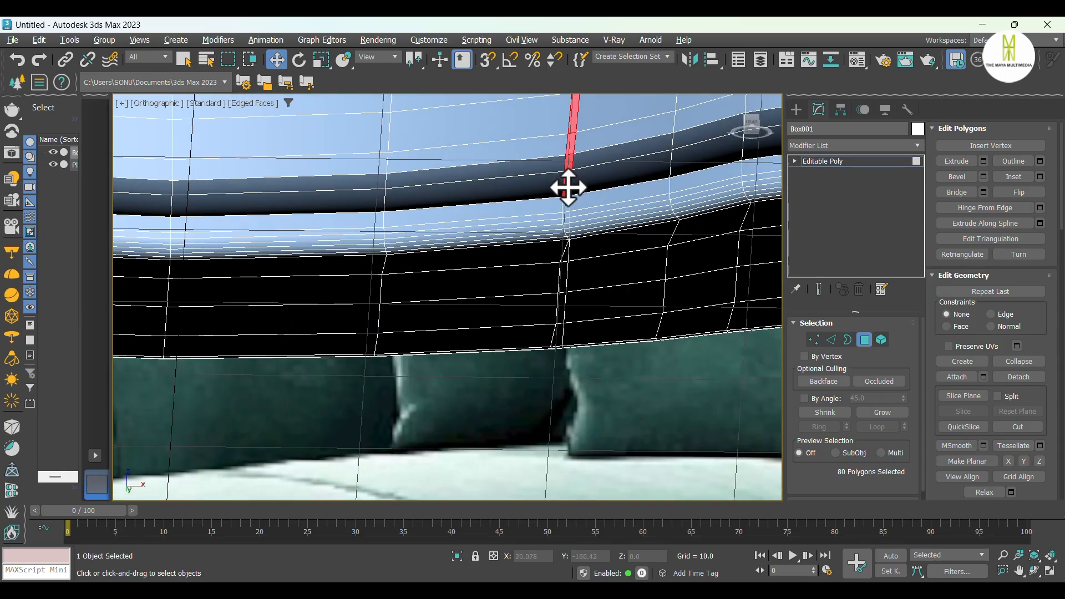
pyautogui.scroll(-3, 569, 166)
pyautogui.scroll(3, 214, 221)
pyautogui.scroll(-6, 364, 213)
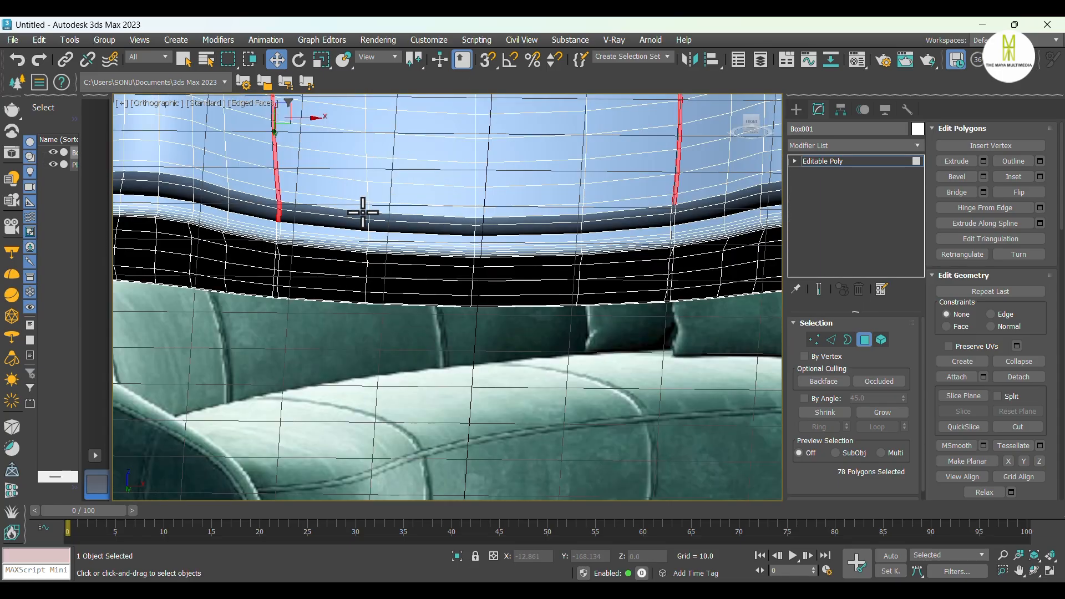
pyautogui.scroll(4, 333, 214)
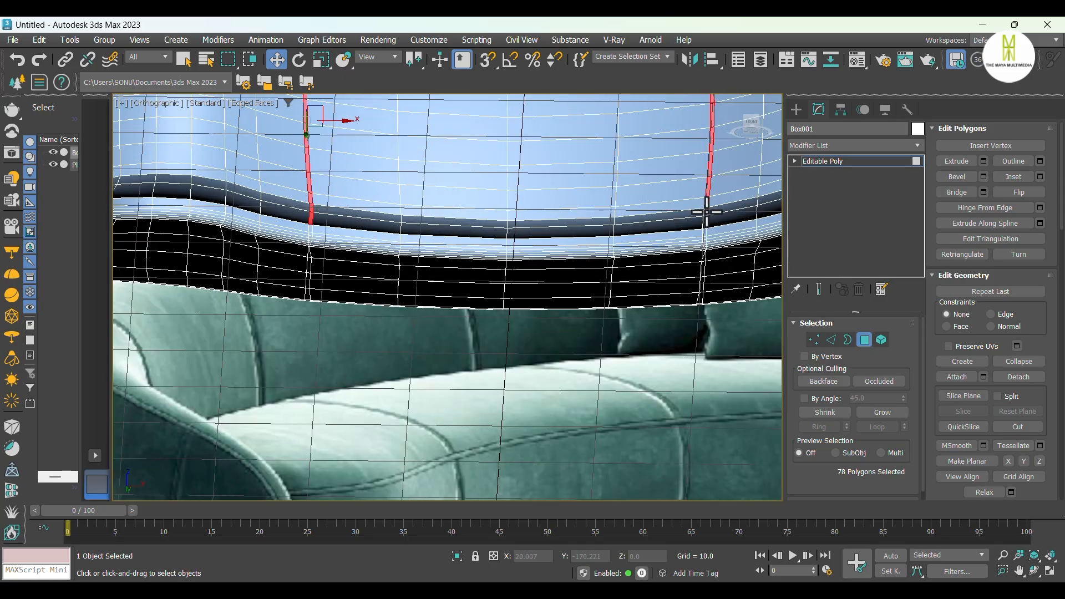
pyautogui.scroll(3, 710, 218)
pyautogui.scroll(-4, 701, 232)
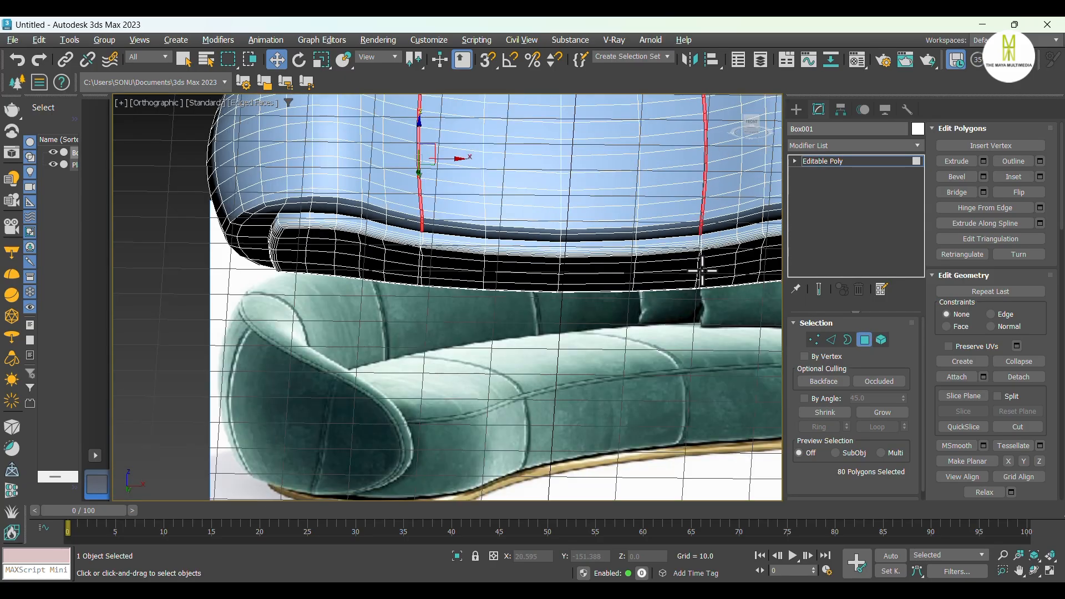
pyautogui.keyDown('alt'); pyautogui.moveTo(701, 272); pyautogui.dragTo(477, 221, button='middle'); pyautogui.keyUp('alt')
pyautogui.hotkey('shift', 'z')
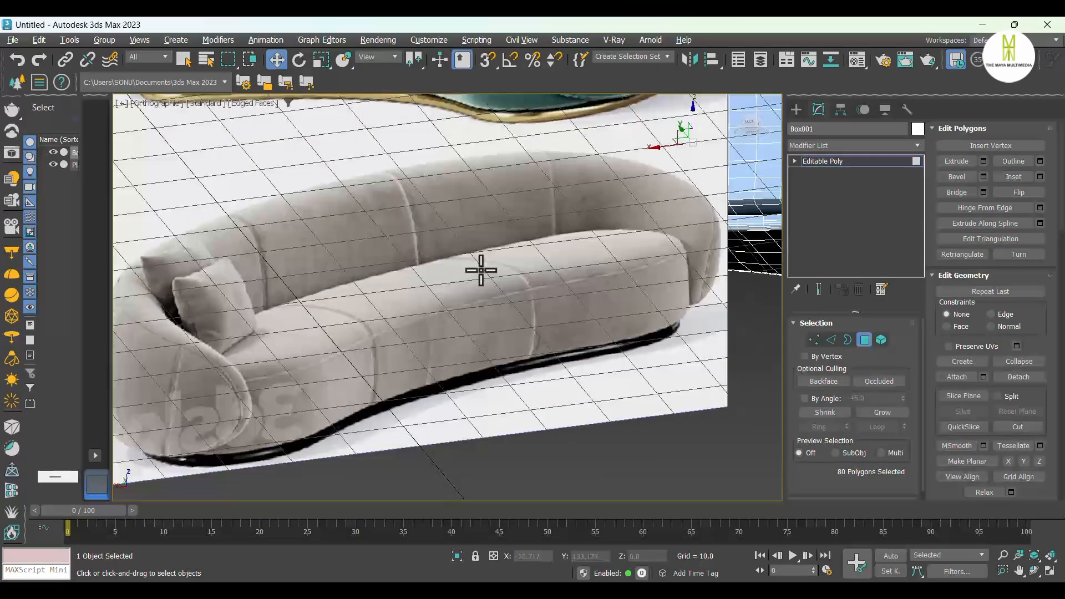
pyautogui.scroll(3, 447, 275)
pyautogui.scroll(3, 635, 199)
pyautogui.scroll(-3, 630, 197)
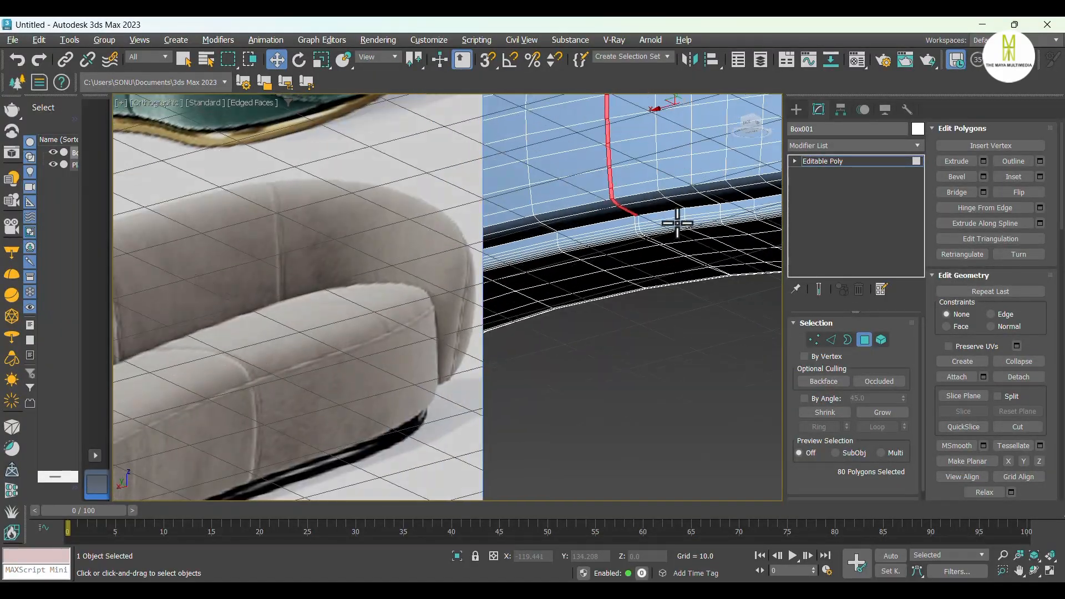
pyautogui.keyDown('alt'); pyautogui.moveTo(677, 224); pyautogui.dragTo(611, 192, button='middle'); pyautogui.keyUp('alt')
pyautogui.scroll(-4, 511, 280)
pyautogui.scroll(2, 611, 192)
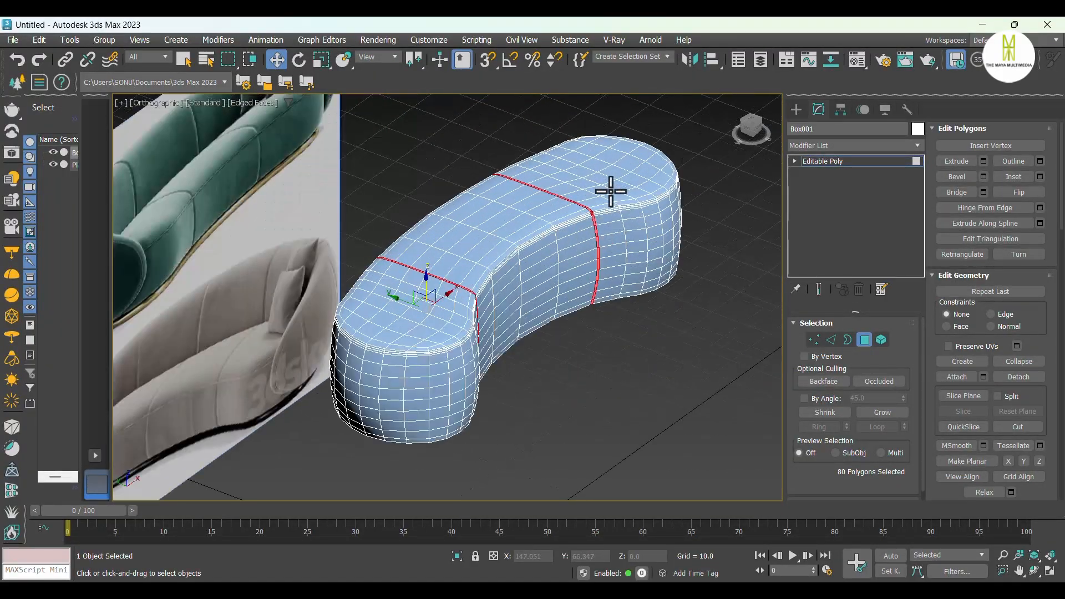
# Extrude both selected seam strips inward by Local Normal with a height of -0.3 to form seam grooves
pyautogui.rightClick(590, 214)
pyautogui.click(566, 265)
pyautogui.click(701, 254)
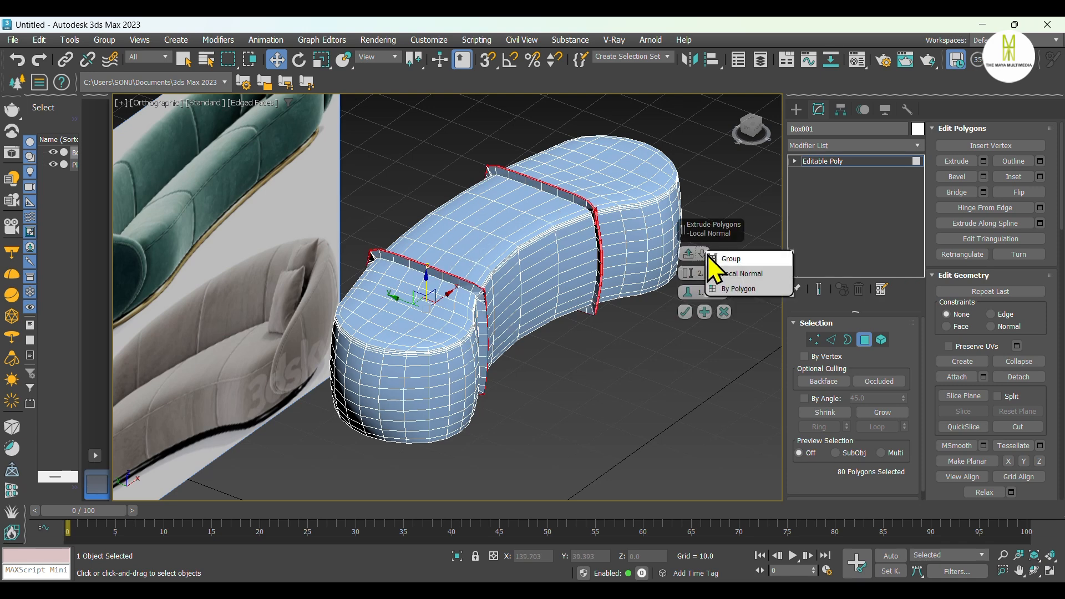
pyautogui.click(733, 275)
pyautogui.scroll(5, 614, 221)
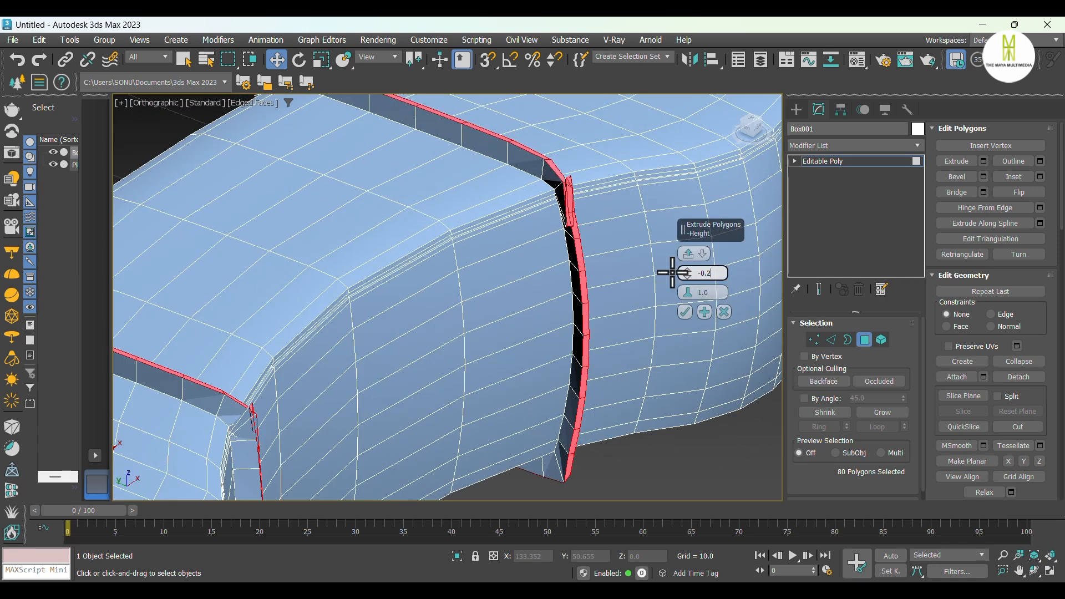
pyautogui.press('Return')
pyautogui.keyDown('alt'); pyautogui.moveTo(589, 272); pyautogui.dragTo(560, 292, button='middle'); pyautogui.keyUp('alt')
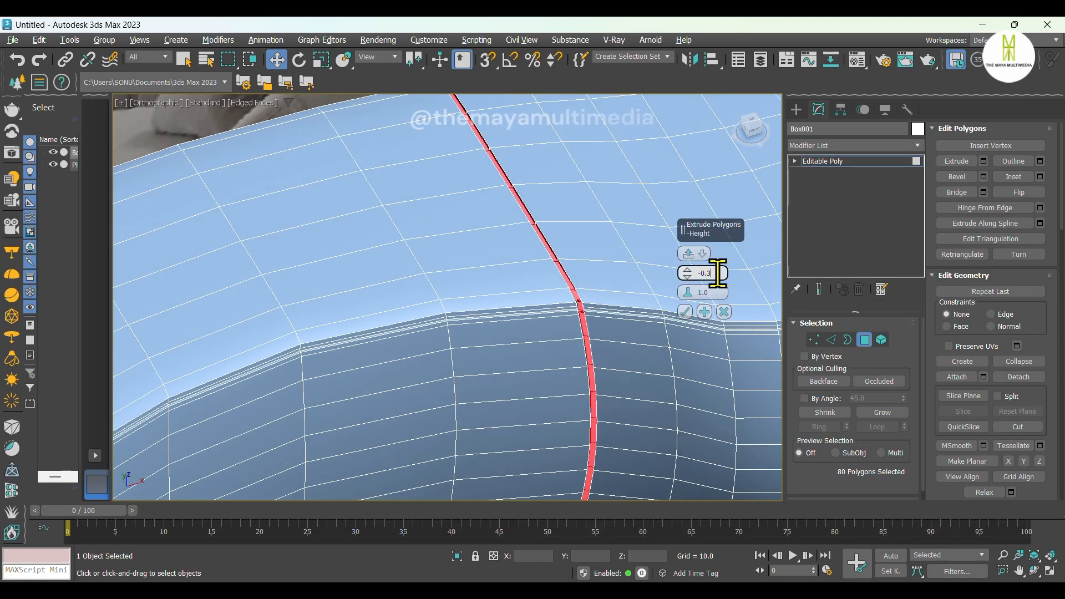
pyautogui.click(685, 311)
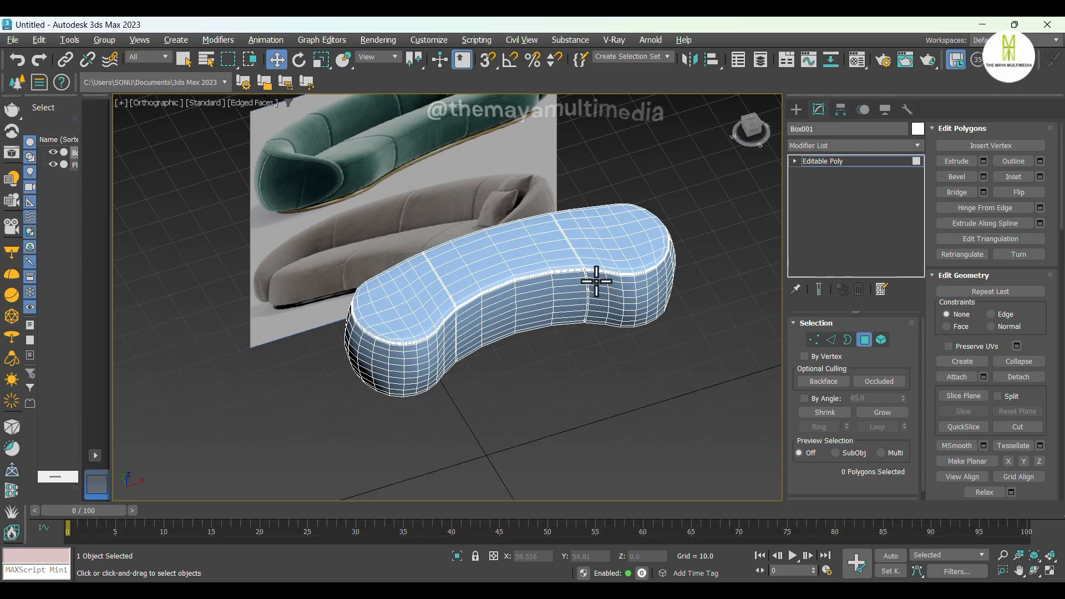
# Leave polygon editing on the grooved seat and add a TurboSmooth modifier to it
pyautogui.scroll(5, 594, 278)
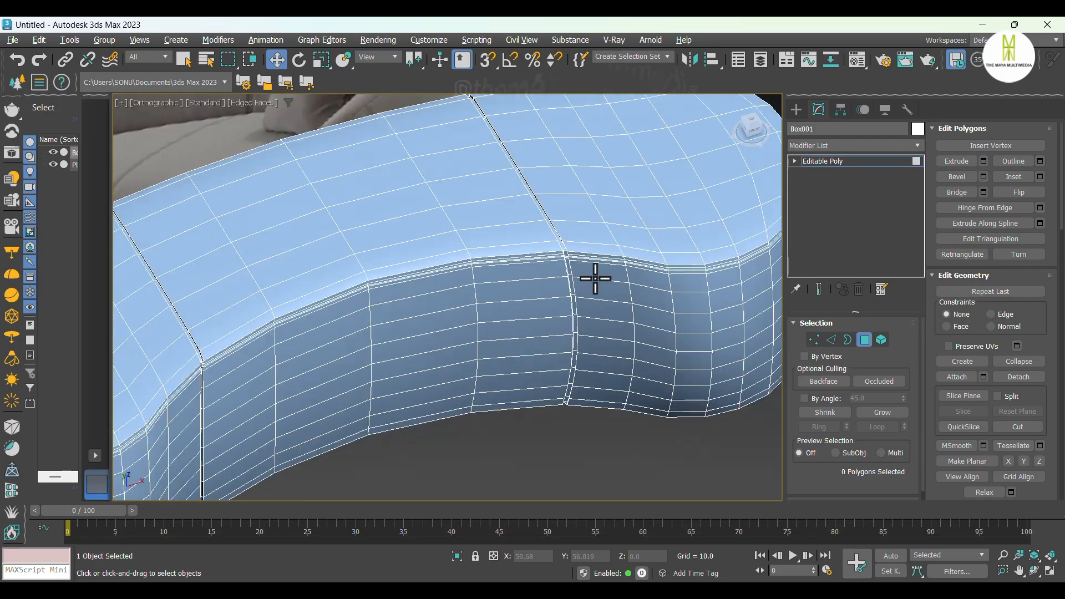
pyautogui.keyDown('alt'); pyautogui.moveTo(605, 306); pyautogui.dragTo(562, 322, button='middle'); pyautogui.keyUp('alt')
pyautogui.keyDown('alt'); pyautogui.moveTo(572, 224); pyautogui.dragTo(625, 273, button='middle'); pyautogui.keyUp('alt')
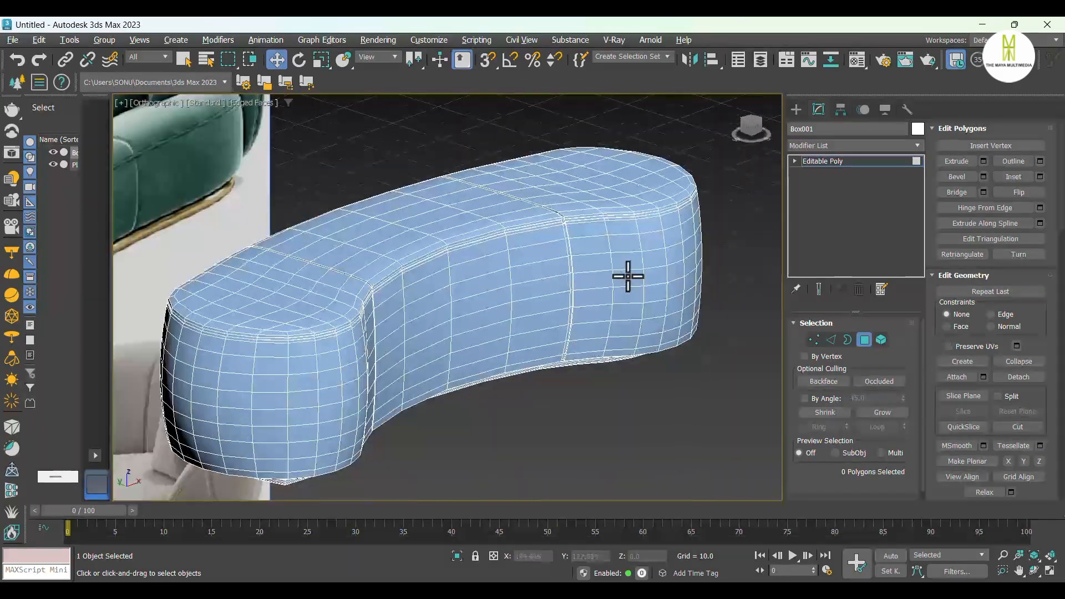
pyautogui.click(795, 109)
pyautogui.click(818, 110)
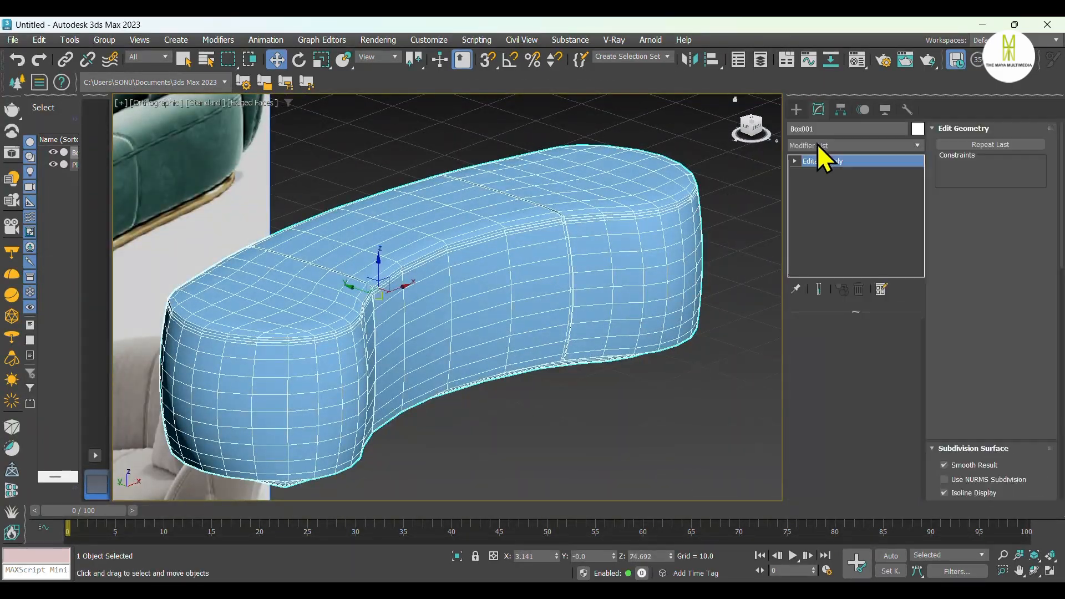
pyautogui.click(817, 145)
pyautogui.click(832, 309)
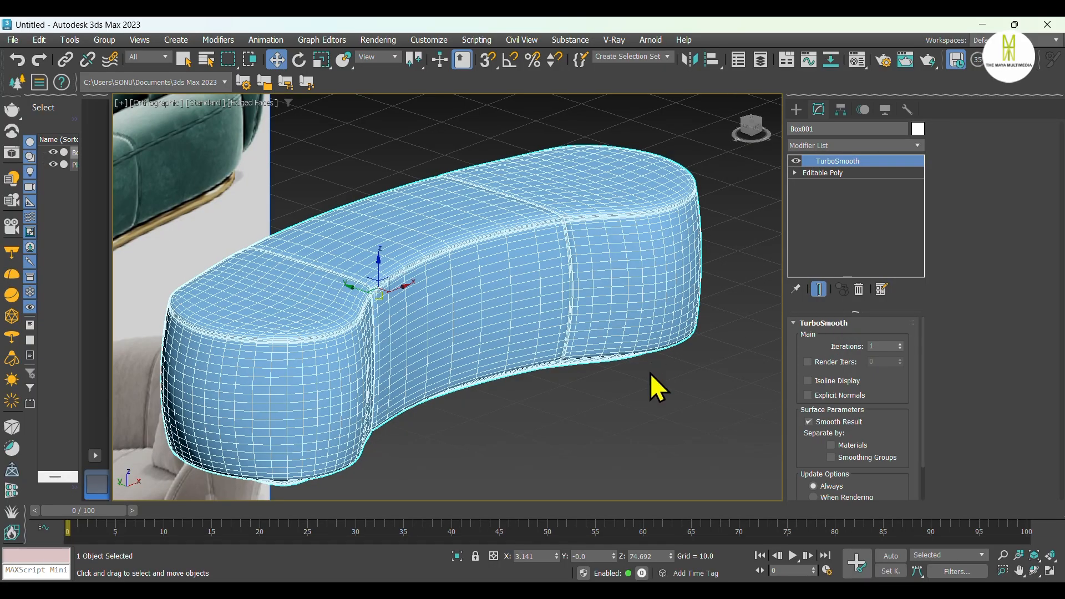
# Examine the smoothed seat's seams from above and below, with and without edges shown, and compare them with the reference image
pyautogui.click(646, 401)
pyautogui.press('F4')
pyautogui.scroll(-3, 663, 377)
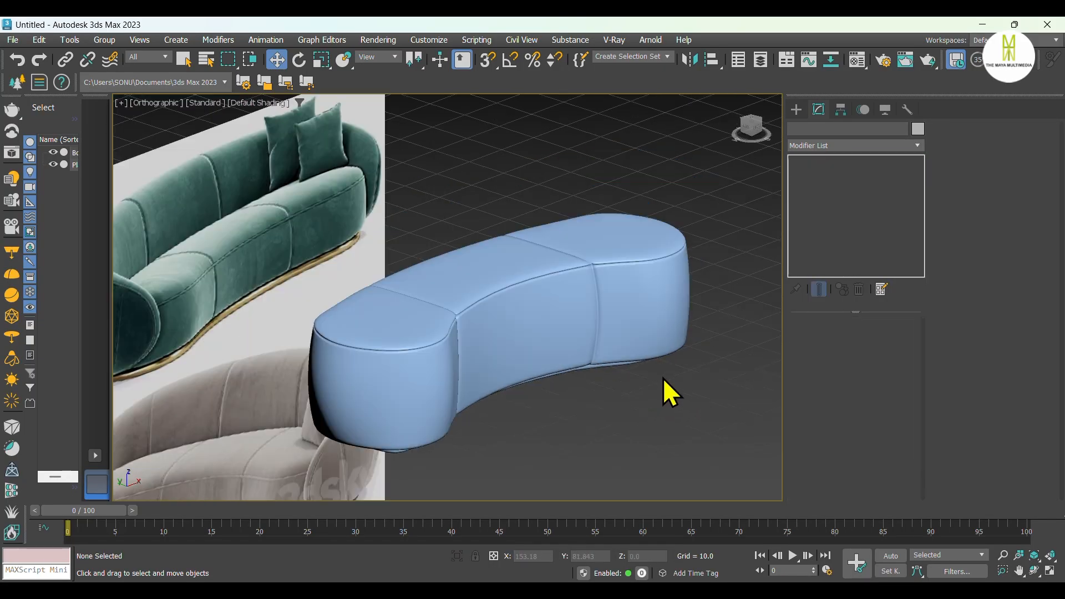
pyautogui.keyDown('alt'); pyautogui.moveTo(663, 378); pyautogui.dragTo(731, 422, button='middle'); pyautogui.keyUp('alt')
pyautogui.click(475, 231)
pyautogui.press('p')
pyautogui.press('F4')
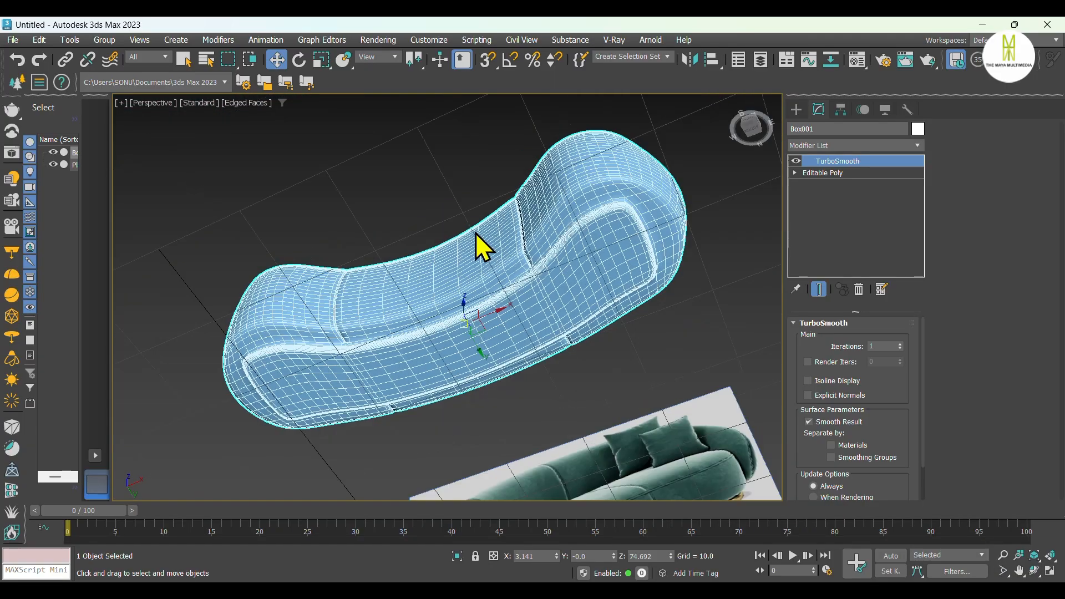
pyautogui.scroll(-3, 490, 240)
pyautogui.keyDown('alt'); pyautogui.moveTo(490, 240); pyautogui.dragTo(549, 346, button='middle'); pyautogui.keyUp('alt')
pyautogui.scroll(3, 482, 246)
pyautogui.press('F4')
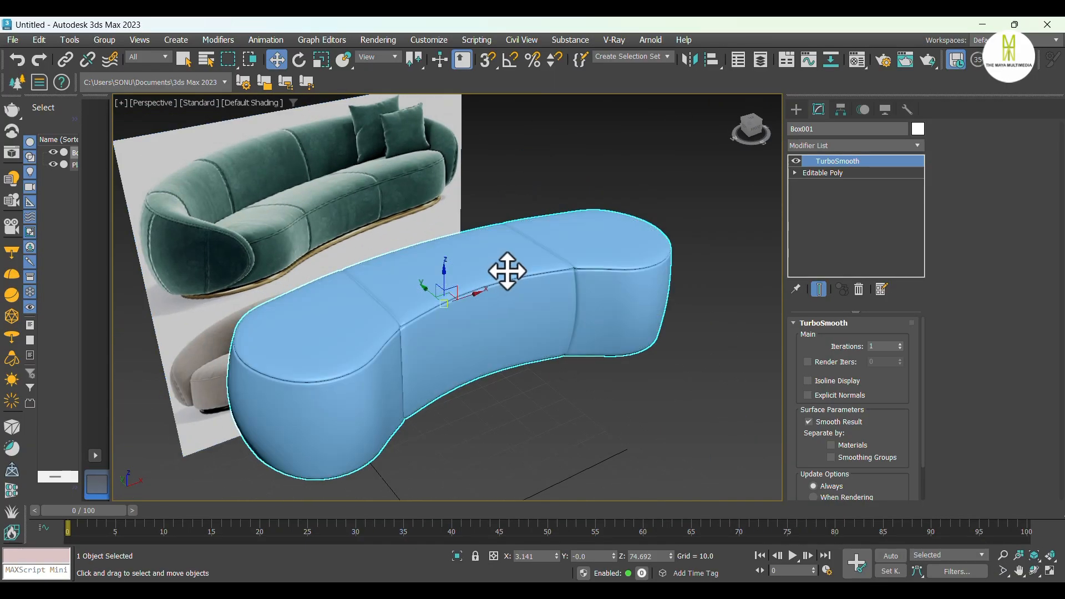
pyautogui.click(614, 379)
pyautogui.keyDown('alt'); pyautogui.moveTo(613, 379); pyautogui.dragTo(599, 284, button='middle'); pyautogui.keyUp('alt')
pyautogui.press('F4')
pyautogui.scroll(5, 556, 295)
pyautogui.scroll(-3, 561, 294)
pyautogui.click(599, 284)
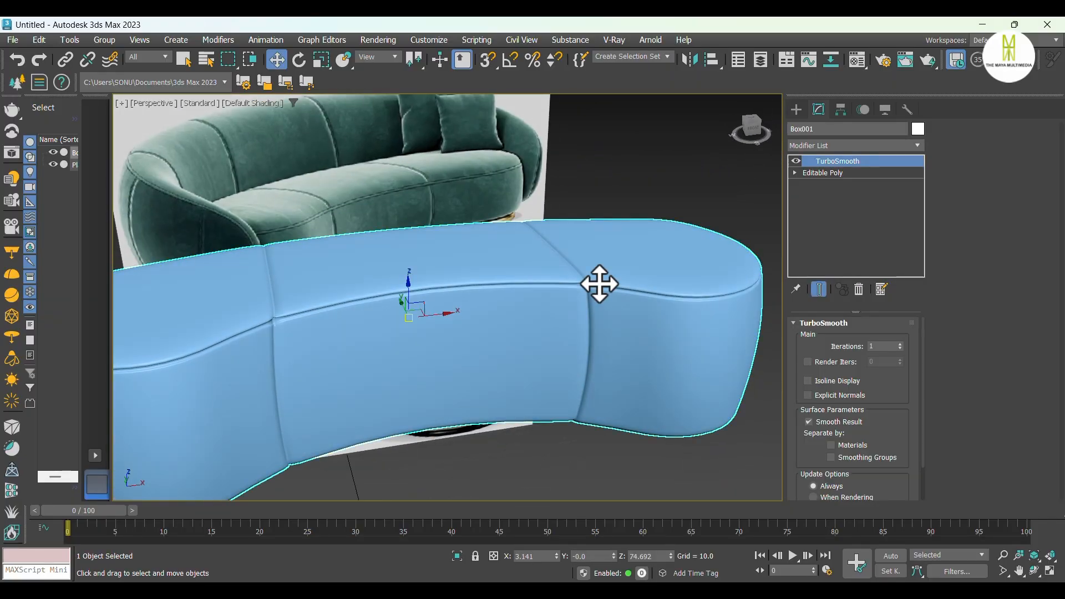
pyautogui.click(818, 173)
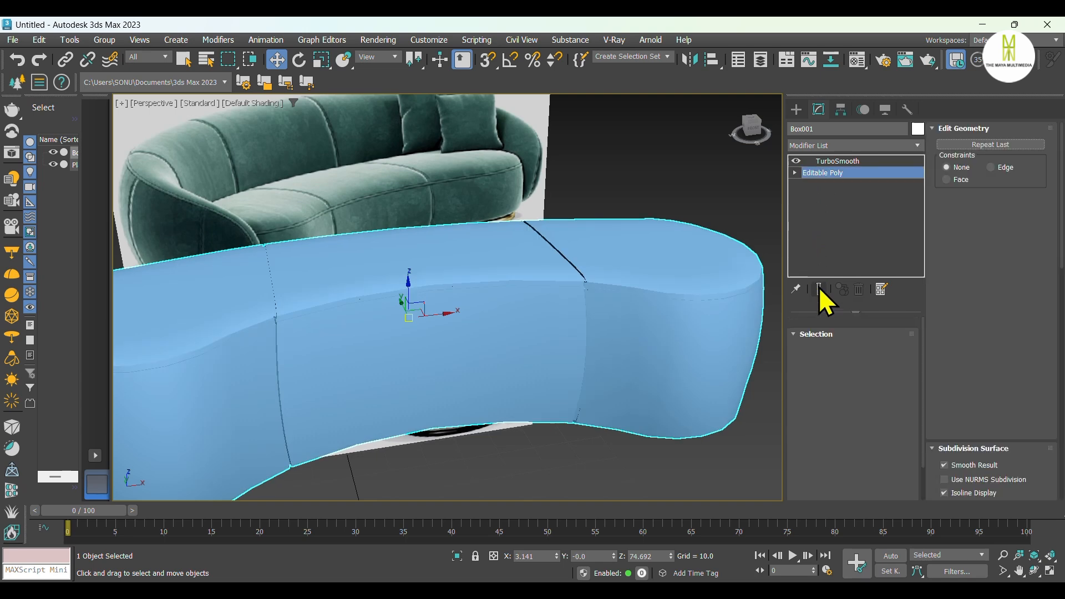
pyautogui.click(831, 340)
pyautogui.scroll(5, 590, 312)
pyautogui.scroll(3, 590, 312)
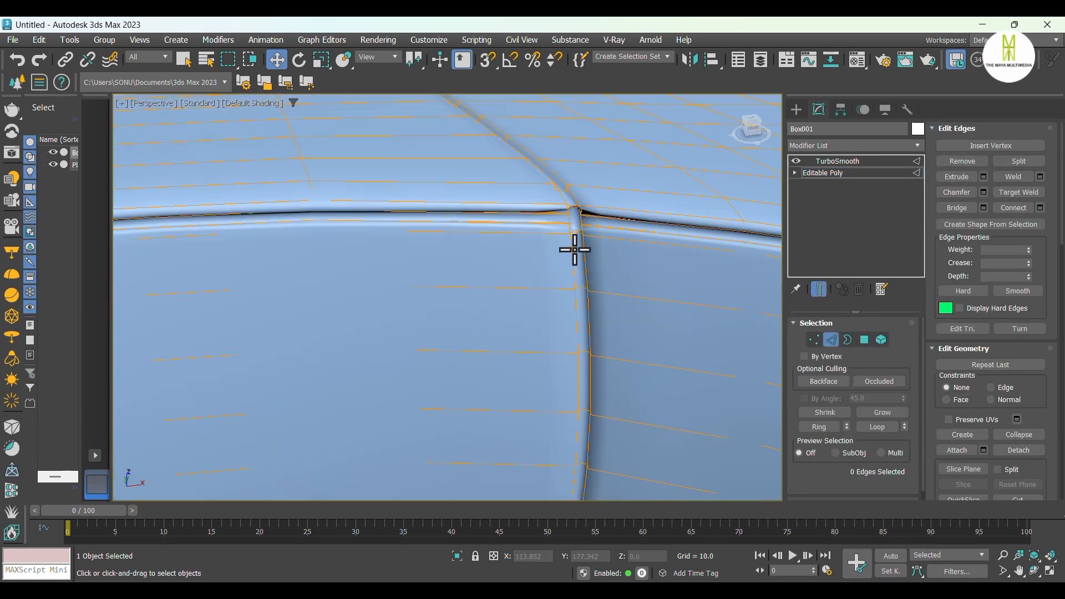
pyautogui.doubleClick(554, 288)
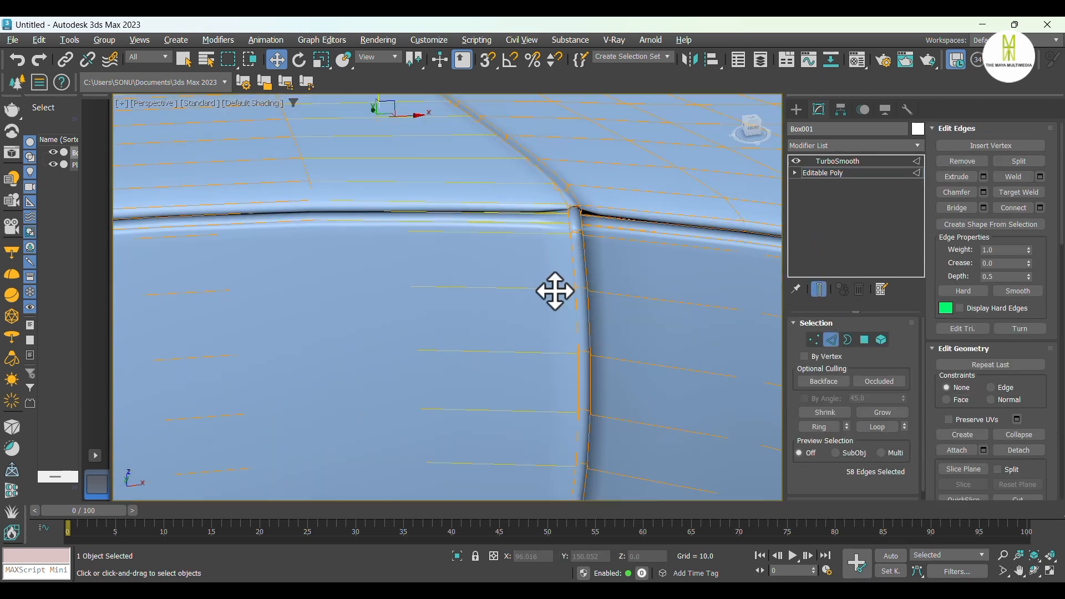
pyautogui.rightClick(549, 287)
pyautogui.click(434, 336)
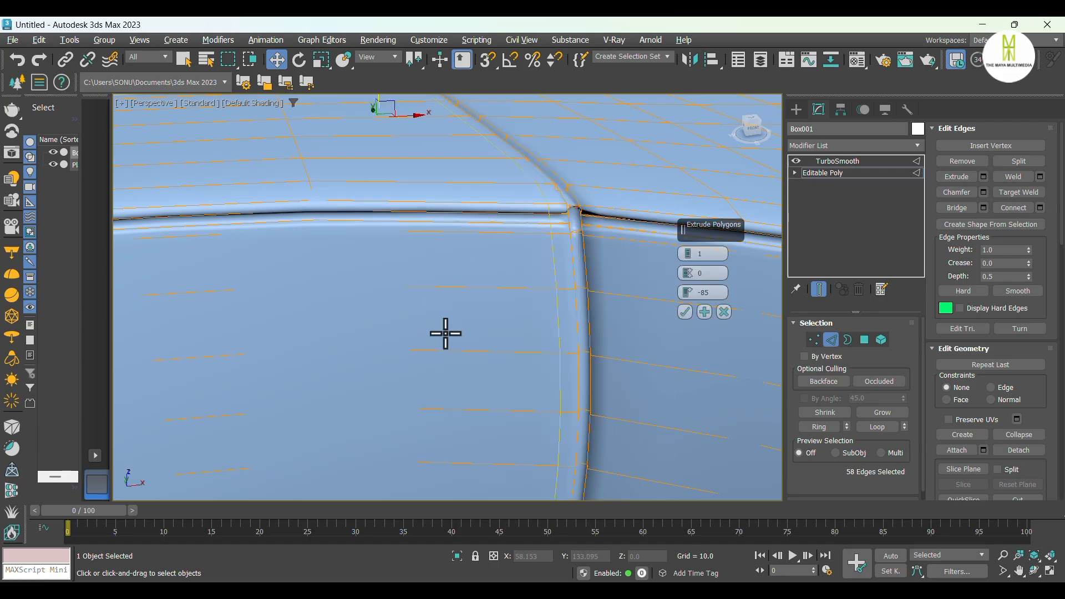
pyautogui.click(729, 311)
pyautogui.scroll(-1, 620, 308)
pyautogui.scroll(-3, 619, 308)
pyautogui.scroll(4, 542, 309)
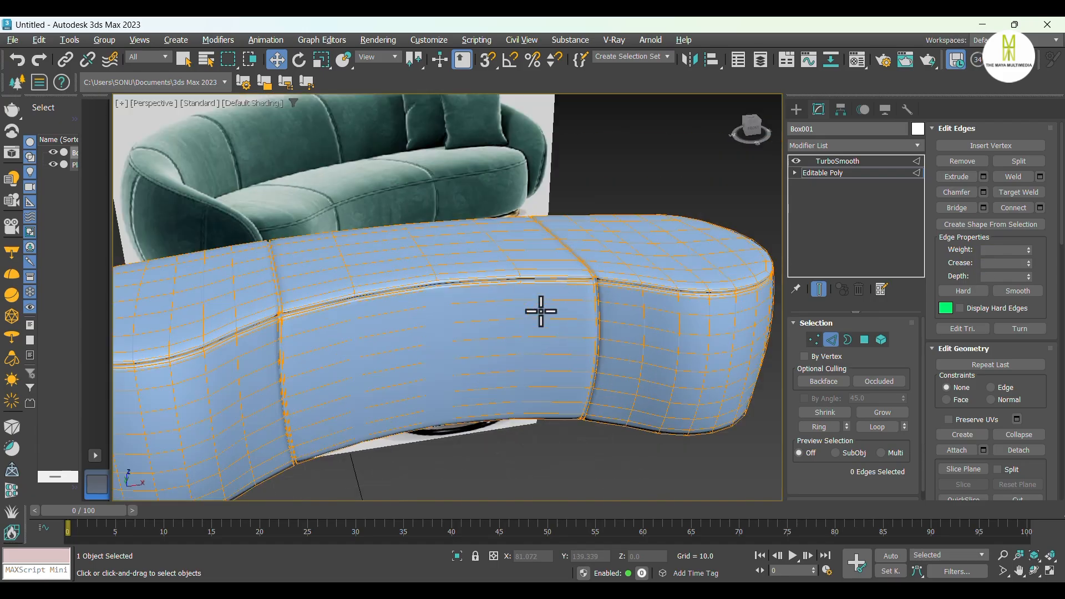
pyautogui.click(558, 290)
pyautogui.keyDown('shift'); pyautogui.click(558, 323); pyautogui.keyUp('shift')
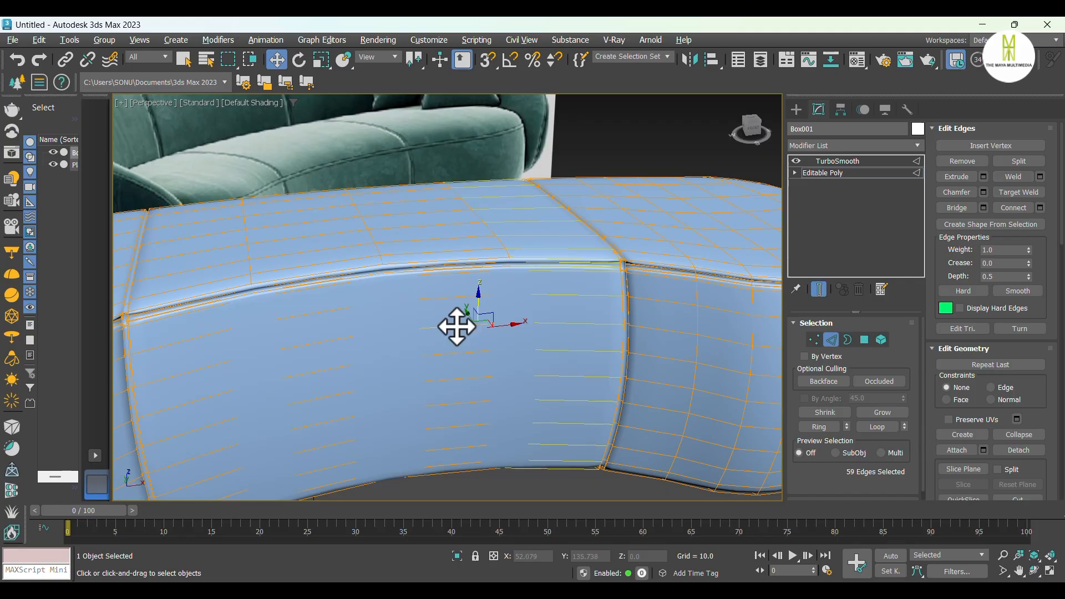
pyautogui.hotkey('ctrl', 'a')
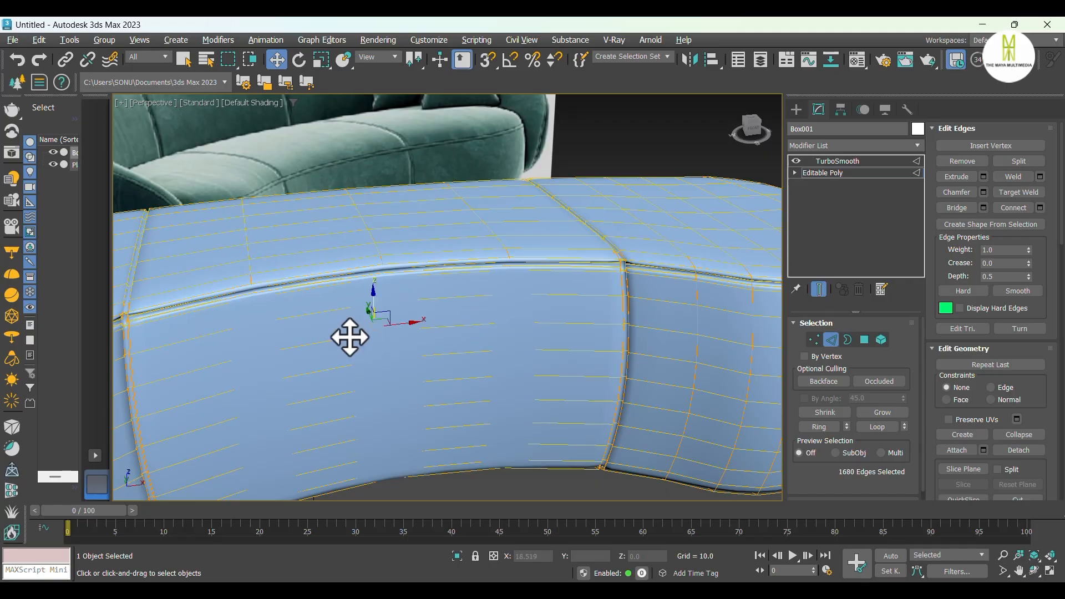
pyautogui.rightClick(495, 299)
pyautogui.click(373, 343)
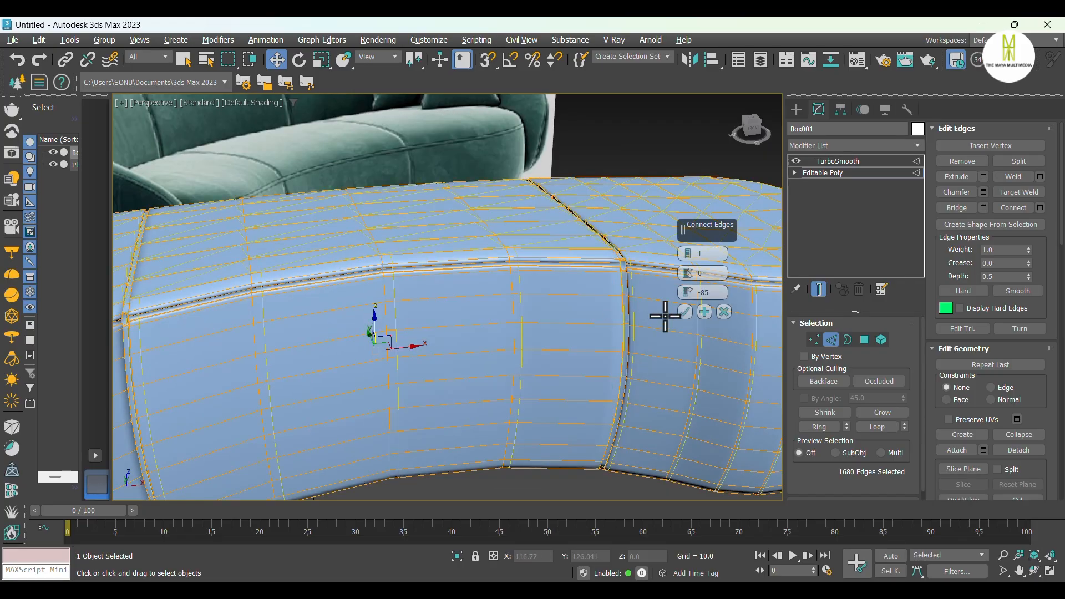
pyautogui.click(723, 312)
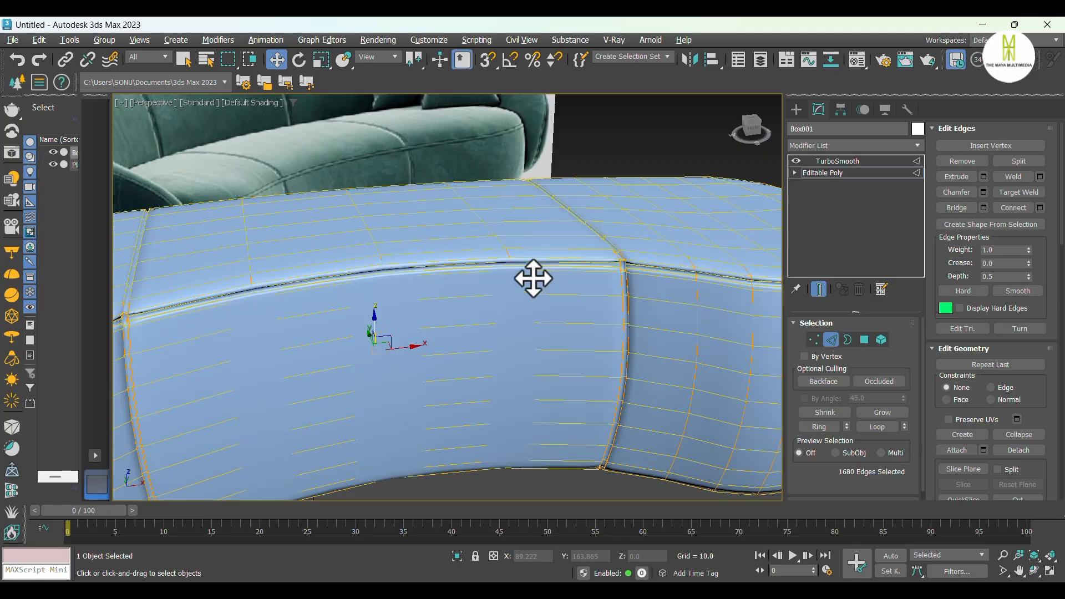
# Convert the smoothed seat to an Editable Poly and lower it to about Z 39.8
pyautogui.scroll(-5, 665, 292)
pyautogui.click(796, 109)
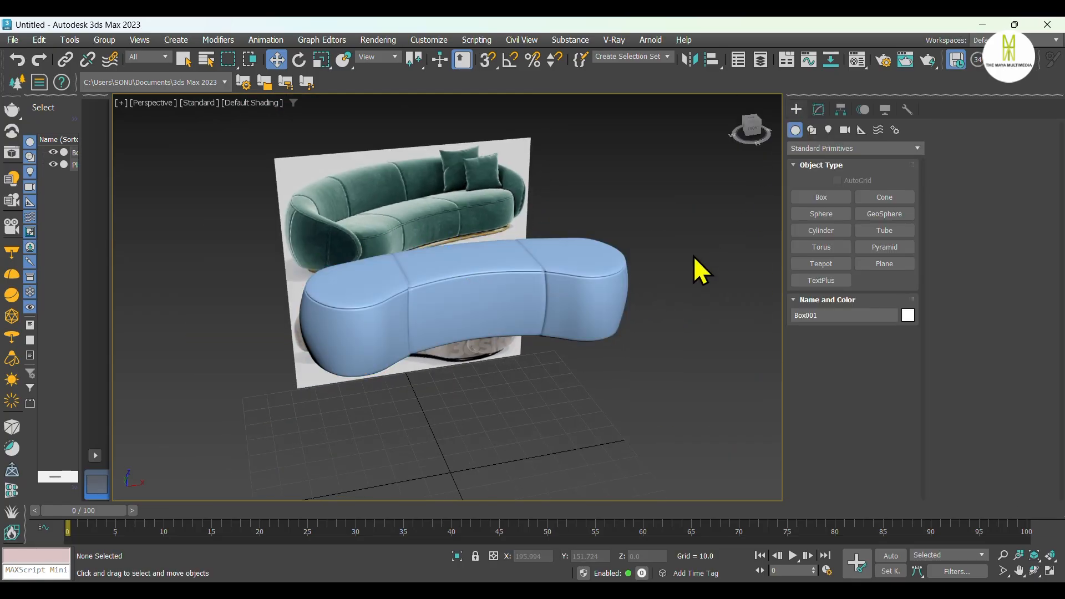
pyautogui.scroll(5, 535, 285)
pyautogui.scroll(-5, 518, 278)
pyautogui.rightClick(519, 277)
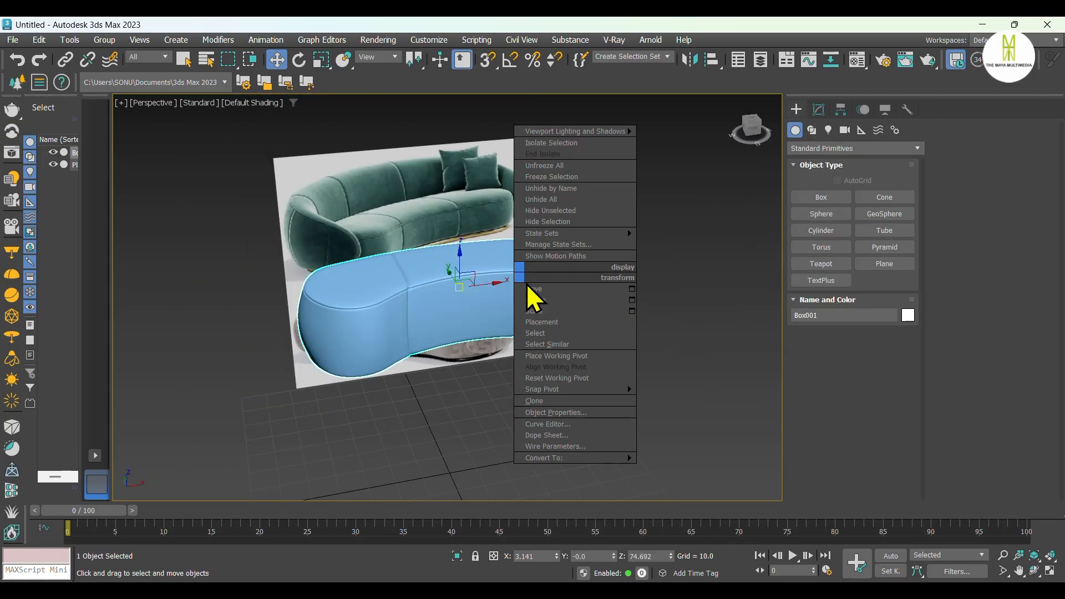
pyautogui.click(660, 468)
pyautogui.click(682, 237)
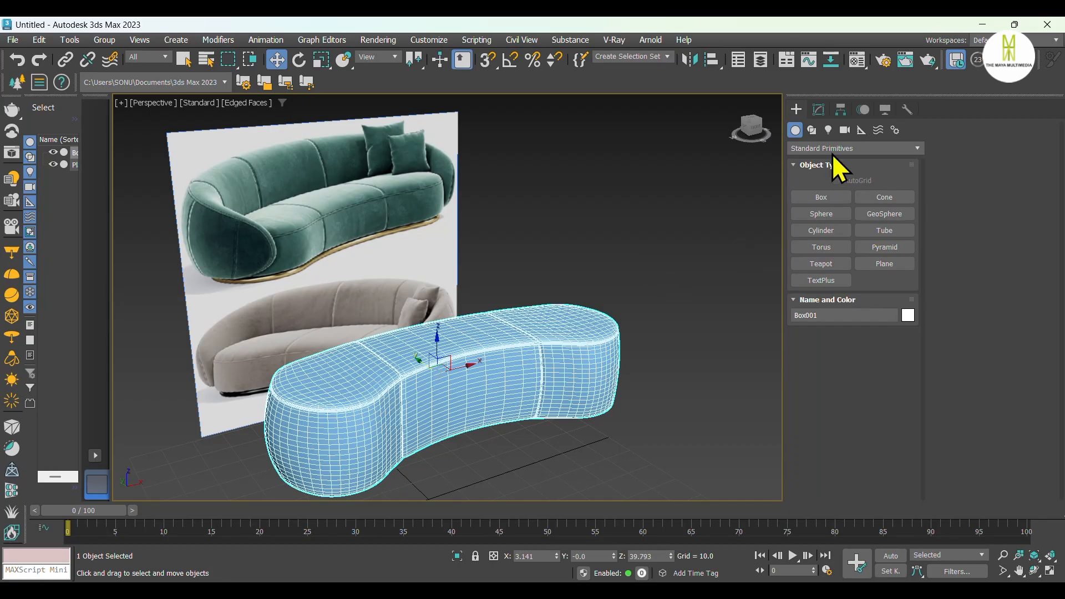
# In the front view, draw a box about 135 wide and 41 long over the seat, with a height of 5
pyautogui.click(821, 198)
pyautogui.press('f')
pyautogui.moveTo(748, 380); pyautogui.dragTo(730, 387, button='middle')
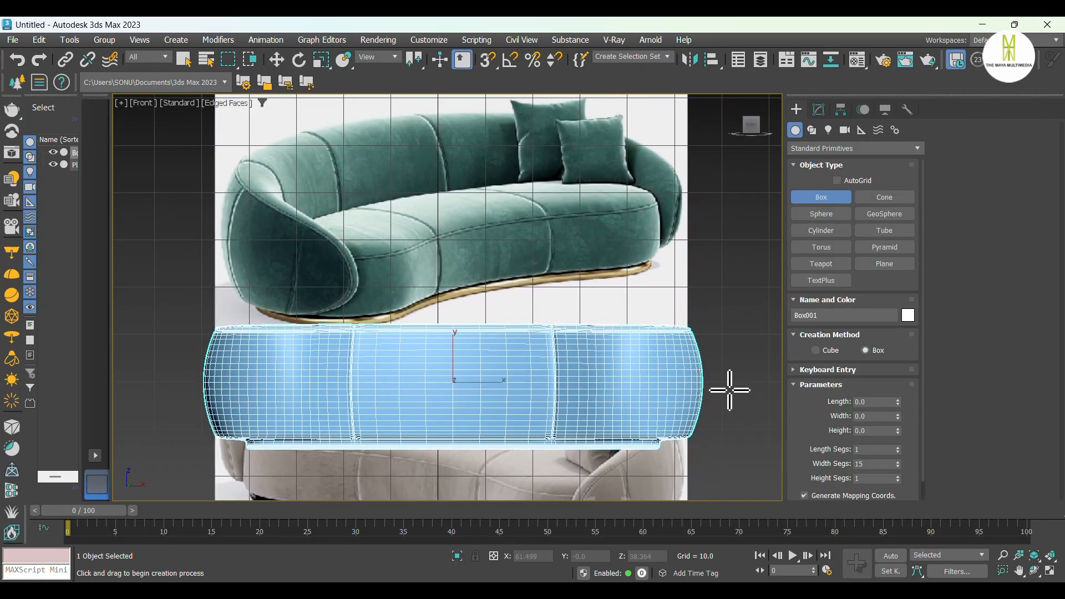
pyautogui.moveTo(767, 429); pyautogui.dragTo(128, 234)
pyautogui.click(818, 110)
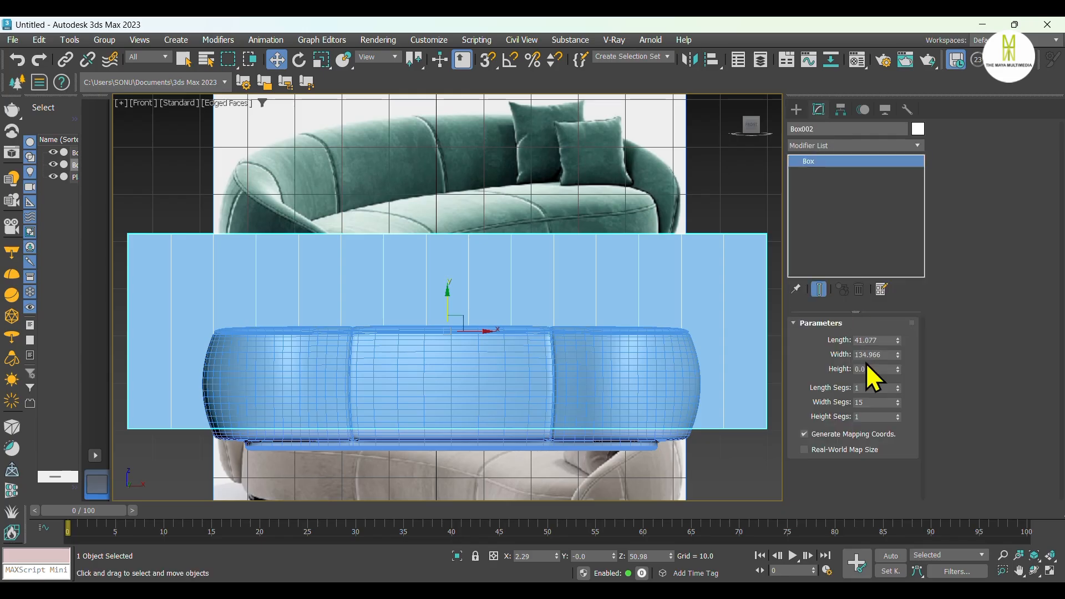
pyautogui.press('Return')
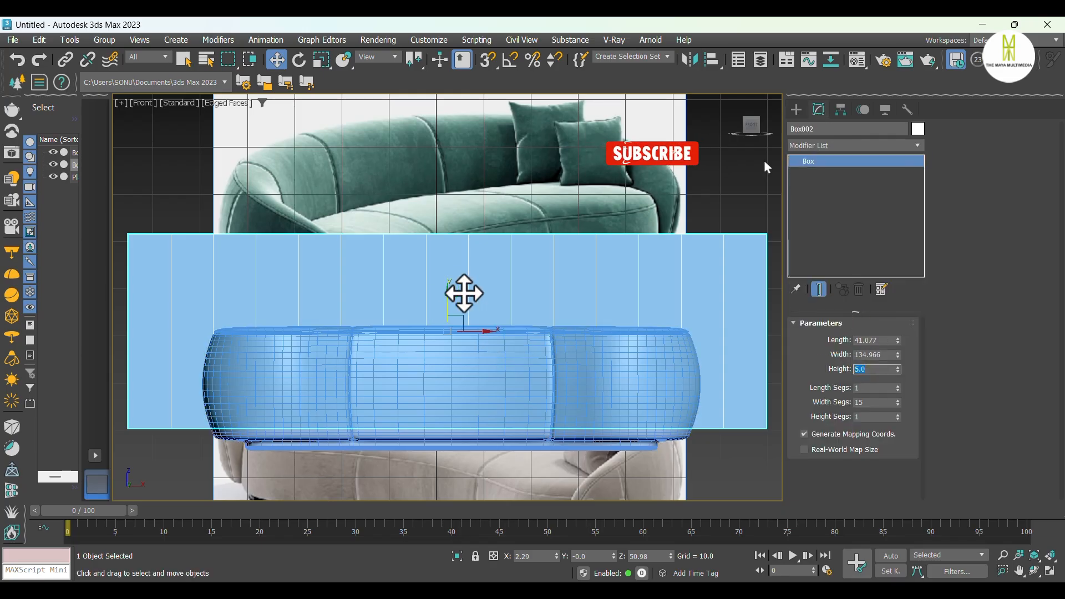
# In the top view, move the new box along Y behind the seat's back edge and widen it to about 174
pyautogui.press('t')
pyautogui.moveTo(456, 288); pyautogui.dragTo(455, 209)
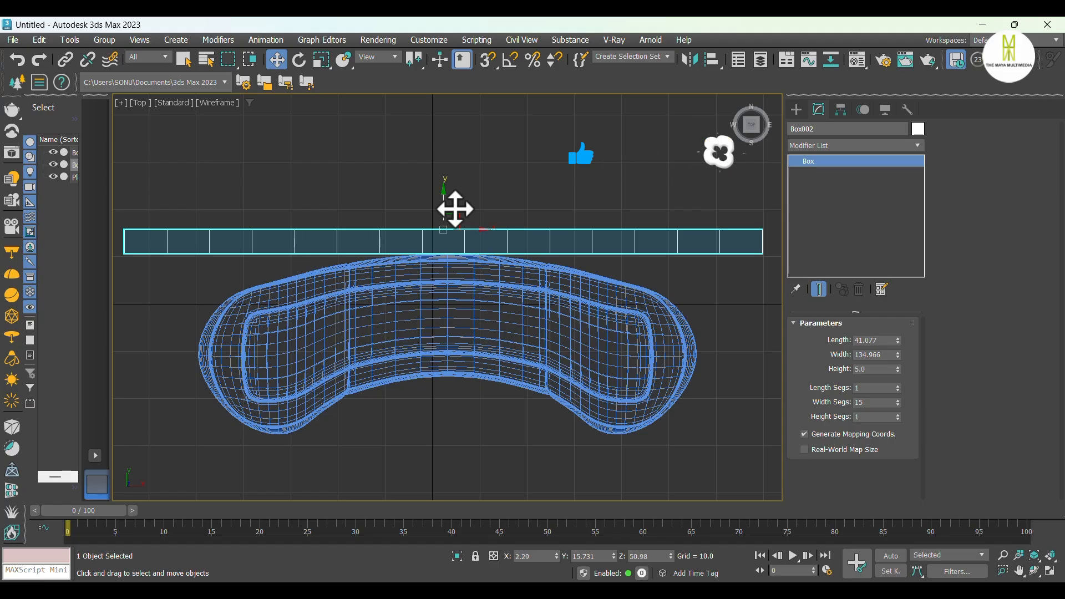
pyautogui.scroll(-2, 512, 299)
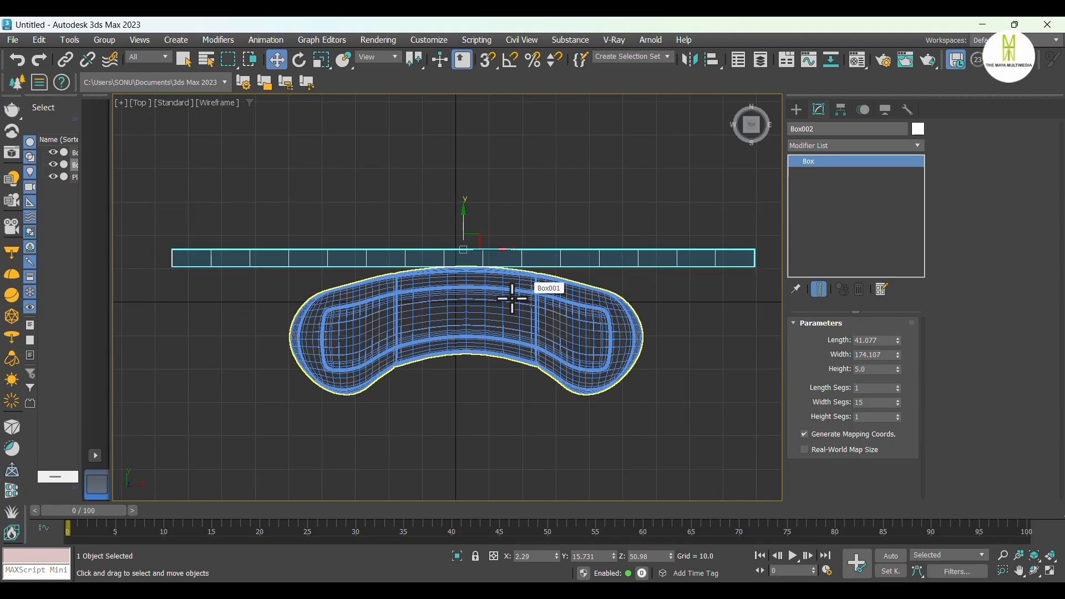
# Add a Bend modifier on the X axis to the box, try a bend angle and undo it
pyautogui.click(797, 110)
pyautogui.click(818, 109)
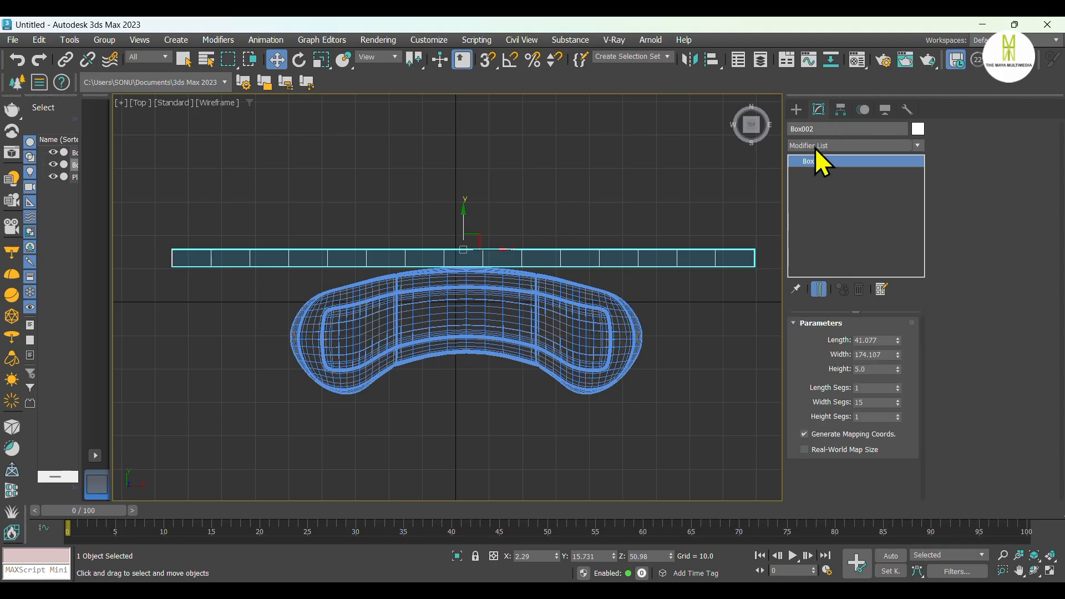
pyautogui.click(814, 146)
pyautogui.click(813, 159)
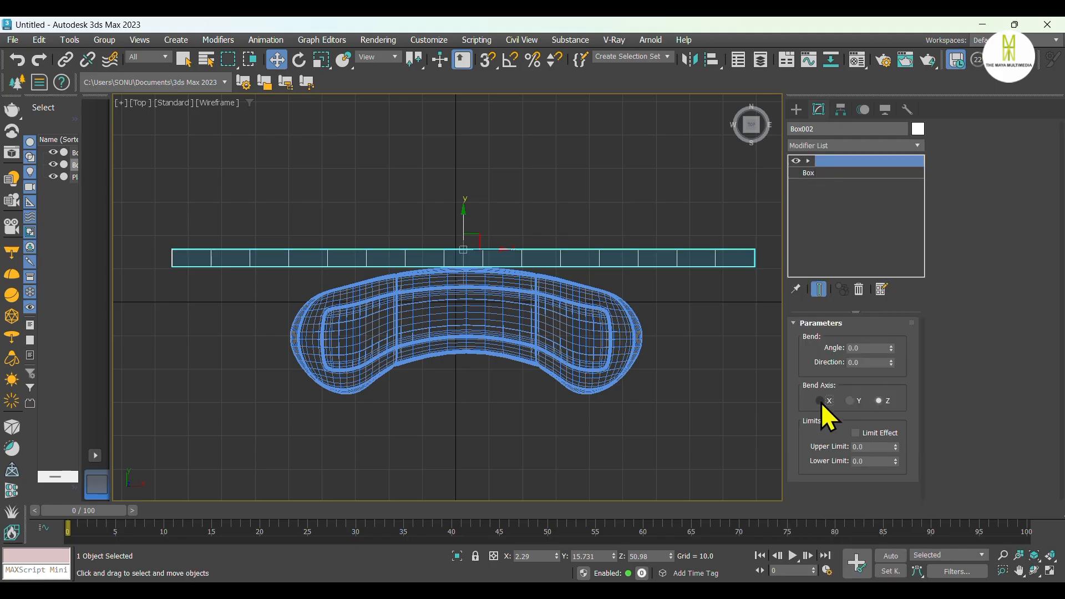
pyautogui.moveTo(891, 349); pyautogui.dragTo(886, 476)
pyautogui.hotkey('ctrl', 'z')
# Turn off the Bend effect and increase the base box's width to about 301
pyautogui.click(801, 164)
pyautogui.click(827, 172)
pyautogui.moveTo(897, 356); pyautogui.dragTo(902, 315)
pyautogui.scroll(-5, 563, 344)
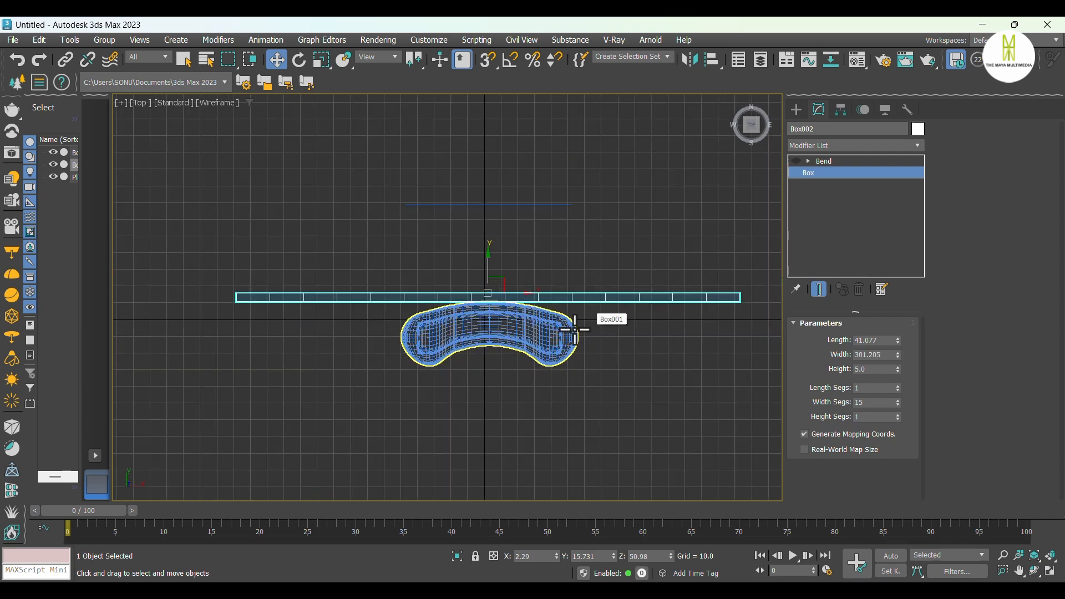
# Turn the Bend effect back on and set its angle to -280.5 so the box curves around the seat
pyautogui.click(796, 161)
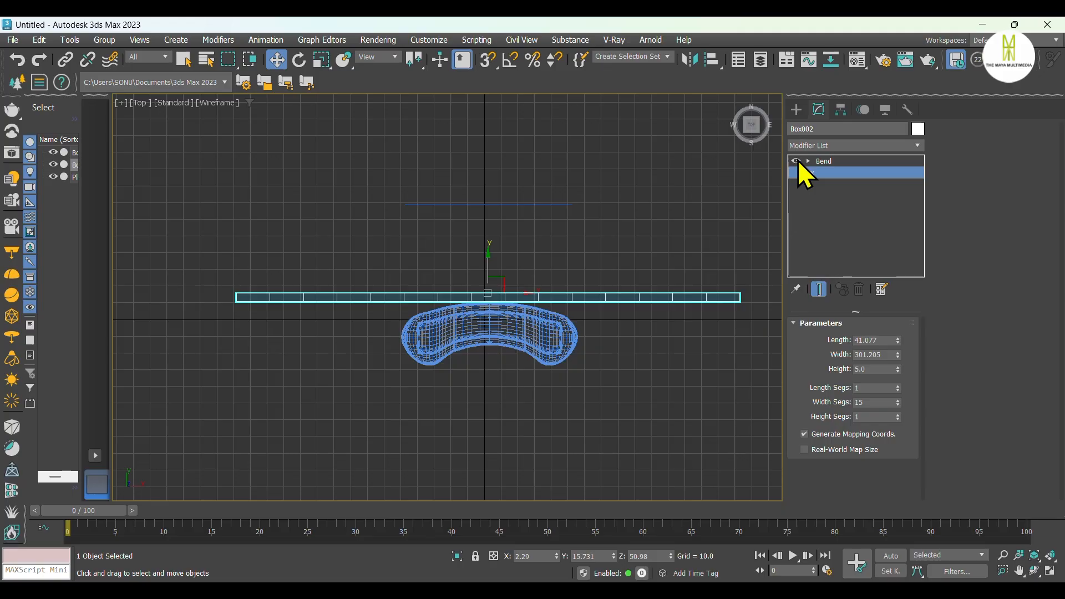
pyautogui.click(828, 162)
pyautogui.click(891, 346)
pyautogui.moveTo(890, 348); pyautogui.dragTo(880, 102)
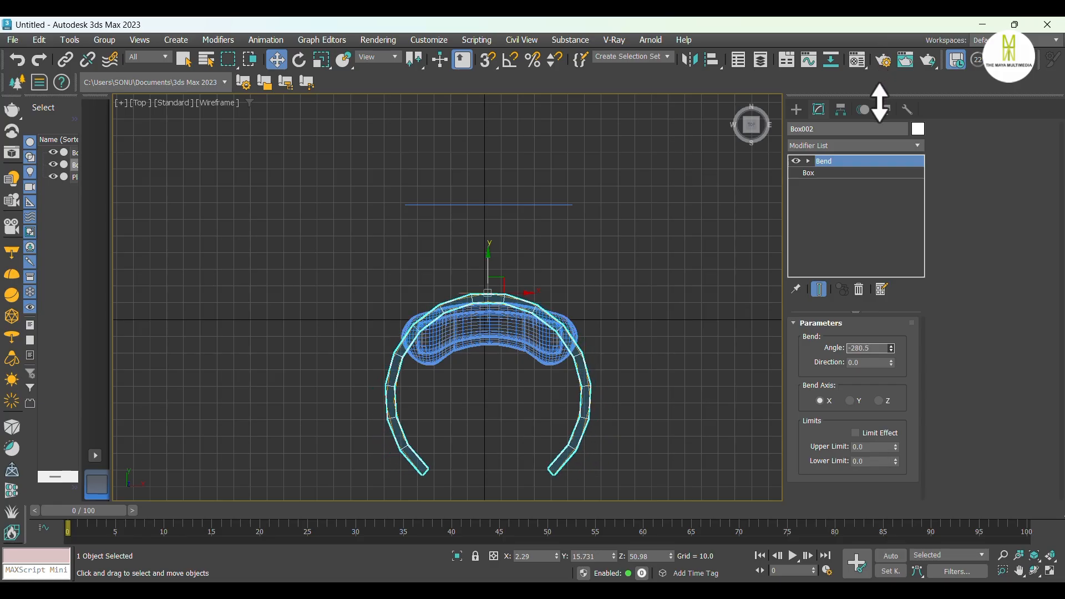
pyautogui.scroll(5, 489, 322)
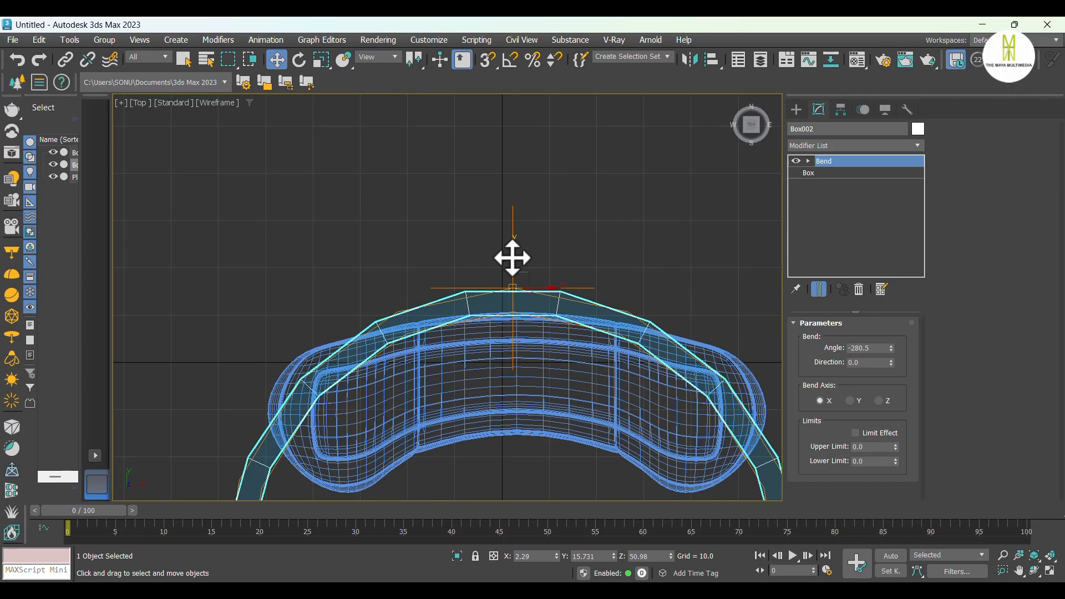
# Move the bent box about 5.5 units backward along Y and scale it uniformly to about 93%
pyautogui.click(797, 110)
pyautogui.moveTo(510, 261); pyautogui.dragTo(515, 238)
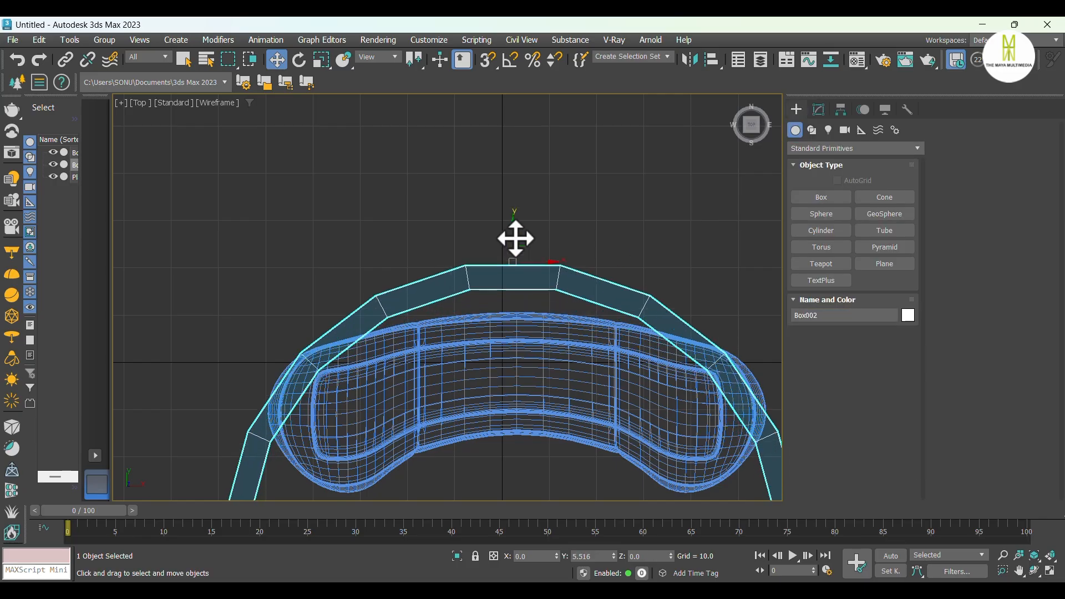
pyautogui.scroll(-2, 492, 222)
pyautogui.moveTo(590, 268); pyautogui.dragTo(559, 197, button='middle')
pyautogui.press('r')
pyautogui.moveTo(477, 178); pyautogui.dragTo(482, 184)
pyautogui.moveTo(510, 247)
pyautogui.mouseDown(button='middle')
pyautogui.moveTo(518, 208)
pyautogui.moveTo(514, 232)
pyautogui.mouseUp(button='middle')
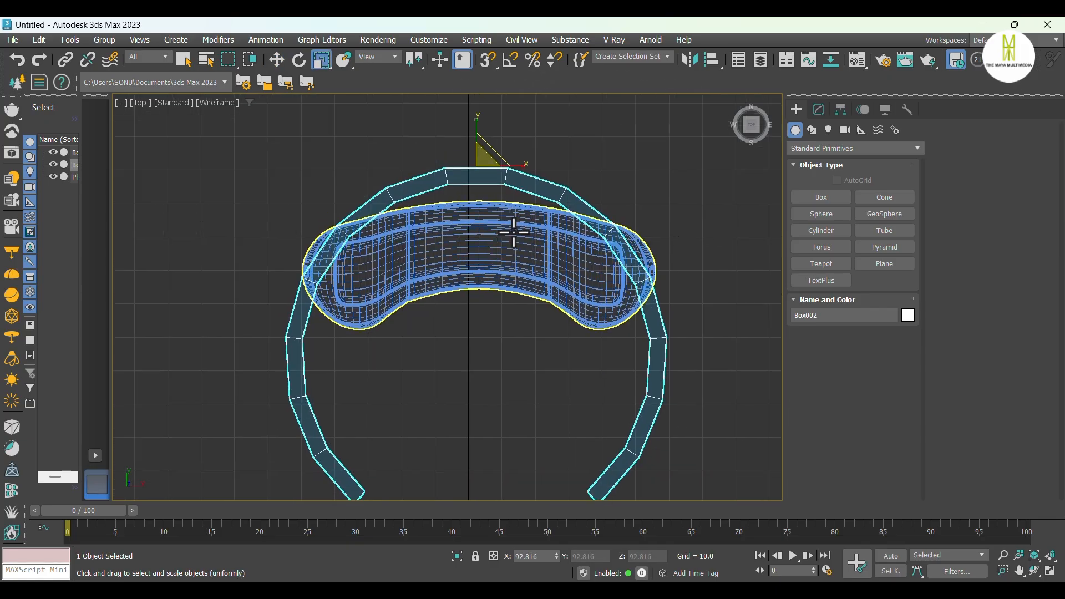
pyautogui.press('w')
# Convert the bent backrest box to an Editable Poly and switch to the perspective view
pyautogui.rightClick(503, 174)
pyautogui.moveTo(588, 354)
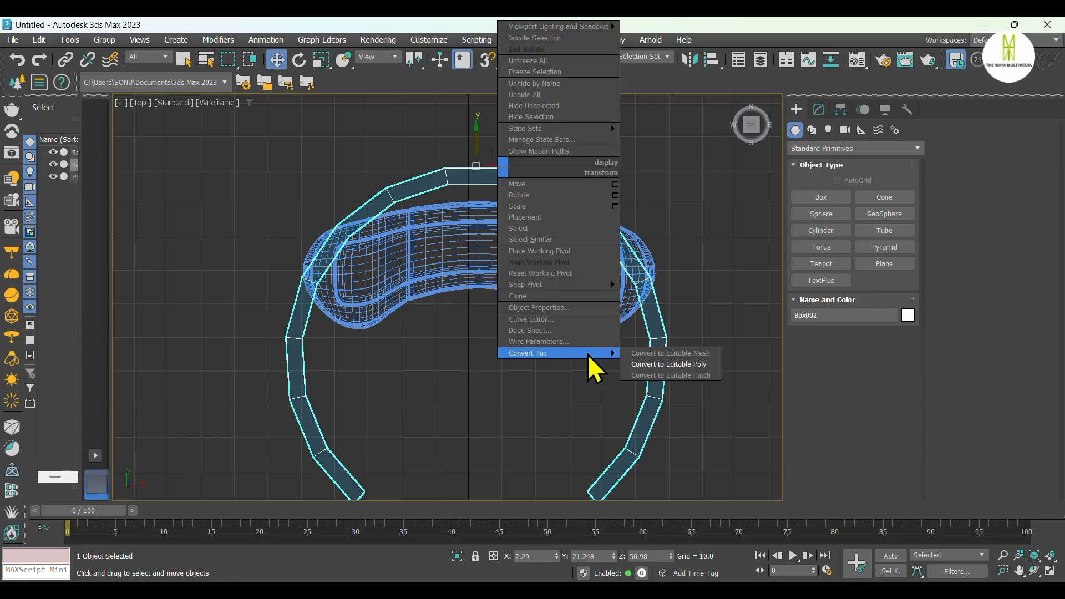
pyautogui.click(668, 367)
pyautogui.moveTo(655, 305); pyautogui.dragTo(642, 278, button='middle')
pyautogui.press('p')
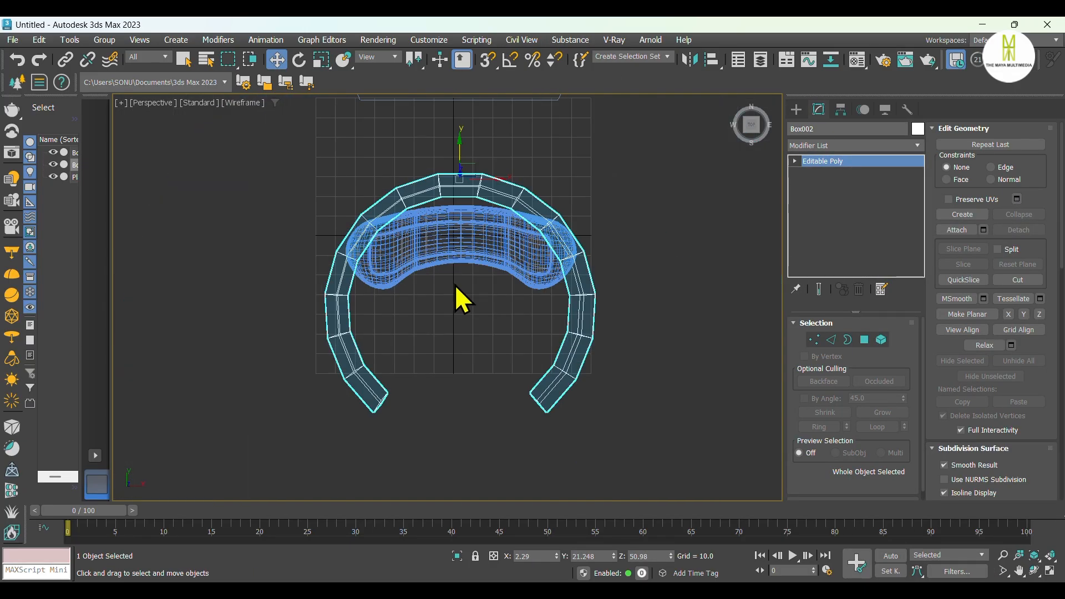
# Shorten both arms of the bent backrest by deleting the two outermost vertex columns at each end
pyautogui.moveTo(456, 286)
pyautogui.keyDown('alt'); pyautogui.mouseDown(button='middle')
pyautogui.moveTo(557, 260)
pyautogui.moveTo(560, 291)
pyautogui.mouseUp(button='middle'); pyautogui.keyUp('alt')
pyautogui.press('F3')
pyautogui.press('F4')
pyautogui.click(813, 339)
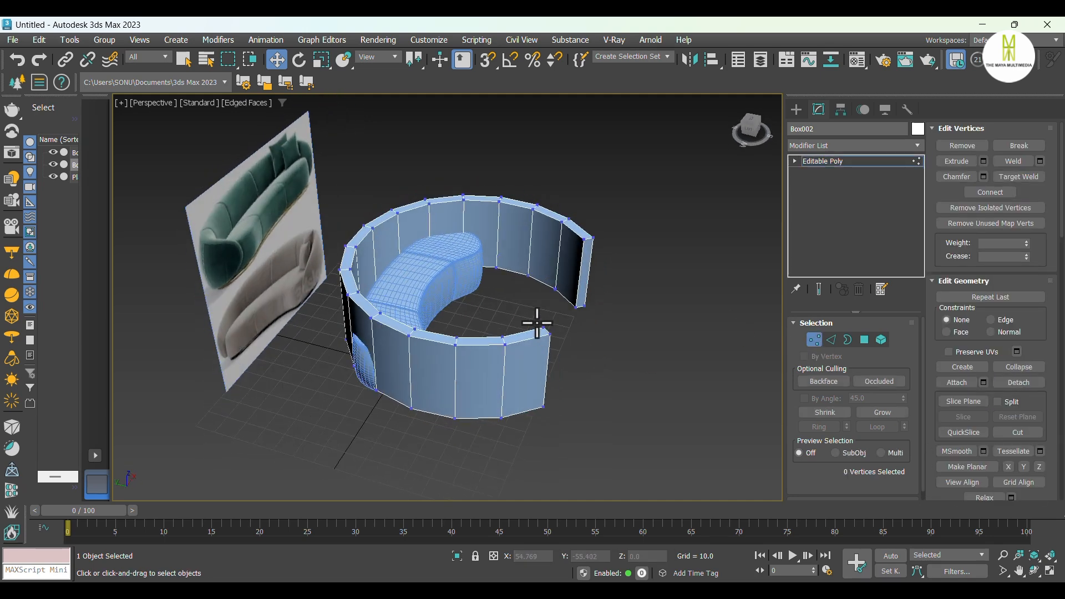
pyautogui.moveTo(578, 426); pyautogui.dragTo(577, 438)
pyautogui.press('Delete')
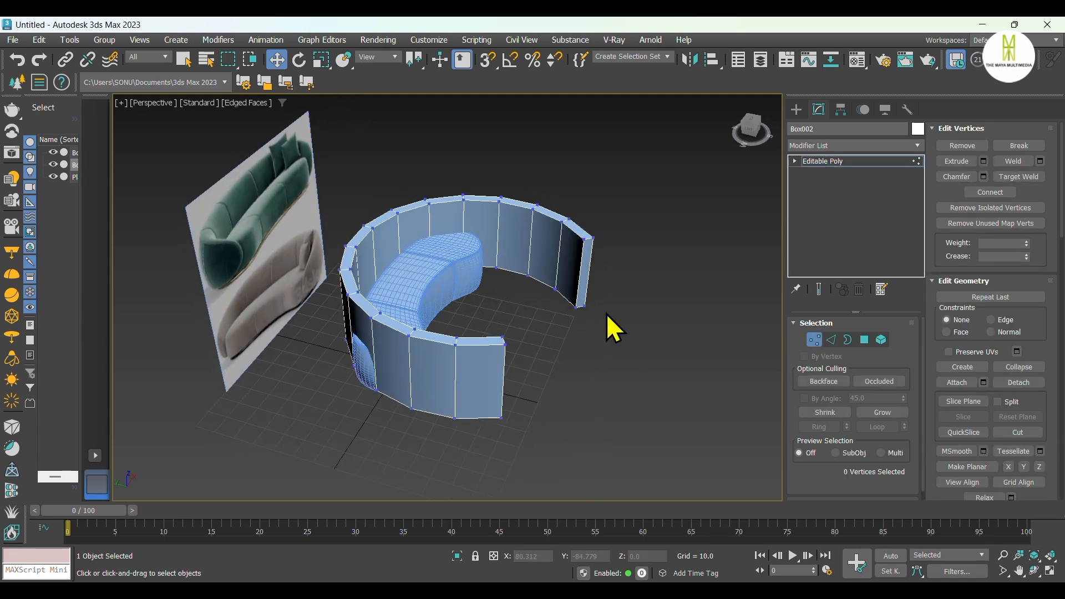
pyautogui.press('Delete')
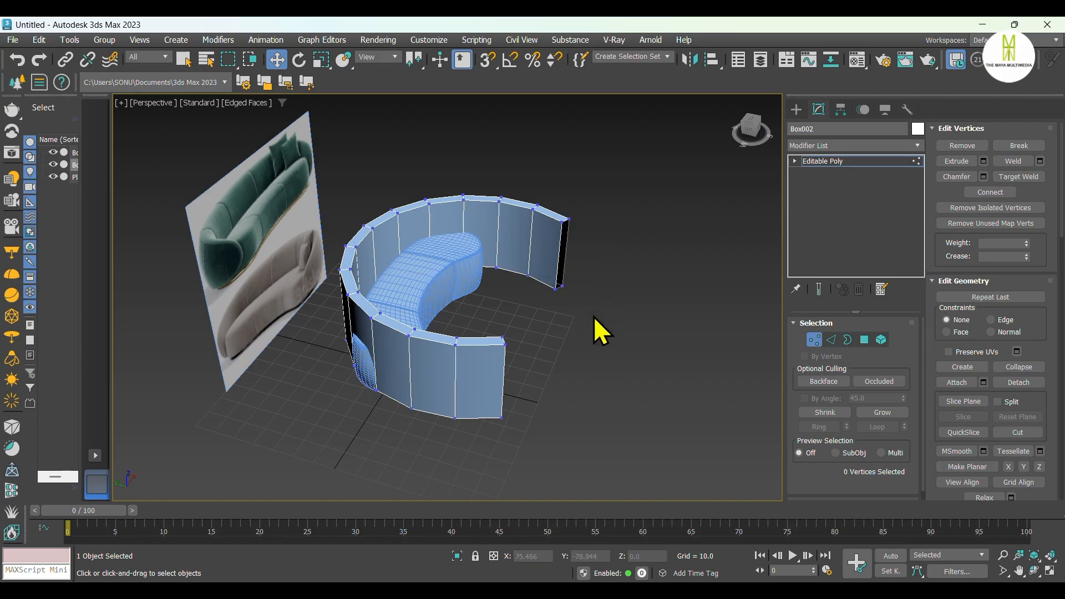
pyautogui.moveTo(593, 316); pyautogui.dragTo(554, 212)
pyautogui.press('Delete')
pyautogui.moveTo(476, 315); pyautogui.dragTo(477, 315)
pyautogui.press('Delete')
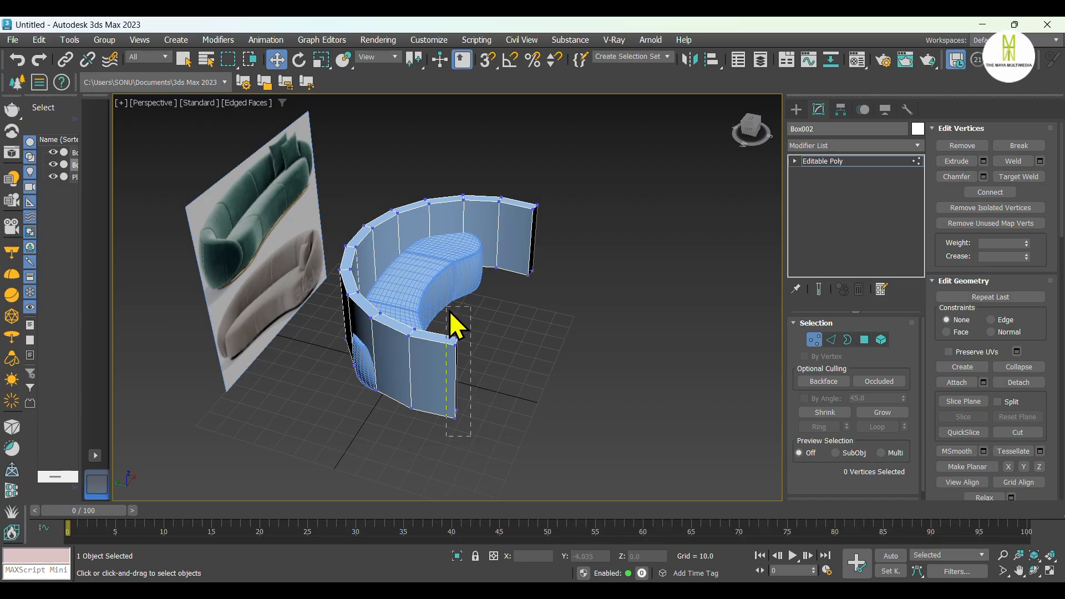
pyautogui.keyDown('alt'); pyautogui.moveTo(517, 419); pyautogui.dragTo(491, 327, button='middle'); pyautogui.keyUp('alt')
pyautogui.click(796, 109)
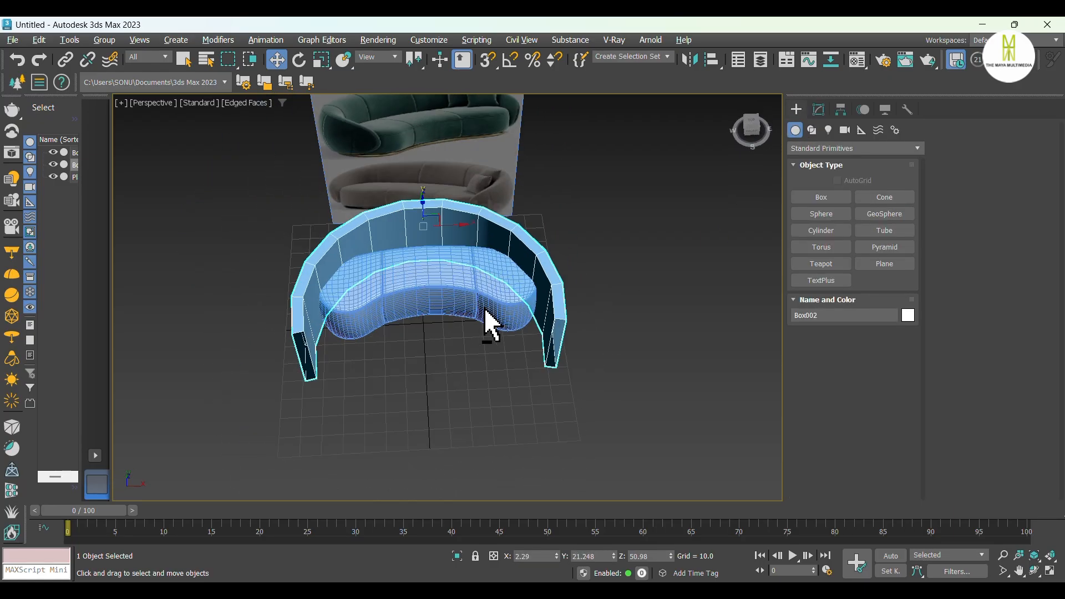
# Move the backrest forward toward the seat in the top view, to about 14 on Y
pyautogui.press('t')
pyautogui.scroll(5, 468, 241)
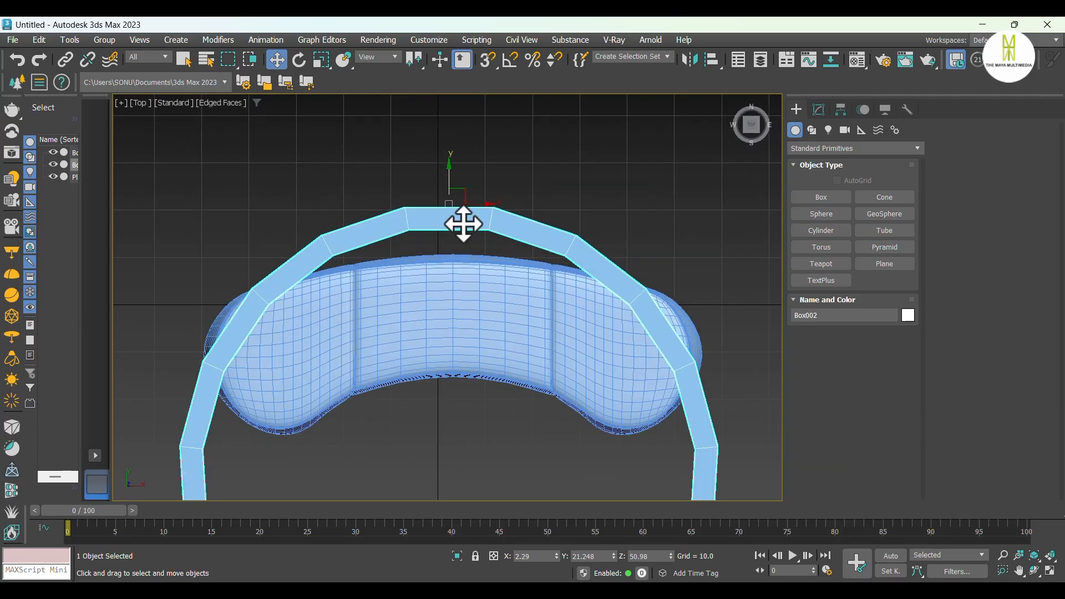
pyautogui.moveTo(449, 179); pyautogui.dragTo(448, 210)
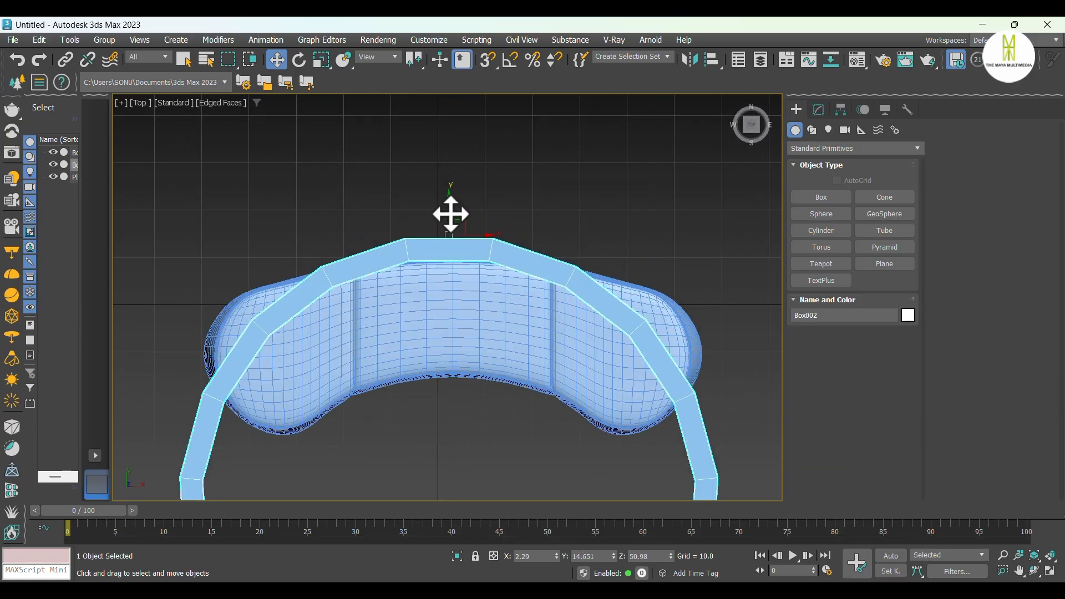
pyautogui.moveTo(479, 311); pyautogui.dragTo(485, 233, button='middle')
pyautogui.scroll(2, 455, 178)
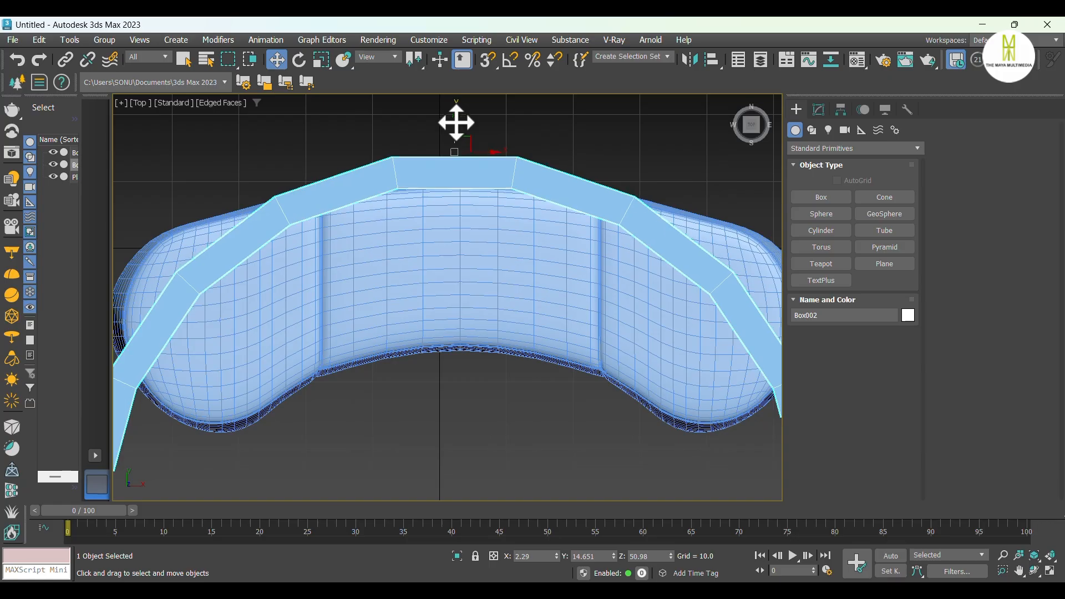
pyautogui.moveTo(456, 123)
pyautogui.mouseDown()
pyautogui.moveTo(459, 145)
pyautogui.moveTo(455, 128)
pyautogui.mouseUp()
# Try scaling the selected vertices of both backrest arms together in the top wireframe view
pyautogui.press('F3')
pyautogui.press('1')
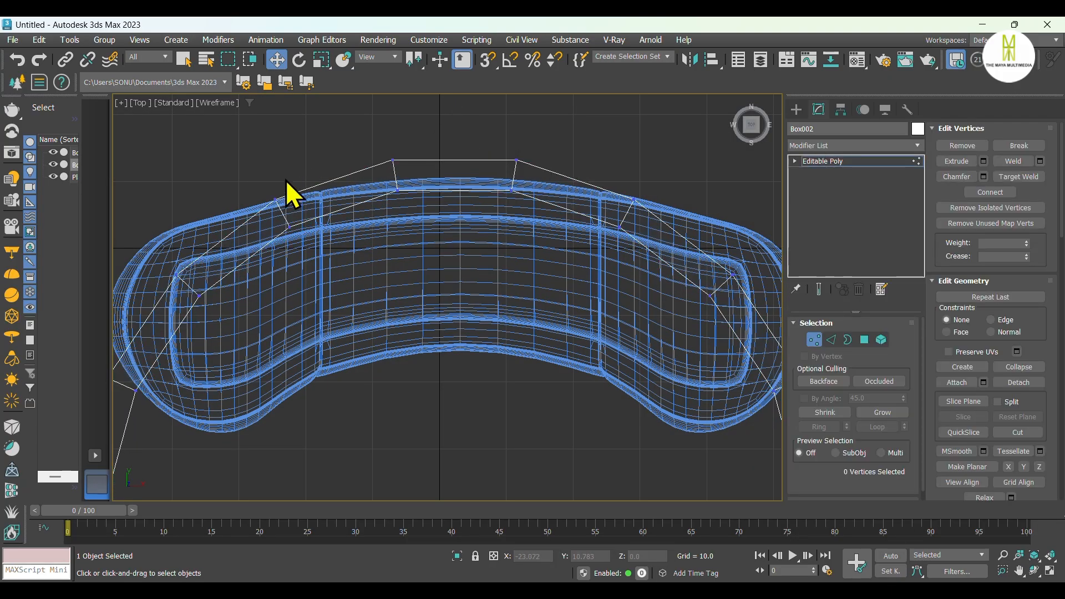
pyautogui.moveTo(283, 225); pyautogui.dragTo(297, 190, button='middle')
pyautogui.scroll(-2, 278, 211)
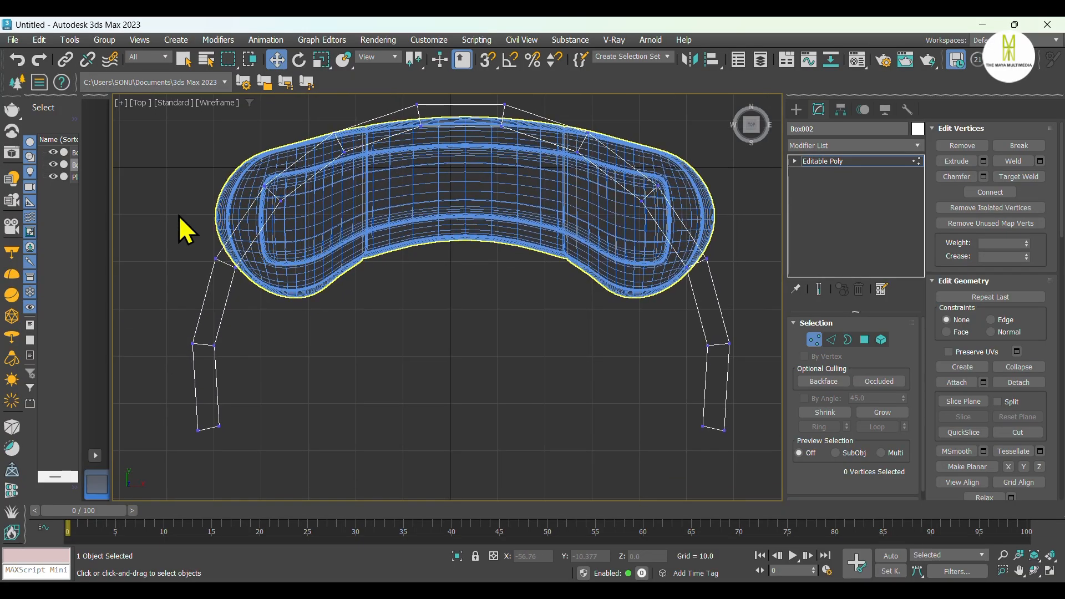
pyautogui.moveTo(316, 471); pyautogui.dragTo(315, 472)
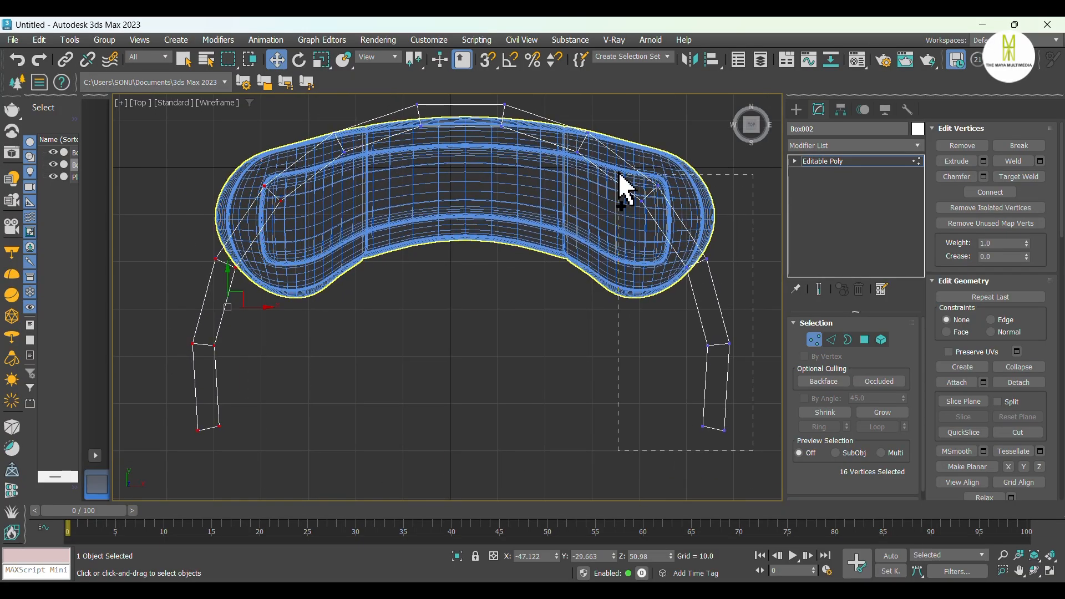
pyautogui.press('r')
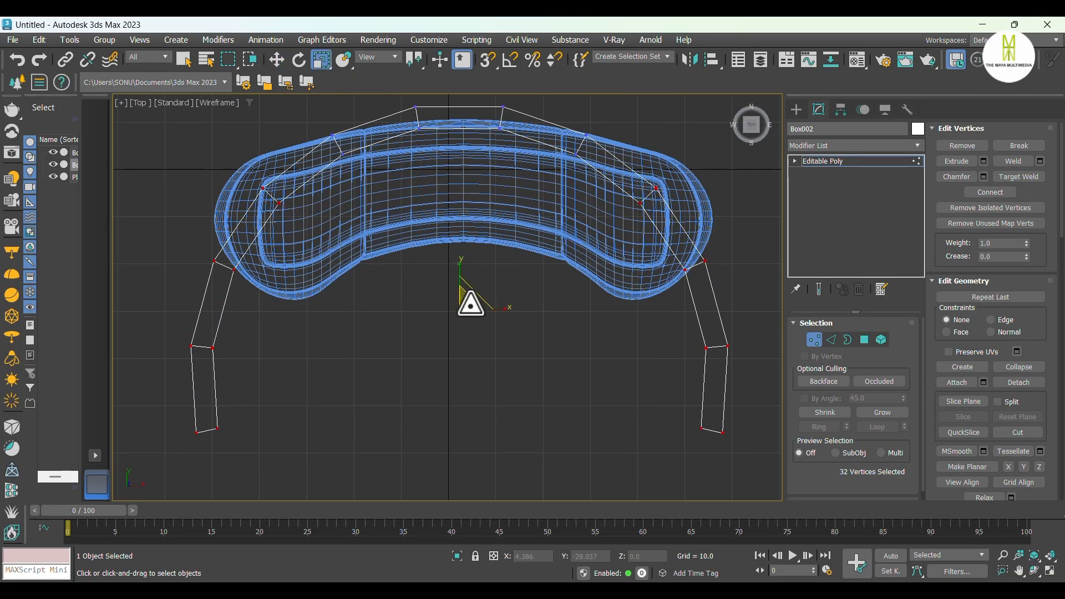
pyautogui.moveTo(497, 308); pyautogui.dragTo(469, 299)
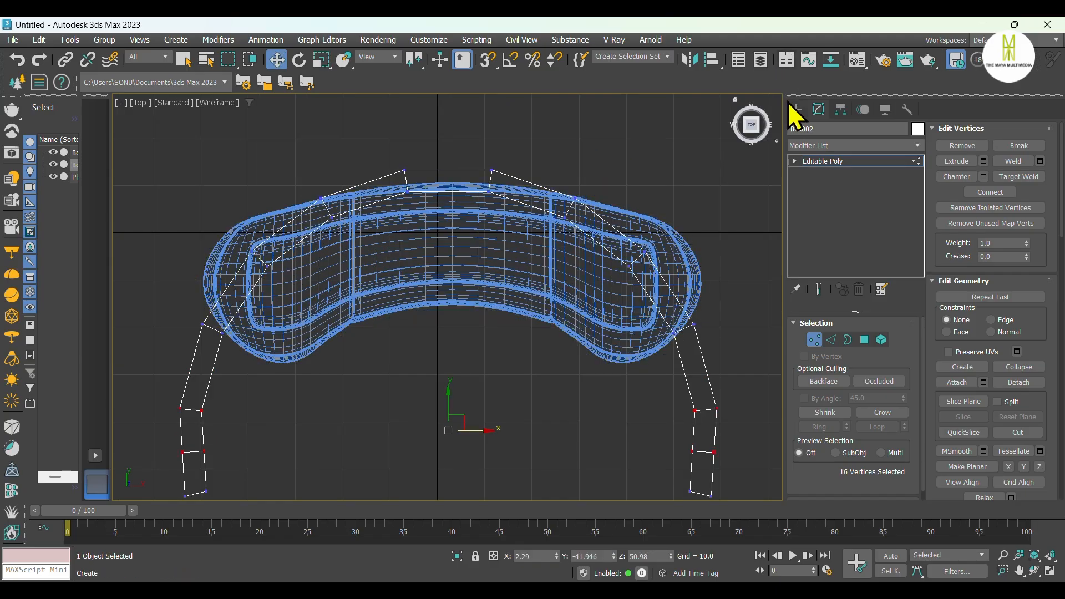
# Scale the whole backrest non-uniformly to about 102% in X and 61% in Z so its curve fits around the seat
pyautogui.click(795, 110)
pyautogui.click(641, 179)
pyautogui.click(538, 194)
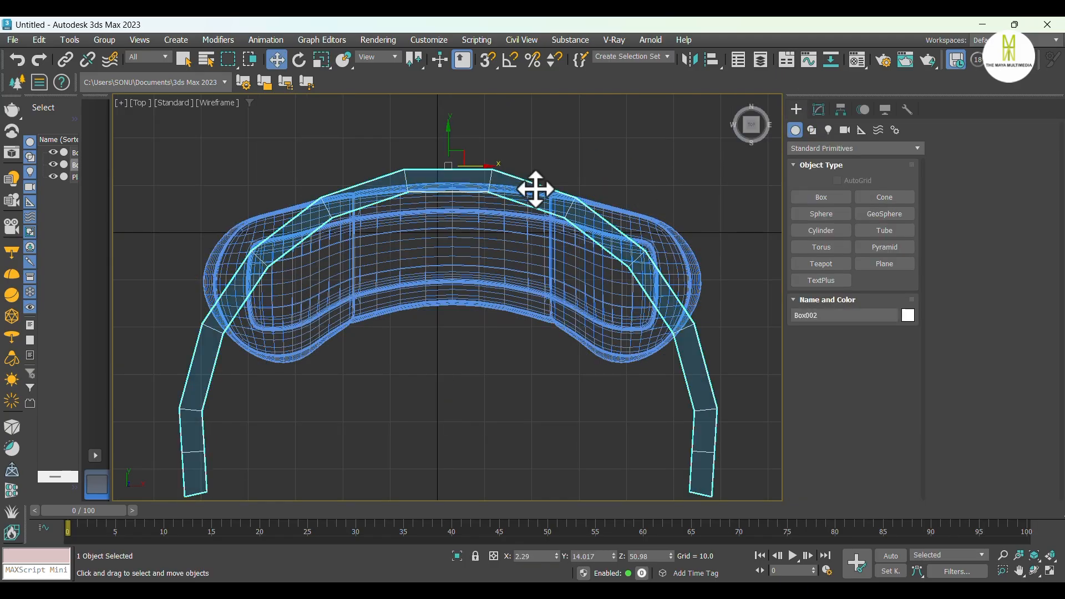
pyautogui.press('z')
pyautogui.scroll(-3, 510, 246)
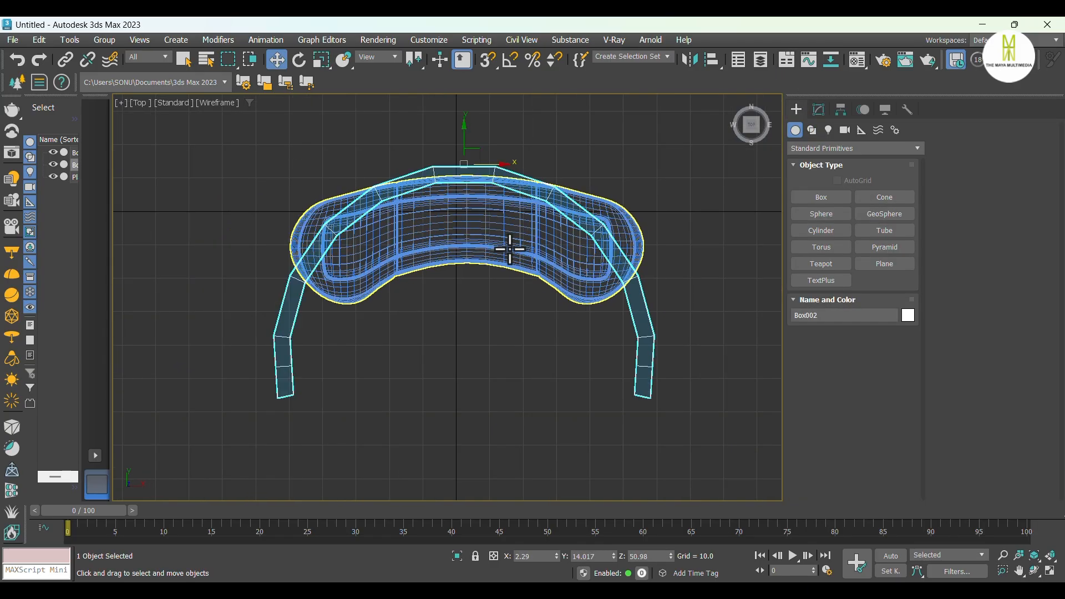
pyautogui.press('r')
pyautogui.moveTo(501, 162); pyautogui.dragTo(508, 163)
pyautogui.moveTo(465, 119); pyautogui.dragTo(464, 132)
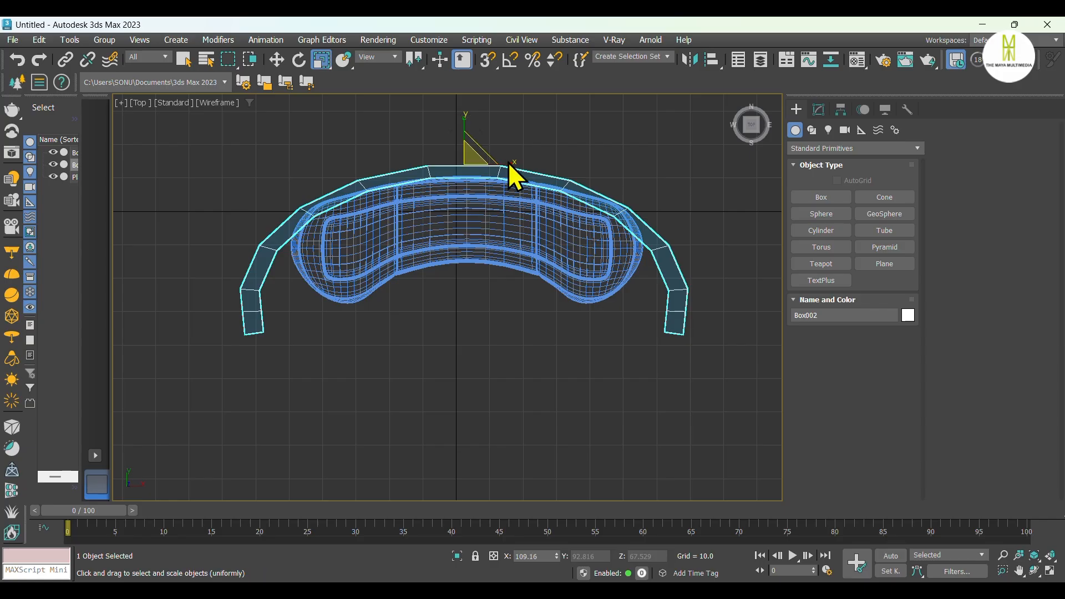
pyautogui.moveTo(506, 162); pyautogui.dragTo(466, 123)
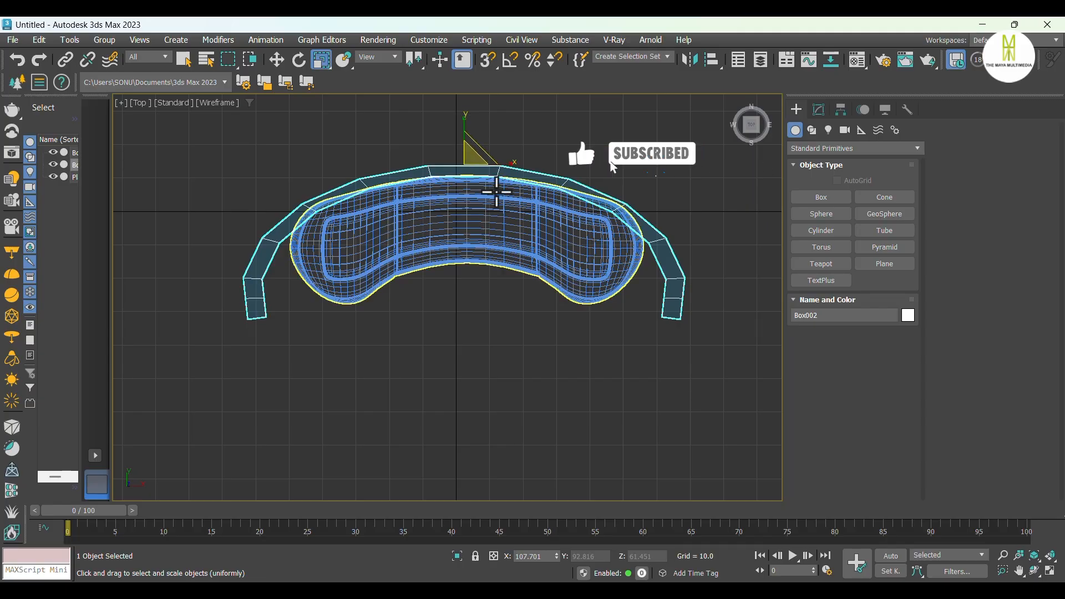
pyautogui.moveTo(499, 166); pyautogui.dragTo(503, 165)
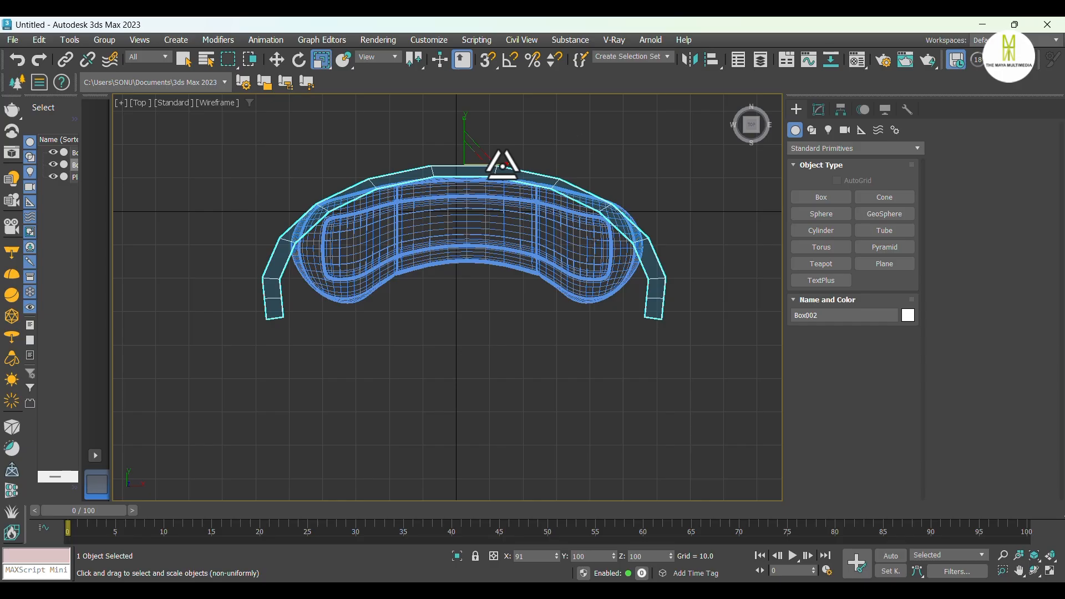
pyautogui.press('p')
pyautogui.keyDown('alt'); pyautogui.moveTo(501, 165); pyautogui.dragTo(460, 272, button='middle'); pyautogui.keyUp('alt')
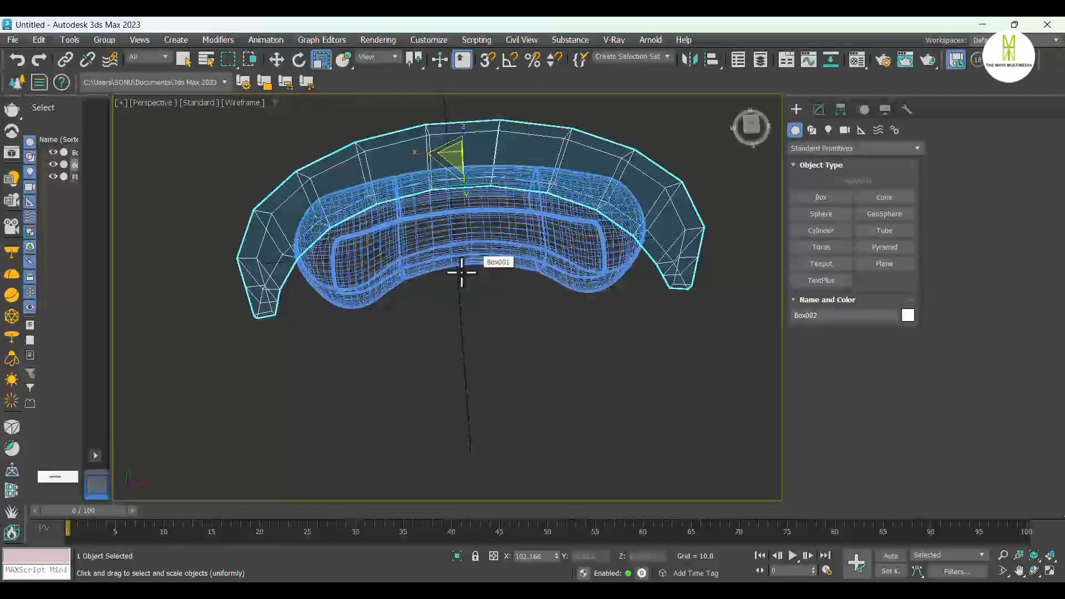
pyautogui.press('t')
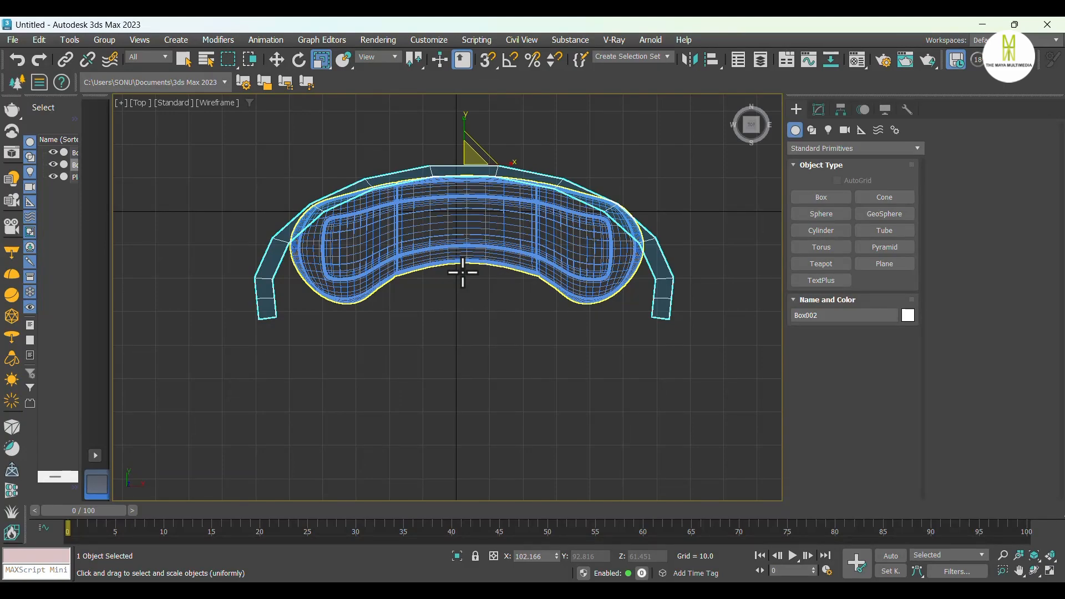
# Check the shaded backrest in perspective and nudge it slightly backward in the top view, to about 14.5 on Y
pyautogui.press('p')
pyautogui.press('F3')
pyautogui.scroll(-5, 495, 283)
pyautogui.moveTo(495, 283)
pyautogui.keyDown('alt'); pyautogui.mouseDown(button='middle')
pyautogui.moveTo(530, 343)
pyautogui.moveTo(406, 274)
pyautogui.moveTo(414, 304)
pyautogui.moveTo(503, 271)
pyautogui.mouseUp(button='middle'); pyautogui.keyUp('alt')
pyautogui.press('F4')
pyautogui.press('t')
pyautogui.press('w')
pyautogui.scroll(4, 465, 146)
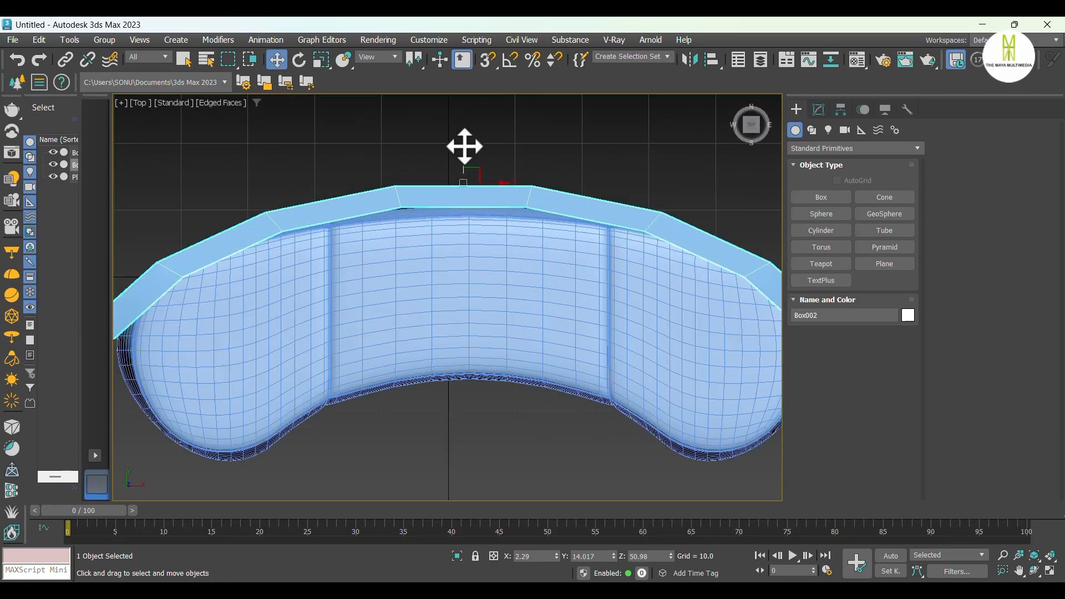
pyautogui.moveTo(473, 162); pyautogui.dragTo(482, 189, button='middle')
pyautogui.moveTo(473, 179); pyautogui.dragTo(473, 171)
pyautogui.scroll(-3, 473, 172)
# Add a Bend modifier to the backrest along the X axis with an angle of -4.5
pyautogui.click(818, 110)
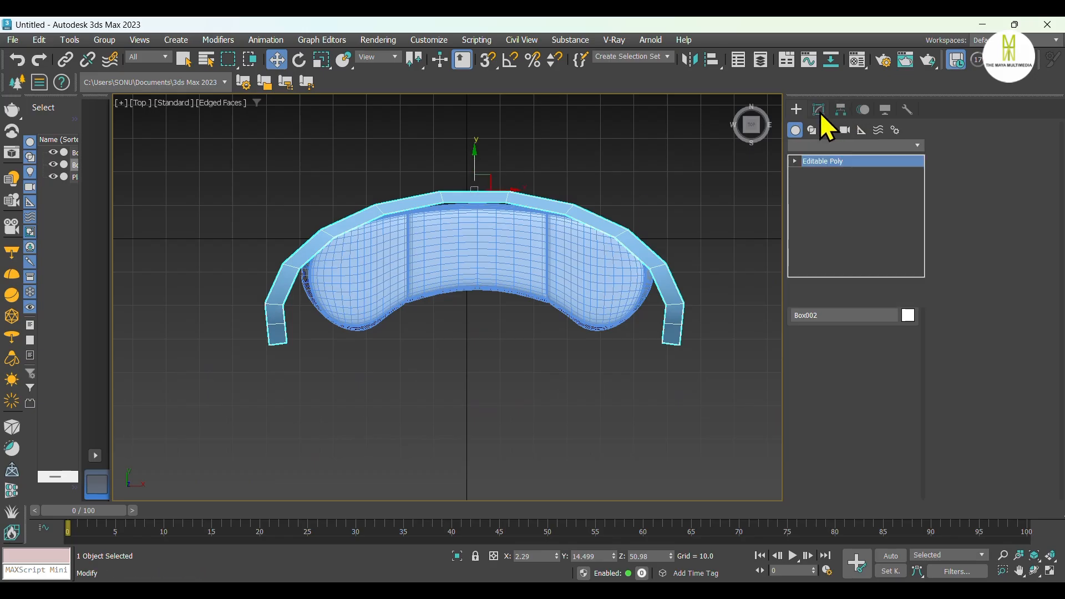
pyautogui.click(826, 145)
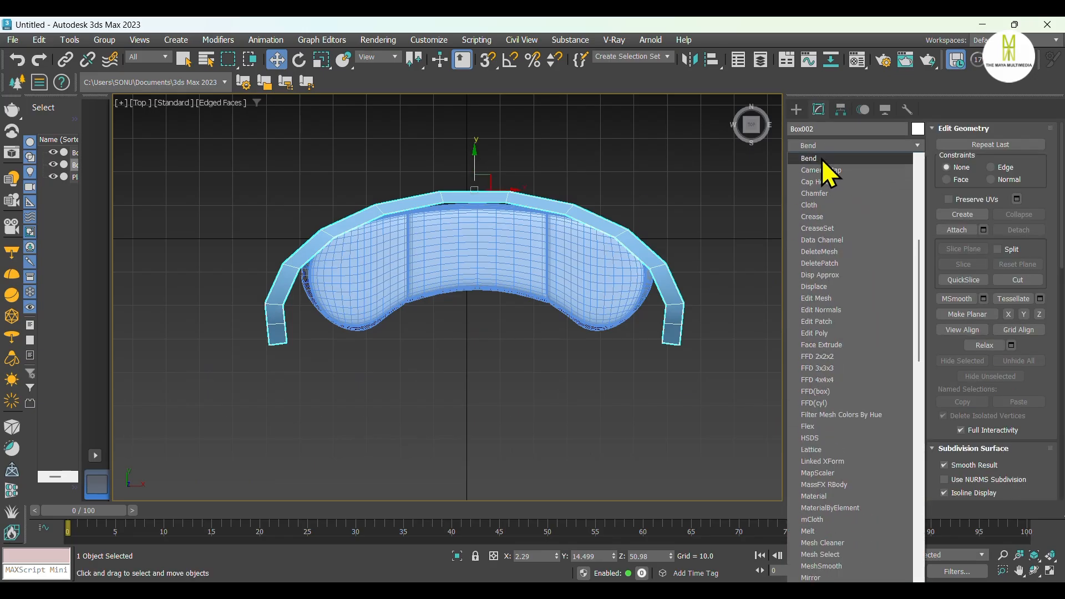
pyautogui.click(823, 160)
pyautogui.click(821, 400)
pyautogui.moveTo(891, 348)
pyautogui.mouseDown()
pyautogui.moveTo(890, 369)
pyautogui.moveTo(890, 351)
pyautogui.mouseUp()
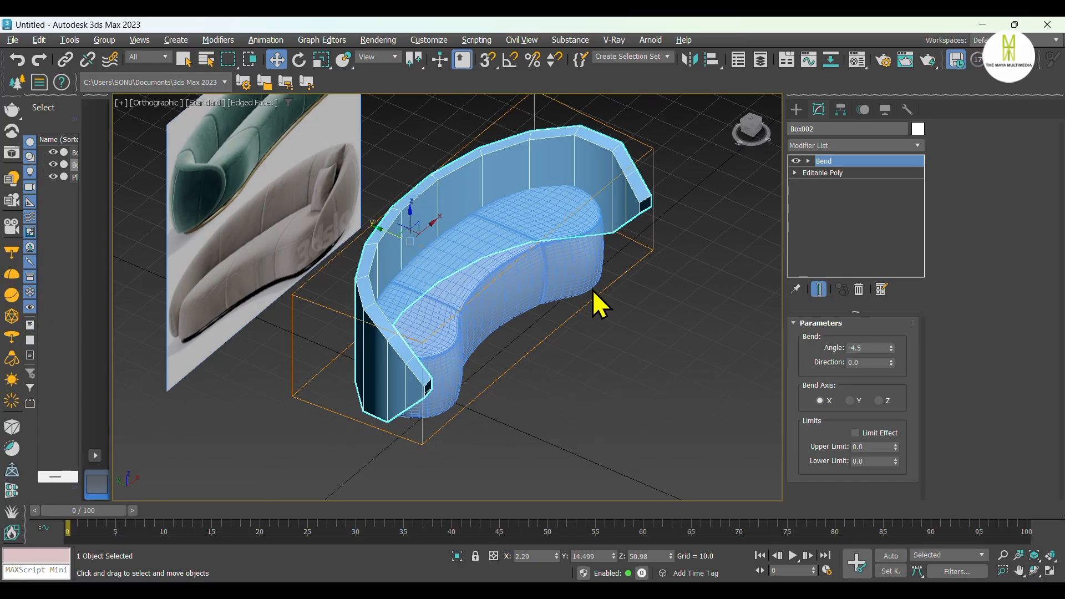
# Increase the backrest's bend to an angle of -19.5 so the arms curve inward around the seat
pyautogui.moveTo(593, 291)
pyautogui.keyDown('alt'); pyautogui.mouseDown(button='middle')
pyautogui.moveTo(594, 276)
pyautogui.moveTo(582, 276)
pyautogui.mouseUp(button='middle'); pyautogui.keyUp('alt')
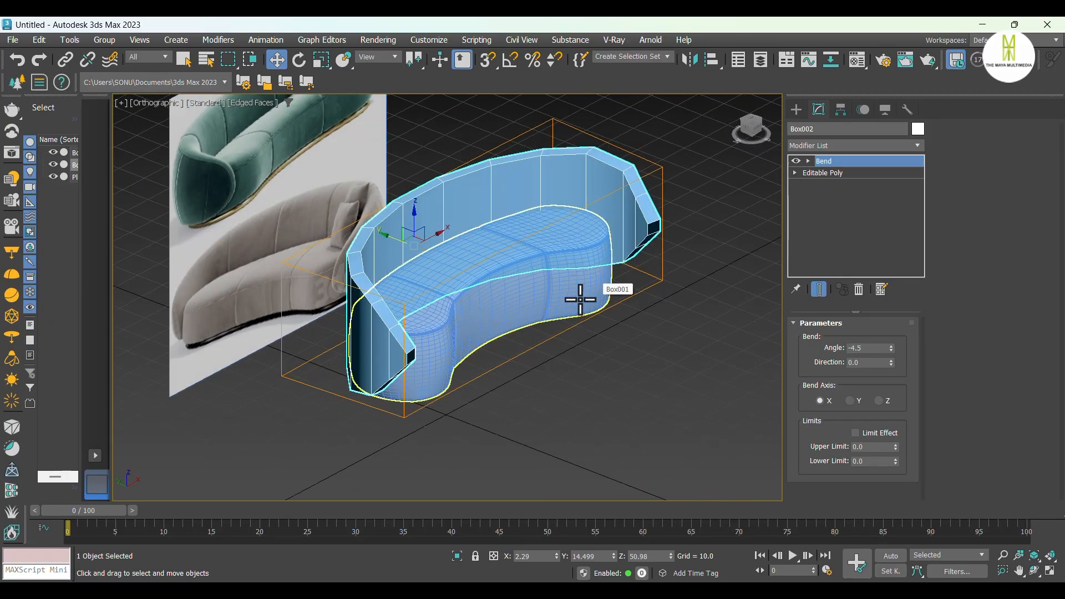
pyautogui.scroll(3, 580, 300)
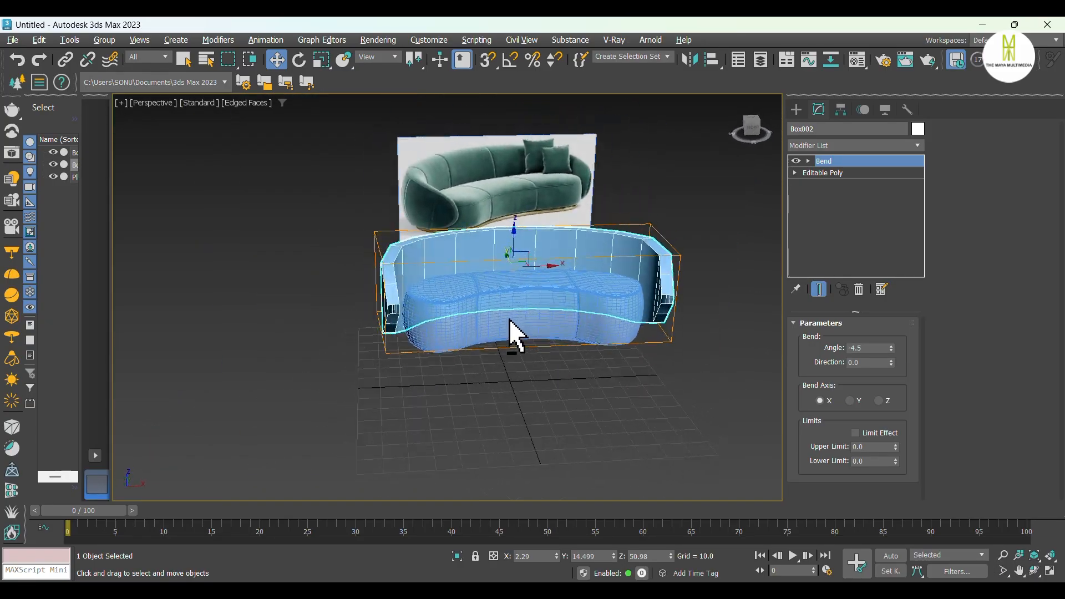
pyautogui.keyDown('alt'); pyautogui.moveTo(514, 336); pyautogui.dragTo(790, 319, button='middle'); pyautogui.keyUp('alt')
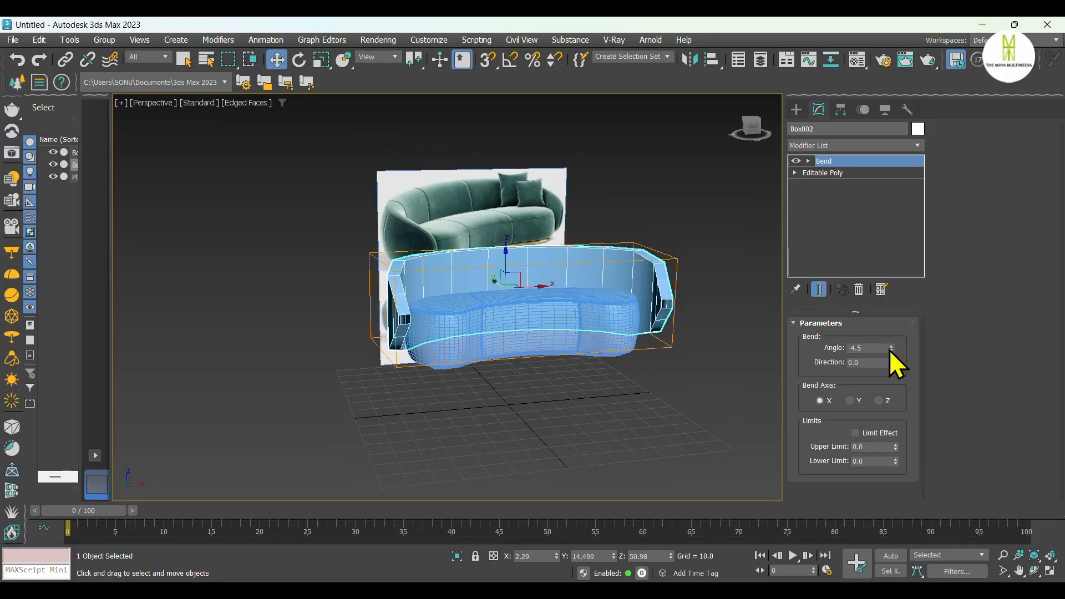
pyautogui.moveTo(890, 350); pyautogui.dragTo(891, 356)
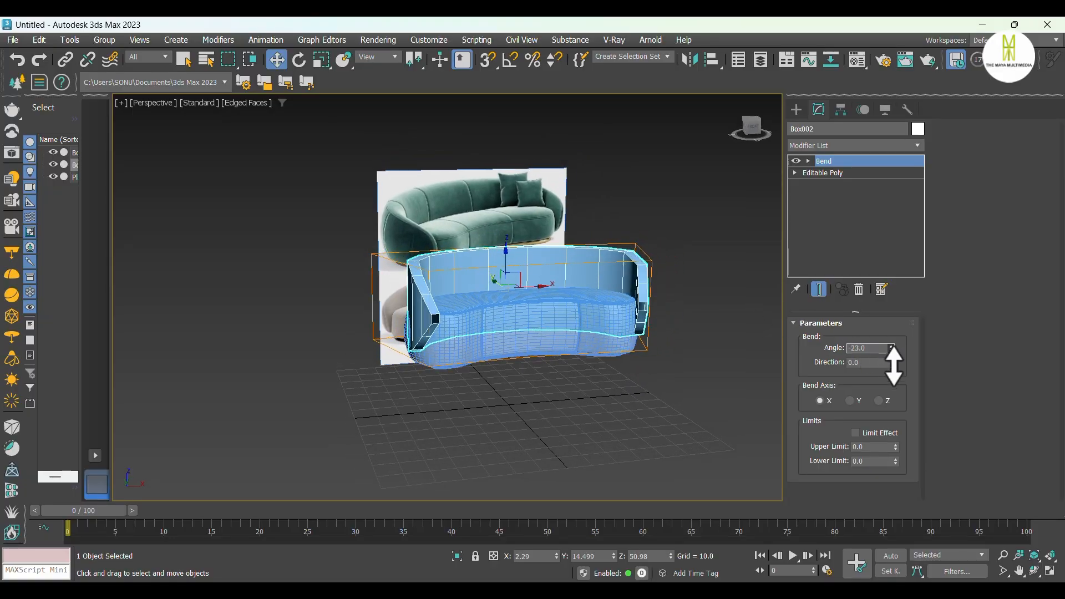
pyautogui.moveTo(894, 366); pyautogui.dragTo(891, 355)
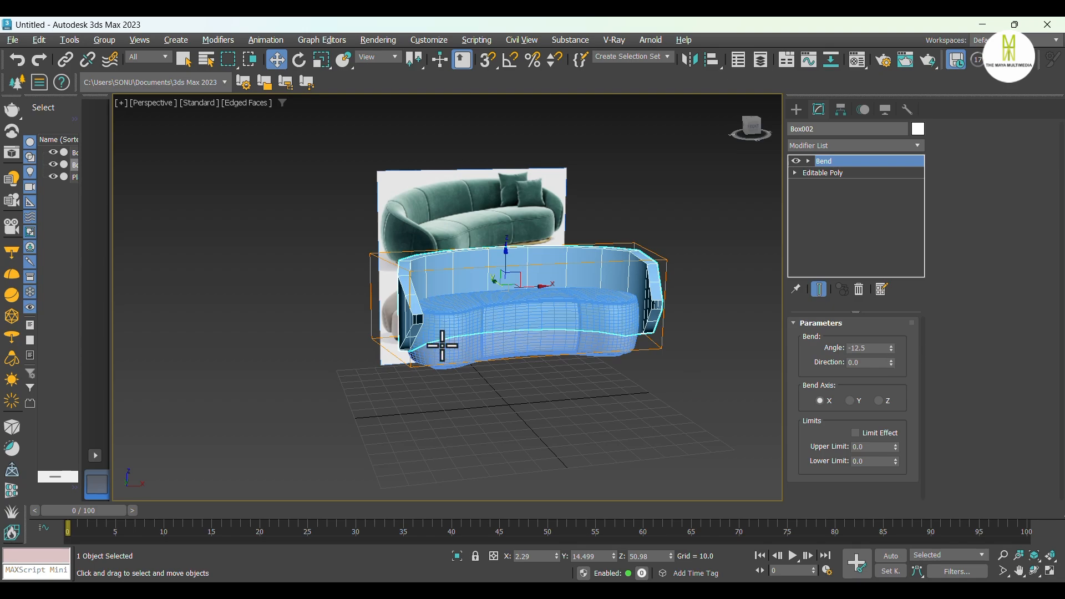
pyautogui.keyDown('alt'); pyautogui.moveTo(442, 346); pyautogui.dragTo(438, 370, button='middle'); pyautogui.keyUp('alt')
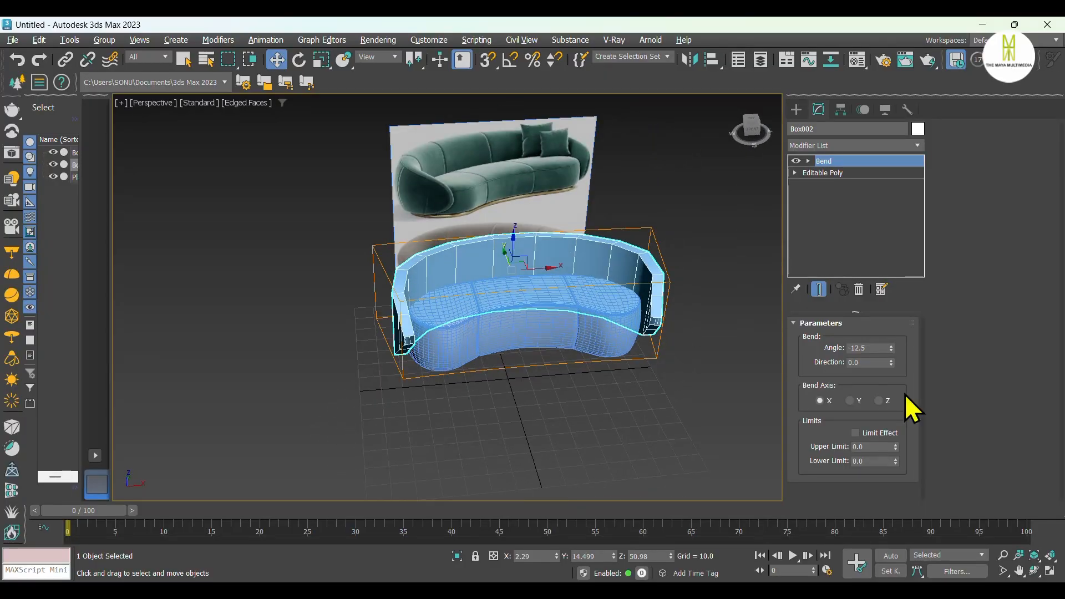
pyautogui.moveTo(889, 347); pyautogui.dragTo(889, 354)
pyautogui.keyDown('alt'); pyautogui.moveTo(519, 368); pyautogui.dragTo(633, 360, button='middle'); pyautogui.keyUp('alt')
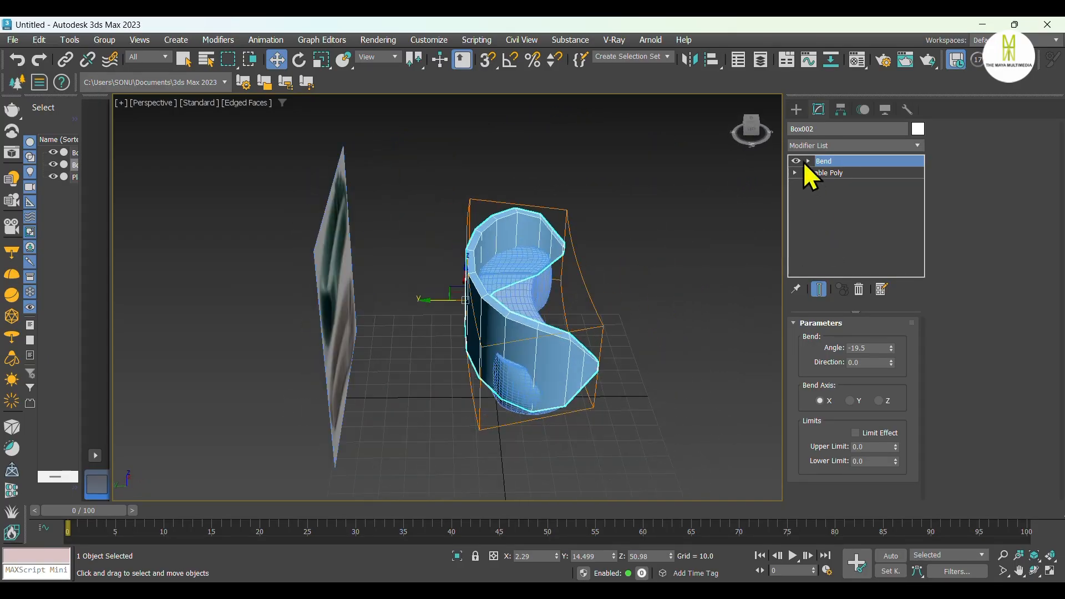
# Convert the bent backrest to an Editable Poly
pyautogui.rightClick(475, 291)
pyautogui.moveTo(524, 471)
pyautogui.click(641, 481)
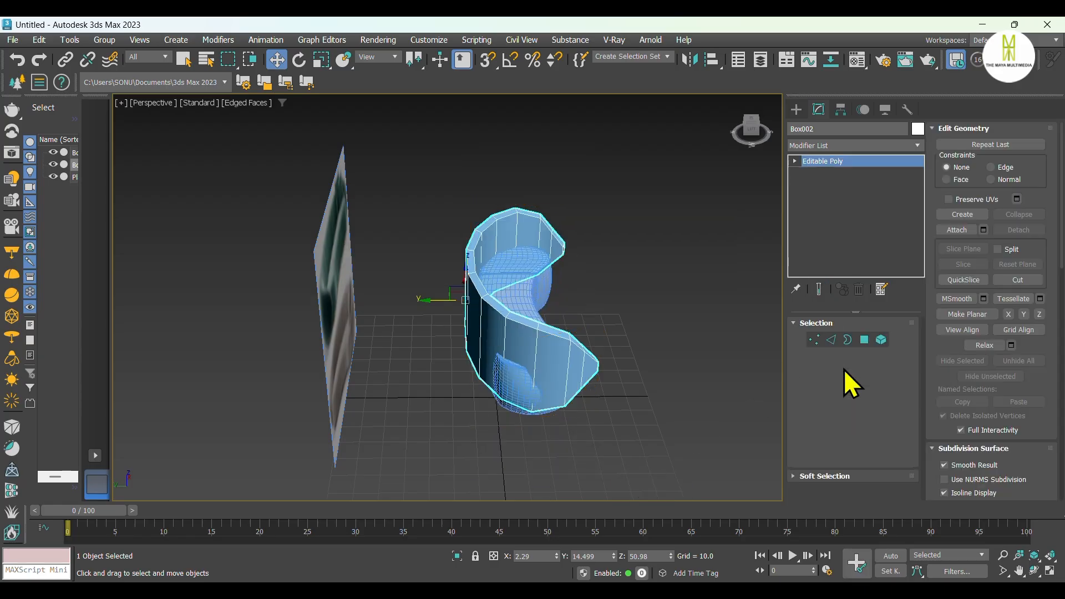
# Show the backrest's vertices in a wireframe left view with nothing selected
pyautogui.click(864, 339)
pyautogui.moveTo(521, 365)
pyautogui.keyDown('alt'); pyautogui.mouseDown(button='middle')
pyautogui.moveTo(554, 369)
pyautogui.moveTo(575, 333)
pyautogui.moveTo(541, 363)
pyautogui.mouseUp(button='middle'); pyautogui.keyUp('alt')
pyautogui.click(814, 340)
pyautogui.press('l')
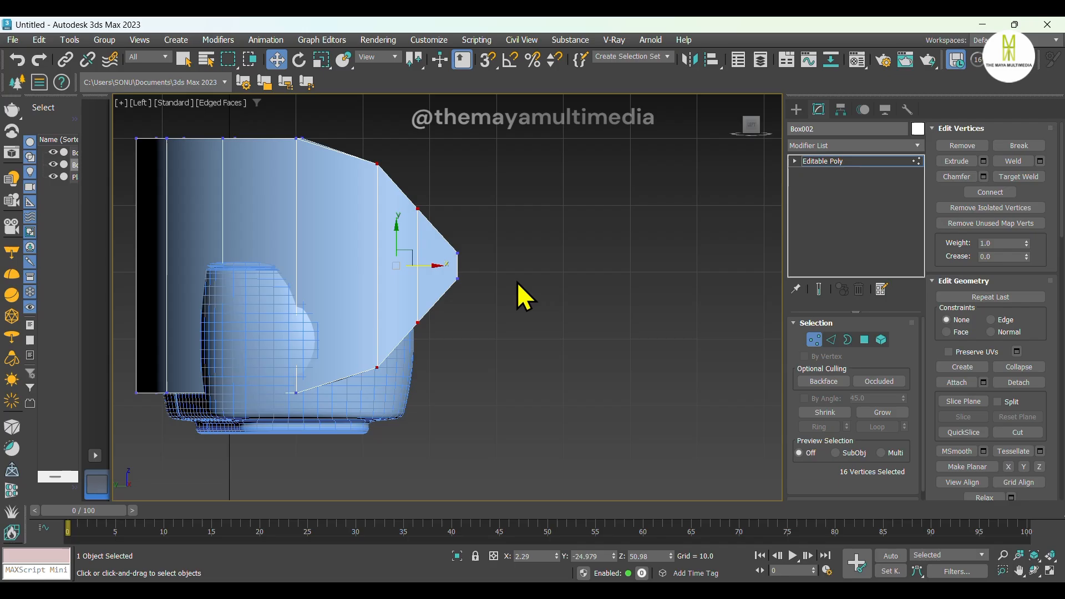
pyautogui.moveTo(517, 281); pyautogui.dragTo(610, 288, button='middle')
pyautogui.press('F3')
pyautogui.click(598, 238)
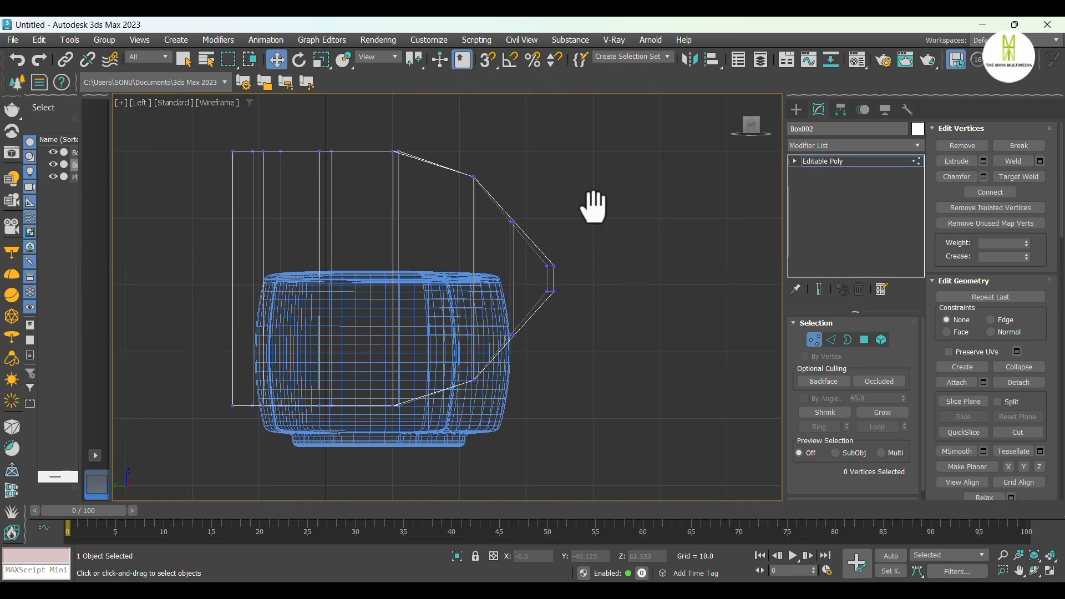
pyautogui.moveTo(593, 206); pyautogui.dragTo(618, 200, button='middle')
# Try to scale the arms' two vertex columns behind the tips shorter vertically to reshape the taper
pyautogui.moveTo(445, 129); pyautogui.dragTo(495, 261)
pyautogui.moveTo(498, 435); pyautogui.dragTo(500, 436)
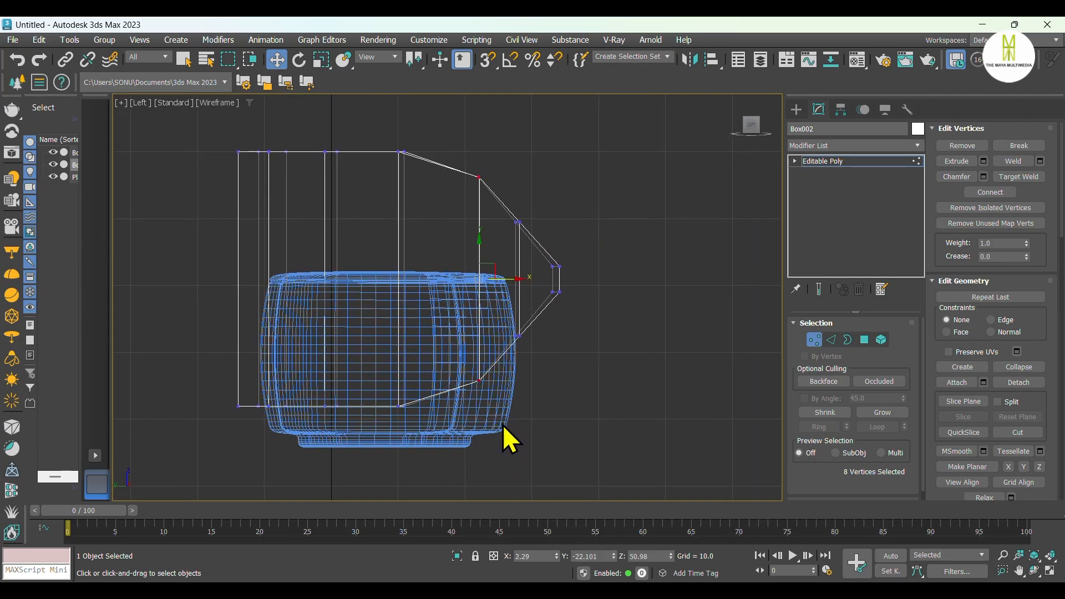
pyautogui.press('r')
pyautogui.moveTo(480, 238); pyautogui.dragTo(478, 283)
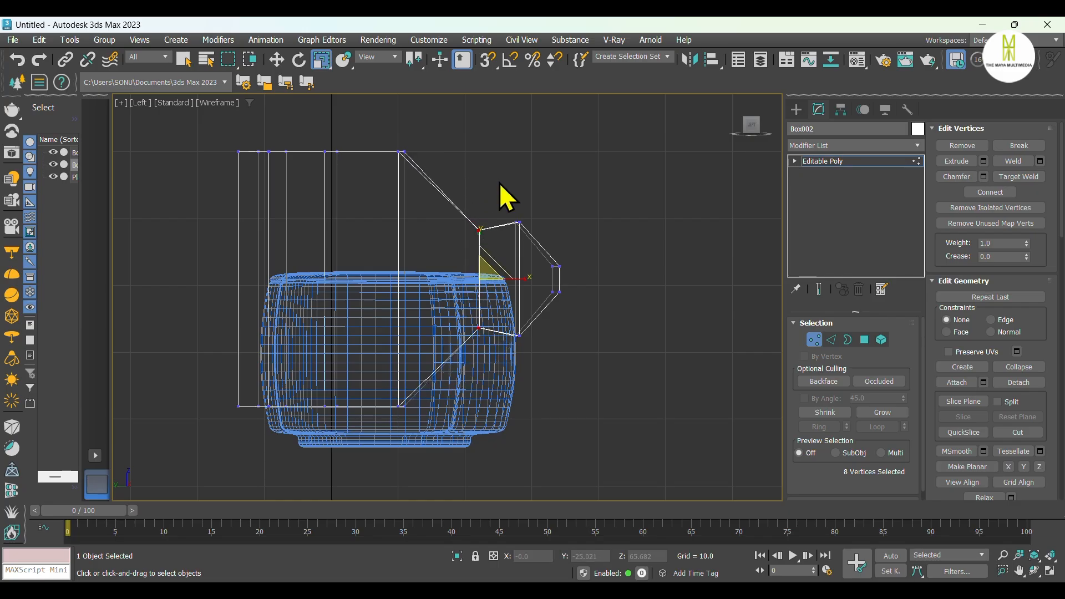
pyautogui.moveTo(536, 370); pyautogui.dragTo(536, 371)
pyautogui.moveTo(516, 238); pyautogui.dragTo(518, 272)
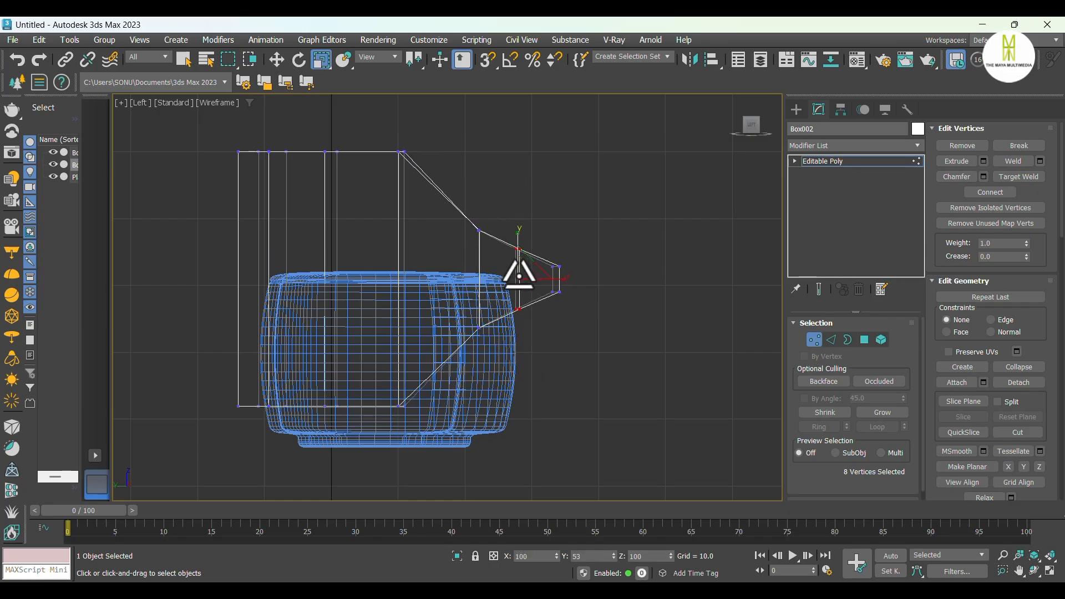
pyautogui.hotkey('ctrl', 'z')
pyautogui.hotkey('ctrl', 'z')
pyautogui.hotkey('ctrl', 'z')
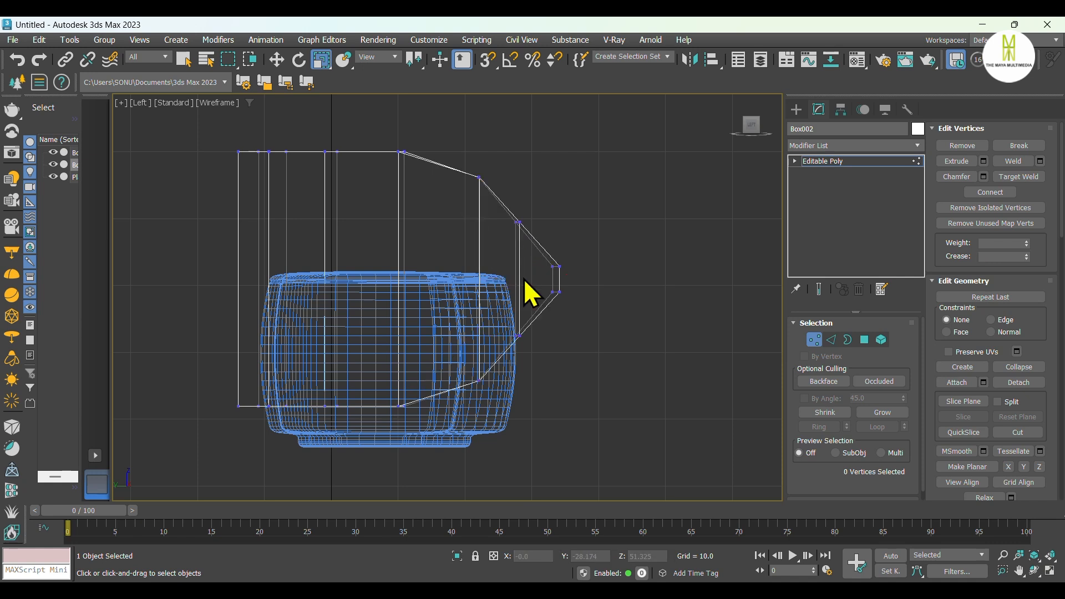
# Select the vertical edges where the arm taper begins and move them backward, close to the full-height section
pyautogui.moveTo(557, 232); pyautogui.dragTo(570, 251, button='middle')
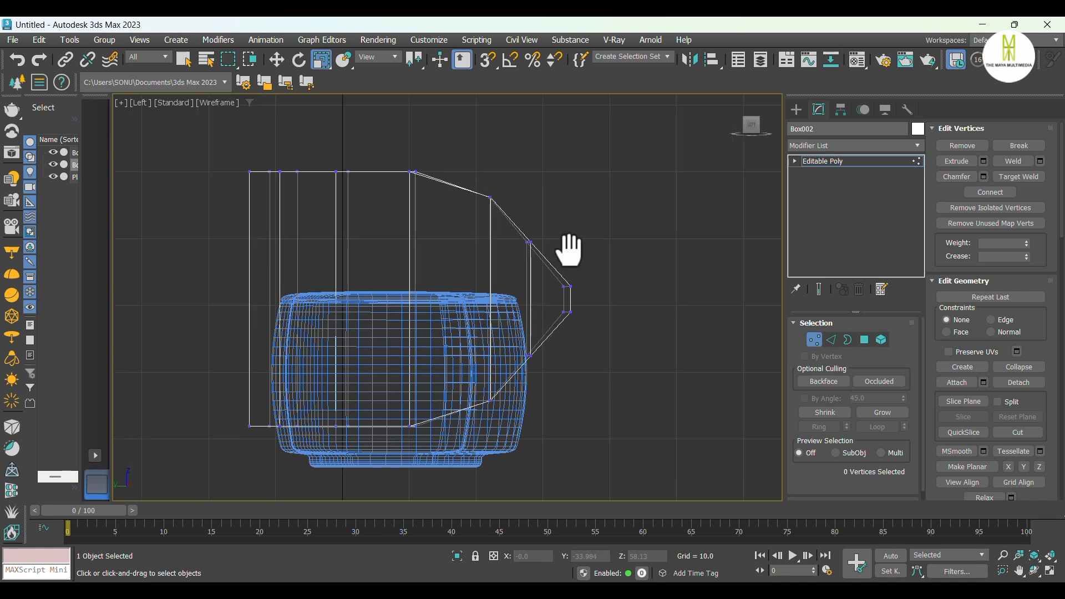
pyautogui.click(831, 338)
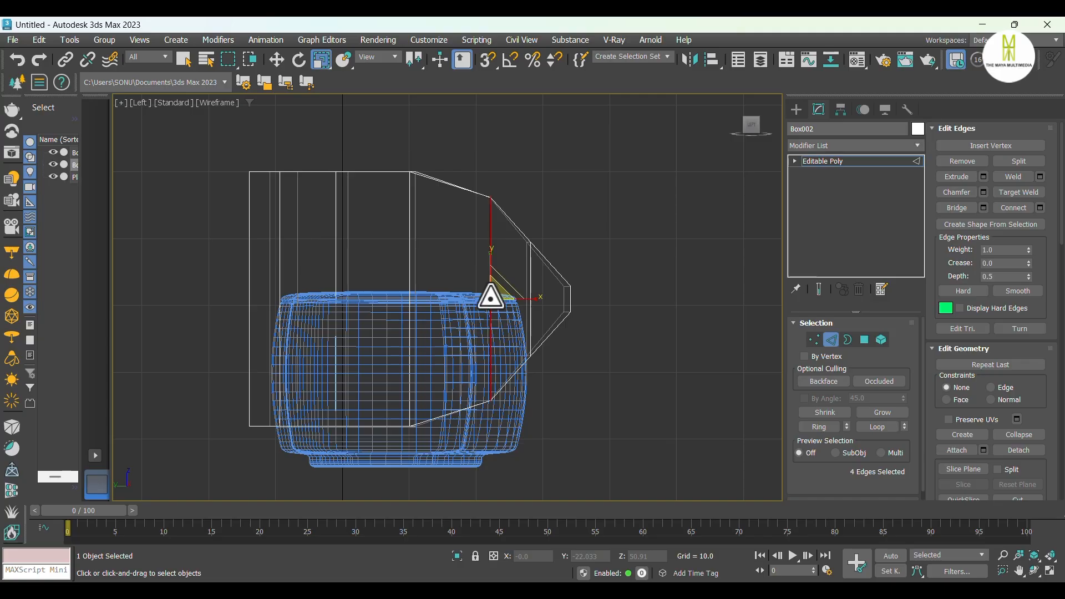
pyautogui.moveTo(475, 152); pyautogui.dragTo(448, 430)
pyautogui.keyDown('alt'); pyautogui.moveTo(511, 191); pyautogui.dragTo(511, 192); pyautogui.keyUp('alt')
pyautogui.press('w')
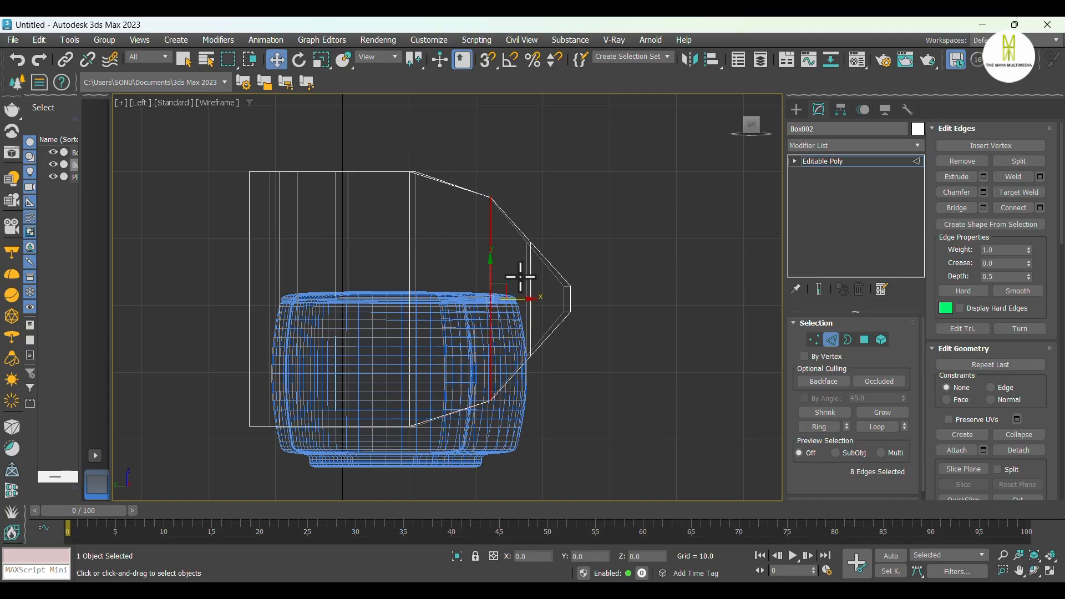
pyautogui.moveTo(510, 306); pyautogui.dragTo(463, 302)
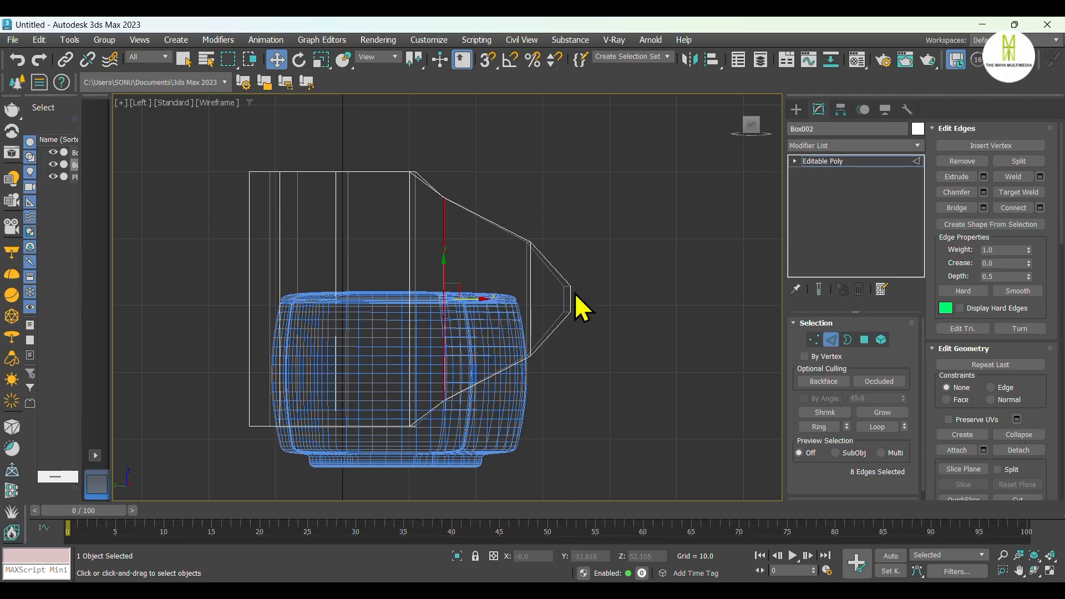
# Select only the vertical edges just behind the arm tips and move them backward
pyautogui.moveTo(542, 339); pyautogui.dragTo(546, 409)
pyautogui.keyDown('alt'); pyautogui.moveTo(497, 174); pyautogui.dragTo(499, 433); pyautogui.keyUp('alt')
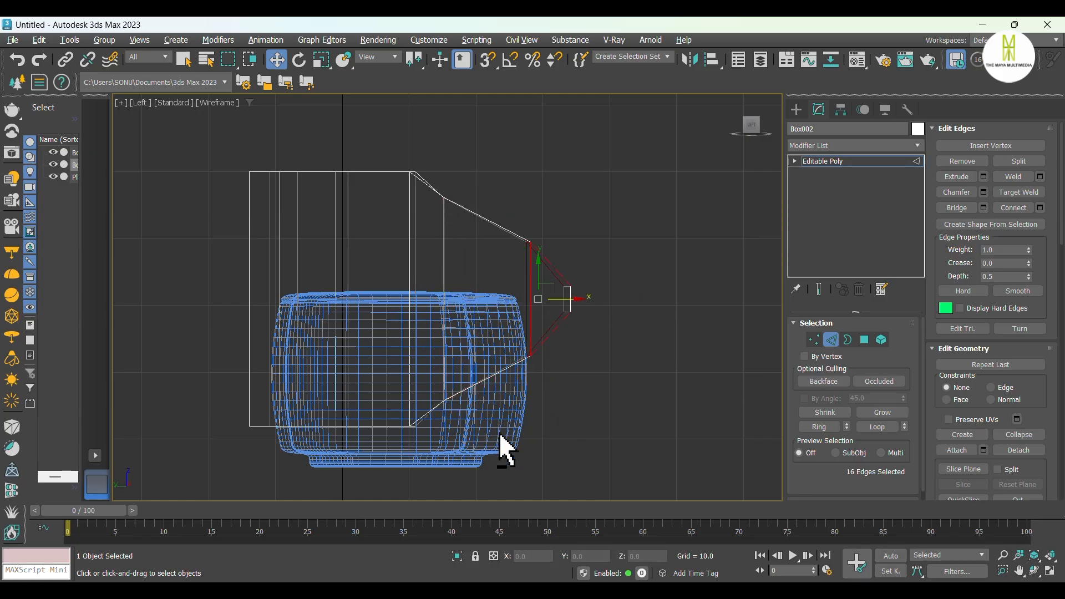
pyautogui.keyDown('alt'); pyautogui.moveTo(545, 298); pyautogui.dragTo(559, 227); pyautogui.keyUp('alt')
pyautogui.moveTo(547, 302); pyautogui.dragTo(502, 307)
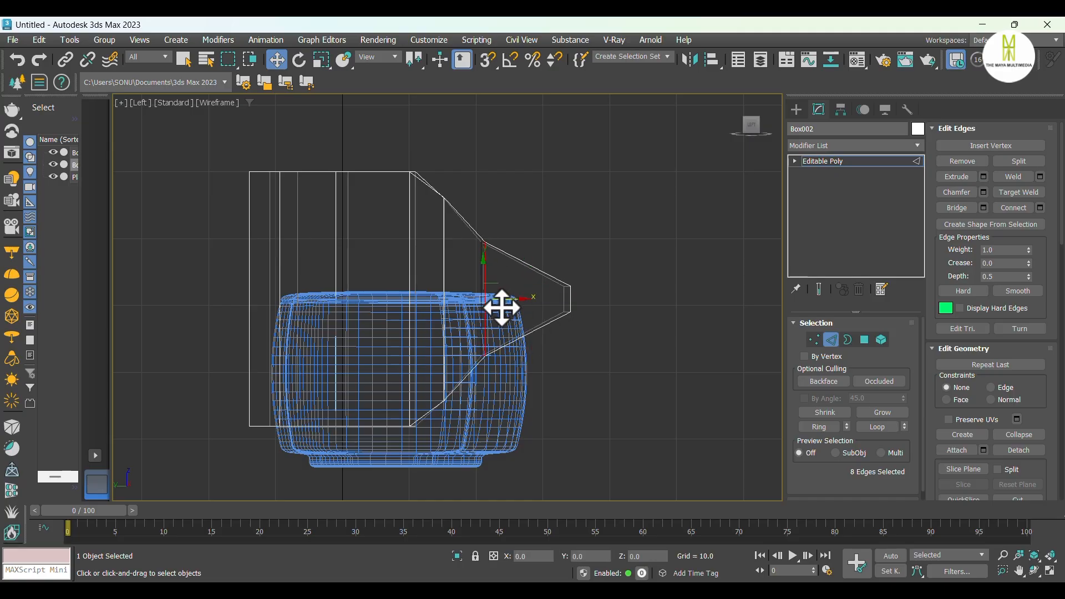
# Move the edges at the arm tips backward, near the front of the seat, and check the shape in perspective
pyautogui.moveTo(601, 244); pyautogui.dragTo(529, 366)
pyautogui.keyDown('alt'); pyautogui.moveTo(499, 227); pyautogui.dragTo(543, 398); pyautogui.keyUp('alt')
pyautogui.moveTo(594, 299); pyautogui.dragTo(538, 304)
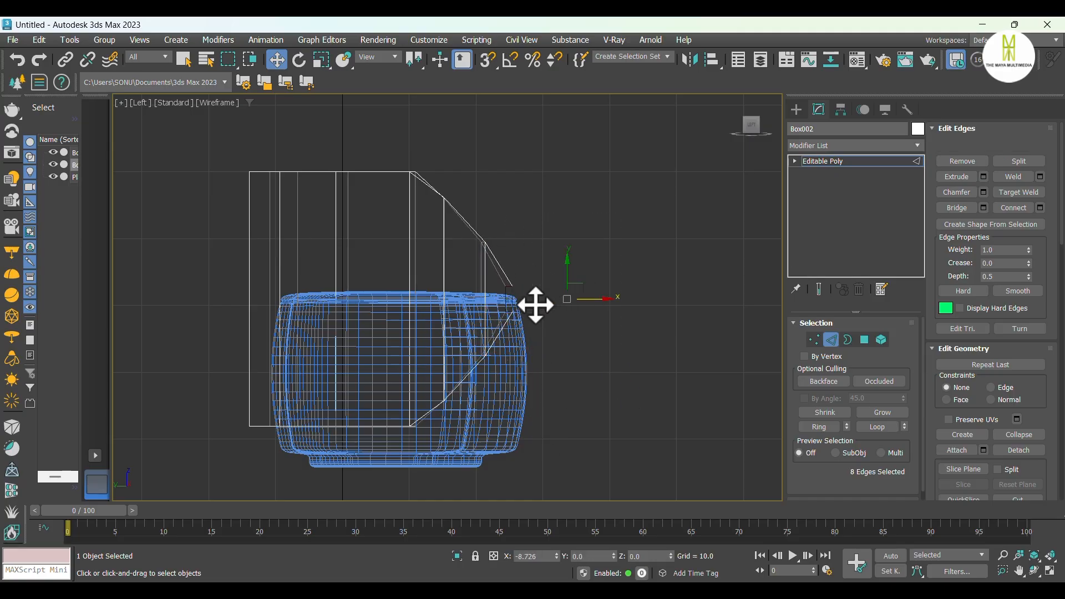
pyautogui.keyDown('alt'); pyautogui.moveTo(621, 349); pyautogui.dragTo(504, 277, button='middle'); pyautogui.keyUp('alt')
pyautogui.press('l')
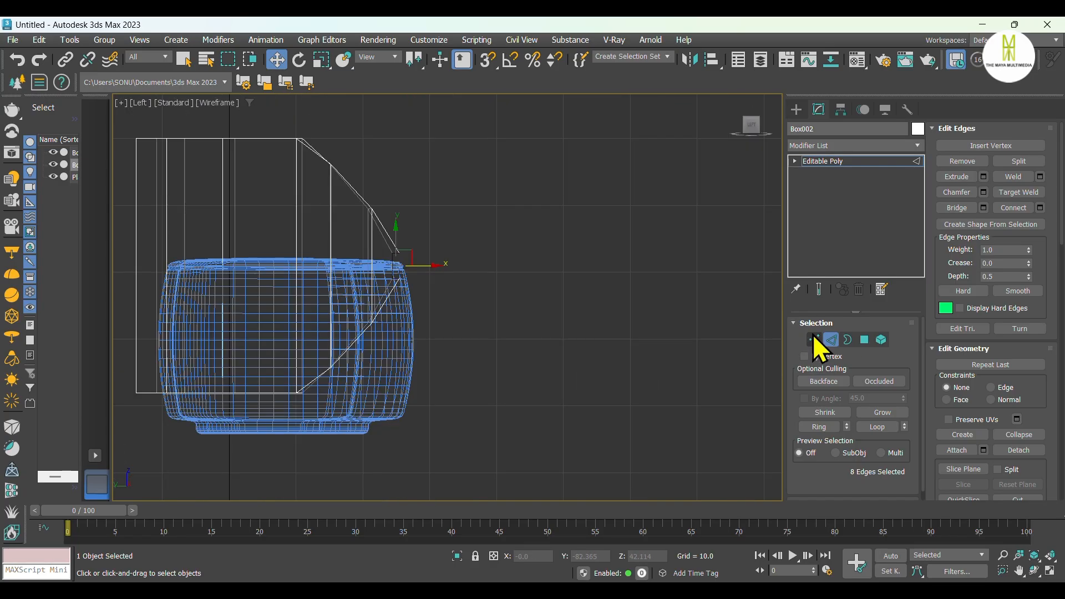
# Scale the arms' front vertex columns slightly taller vertically, starting with about 113% at the tips, to round the side profile
pyautogui.click(813, 340)
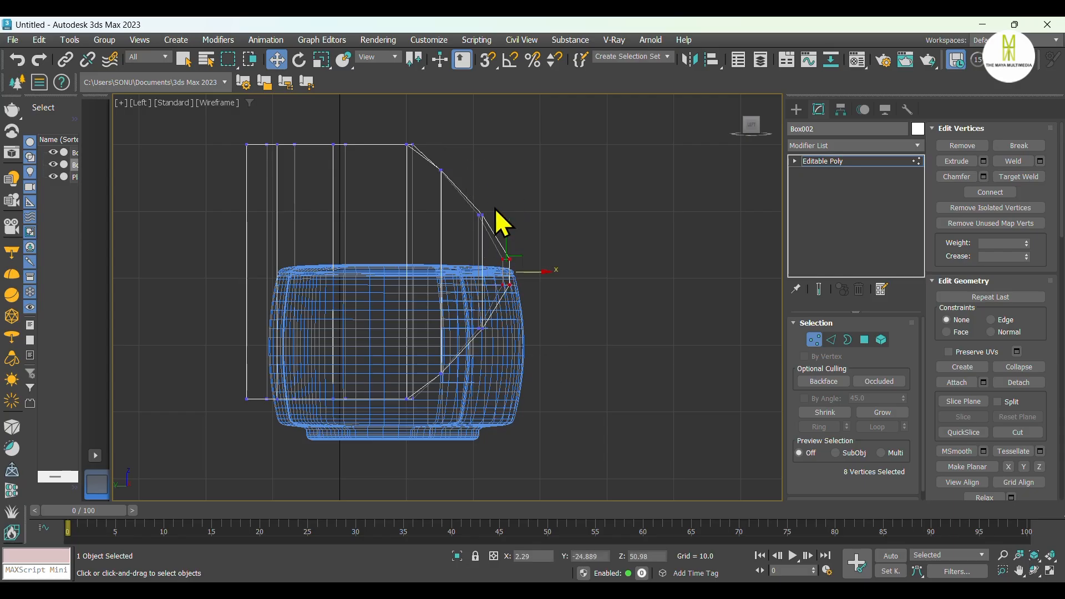
pyautogui.press('r')
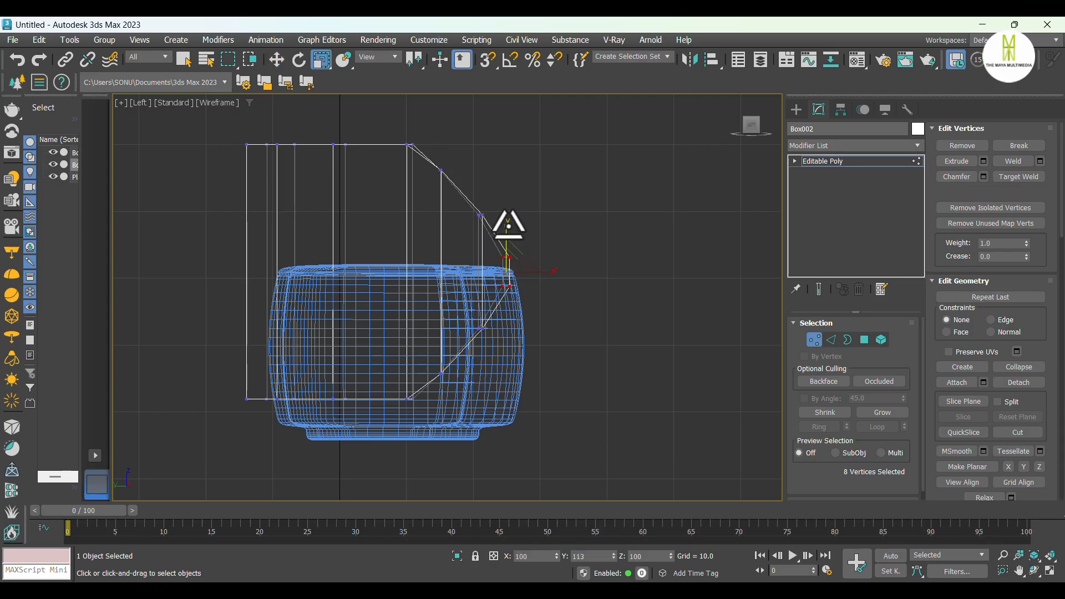
pyautogui.moveTo(485, 334); pyautogui.dragTo(494, 381)
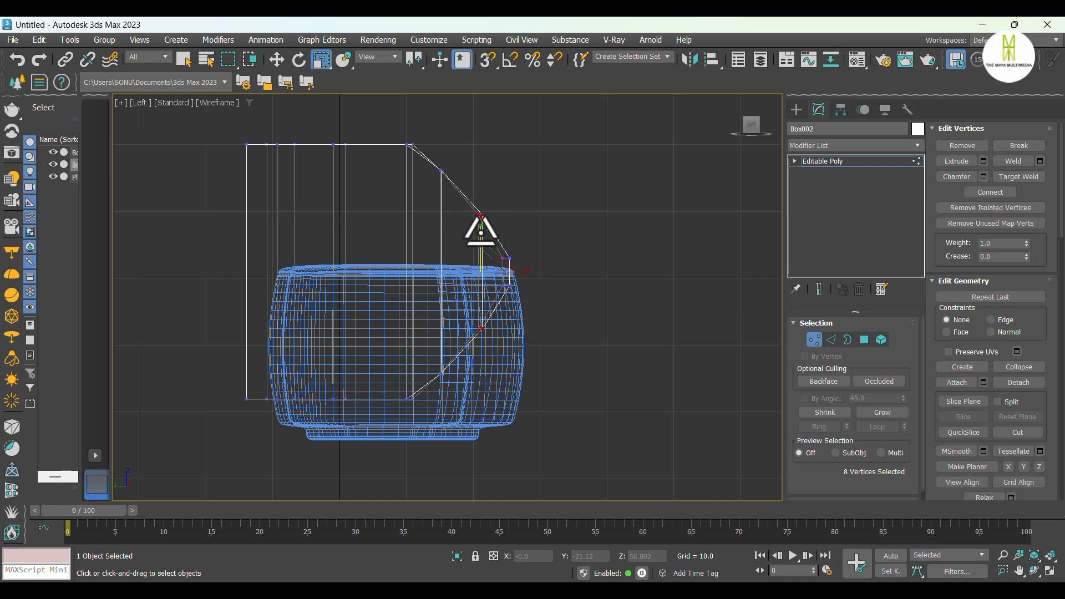
pyautogui.moveTo(481, 232); pyautogui.dragTo(481, 225)
pyautogui.moveTo(450, 404); pyautogui.dragTo(451, 407)
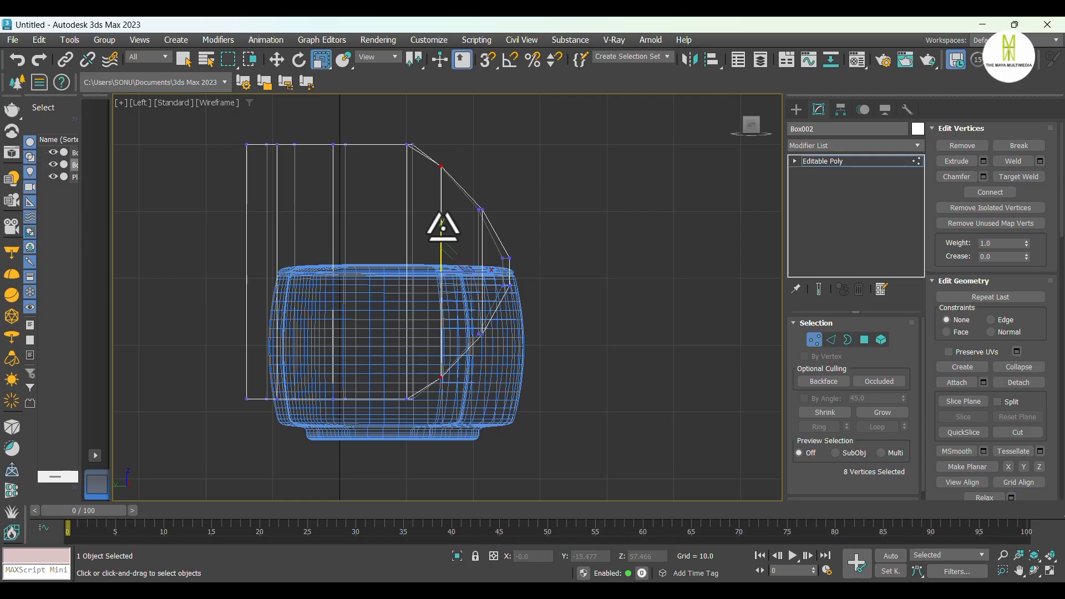
# Cap the open borders at both arm tips of the backrest in shaded perspective view
pyautogui.press('p')
pyautogui.moveTo(558, 247)
pyautogui.keyDown('alt'); pyautogui.mouseDown(button='middle')
pyautogui.moveTo(491, 334)
pyautogui.moveTo(438, 328)
pyautogui.moveTo(513, 278)
pyautogui.moveTo(564, 283)
pyautogui.moveTo(483, 299)
pyautogui.moveTo(418, 294)
pyautogui.moveTo(446, 274)
pyautogui.moveTo(499, 291)
pyautogui.mouseUp(button='middle'); pyautogui.keyUp('alt')
pyautogui.press('F3')
pyautogui.click(847, 339)
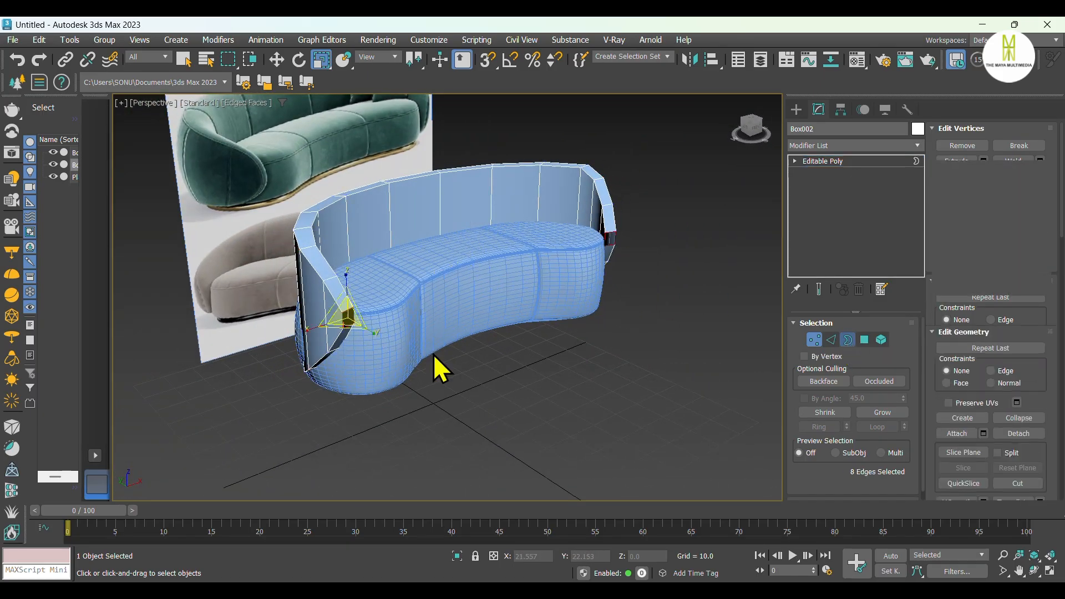
pyautogui.press('z')
pyautogui.rightClick(341, 344)
pyautogui.click(318, 381)
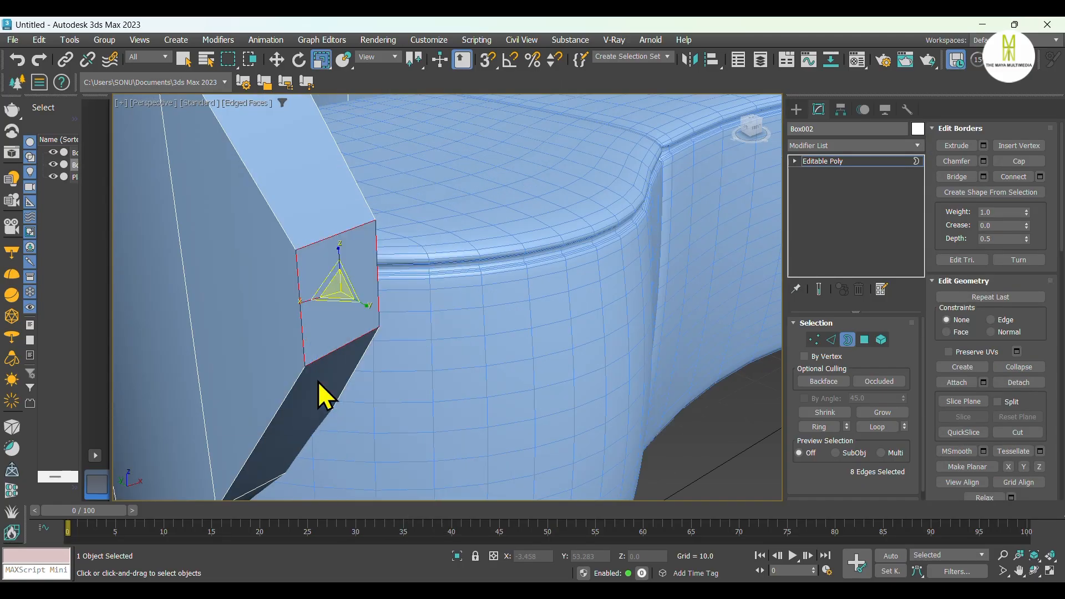
pyautogui.scroll(-5, 319, 288)
pyautogui.scroll(-2, 580, 311)
pyautogui.click(434, 344)
pyautogui.keyDown('alt'); pyautogui.moveTo(434, 344); pyautogui.dragTo(791, 331, button='middle'); pyautogui.keyUp('alt')
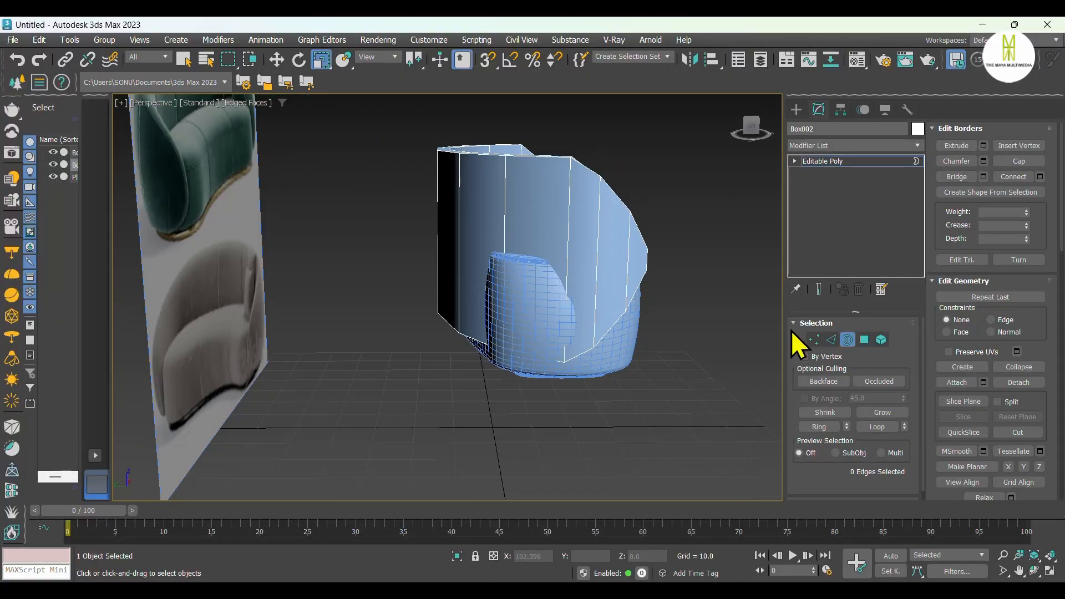
# Move the vertices of the tapered arm sections forward in the left view, to about -22.6 on Y
pyautogui.keyDown('alt'); pyautogui.moveTo(867, 354); pyautogui.dragTo(537, 321, button='middle'); pyautogui.keyUp('alt')
pyautogui.press('l')
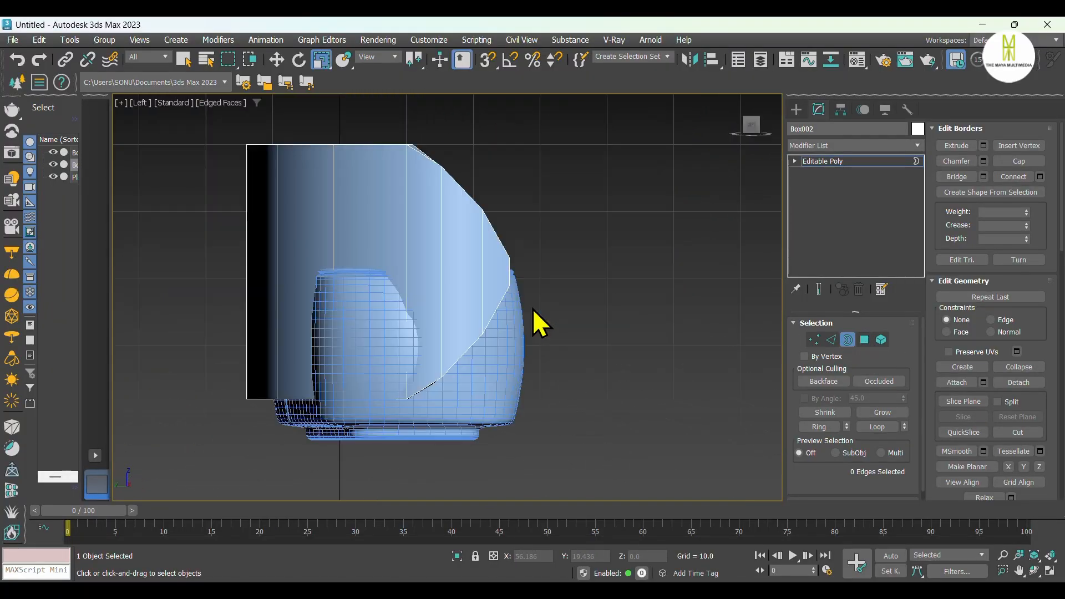
pyautogui.click(814, 340)
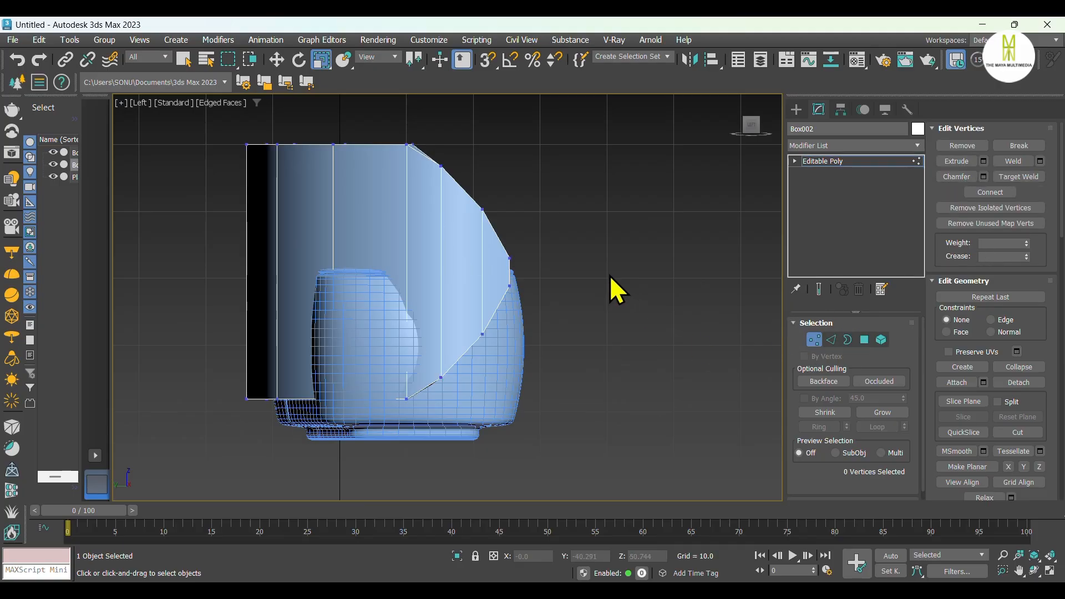
pyautogui.press('F3')
pyautogui.moveTo(431, 105); pyautogui.dragTo(432, 105)
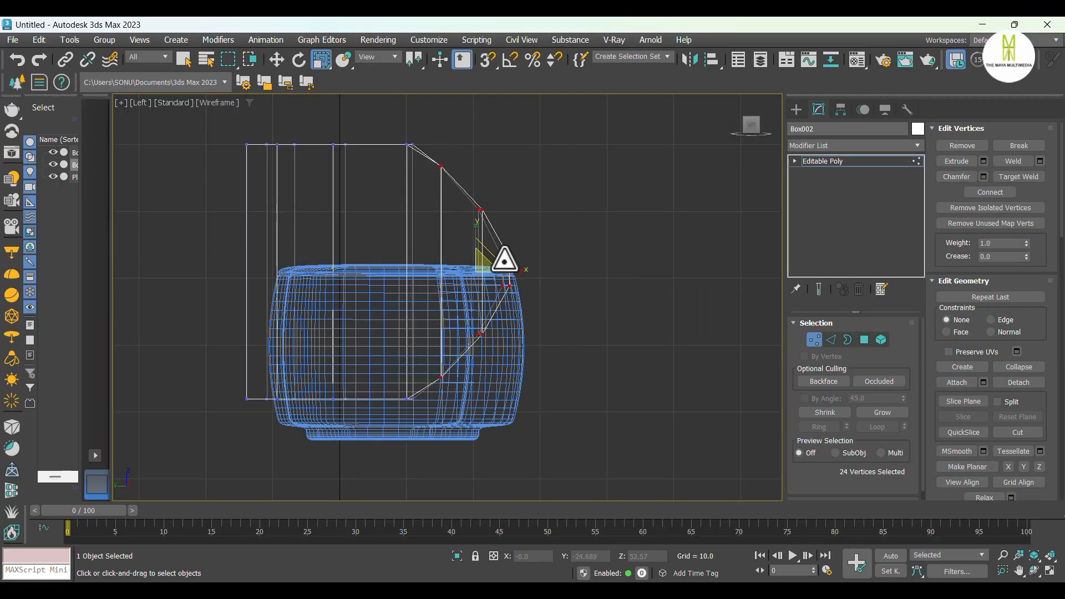
pyautogui.press('w')
pyautogui.moveTo(508, 274); pyautogui.dragTo(527, 274)
pyautogui.press('p')
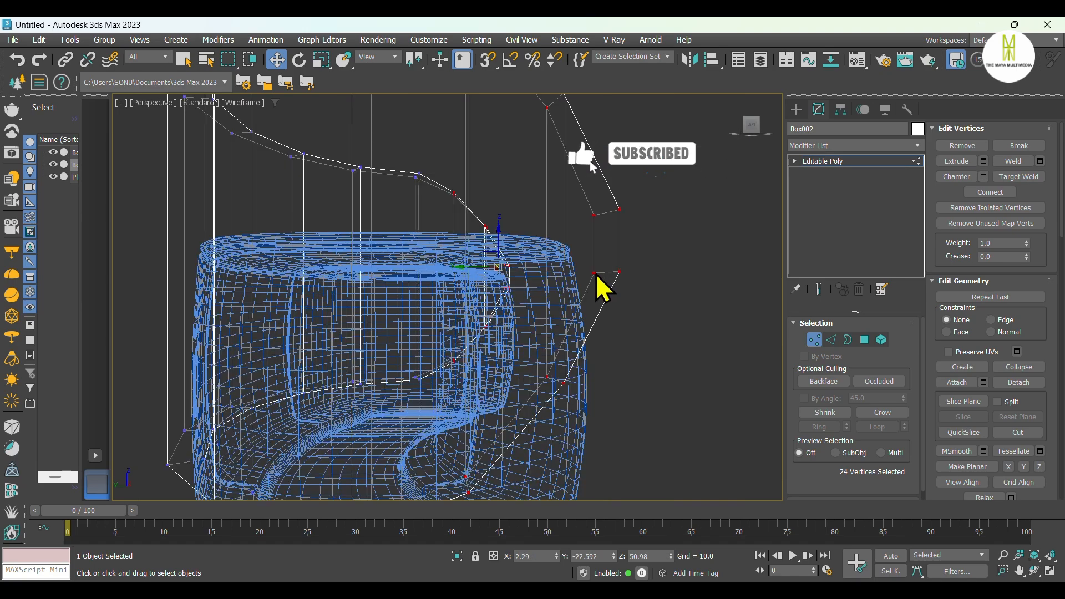
# Select the outer polygons along one arm of the backrest and around onto its back
pyautogui.scroll(-4, 597, 274)
pyautogui.keyDown('alt'); pyautogui.moveTo(637, 280); pyautogui.dragTo(605, 283, button='middle'); pyautogui.keyUp('alt')
pyautogui.press('F3')
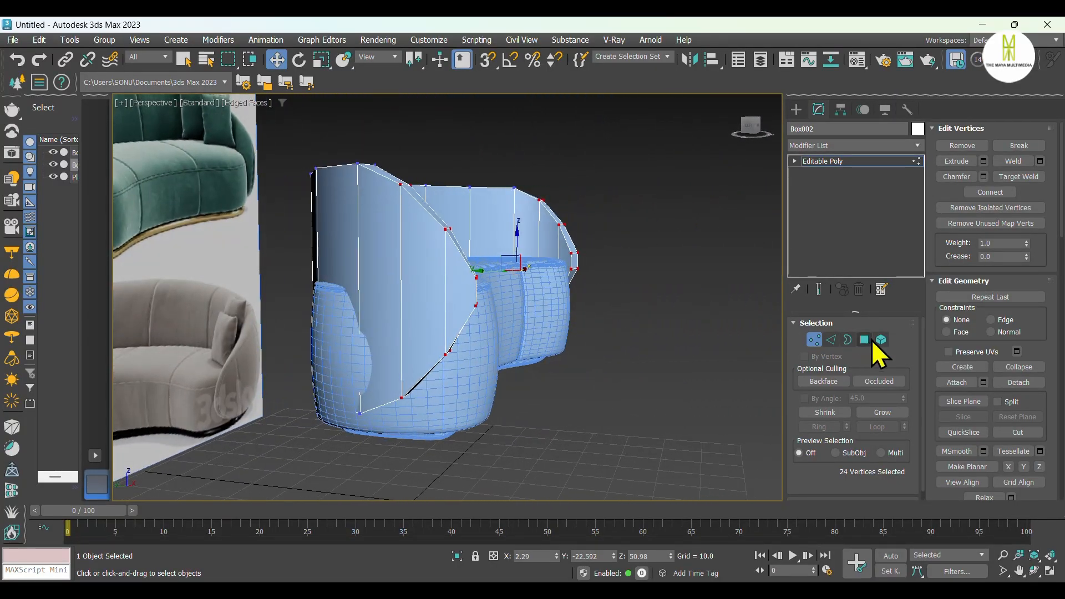
pyautogui.click(866, 340)
pyautogui.click(458, 290)
pyautogui.keyDown('ctrl'); pyautogui.click(424, 295); pyautogui.keyUp('ctrl')
pyautogui.keyDown('ctrl'); pyautogui.click(393, 300); pyautogui.keyUp('ctrl')
pyautogui.keyDown('ctrl'); pyautogui.click(352, 269); pyautogui.keyUp('ctrl')
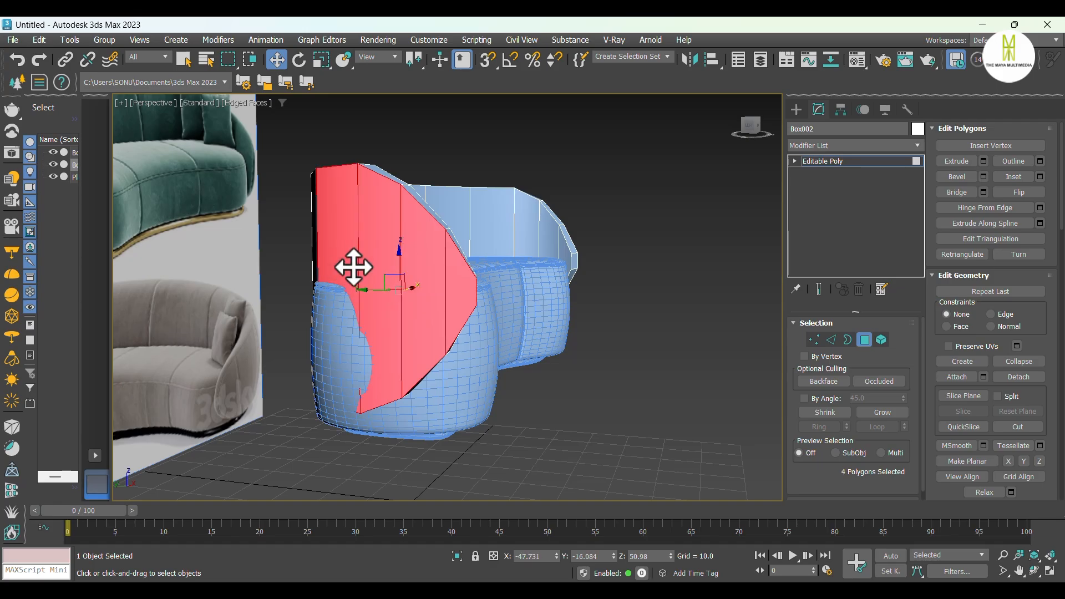
pyautogui.keyDown('alt'); pyautogui.moveTo(352, 268); pyautogui.dragTo(416, 279, button='middle'); pyautogui.keyUp('alt')
pyautogui.keyDown('ctrl'); pyautogui.click(270, 247); pyautogui.keyUp('ctrl')
pyautogui.scroll(-6, 611, 304)
pyautogui.keyDown('alt'); pyautogui.moveTo(619, 316); pyautogui.dragTo(450, 392, button='middle'); pyautogui.keyUp('alt')
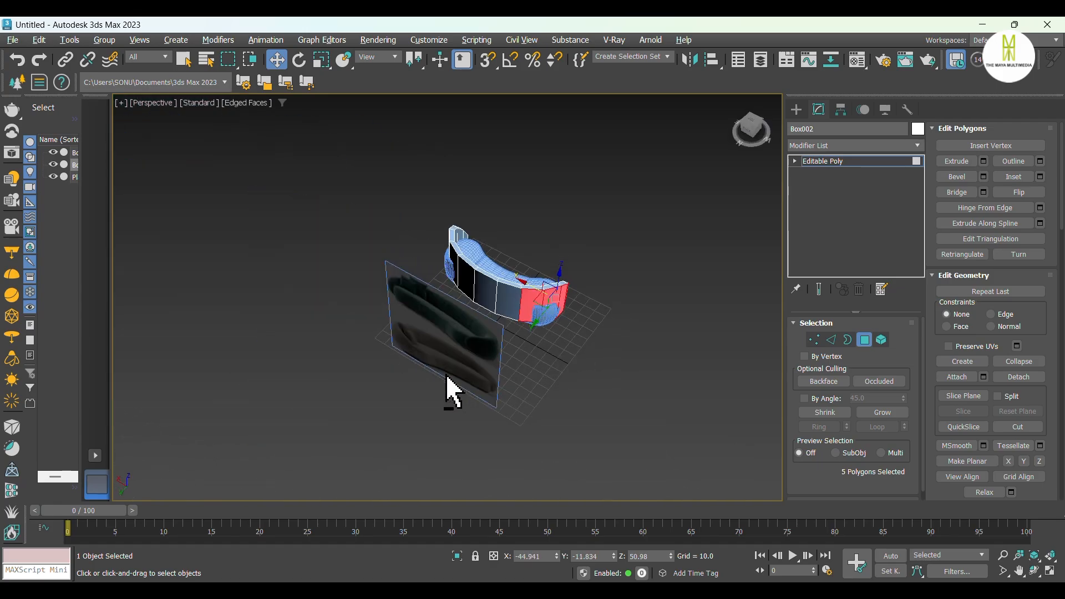
# Add the remaining outer back polygons and the opposite arm's outer polygons to the selection
pyautogui.scroll(5, 508, 285)
pyautogui.keyDown('ctrl'); pyautogui.click(488, 282); pyautogui.keyUp('ctrl')
pyautogui.keyDown('ctrl'); pyautogui.click(464, 278); pyautogui.keyUp('ctrl')
pyautogui.keyDown('ctrl'); pyautogui.click(415, 247); pyautogui.keyUp('ctrl')
pyautogui.keyDown('alt'); pyautogui.moveTo(415, 247); pyautogui.dragTo(481, 279, button='middle'); pyautogui.keyUp('alt')
pyautogui.keyDown('ctrl'); pyautogui.click(407, 389); pyautogui.keyUp('ctrl')
pyautogui.keyDown('ctrl'); pyautogui.click(357, 377); pyautogui.keyUp('ctrl')
pyautogui.keyDown('ctrl'); pyautogui.click(332, 368); pyautogui.keyUp('ctrl')
pyautogui.keyDown('alt'); pyautogui.moveTo(332, 369); pyautogui.dragTo(423, 345, button='middle'); pyautogui.keyUp('alt')
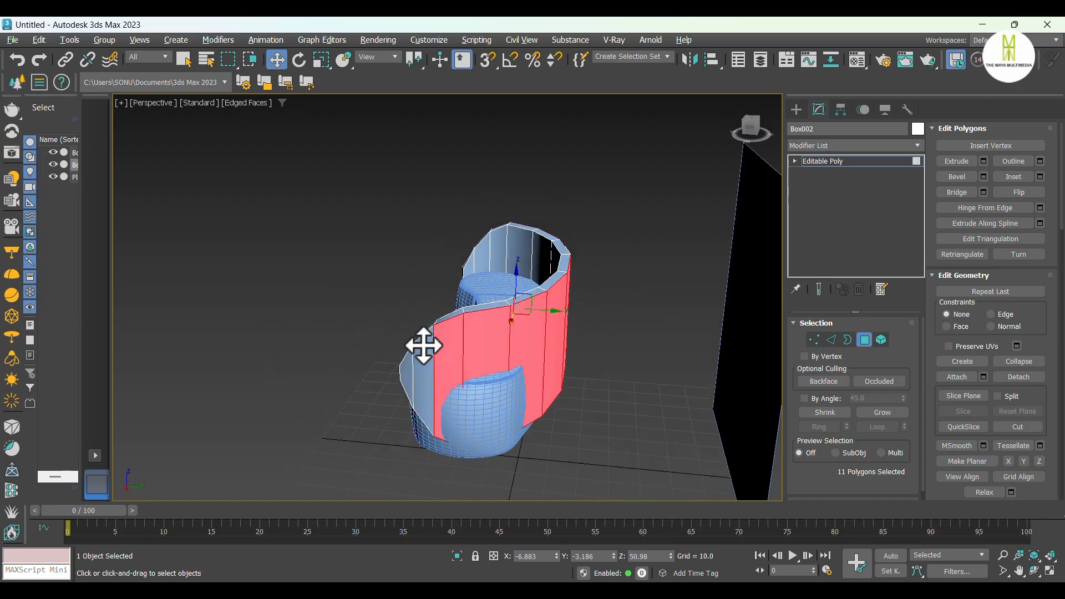
pyautogui.keyDown('ctrl'); pyautogui.click(428, 368); pyautogui.keyUp('ctrl')
pyautogui.keyDown('ctrl'); pyautogui.click(418, 364); pyautogui.keyUp('ctrl')
pyautogui.rightClick(432, 352)
pyautogui.click(324, 391)
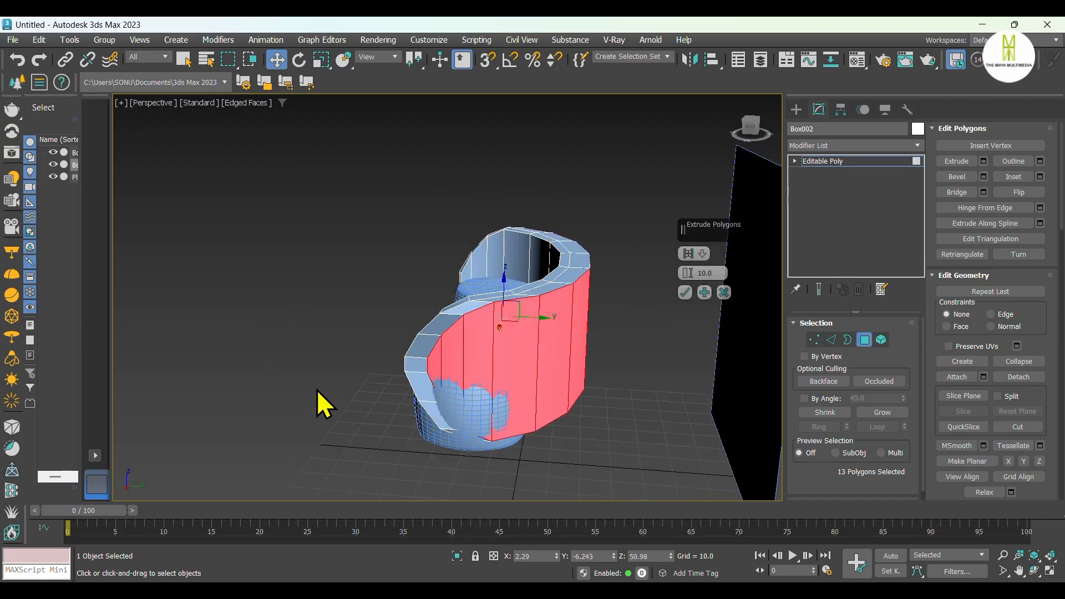
pyautogui.keyDown('alt'); pyautogui.moveTo(488, 374); pyautogui.dragTo(649, 325, button='middle'); pyautogui.keyUp('alt')
pyautogui.click(724, 294)
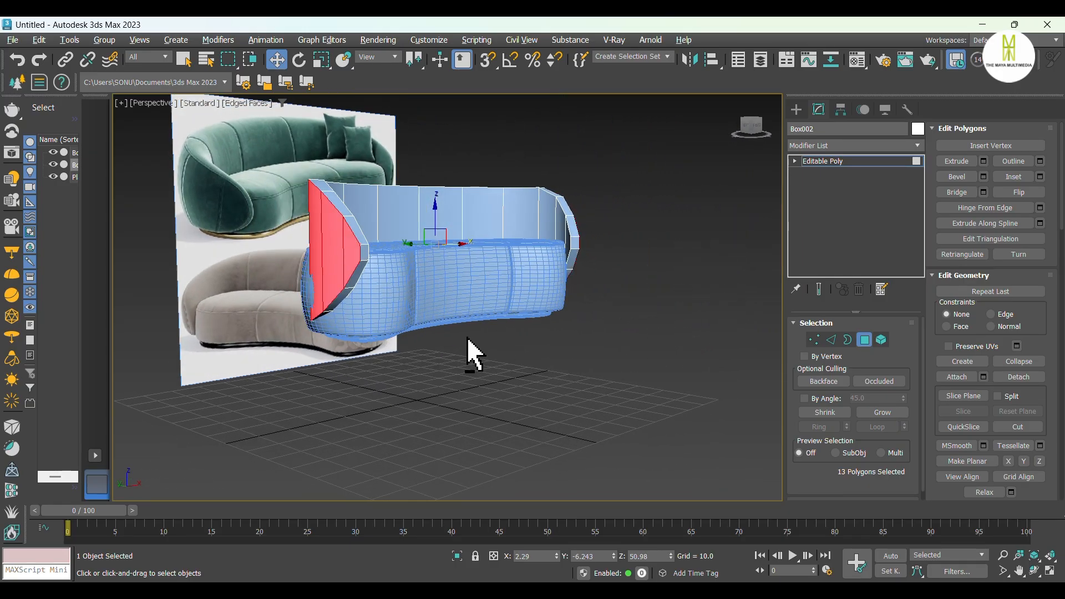
pyautogui.keyDown('alt'); pyautogui.moveTo(468, 341); pyautogui.dragTo(529, 345, button='middle'); pyautogui.keyUp('alt')
# Convert the whole backrest to an Editable Poly again
pyautogui.click(796, 109)
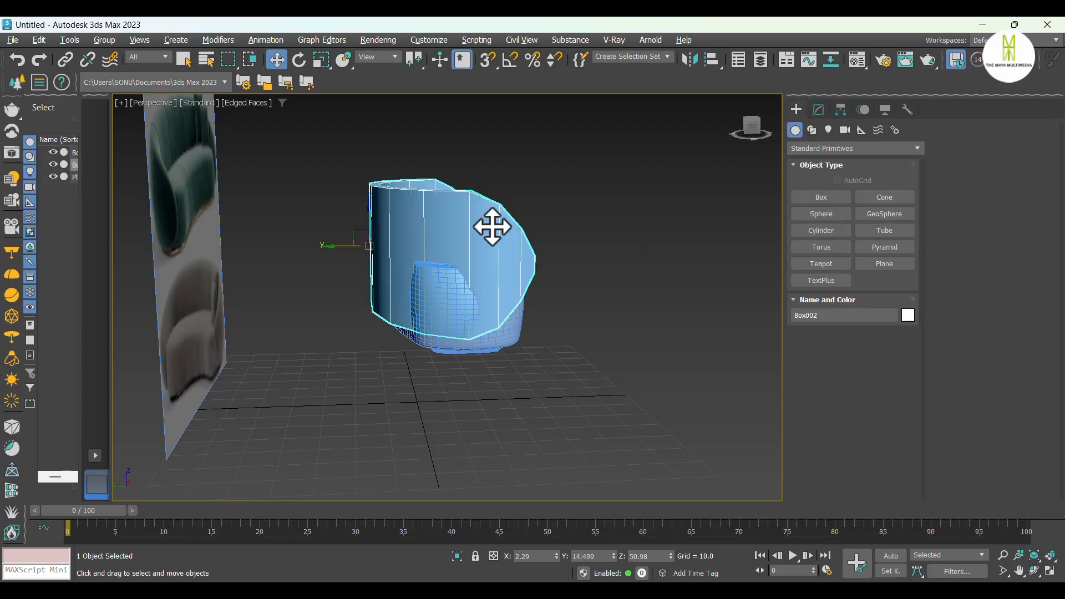
pyautogui.rightClick(488, 226)
pyautogui.moveTo(555, 408)
pyautogui.click(642, 427)
pyautogui.rightClick(490, 250)
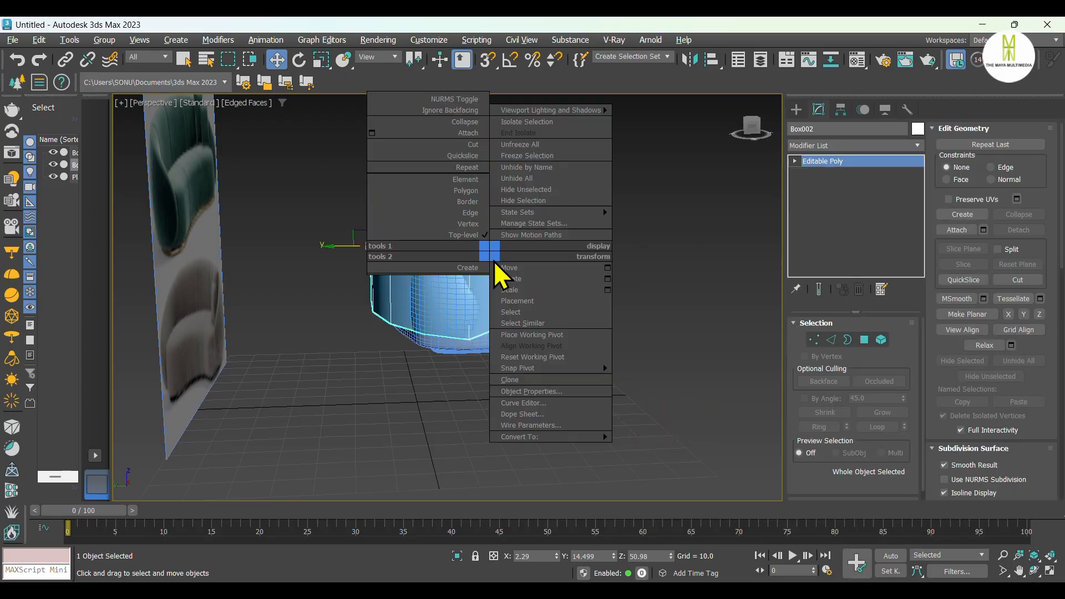
pyautogui.click(440, 369)
# Return to polygon editing on the backrest with its outer polygons selected
pyautogui.click(865, 339)
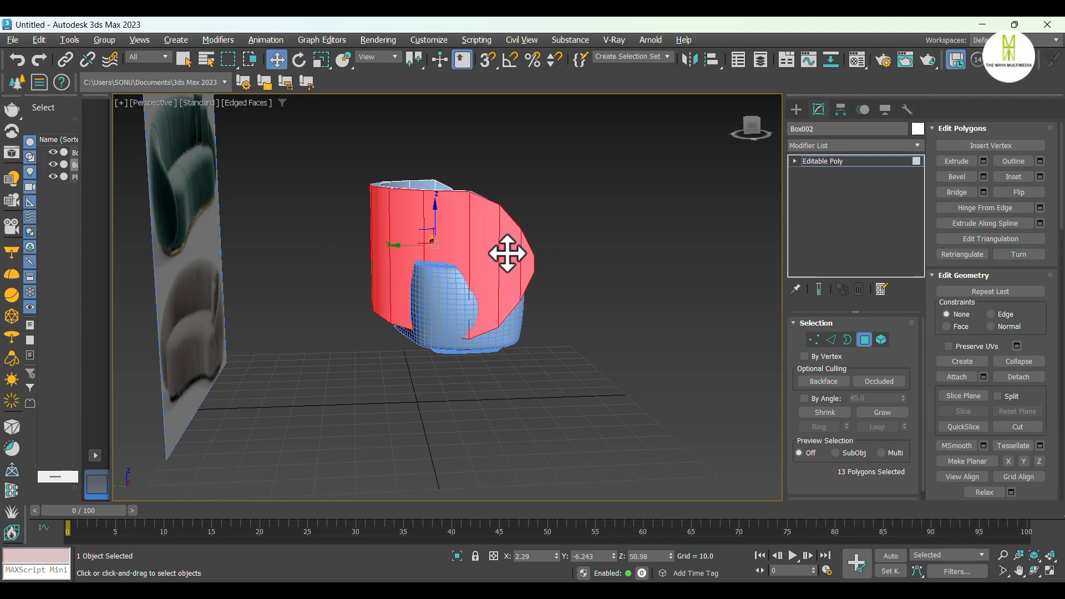
pyautogui.keyDown('alt'); pyautogui.moveTo(623, 282); pyautogui.dragTo(290, 331, button='middle'); pyautogui.keyUp('alt')
pyautogui.hotkey('shift', 'e')
pyautogui.keyDown('alt'); pyautogui.moveTo(361, 323); pyautogui.dragTo(418, 323, button='middle'); pyautogui.keyUp('alt')
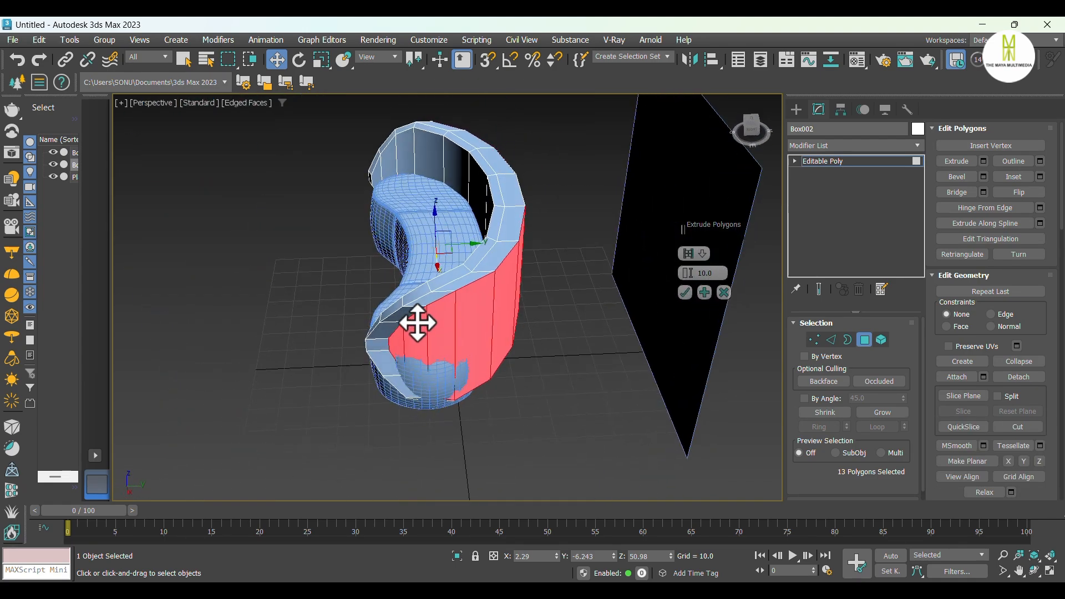
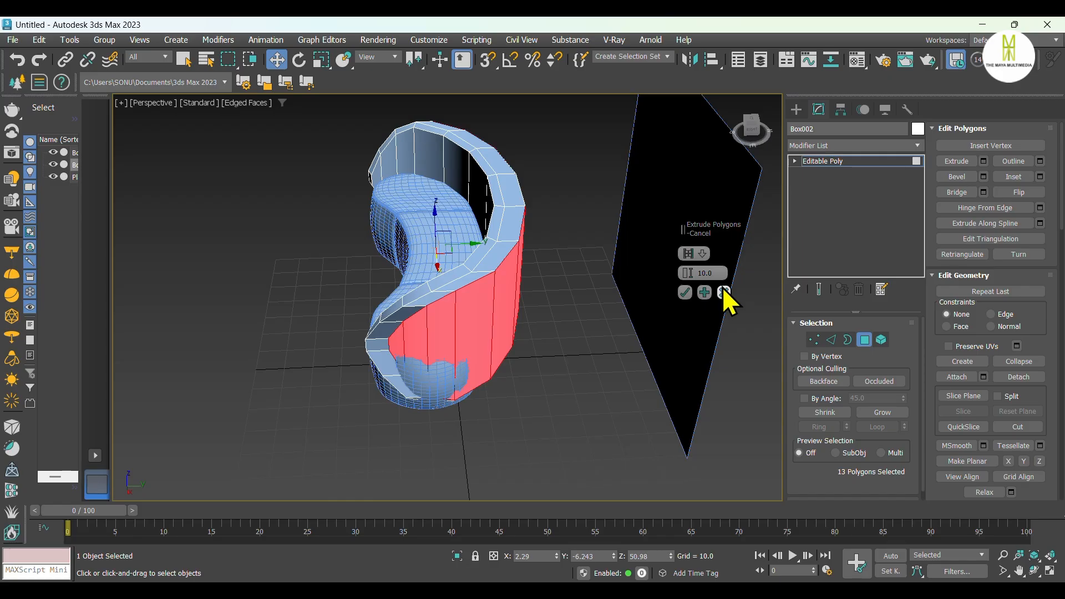
pyautogui.moveTo(686, 274); pyautogui.dragTo(685, 267)
pyautogui.click(724, 294)
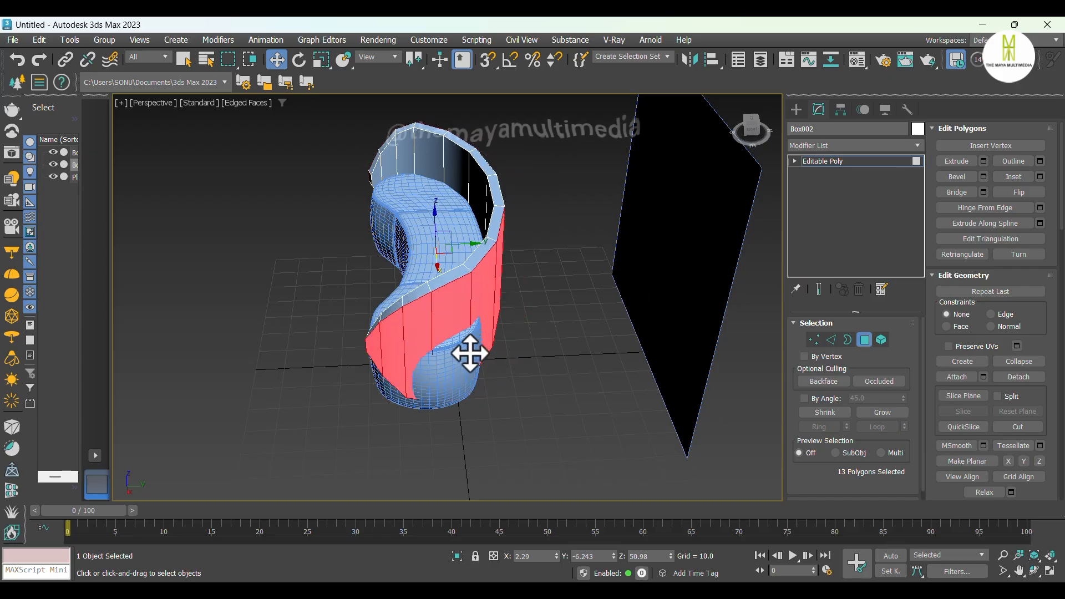
# Scale the backrest's selected outer polygons outward to make the backrest thicker
pyautogui.keyDown('alt'); pyautogui.moveTo(480, 347); pyautogui.dragTo(453, 312, button='middle'); pyautogui.keyUp('alt')
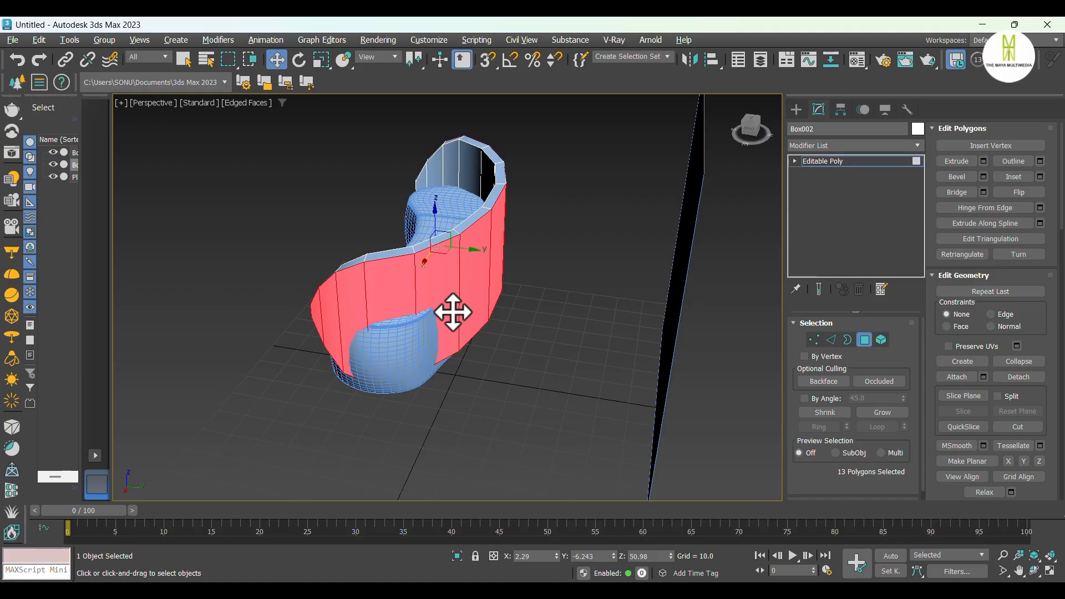
pyautogui.press('r')
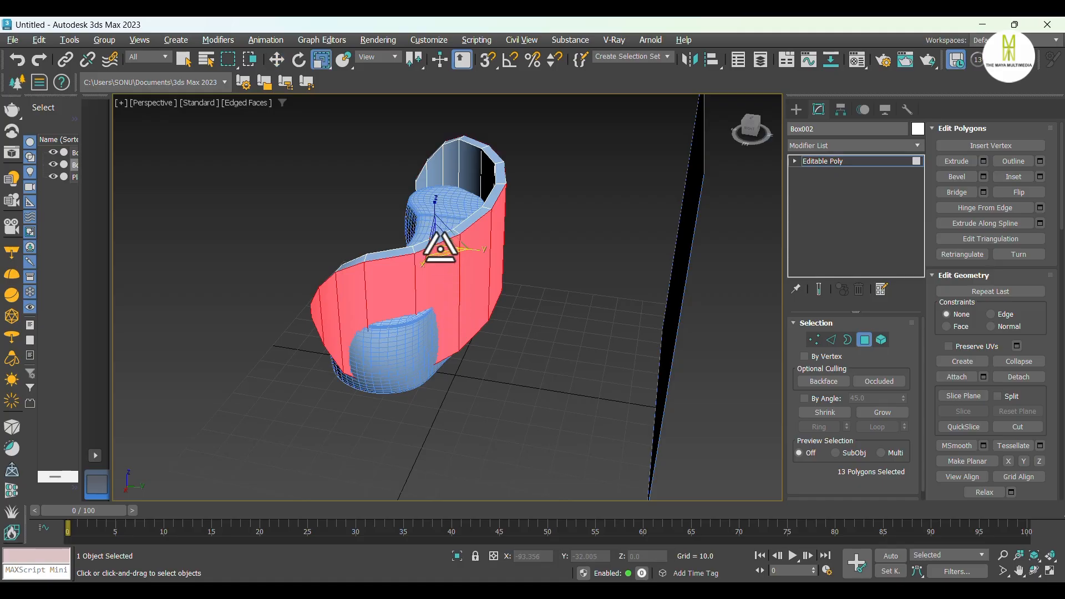
pyautogui.moveTo(440, 245); pyautogui.dragTo(440, 252)
pyautogui.keyDown('alt'); pyautogui.moveTo(441, 253); pyautogui.dragTo(693, 344, button='middle'); pyautogui.keyUp('alt')
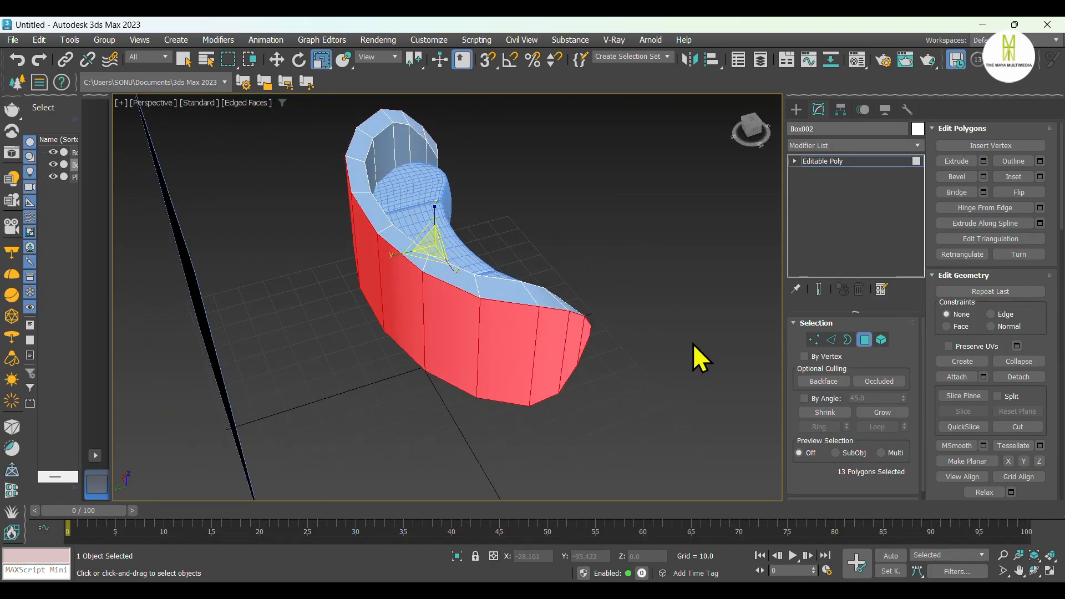
# Scale the outer polygons slightly inward in the top view to thin the backrest a little
pyautogui.press('t')
pyautogui.scroll(4, 452, 168)
pyautogui.scroll(-2, 516, 250)
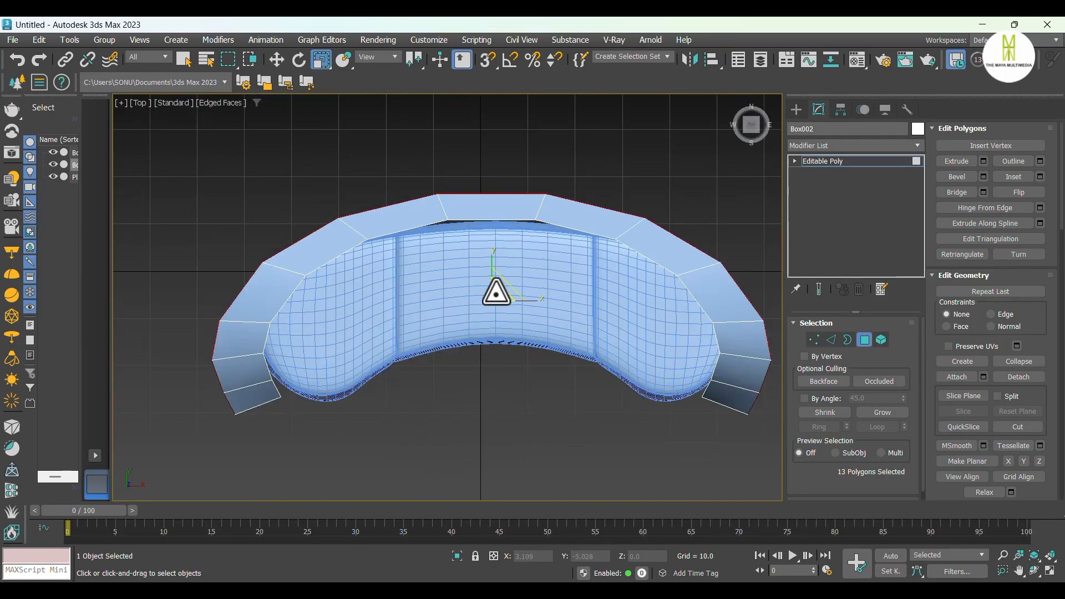
pyautogui.moveTo(495, 292); pyautogui.dragTo(498, 294)
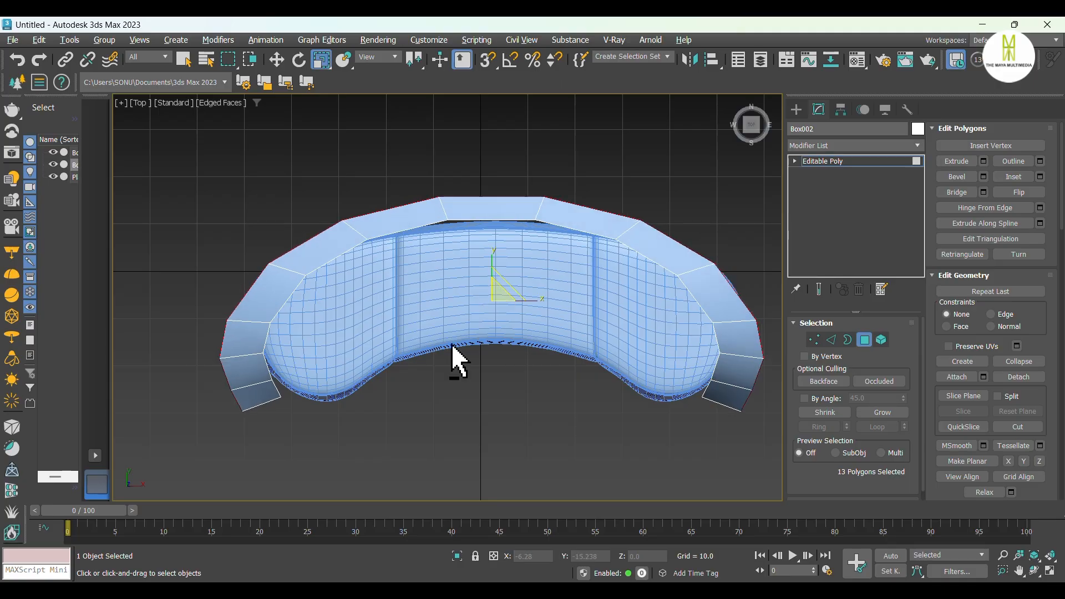
# Check the backrest's thickness and scale its outer polygons uniformly to 105% in the top view
pyautogui.keyDown('alt'); pyautogui.moveTo(452, 357); pyautogui.dragTo(430, 303, button='middle'); pyautogui.keyUp('alt')
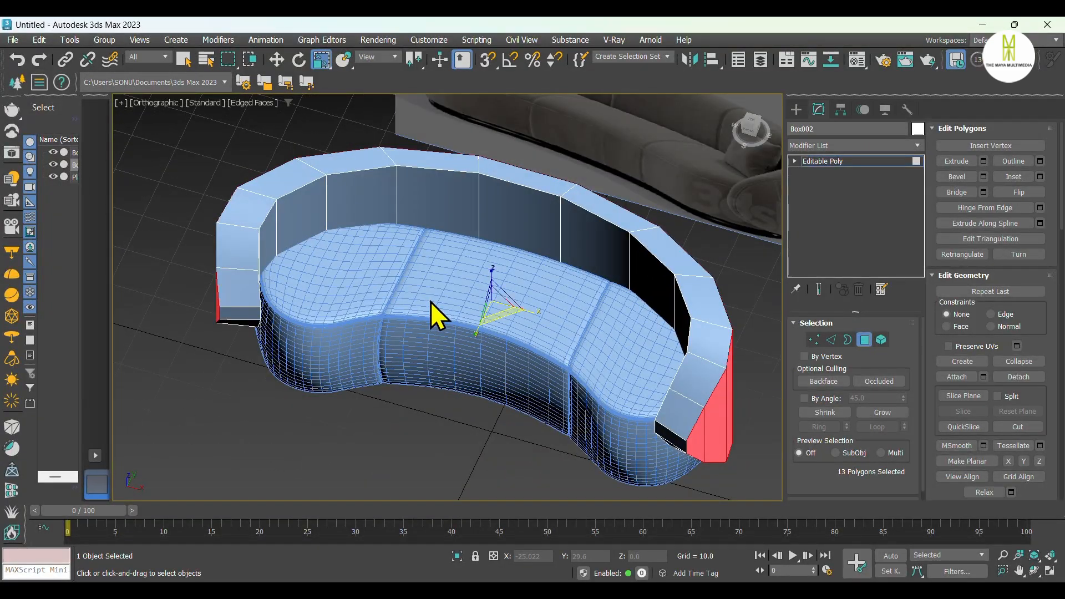
pyautogui.press('t')
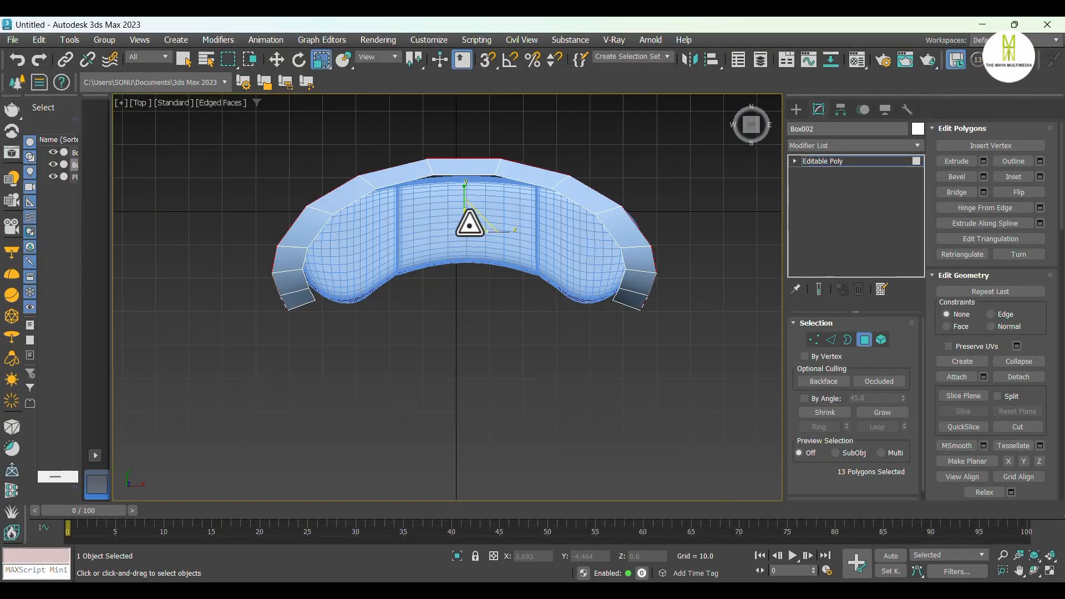
pyautogui.moveTo(469, 223); pyautogui.dragTo(471, 222)
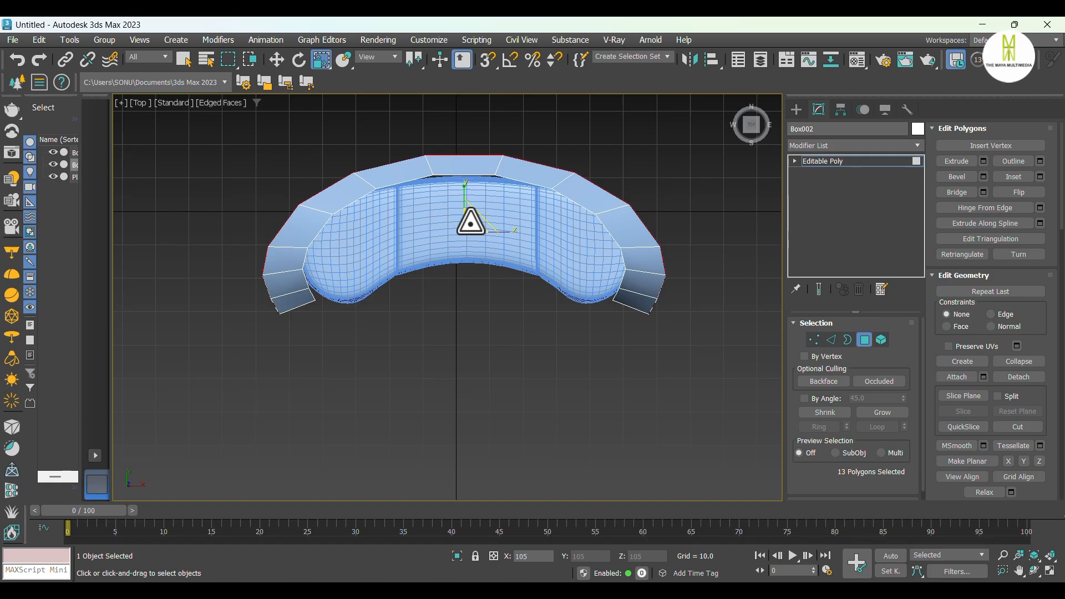
# Switch to edge editing and select the upper and lower edge loops along the backrest's outer side
pyautogui.keyDown('alt'); pyautogui.moveTo(562, 321); pyautogui.dragTo(452, 263, button='middle'); pyautogui.keyUp('alt')
pyautogui.press('p')
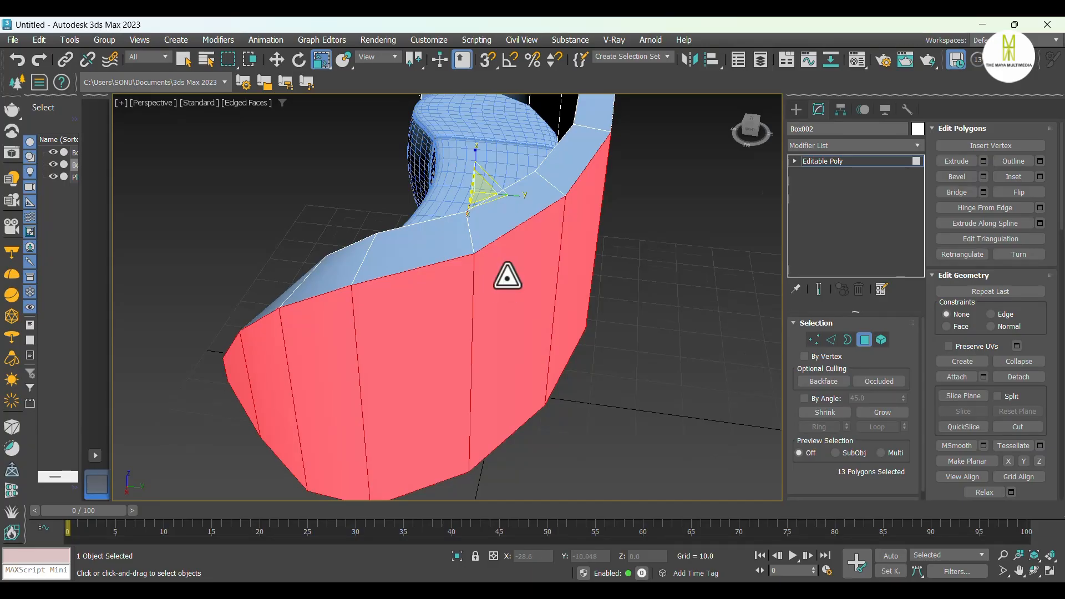
pyautogui.keyDown('alt'); pyautogui.moveTo(508, 275); pyautogui.dragTo(385, 302, button='middle'); pyautogui.keyUp('alt')
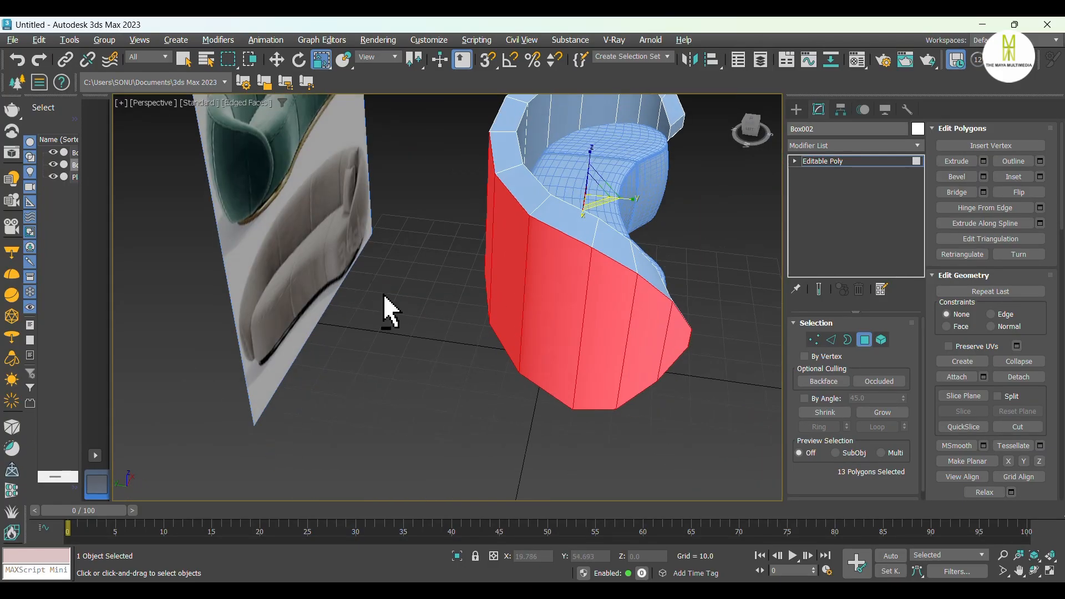
pyautogui.click(830, 340)
pyautogui.doubleClick(609, 254)
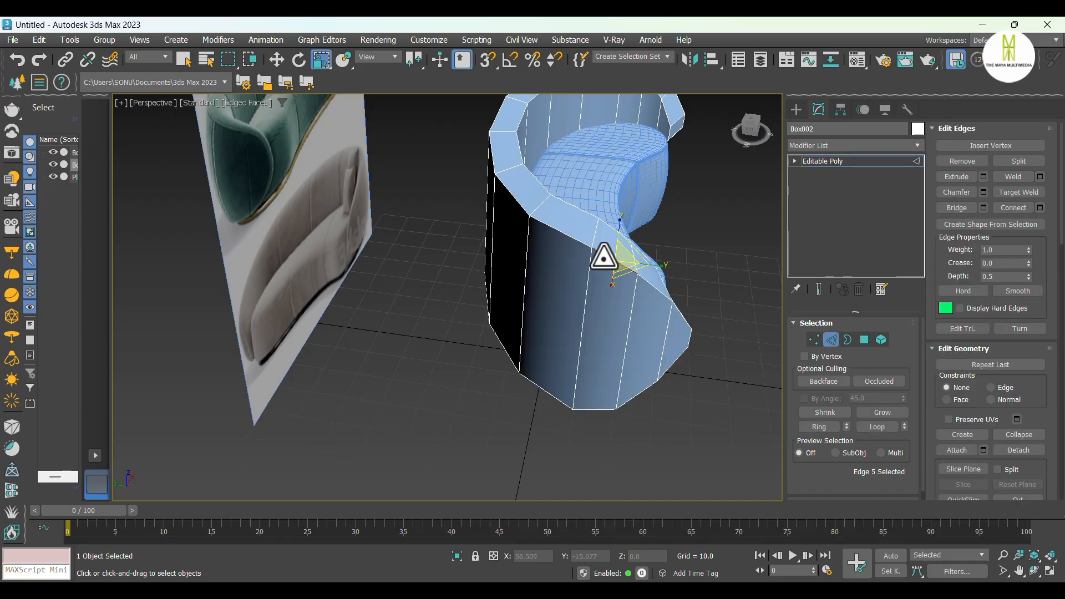
pyautogui.keyDown('ctrl'); pyautogui.click(605, 412); pyautogui.keyUp('ctrl')
pyautogui.keyDown('ctrl'); pyautogui.doubleClick(555, 399); pyautogui.keyUp('ctrl')
# Add the border edges at the front end of one arm to the selection
pyautogui.keyDown('alt'); pyautogui.moveTo(656, 401); pyautogui.dragTo(468, 331, button='middle'); pyautogui.keyUp('alt')
pyautogui.scroll(4, 501, 299)
pyautogui.keyDown('ctrl'); pyautogui.click(460, 309); pyautogui.keyUp('ctrl')
pyautogui.keyDown('ctrl'); pyautogui.click(484, 275); pyautogui.keyUp('ctrl')
pyautogui.keyDown('ctrl'); pyautogui.click(490, 311); pyautogui.keyUp('ctrl')
pyautogui.scroll(3, 343, 217)
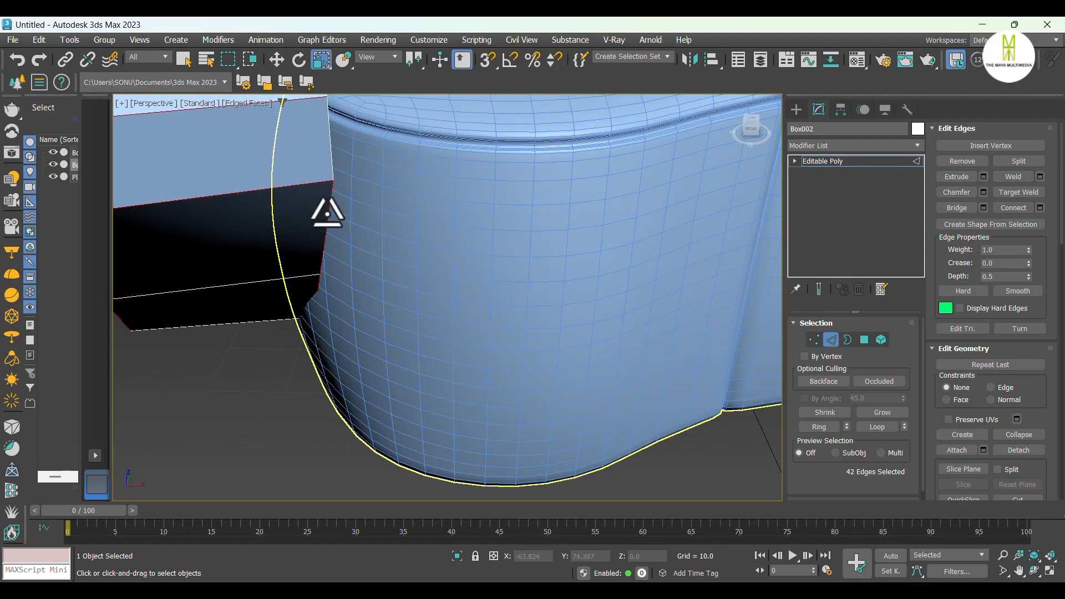
# Add the edge loop along the backrest's inner rim to the selection
pyautogui.scroll(-5, 338, 204)
pyautogui.keyDown('alt'); pyautogui.moveTo(338, 205); pyautogui.dragTo(356, 290, button='middle'); pyautogui.keyUp('alt')
pyautogui.scroll(2, 356, 290)
pyautogui.keyDown('ctrl'); pyautogui.click(357, 290); pyautogui.keyUp('ctrl')
pyautogui.keyDown('ctrl'); pyautogui.doubleClick(366, 242); pyautogui.keyUp('ctrl')
pyautogui.scroll(-5, 344, 244)
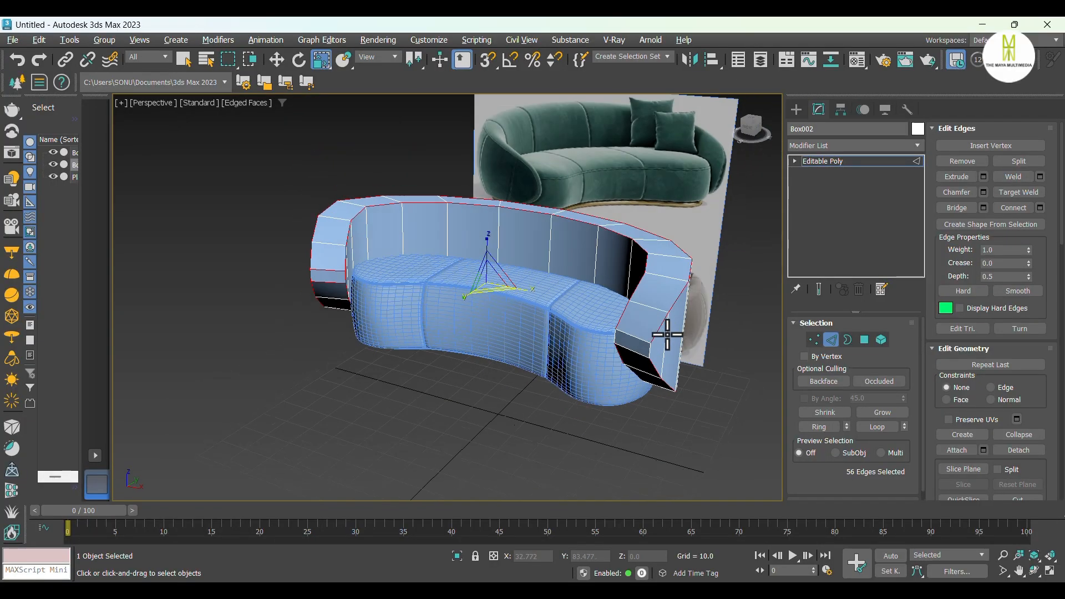
# Add the two cross edges at the front end of the opposite arm to the selection
pyautogui.keyDown('alt'); pyautogui.moveTo(667, 338); pyautogui.dragTo(642, 218, button='middle'); pyautogui.keyUp('alt')
pyautogui.scroll(6, 658, 238)
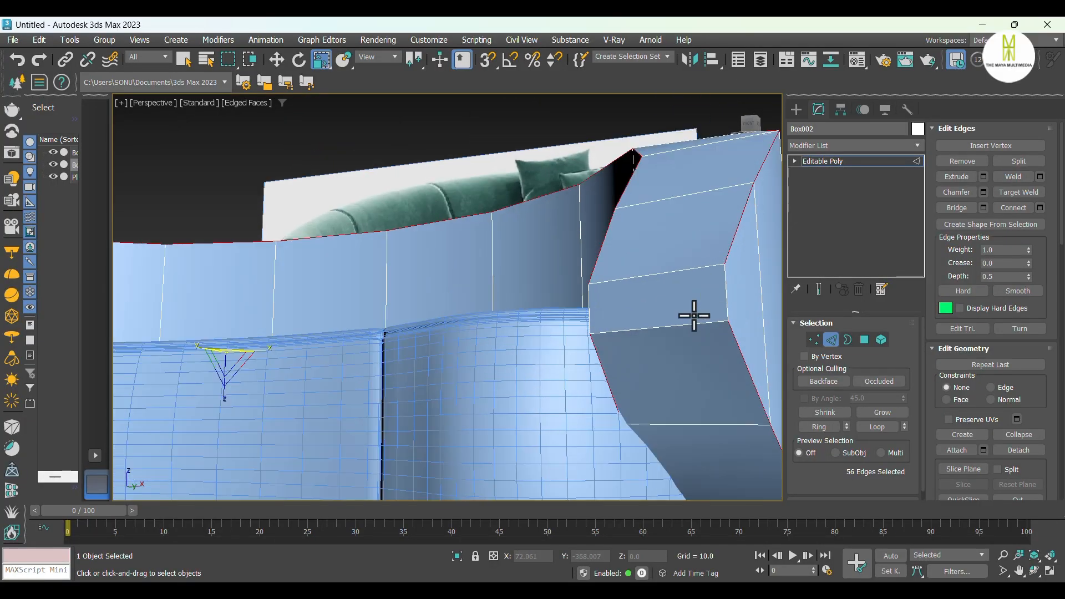
pyautogui.keyDown('ctrl'); pyautogui.click(669, 271); pyautogui.keyUp('ctrl')
pyautogui.keyDown('ctrl'); pyautogui.click(667, 328); pyautogui.keyUp('ctrl')
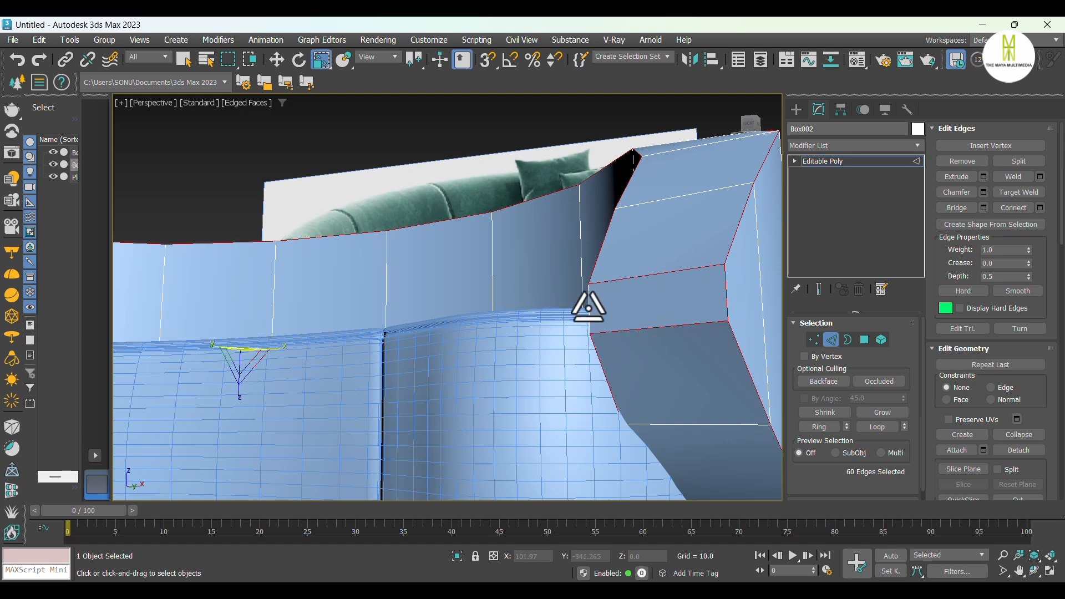
# Chamfer the selected backrest edges with an amount of about 2.05
pyautogui.scroll(-5, 588, 306)
pyautogui.keyDown('alt'); pyautogui.moveTo(629, 294); pyautogui.dragTo(665, 357, button='middle'); pyautogui.keyUp('alt')
pyautogui.press('w')
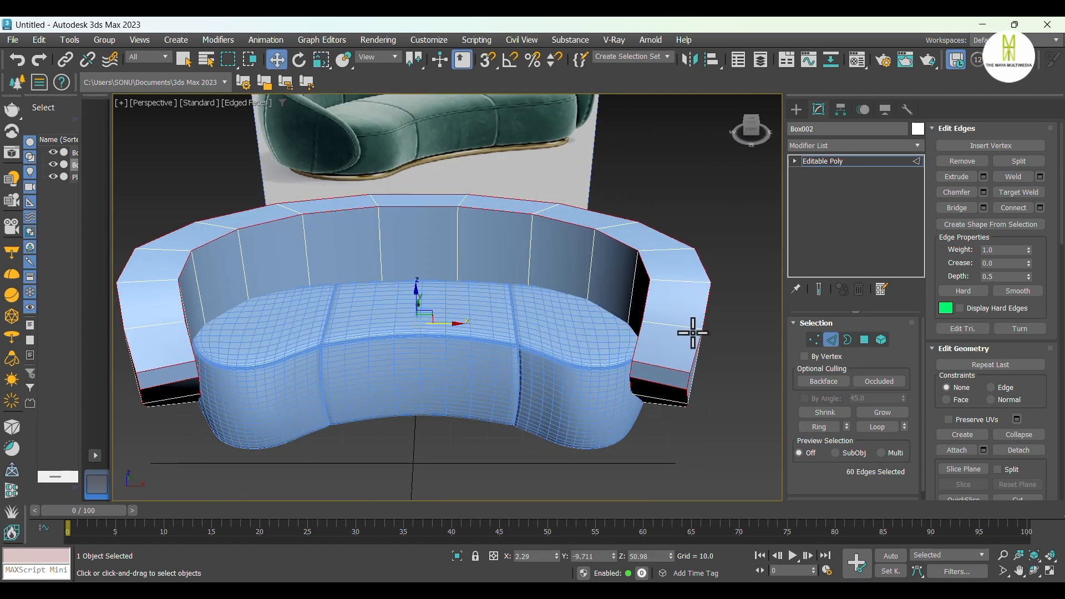
pyautogui.rightClick(692, 333)
pyautogui.click(595, 409)
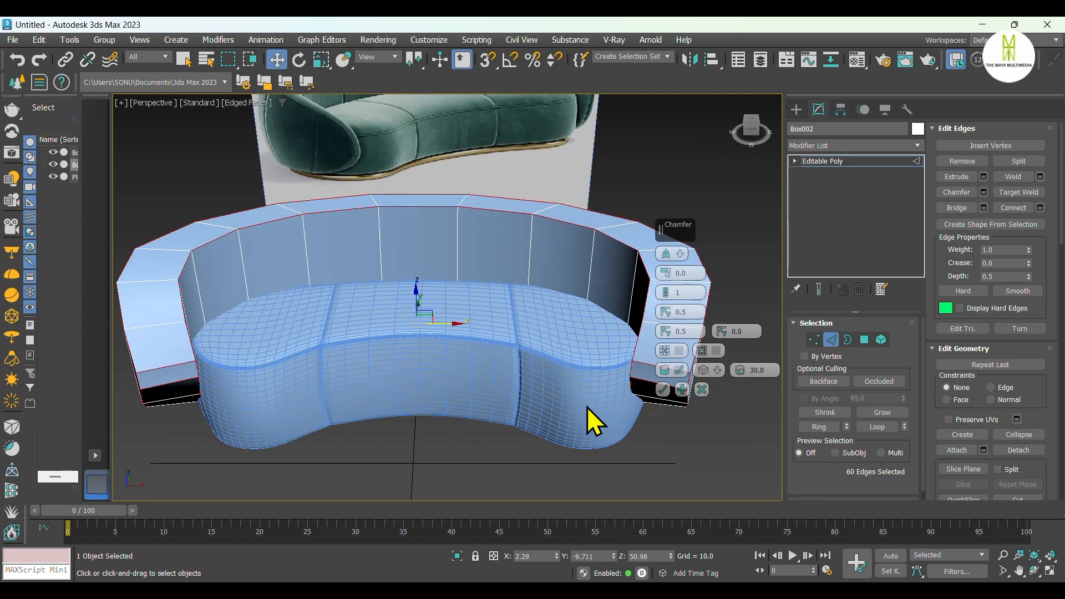
pyautogui.moveTo(686, 372); pyautogui.dragTo(537, 314, button='middle')
pyautogui.scroll(5, 537, 314)
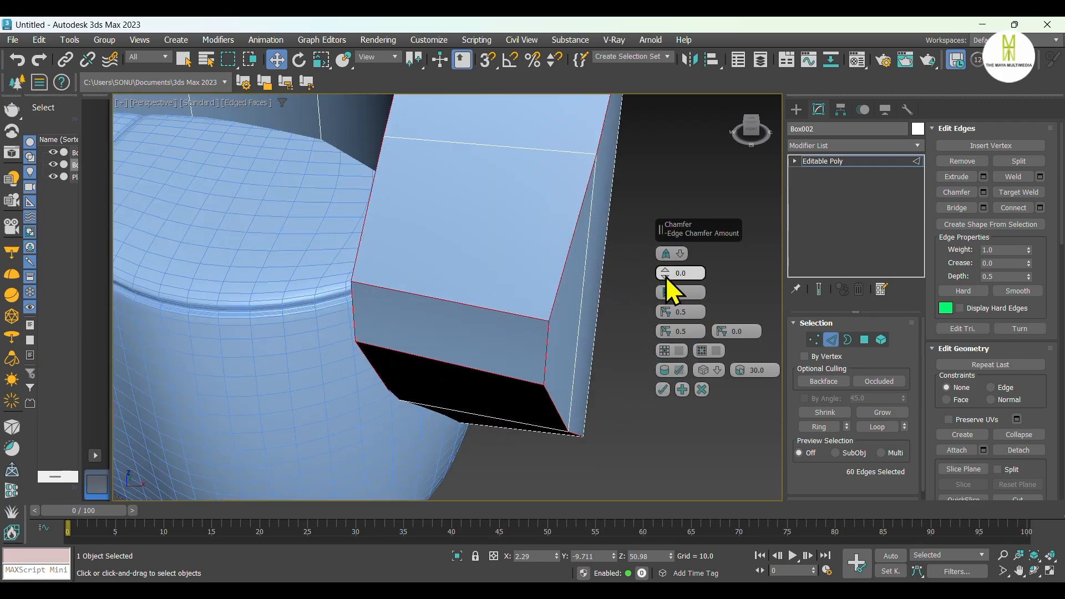
pyautogui.moveTo(666, 277); pyautogui.dragTo(664, 269)
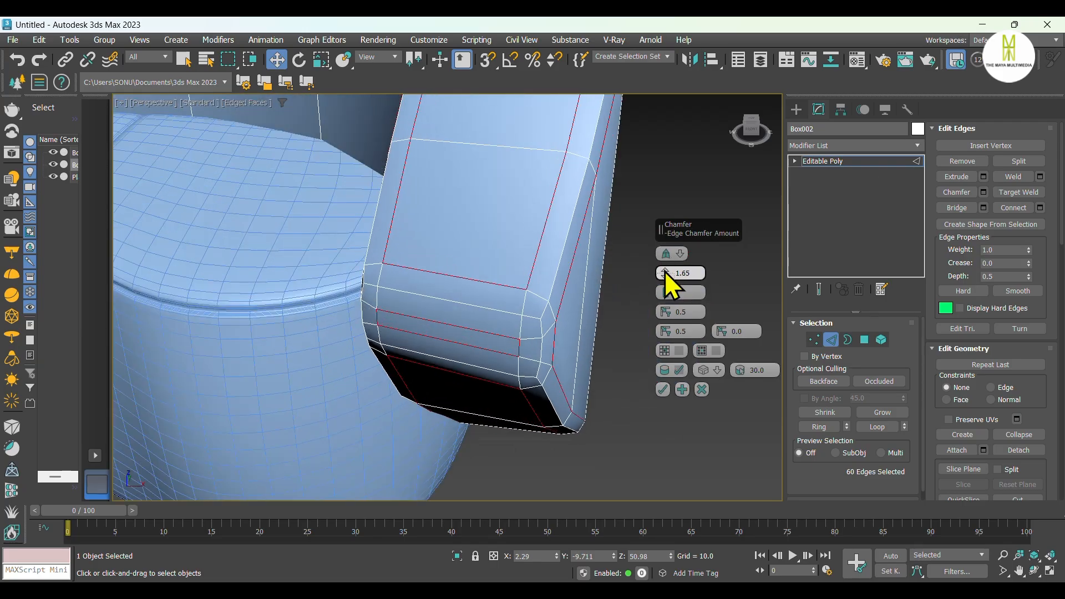
# Increase the chamfer's connect edge segments and apply the chamfer to the backrest edges
pyautogui.keyDown('alt'); pyautogui.moveTo(503, 311); pyautogui.dragTo(521, 277, button='middle'); pyautogui.keyUp('alt')
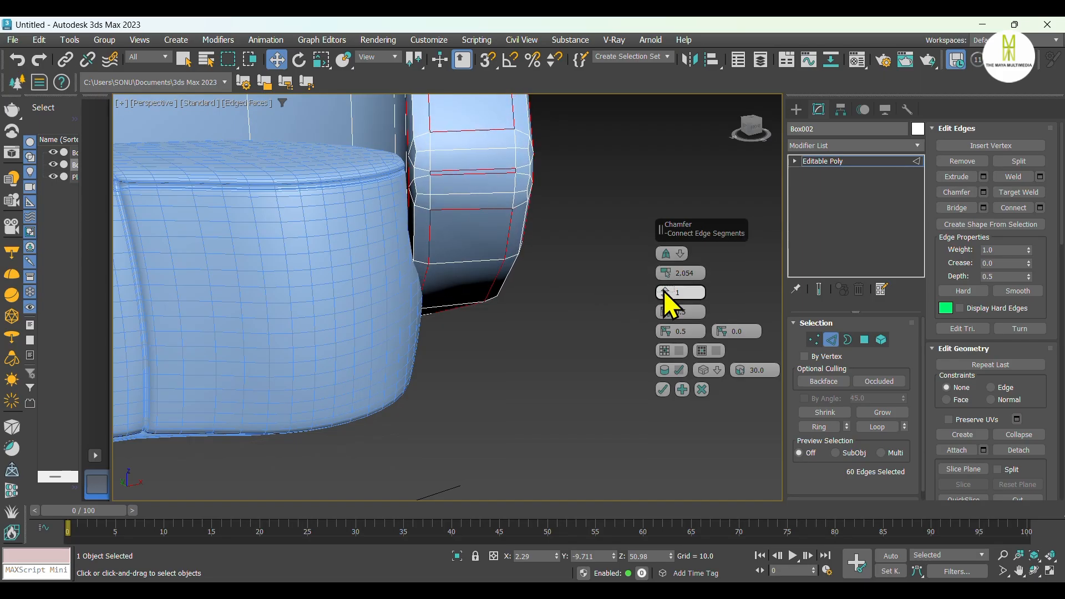
pyautogui.click(664, 290)
pyautogui.click(664, 291)
pyautogui.click(664, 290)
pyautogui.click(664, 387)
# Leave edge editing, deselect the backrest and show the sofa from the top
pyautogui.scroll(-6, 665, 387)
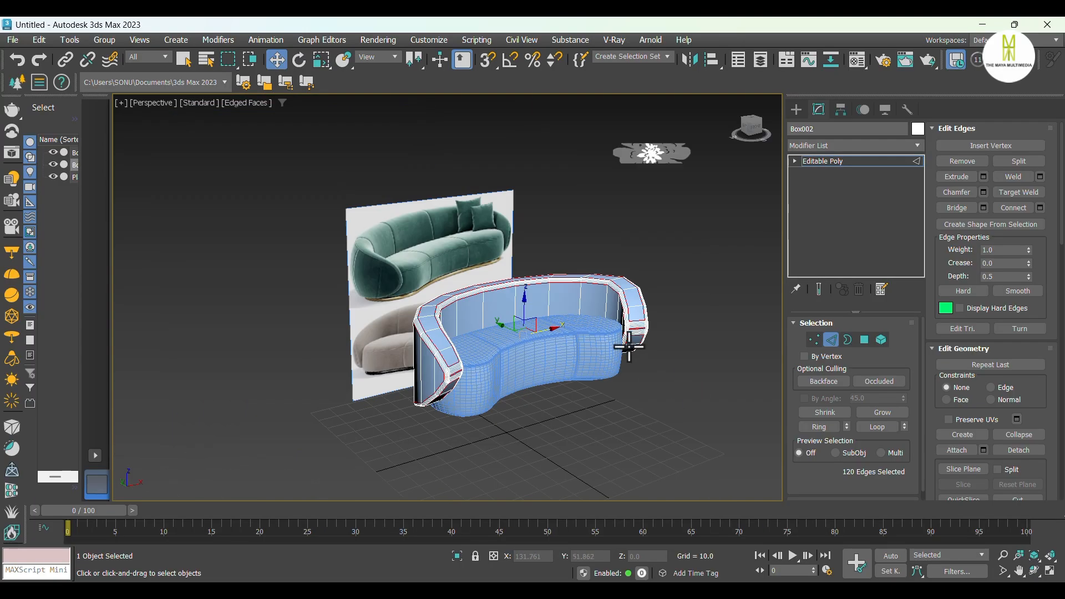
pyautogui.scroll(3, 631, 351)
pyautogui.keyDown('alt'); pyautogui.moveTo(632, 351); pyautogui.dragTo(597, 345, button='middle'); pyautogui.keyUp('alt')
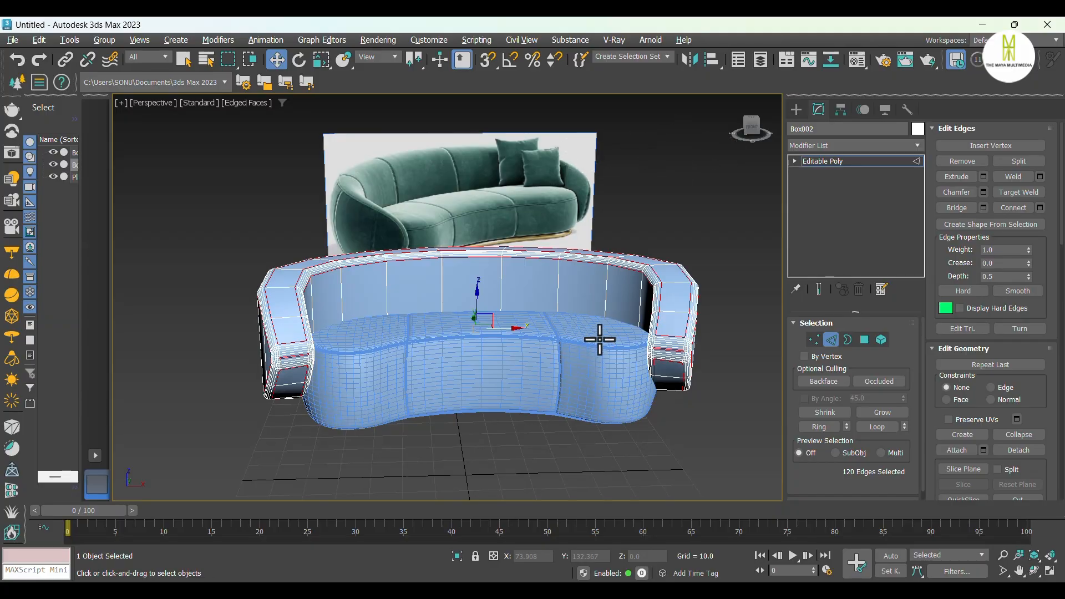
pyautogui.keyDown('alt'); pyautogui.moveTo(599, 339); pyautogui.dragTo(586, 357, button='middle'); pyautogui.keyUp('alt')
pyautogui.click(796, 109)
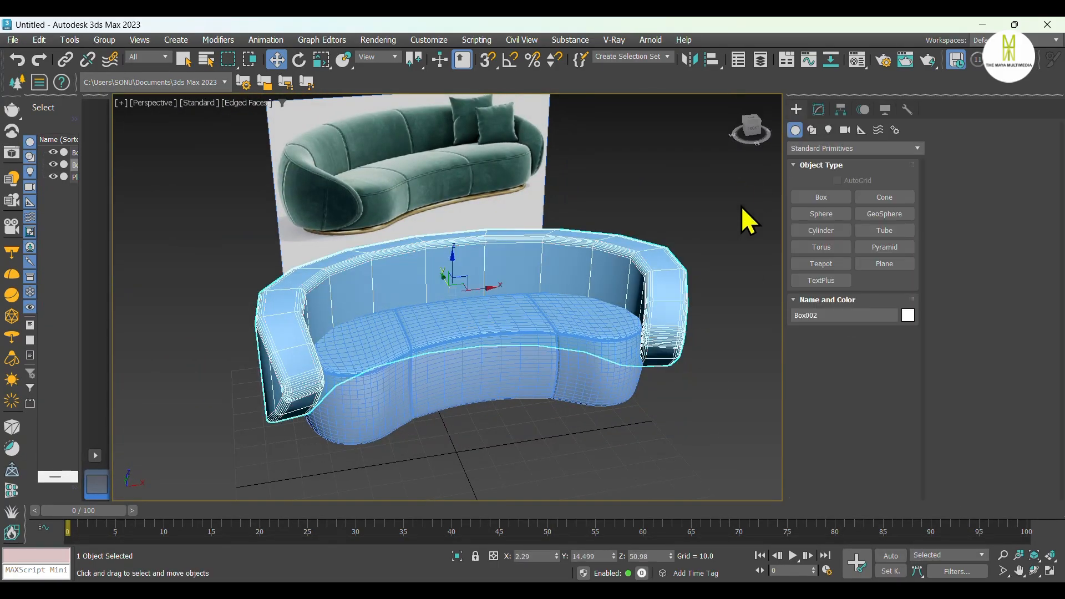
pyautogui.click(696, 281)
pyautogui.click(451, 341)
pyautogui.press('t')
pyautogui.click(453, 340)
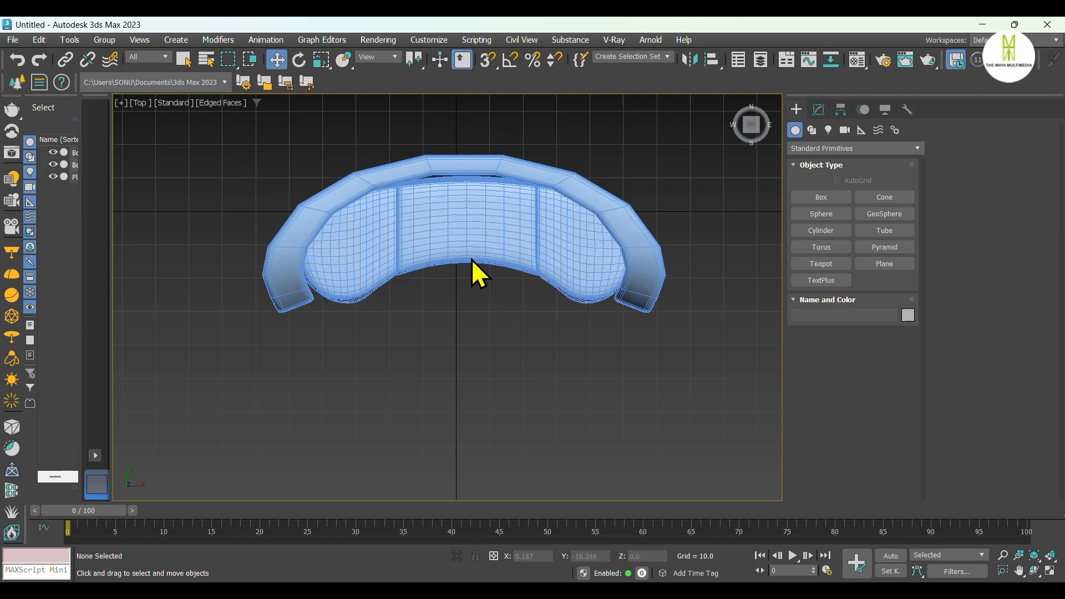
# Scale the seat to 115% along Y so it reaches into the backrest
pyautogui.click(462, 197)
pyautogui.press('r')
pyautogui.scroll(2, 463, 198)
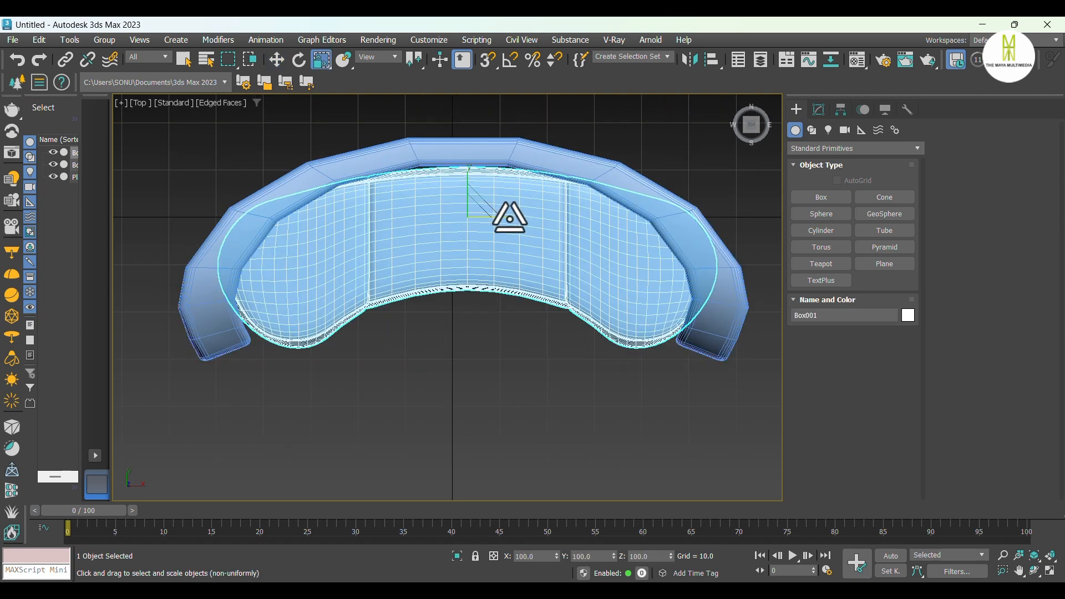
pyautogui.moveTo(510, 217); pyautogui.dragTo(506, 217)
pyautogui.hotkey('ctrl', 'z')
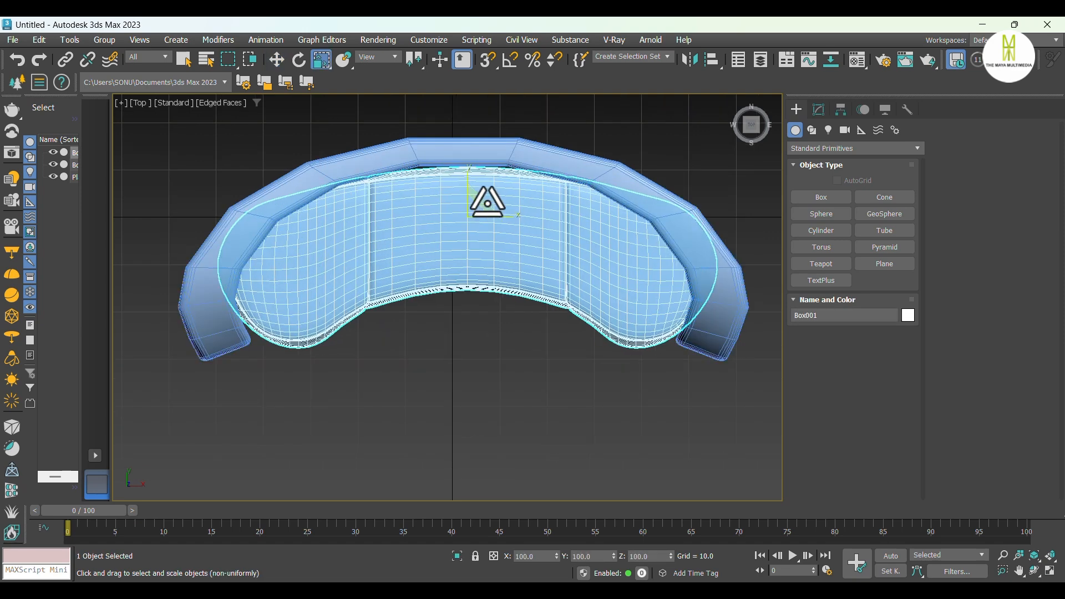
pyautogui.moveTo(469, 178); pyautogui.dragTo(472, 172)
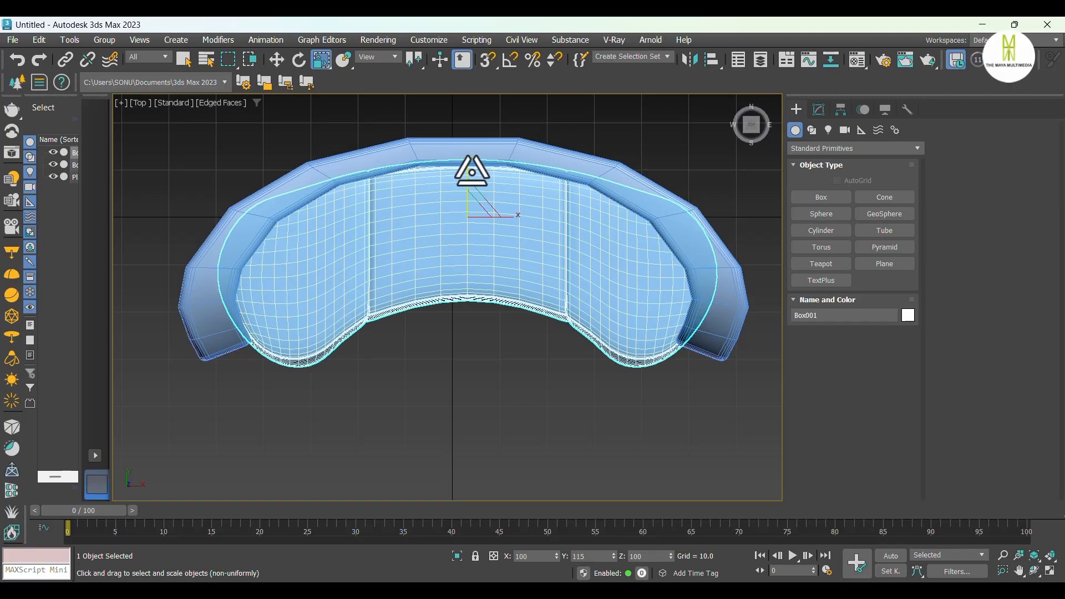
# Return to the perspective view, deselect the seat and hide the edged faces
pyautogui.press('w')
pyautogui.press('p')
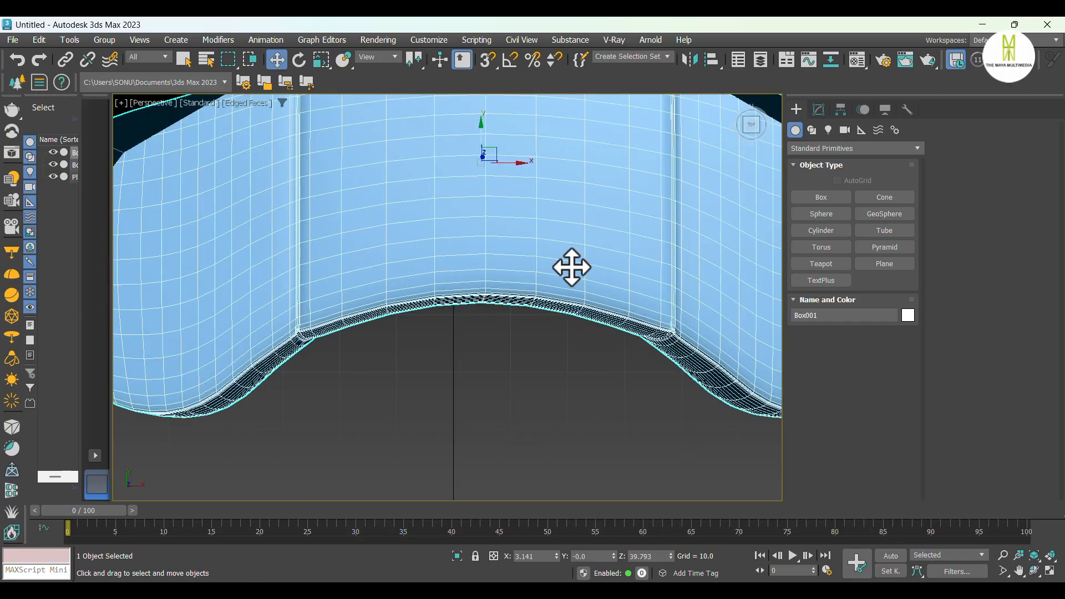
pyautogui.scroll(-3, 570, 268)
pyautogui.keyDown('alt'); pyautogui.moveTo(501, 382); pyautogui.dragTo(524, 380, button='middle'); pyautogui.keyUp('alt')
pyautogui.scroll(-5, 494, 335)
pyautogui.scroll(3, 514, 328)
pyautogui.click(561, 356)
pyautogui.scroll(3, 564, 377)
pyautogui.press('F4')
# Apply a TurboSmooth modifier to the backrest and inspect its smoothed shape
pyautogui.click(585, 245)
pyautogui.click(819, 110)
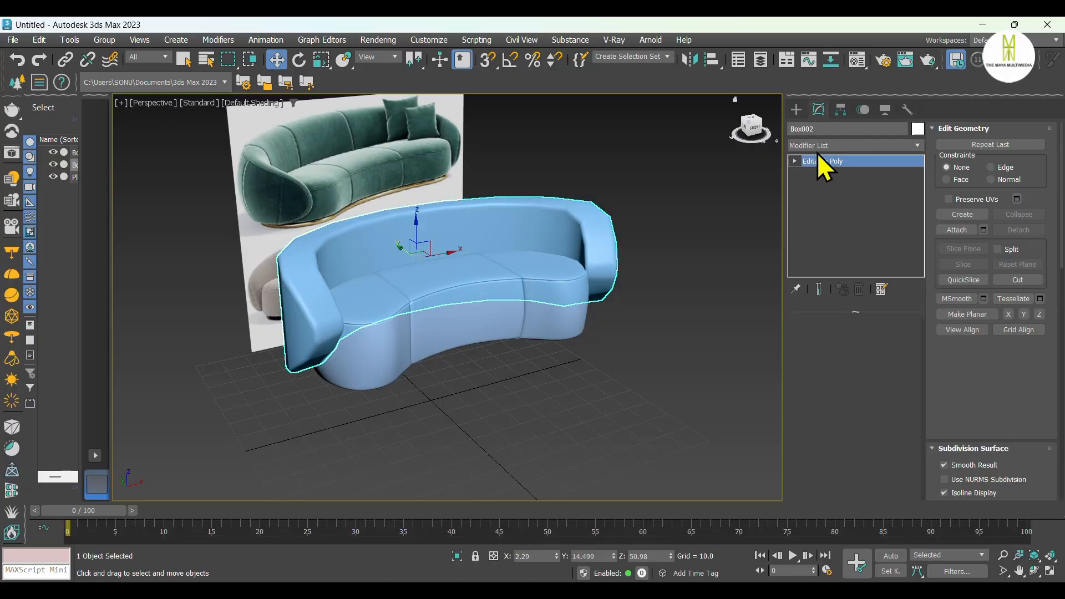
pyautogui.click(817, 146)
pyautogui.scroll(-10, 829, 278)
pyautogui.click(822, 309)
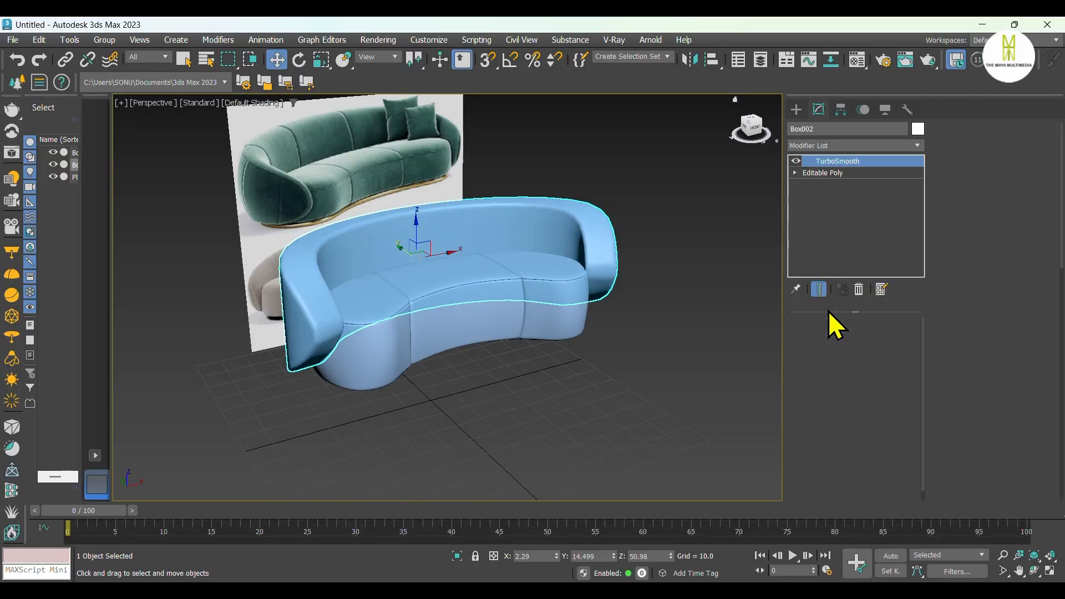
pyautogui.keyDown('alt'); pyautogui.moveTo(646, 304); pyautogui.dragTo(588, 333, button='middle'); pyautogui.keyUp('alt')
pyautogui.click(661, 289)
pyautogui.click(409, 285)
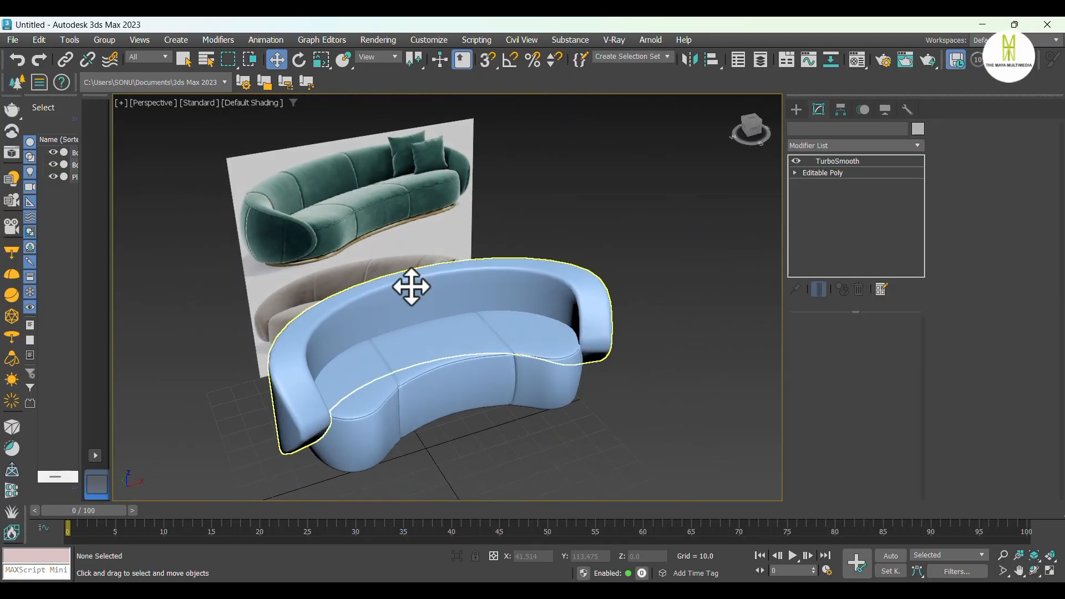
# Convert the smoothed backrest to an Editable Poly and start editing its edges with edged faces shown
pyautogui.rightClick(458, 297)
pyautogui.click(616, 488)
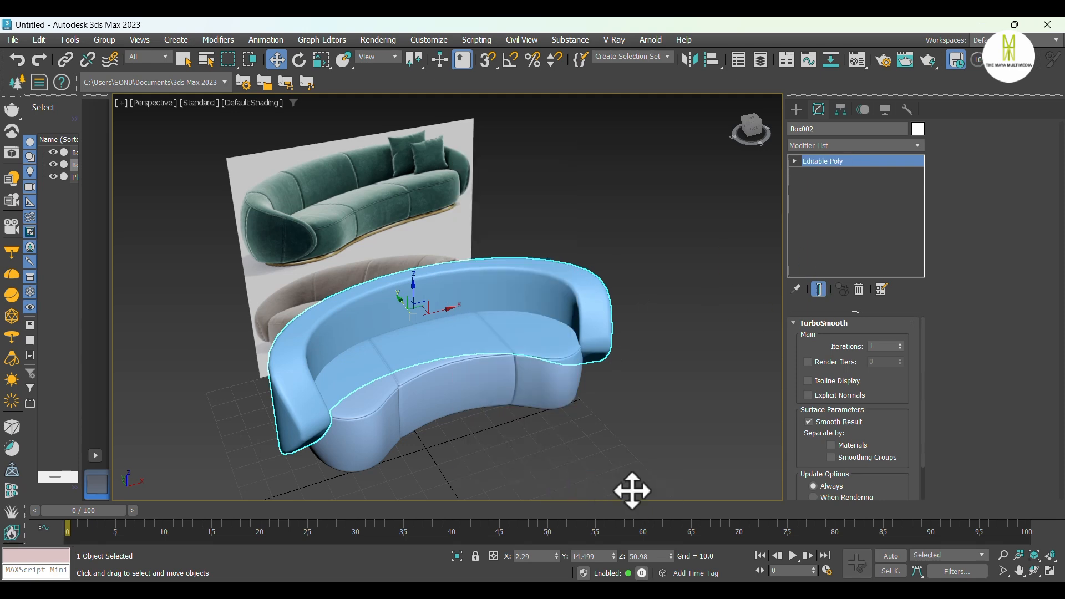
pyautogui.click(830, 339)
pyautogui.press('F4')
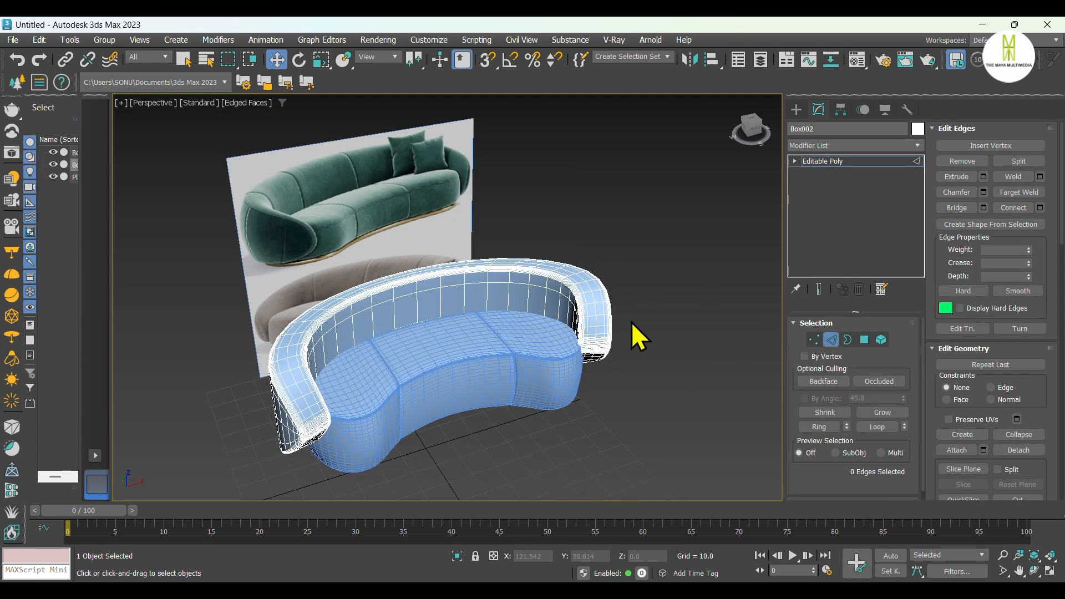
# Select the backrest's edge rings that span the two seat seams
pyautogui.scroll(10, 363, 348)
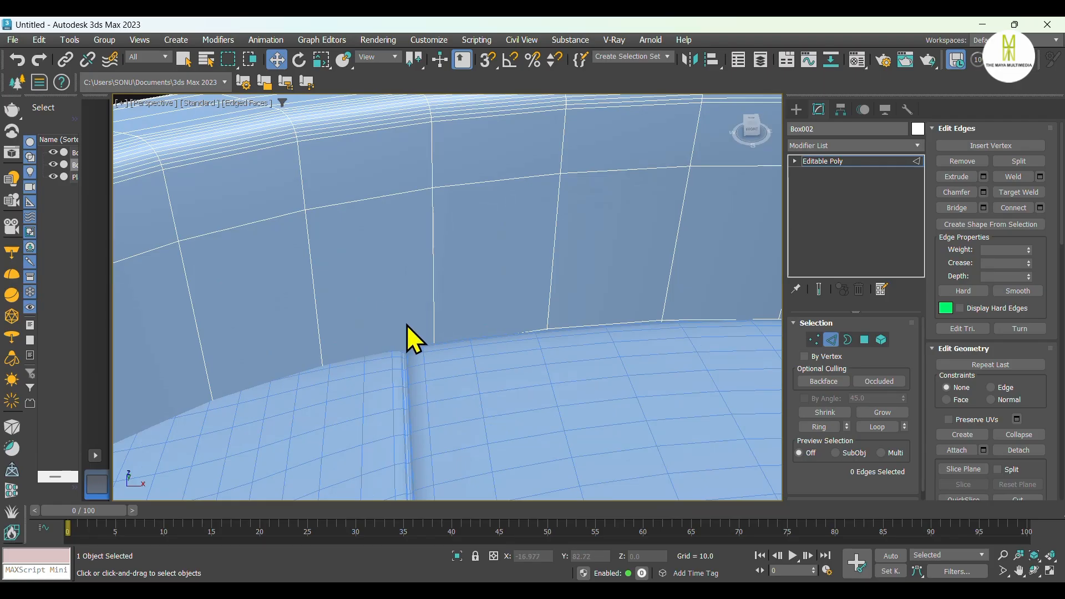
pyautogui.click(419, 190)
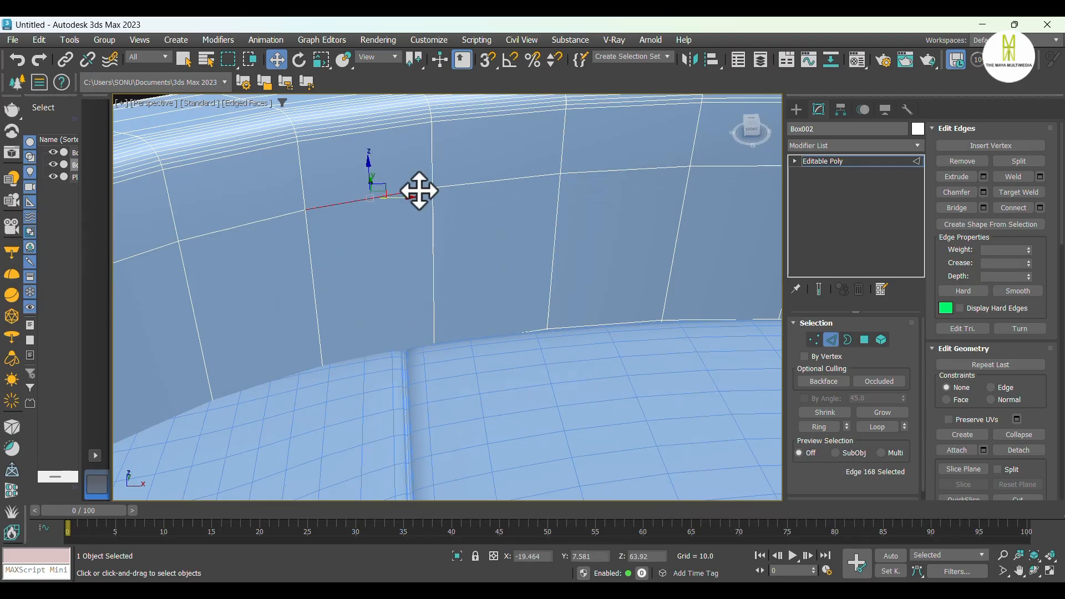
pyautogui.hotkey('alt', 'r')
pyautogui.scroll(-5, 324, 265)
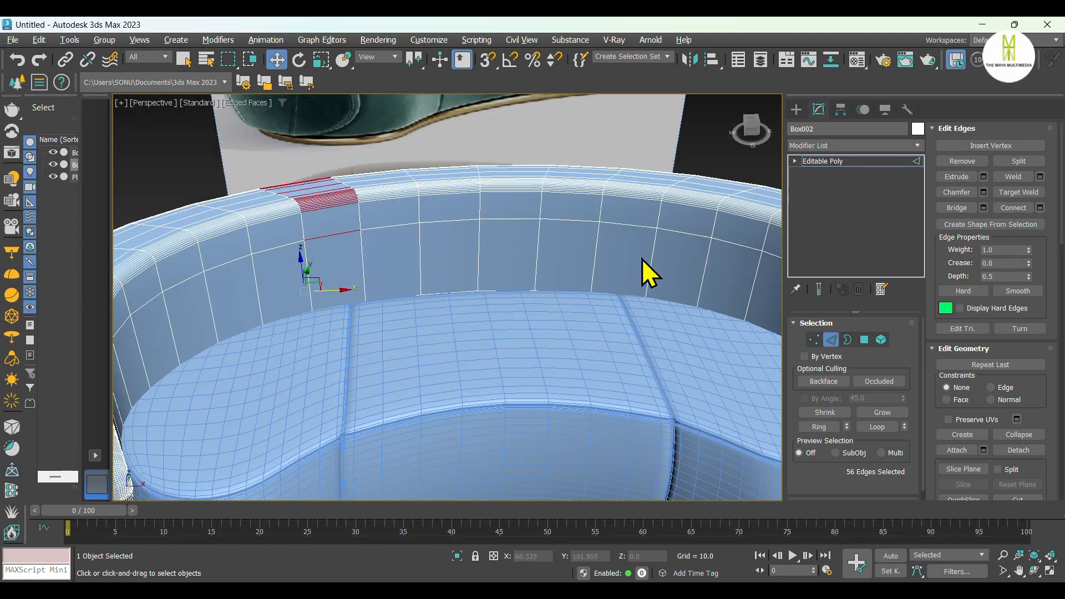
pyautogui.hotkey('alt', 'r')
pyautogui.rightClick(630, 222)
pyautogui.click(511, 270)
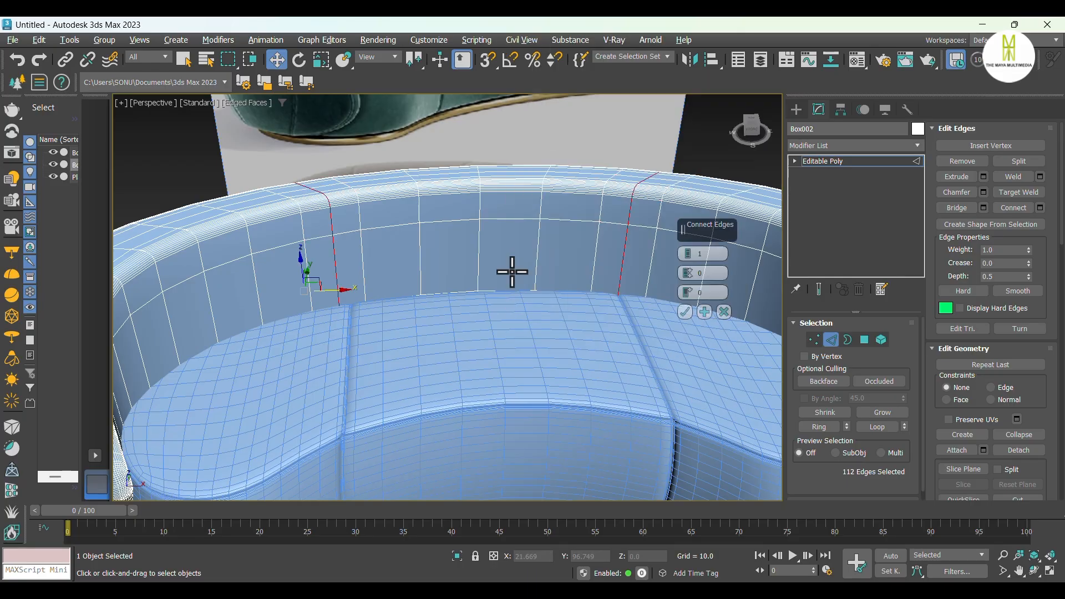
pyautogui.scroll(5, 374, 292)
pyautogui.scroll(2, 427, 321)
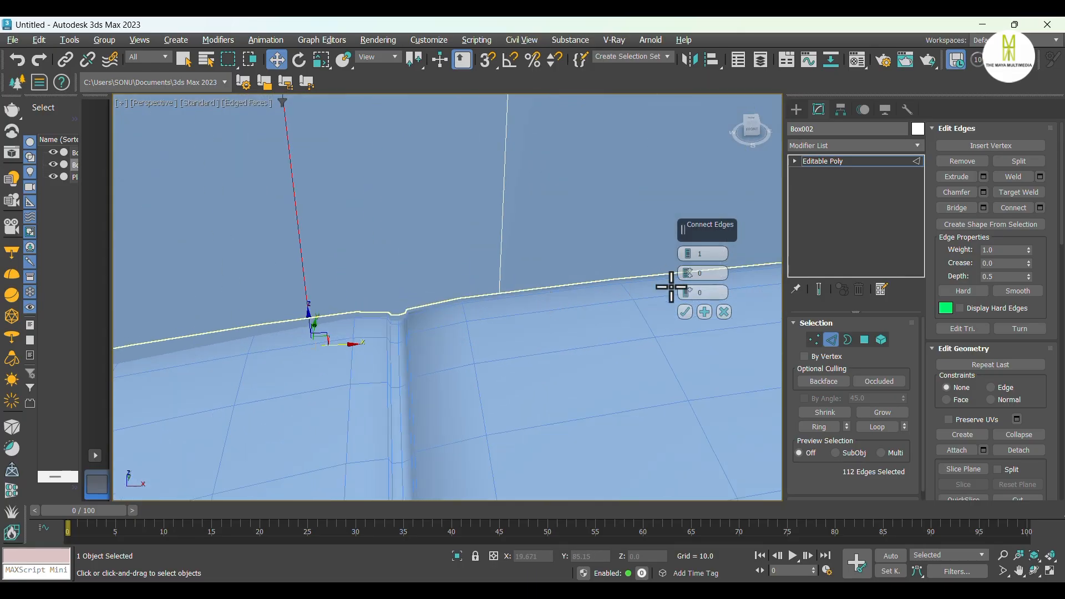
pyautogui.moveTo(686, 292); pyautogui.dragTo(683, 204)
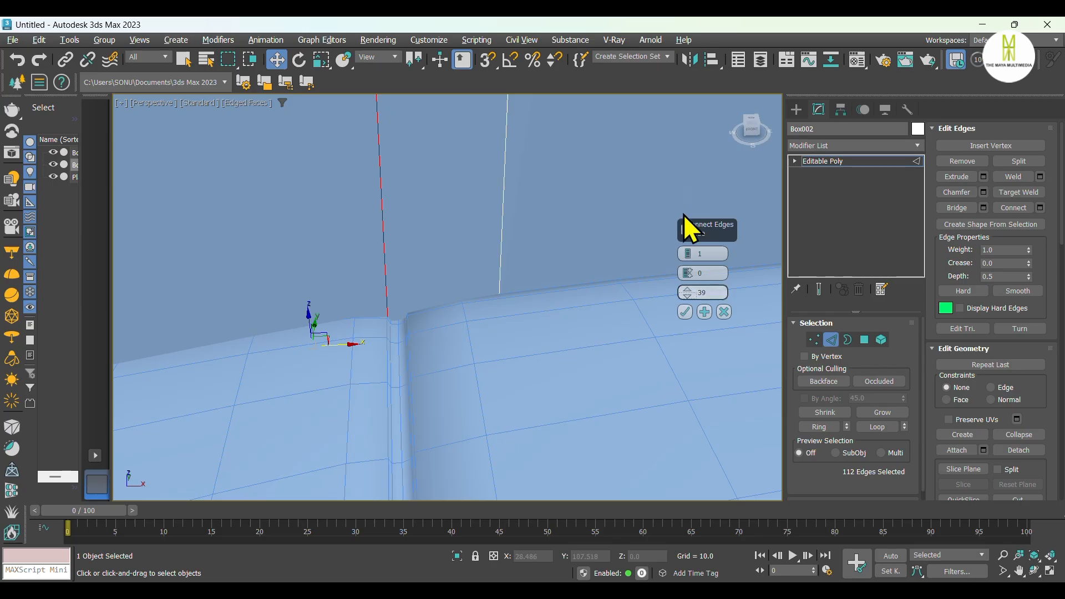
pyautogui.scroll(-6, 288, 320)
pyautogui.scroll(2, 587, 316)
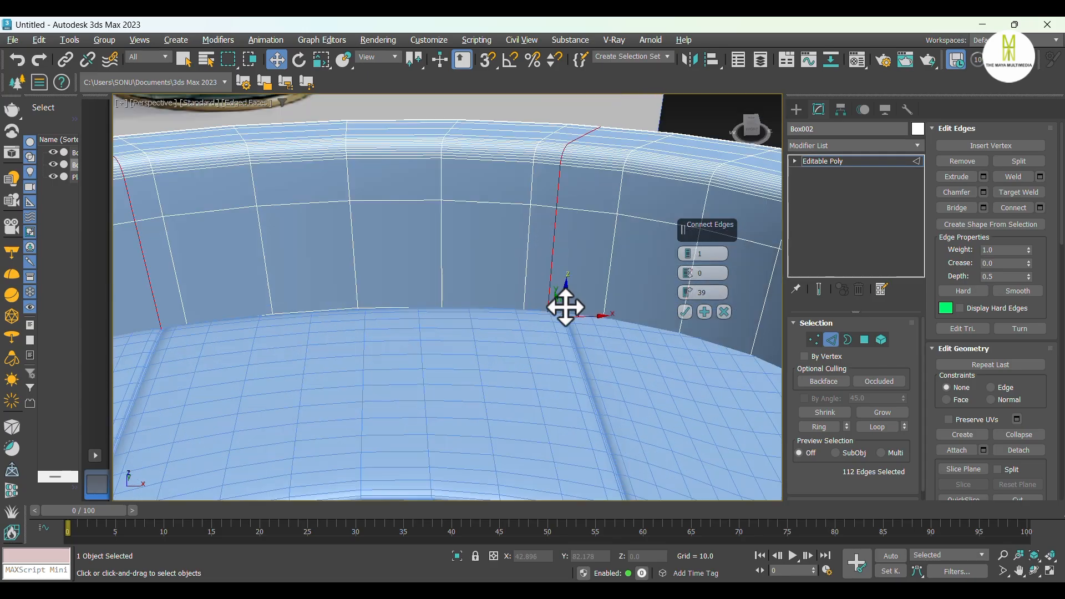
pyautogui.click(724, 312)
pyautogui.scroll(-5, 713, 304)
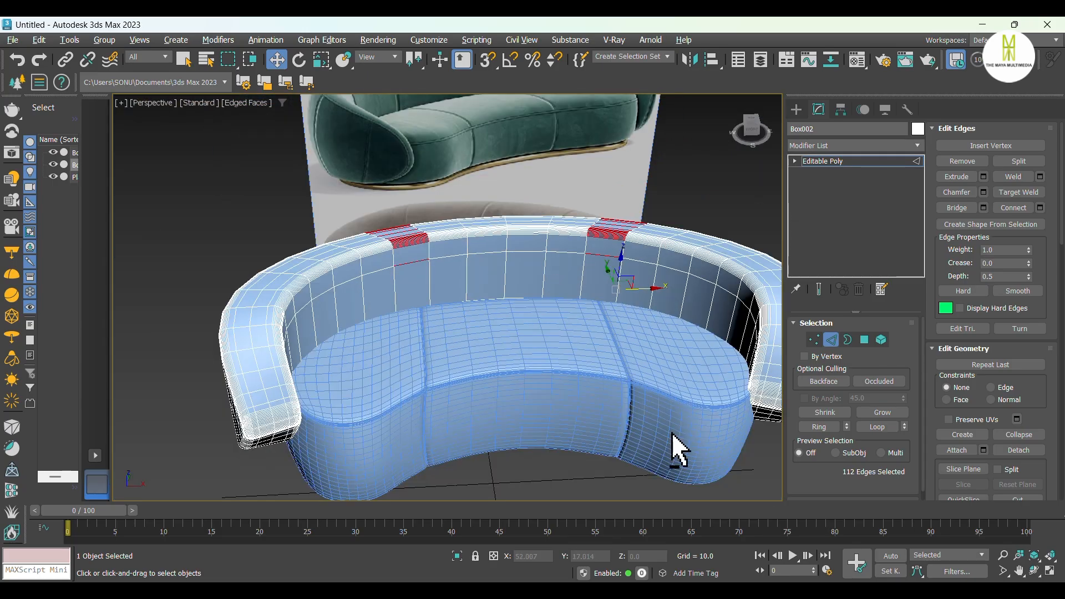
# Keep only the left edge ring selected and connect it with one segment at a slide of 39, in line with the left seat seam
pyautogui.keyDown('alt'); pyautogui.moveTo(603, 298); pyautogui.dragTo(533, 147); pyautogui.keyUp('alt')
pyautogui.rightClick(417, 244)
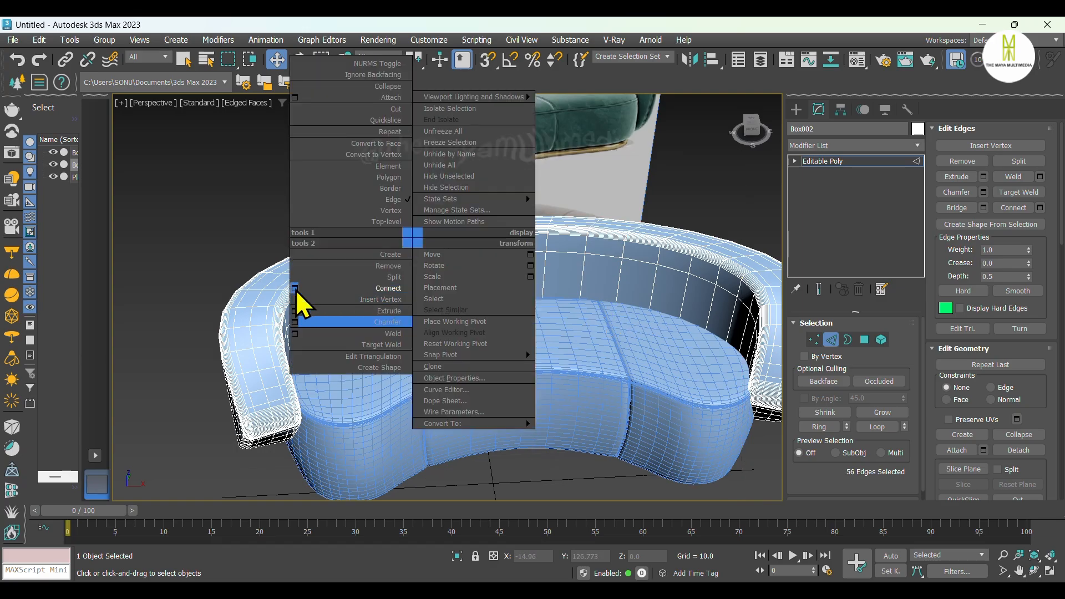
pyautogui.click(297, 297)
pyautogui.scroll(6, 368, 277)
pyautogui.click(685, 312)
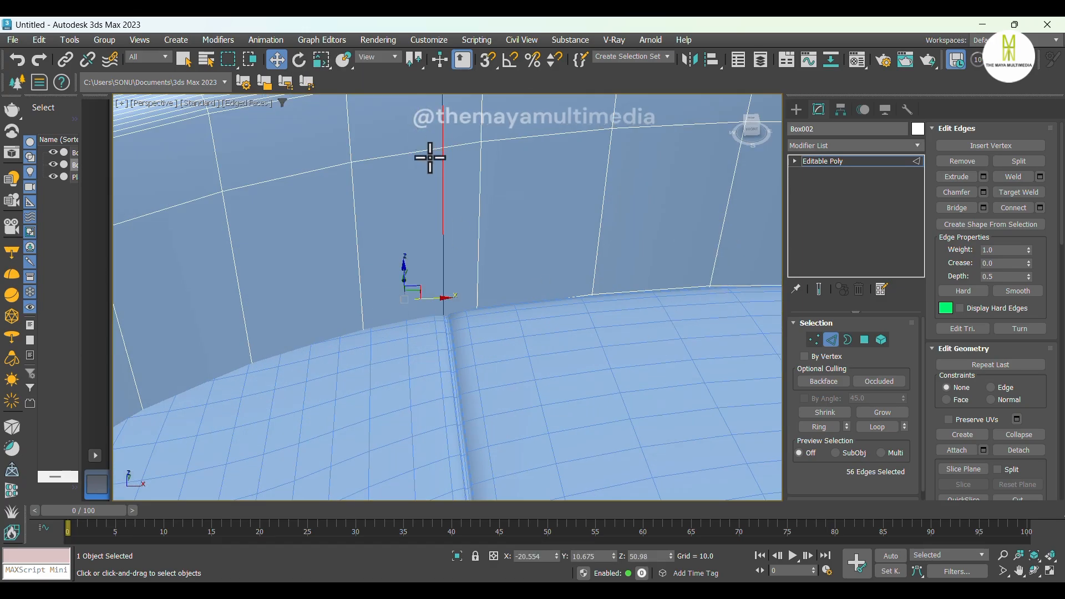
# Connect a second edge loop close beside the new left one, using one segment and a slide of 68
pyautogui.rightClick(455, 208)
pyautogui.click(335, 250)
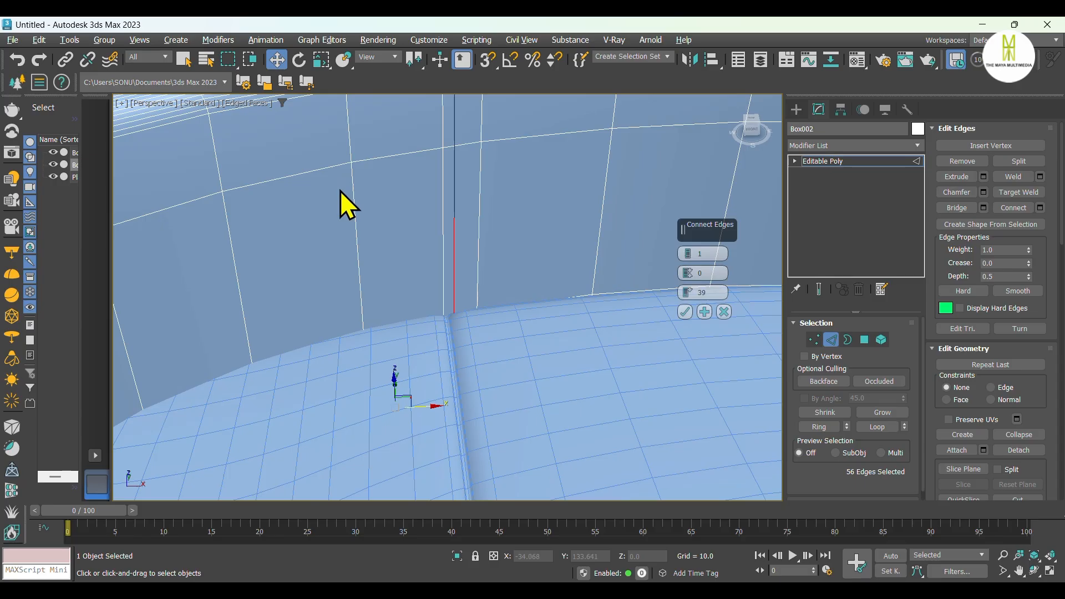
pyautogui.scroll(3, 450, 316)
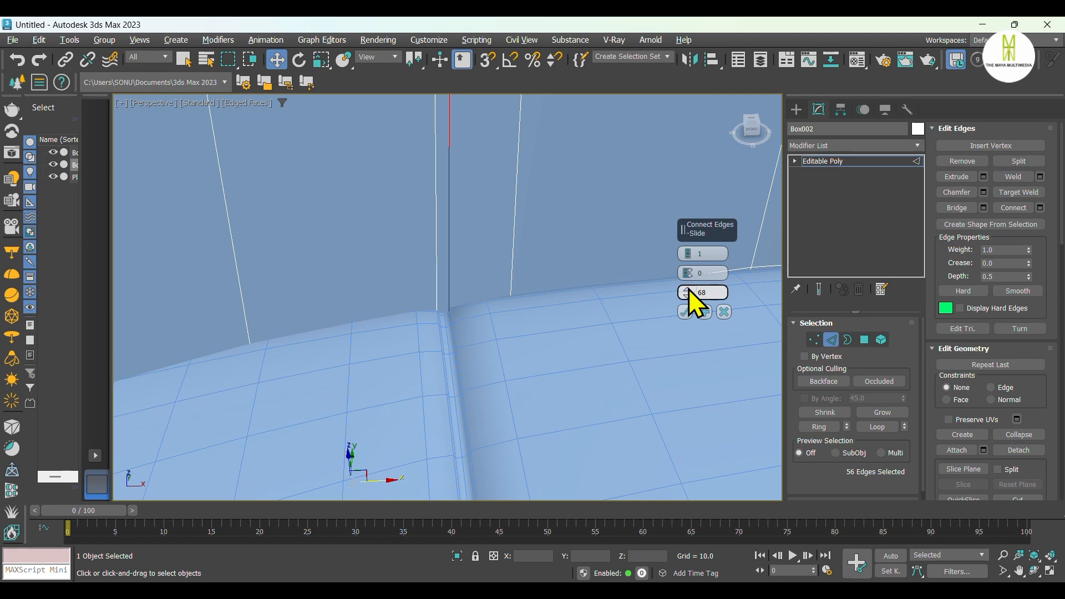
pyautogui.click(686, 312)
# Connect the backrest's edge ring at the right seat seam with one segment and a slide of 7
pyautogui.scroll(-3, 478, 297)
pyautogui.keyDown('alt'); pyautogui.moveTo(436, 270); pyautogui.dragTo(610, 270, button='middle'); pyautogui.keyUp('alt')
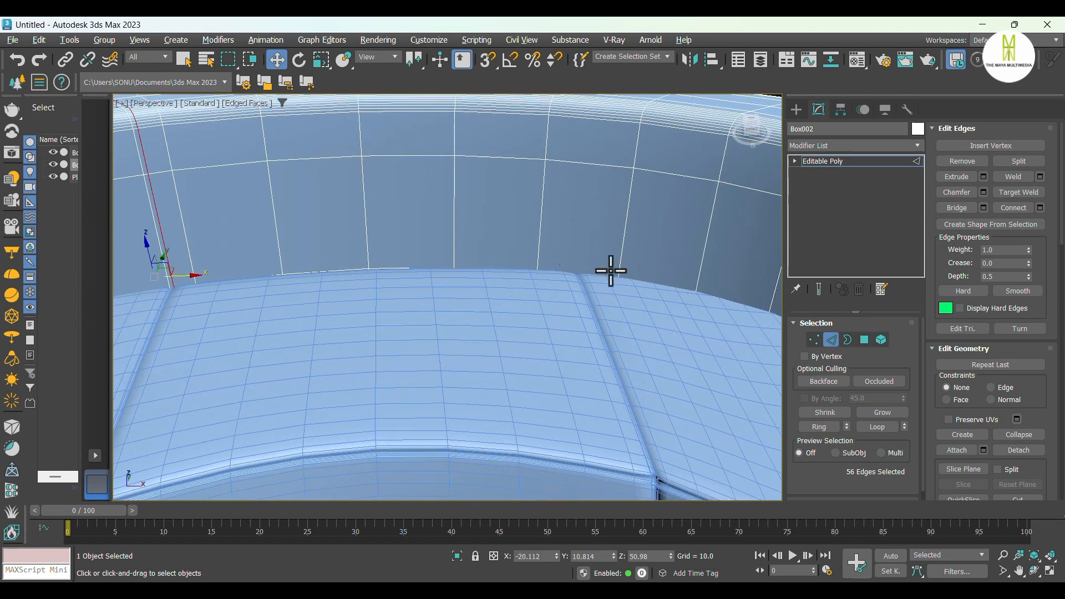
pyautogui.click(594, 162)
pyautogui.hotkey('alt', 'r')
pyautogui.rightClick(594, 162)
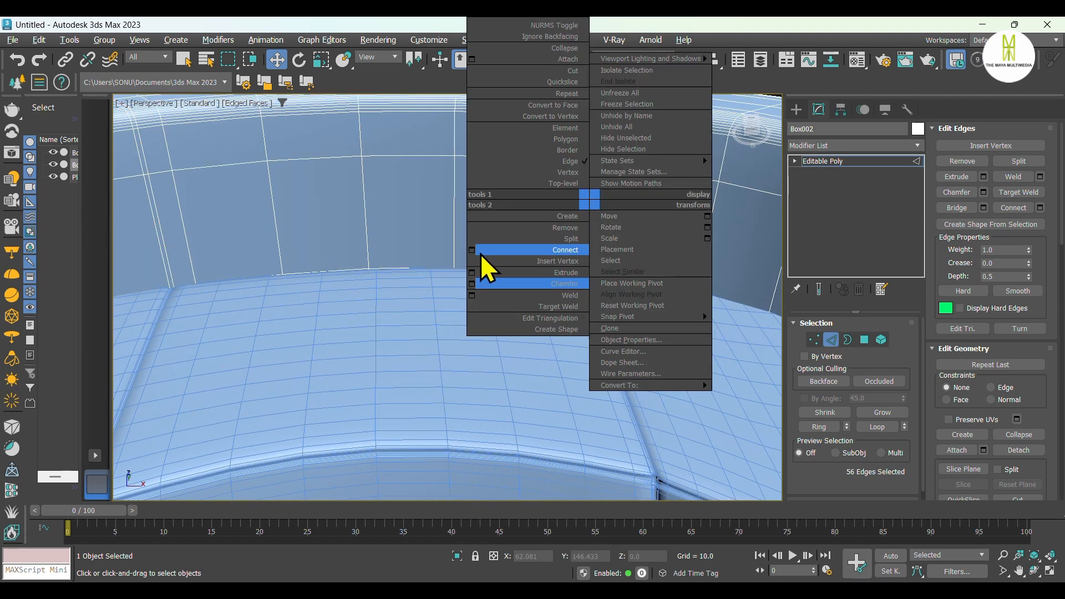
pyautogui.click(476, 251)
pyautogui.scroll(3, 592, 254)
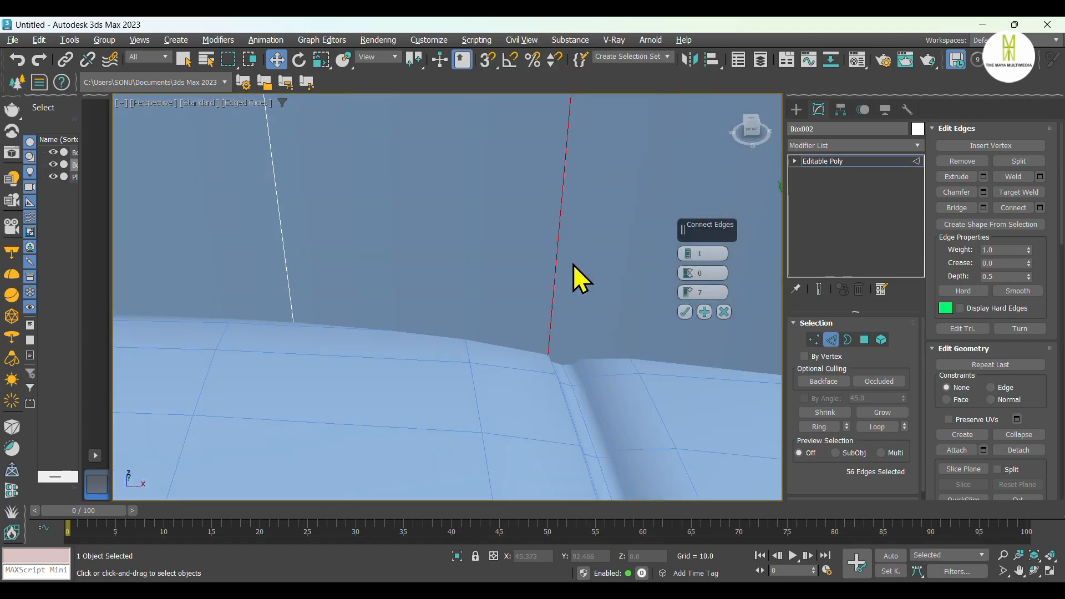
pyautogui.click(685, 311)
# Connect a second edge loop close beside the new right seam loop, using one segment and a slide of 81
pyautogui.scroll(-3, 638, 208)
pyautogui.click(651, 160)
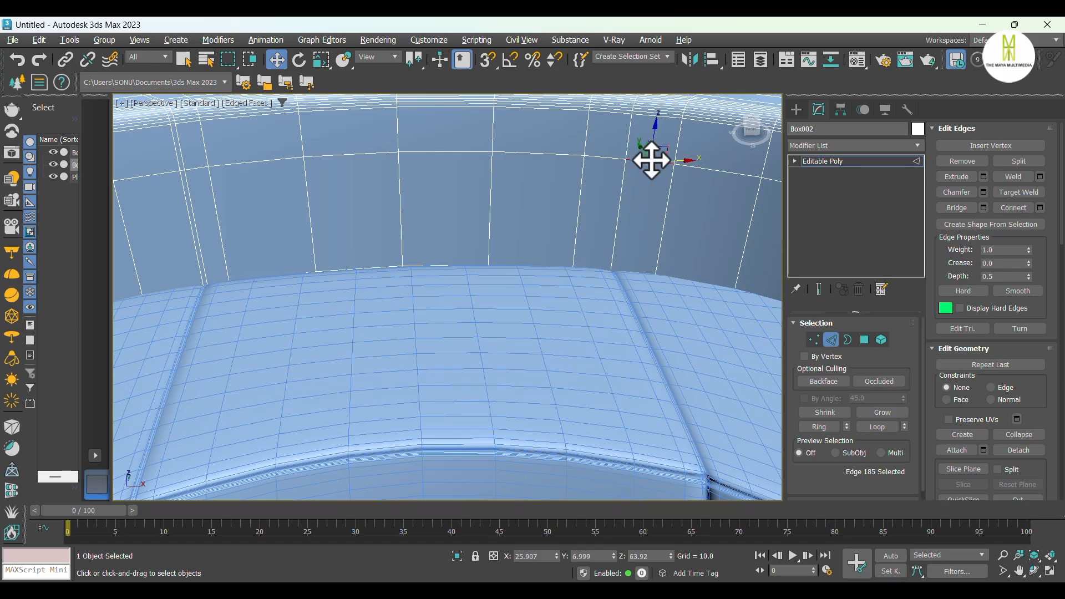
pyautogui.hotkey('alt', 'r')
pyautogui.rightClick(649, 160)
pyautogui.click(531, 250)
pyautogui.scroll(4, 658, 253)
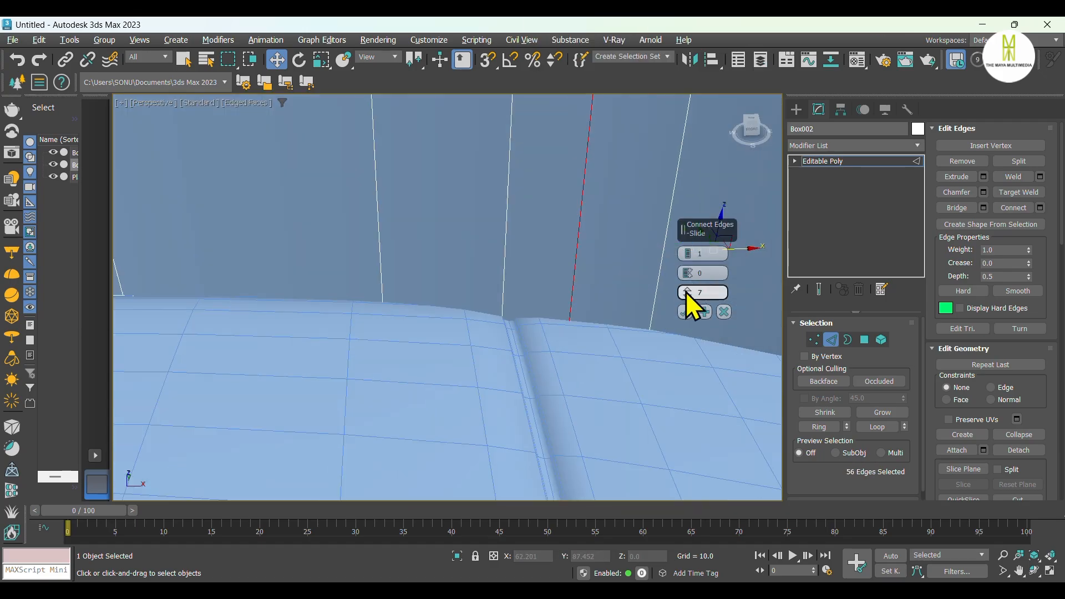
pyautogui.moveTo(686, 292); pyautogui.dragTo(666, 133)
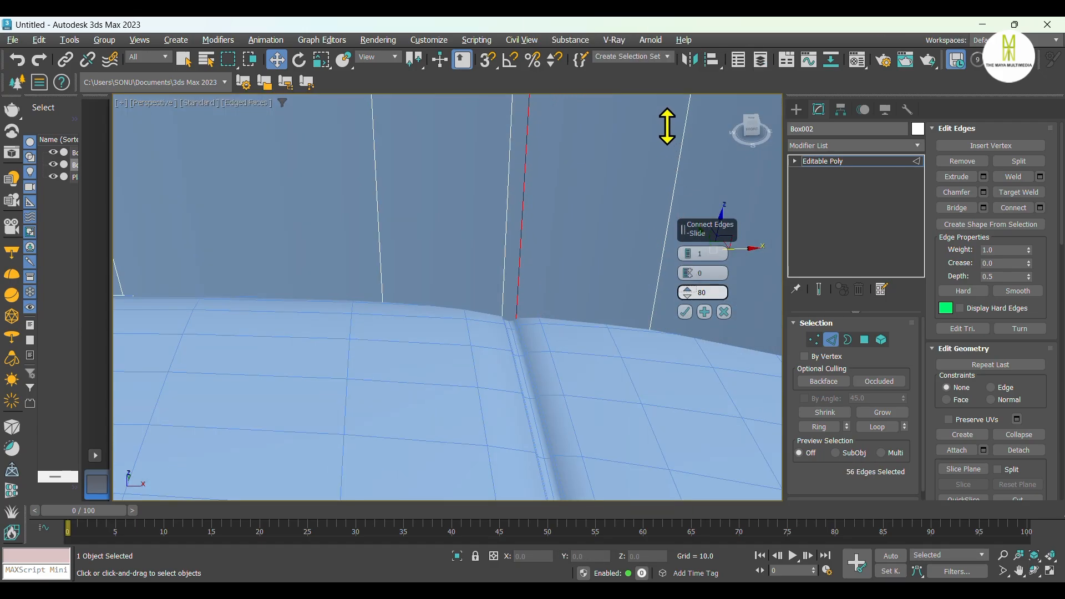
pyautogui.click(686, 312)
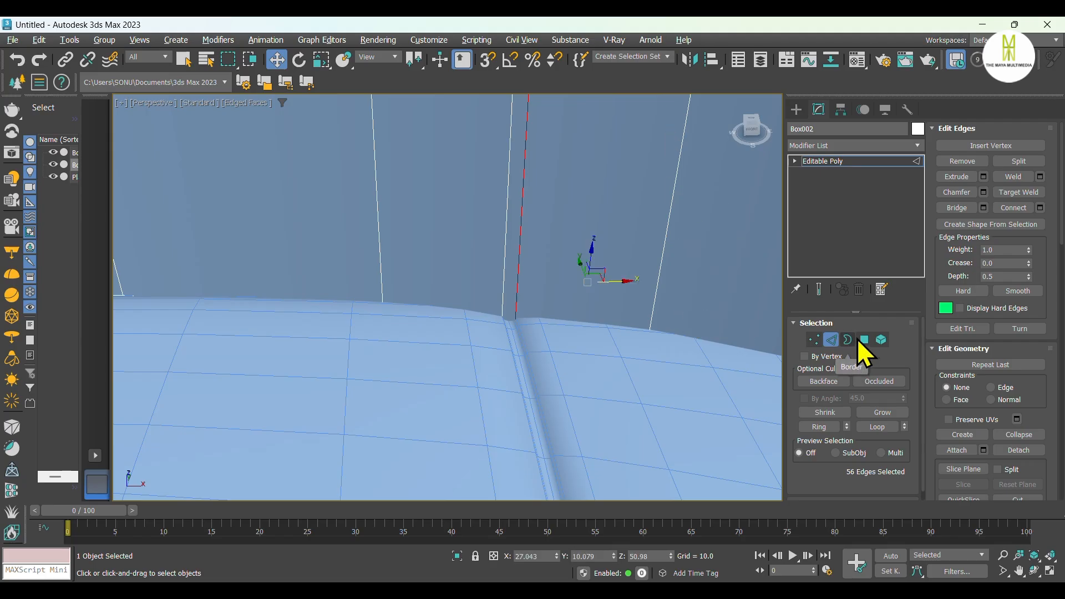
# Select the two narrow polygon strips around the backrest that line up with the left and right seat seams
pyautogui.click(864, 339)
pyautogui.scroll(-5, 614, 346)
pyautogui.scroll(5, 316, 321)
pyautogui.click(316, 321)
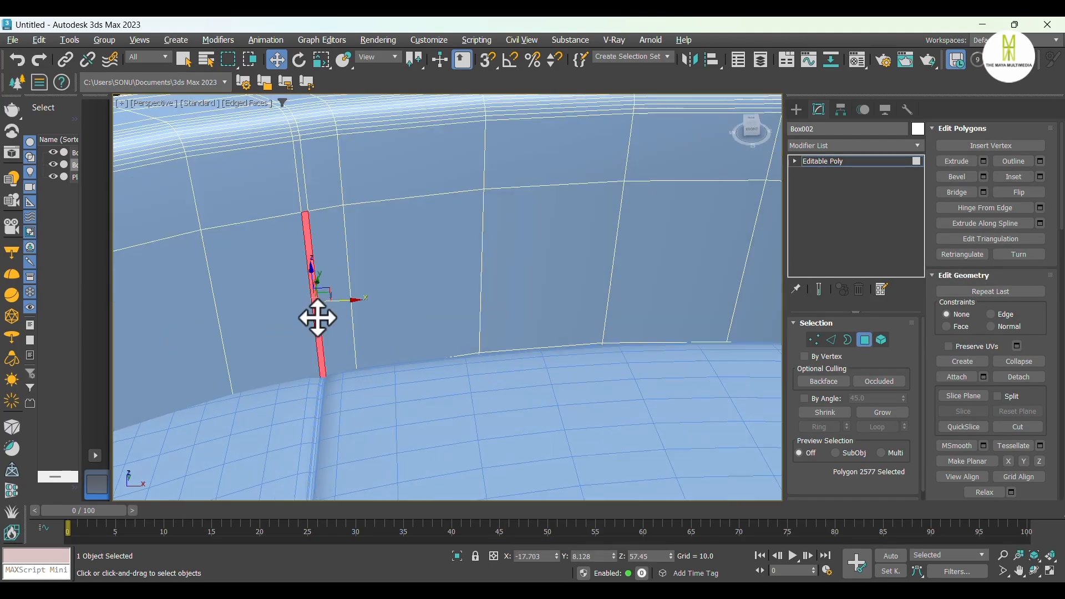
pyautogui.scroll(-5, 423, 336)
pyautogui.scroll(5, 406, 323)
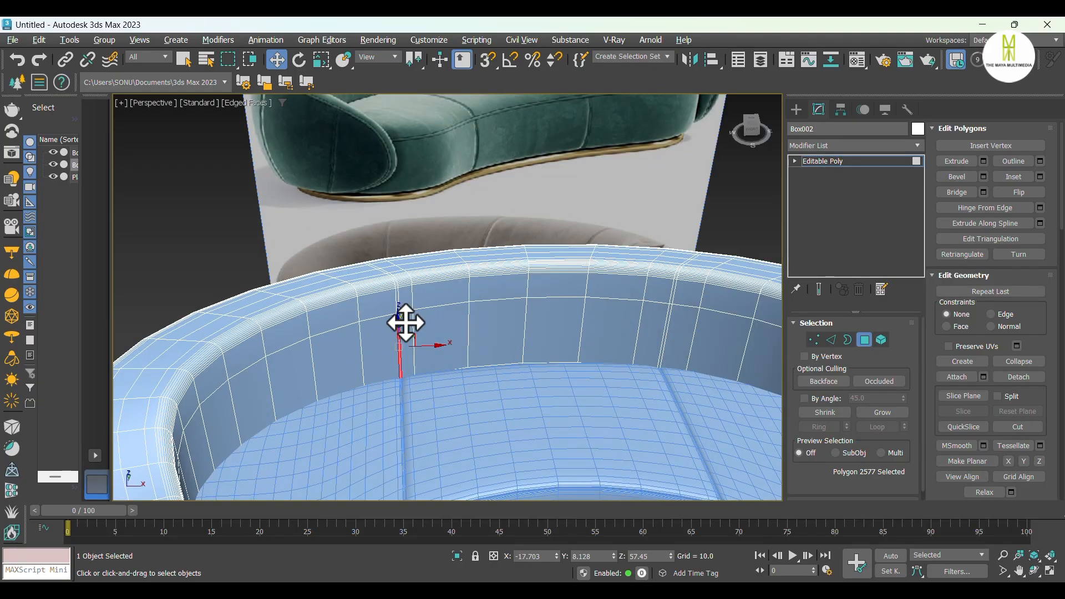
pyautogui.keyDown('alt'); pyautogui.moveTo(371, 304); pyautogui.dragTo(571, 309, button='middle'); pyautogui.keyUp('alt')
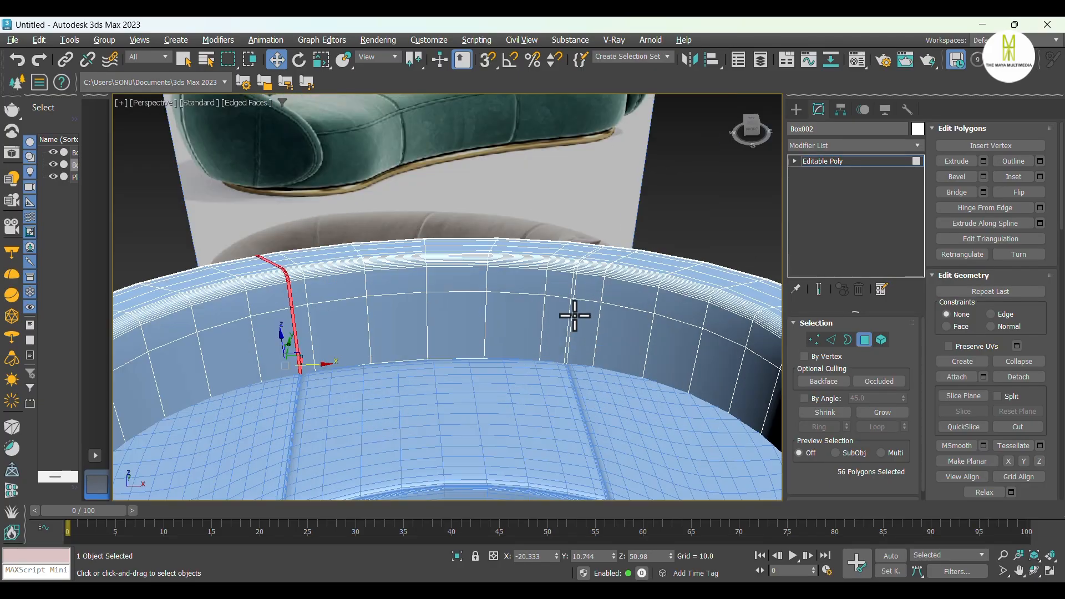
pyautogui.keyDown('ctrl'); pyautogui.click(565, 312); pyautogui.keyUp('ctrl')
pyautogui.scroll(2, 575, 310)
pyautogui.keyDown('ctrl'); pyautogui.click(571, 297); pyautogui.keyUp('ctrl')
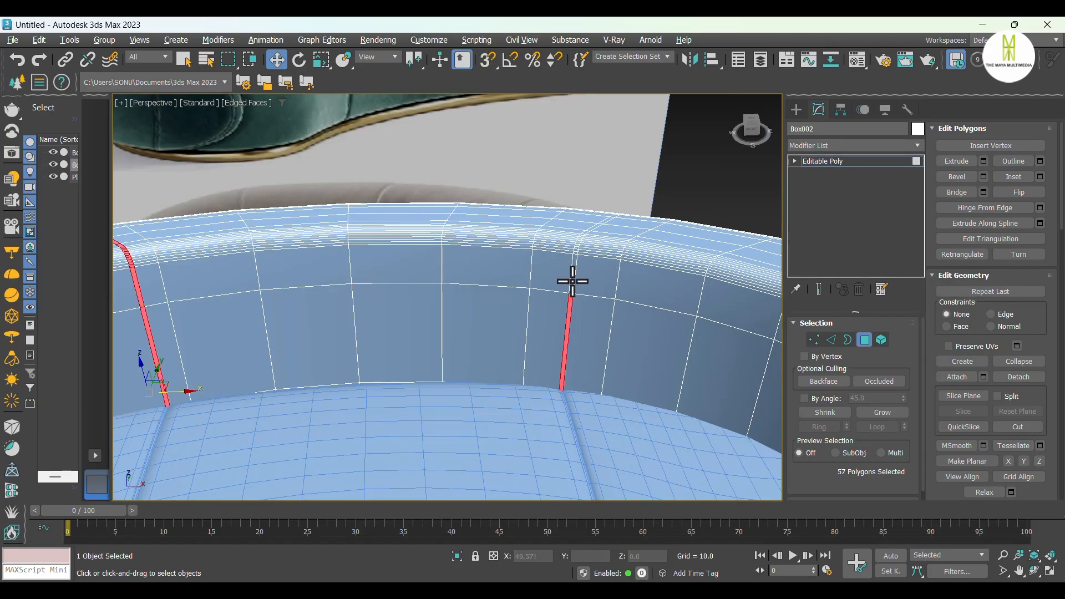
# Extrude the two selected polygon strips by -0.2 to form seam grooves, and inspect the backrest without edged faces
pyautogui.scroll(-6, 571, 281)
pyautogui.moveTo(589, 309)
pyautogui.keyDown('alt'); pyautogui.mouseDown(button='middle')
pyautogui.moveTo(739, 295)
pyautogui.moveTo(592, 324)
pyautogui.mouseUp(button='middle'); pyautogui.keyUp('alt')
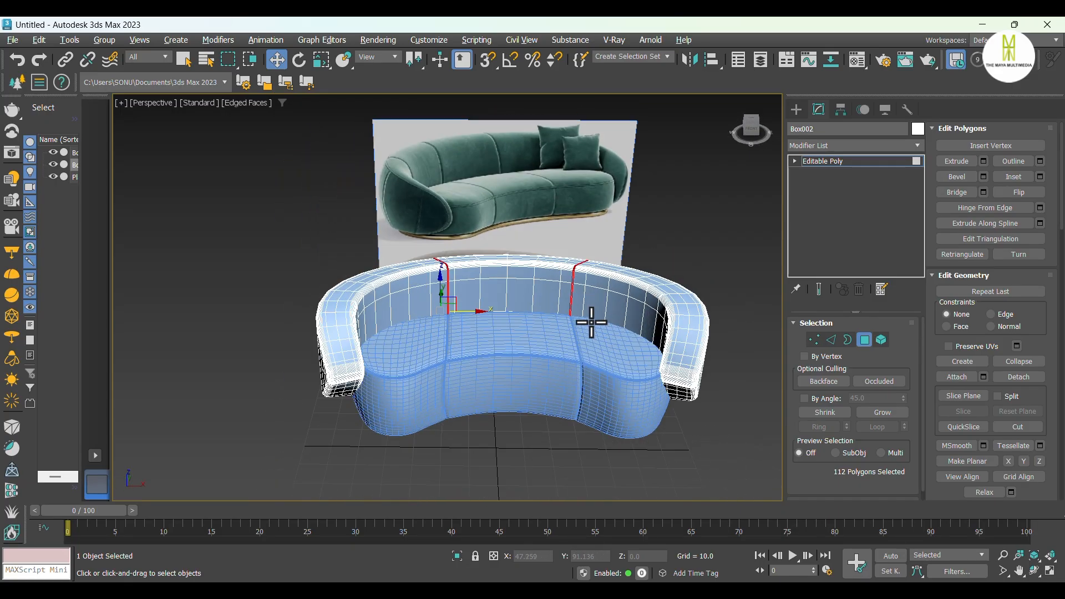
pyautogui.scroll(2, 571, 280)
pyautogui.moveTo(570, 280); pyautogui.dragTo(583, 299, button='middle')
pyautogui.moveTo(582, 299)
pyautogui.keyDown('alt'); pyautogui.mouseDown(button='middle')
pyautogui.moveTo(583, 331)
pyautogui.moveTo(581, 320)
pyautogui.mouseUp(button='middle'); pyautogui.keyUp('alt')
pyautogui.rightClick(586, 304)
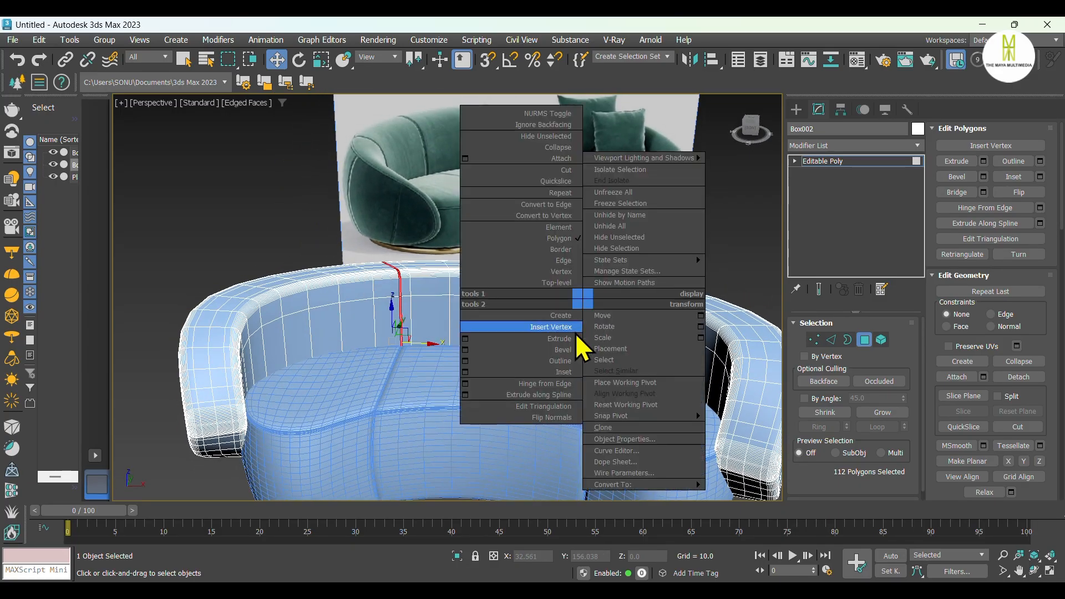
pyautogui.click(490, 361)
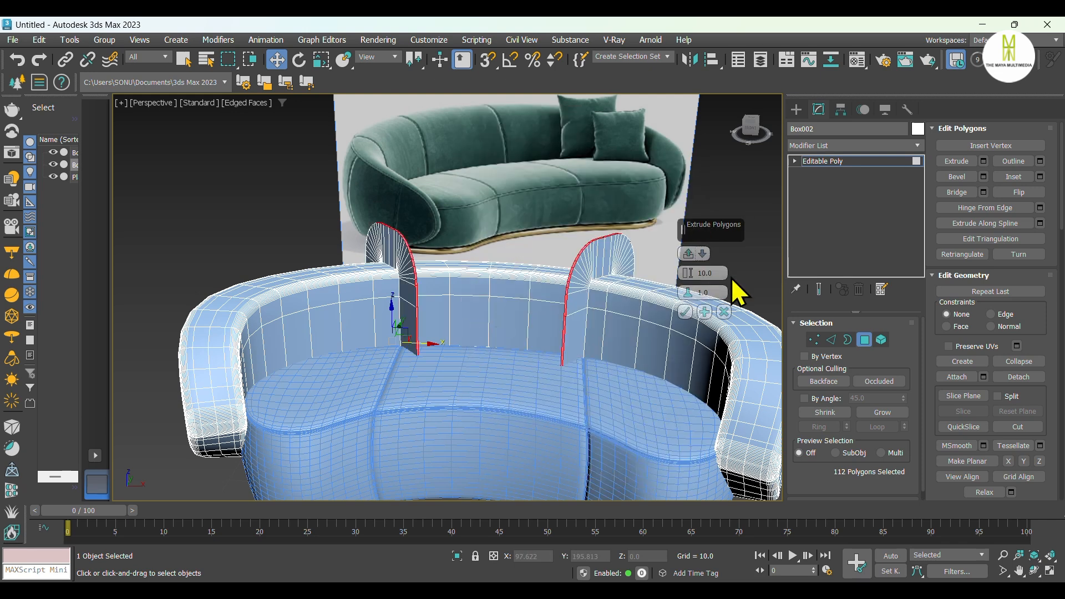
pyautogui.moveTo(718, 274); pyautogui.dragTo(698, 272)
pyautogui.press('Return')
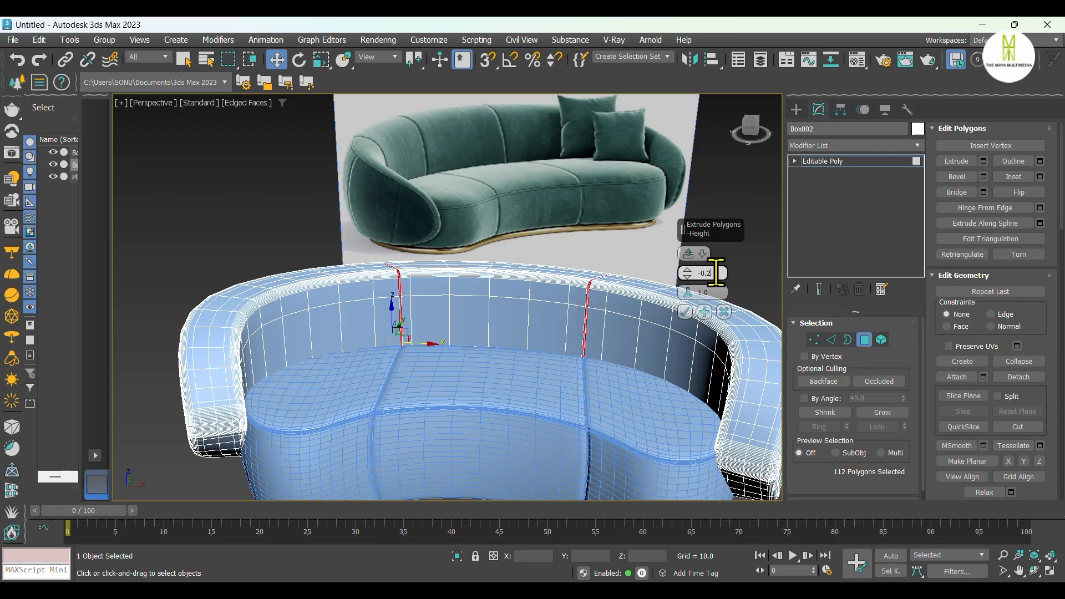
pyautogui.click(685, 311)
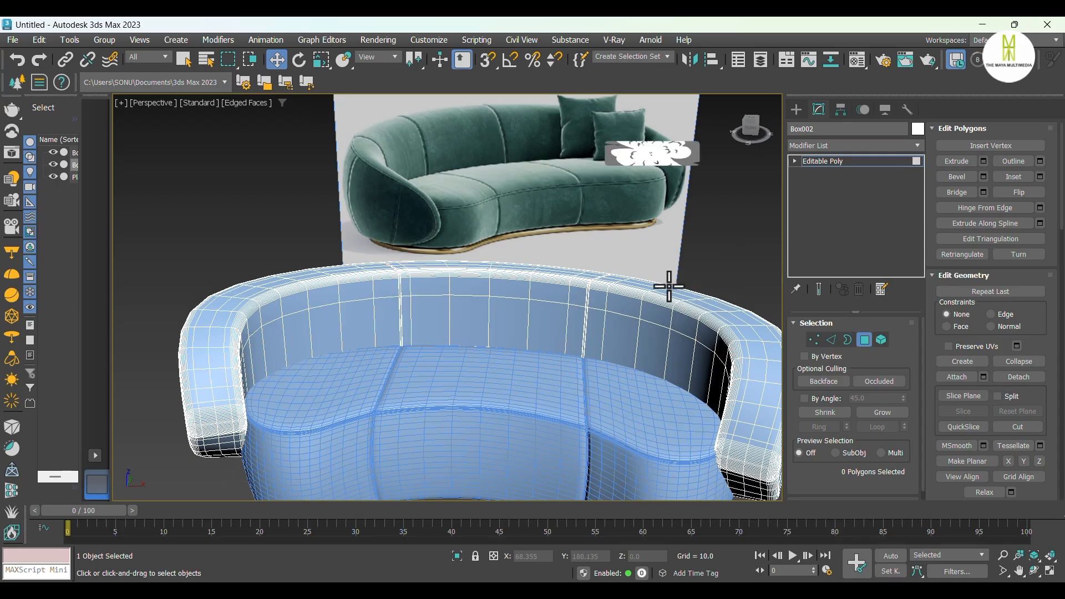
pyautogui.press('F4')
pyautogui.moveTo(682, 295)
pyautogui.keyDown('alt'); pyautogui.mouseDown(button='middle')
pyautogui.moveTo(708, 266)
pyautogui.moveTo(658, 333)
pyautogui.moveTo(674, 369)
pyautogui.moveTo(677, 304)
pyautogui.moveTo(815, 297)
pyautogui.moveTo(702, 308)
pyautogui.moveTo(676, 295)
pyautogui.mouseUp(button='middle'); pyautogui.keyUp('alt')
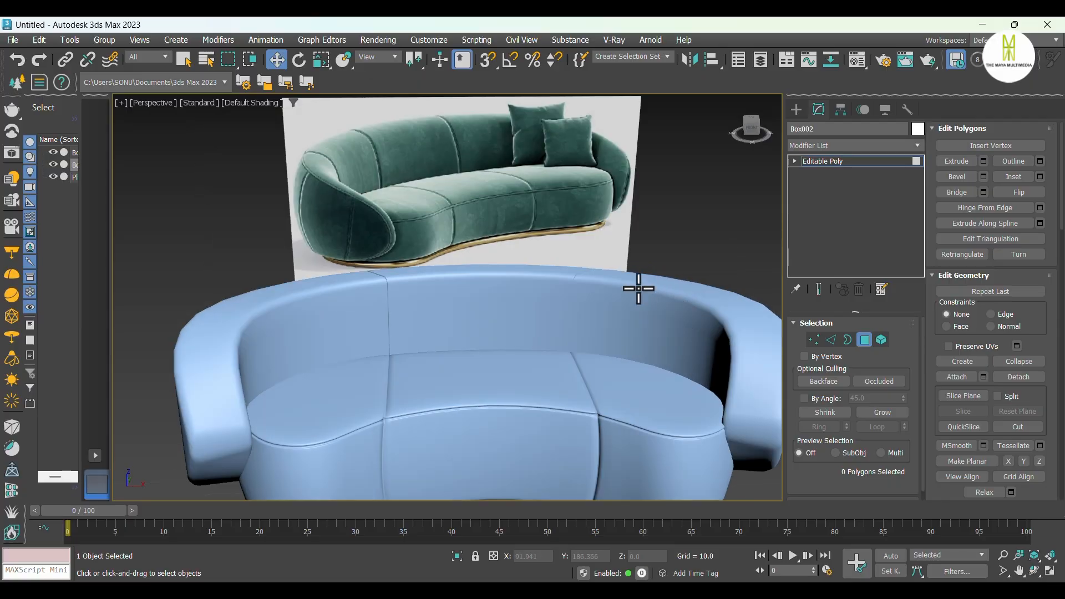
# Show the edged faces, return to edge editing and select an edge ring in the left section of the backrest
pyautogui.press('F4')
pyautogui.click(830, 339)
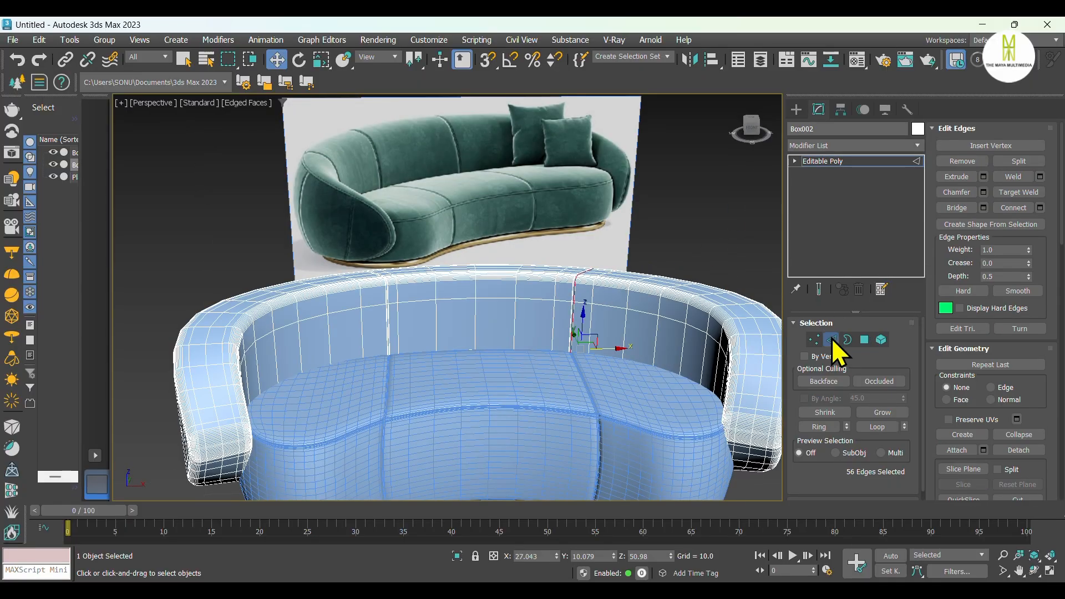
pyautogui.keyDown('alt'); pyautogui.moveTo(391, 334); pyautogui.dragTo(319, 276, button='middle'); pyautogui.keyUp('alt')
pyautogui.scroll(5, 330, 263)
pyautogui.click(367, 257)
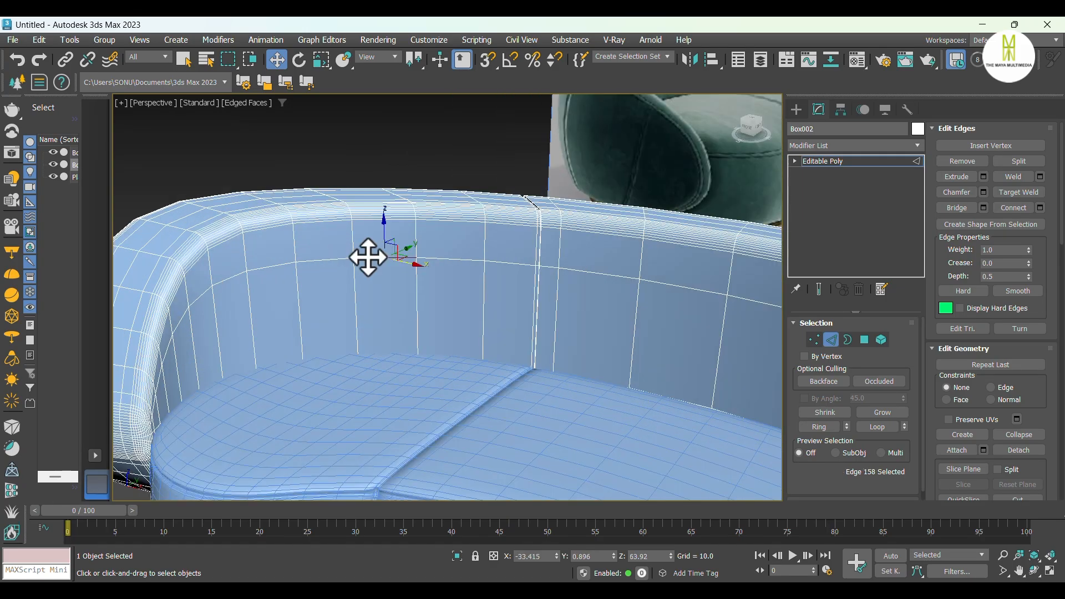
pyautogui.hotkey('alt', 'r')
# Connect an edge ring in the backrest's right section with one segment and a slide of 81
pyautogui.scroll(-4, 305, 292)
pyautogui.keyDown('alt'); pyautogui.moveTo(499, 388); pyautogui.dragTo(544, 311, button='middle'); pyautogui.keyUp('alt')
pyautogui.scroll(3, 588, 247)
pyautogui.click(600, 247)
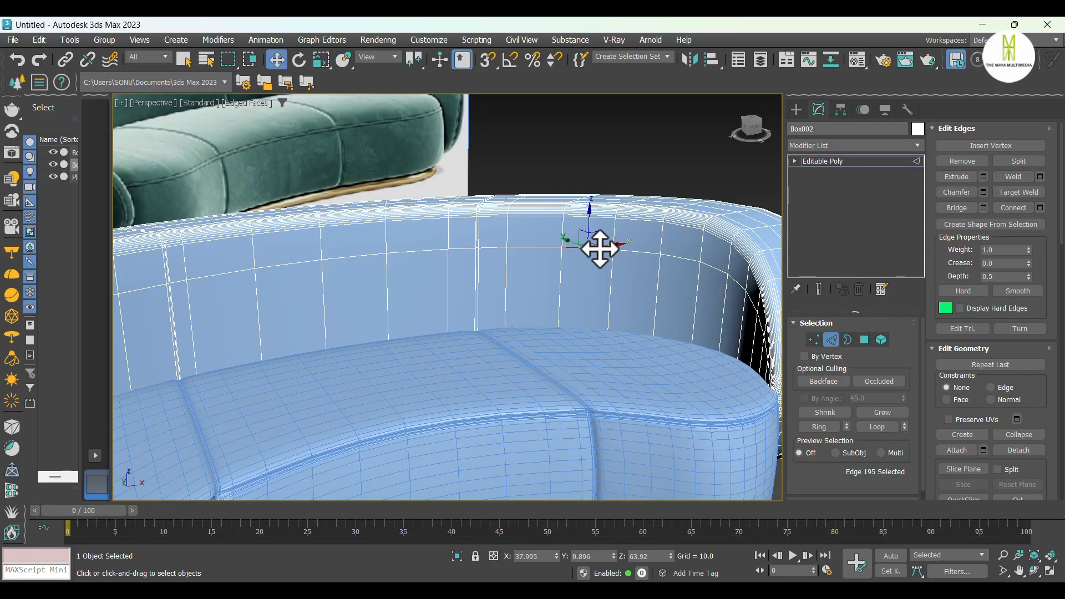
pyautogui.hotkey('alt', 'r')
pyautogui.rightClick(599, 249)
pyautogui.click(479, 295)
pyautogui.scroll(-4, 599, 284)
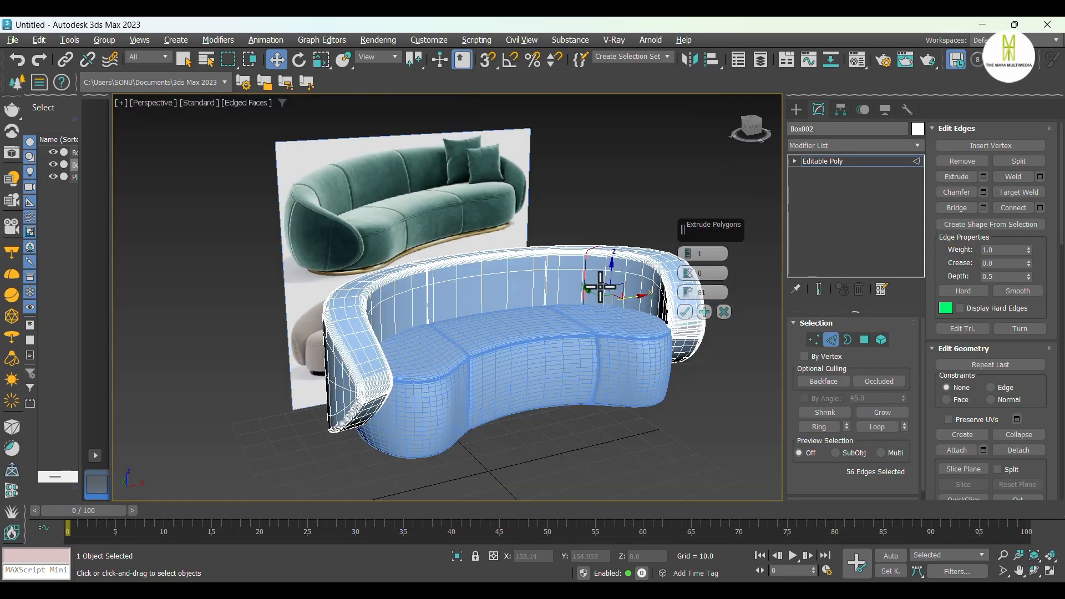
pyautogui.scroll(2, 600, 289)
pyautogui.keyDown('alt'); pyautogui.moveTo(600, 289); pyautogui.dragTo(554, 318, button='middle'); pyautogui.keyUp('alt')
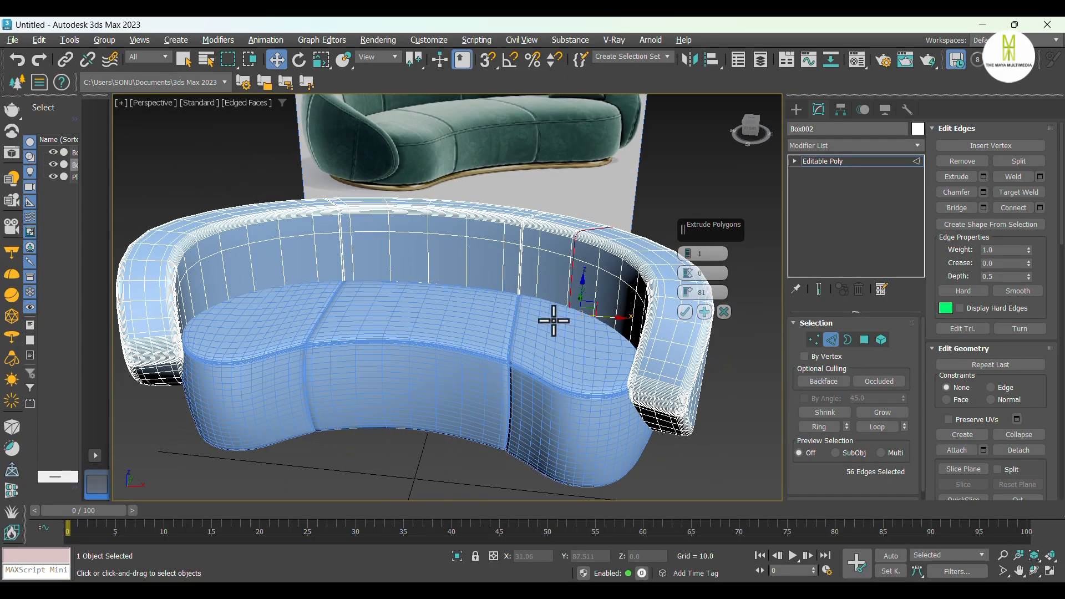
pyautogui.click(685, 311)
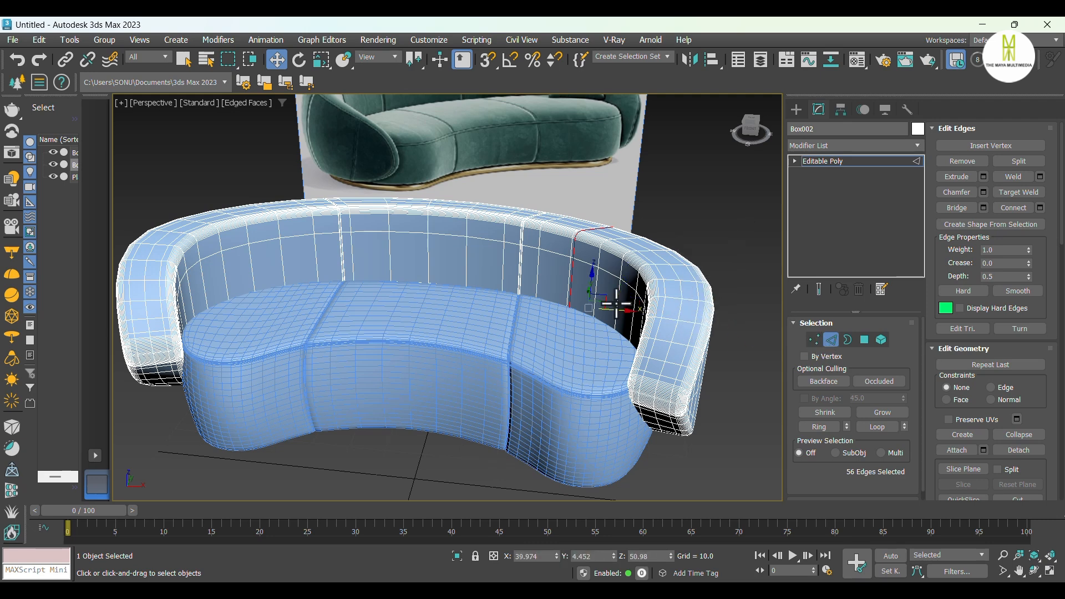
# Connect the matching edge ring in the backrest's left section with one segment and a slide of 81
pyautogui.click(265, 241)
pyautogui.hotkey('alt', 'r')
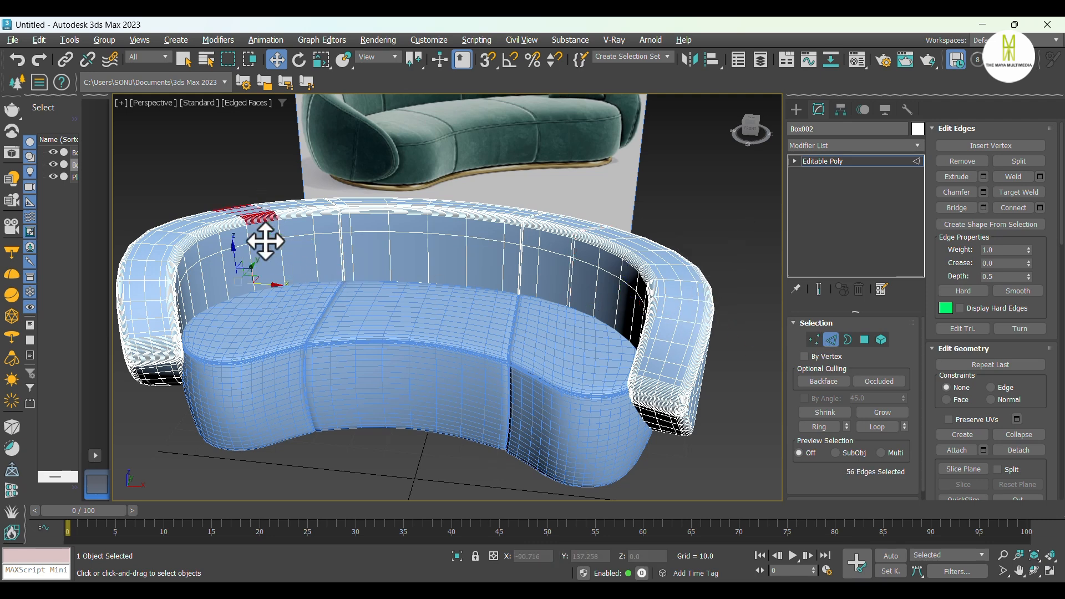
pyautogui.rightClick(265, 243)
pyautogui.click(145, 288)
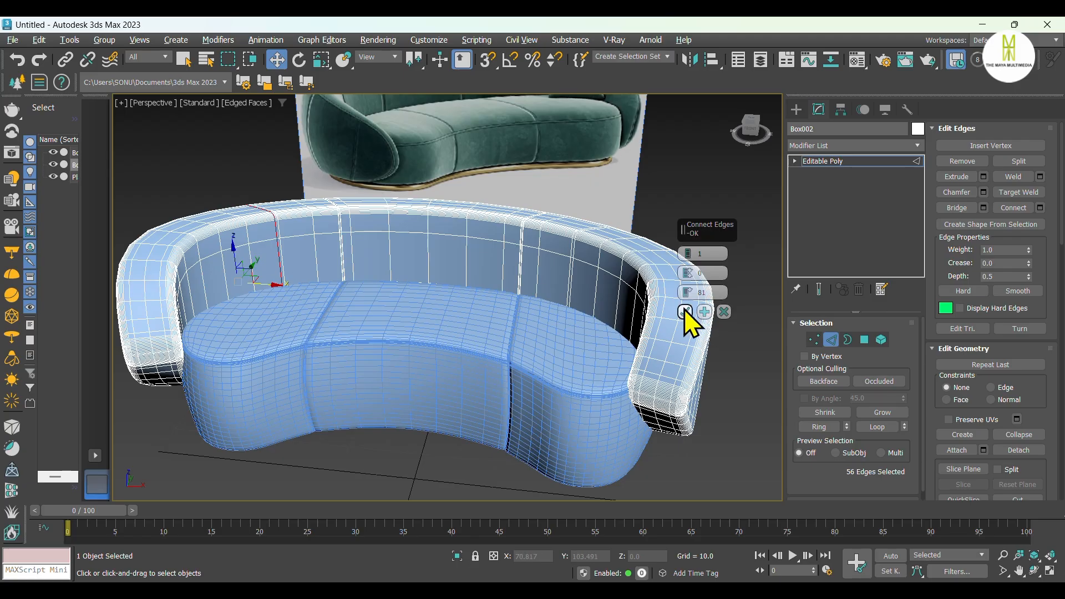
pyautogui.click(685, 312)
# Select the two new narrow polygon strips in the backrest's left and right sections and extrude them as seam grooves
pyautogui.click(864, 339)
pyautogui.scroll(5, 267, 295)
pyautogui.click(286, 227)
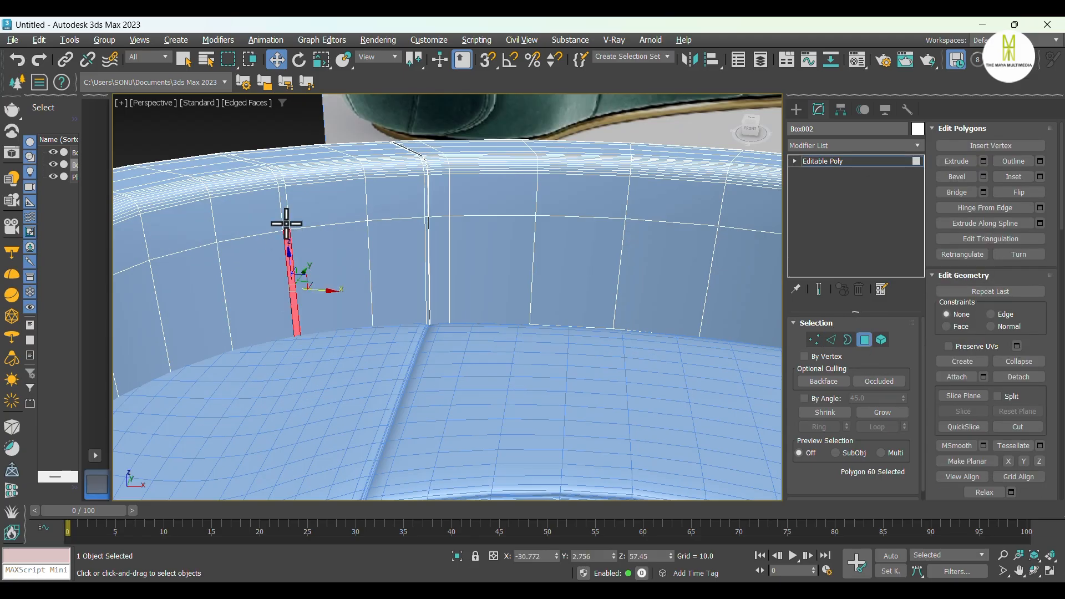
pyautogui.keyDown('shift'); pyautogui.click(283, 235); pyautogui.keyUp('shift')
pyautogui.scroll(-5, 457, 335)
pyautogui.scroll(5, 516, 189)
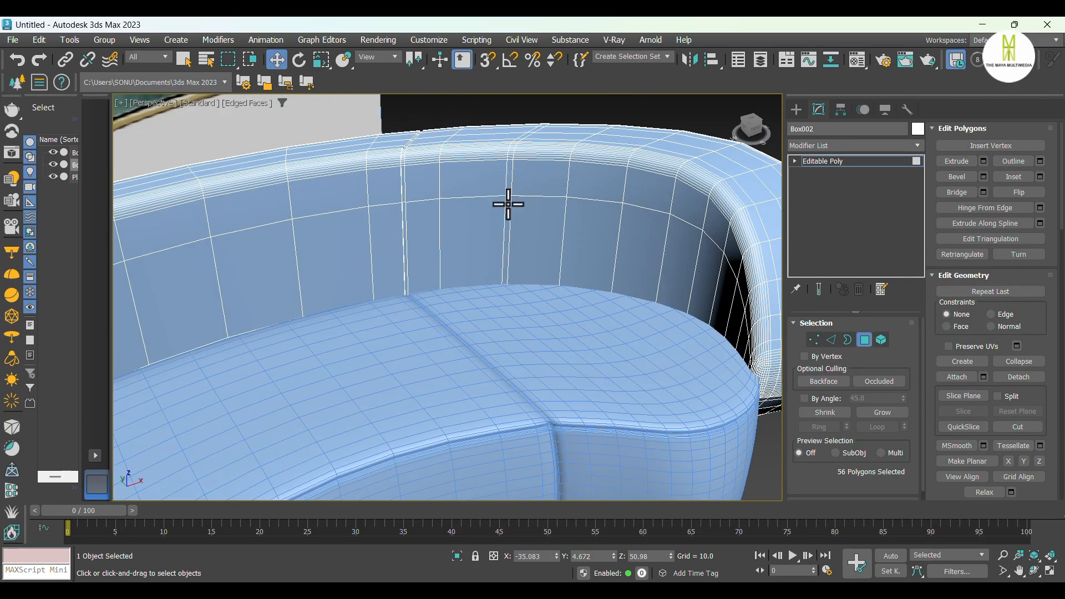
pyautogui.keyDown('shift'); pyautogui.click(508, 204); pyautogui.keyUp('shift')
pyautogui.rightClick(502, 210)
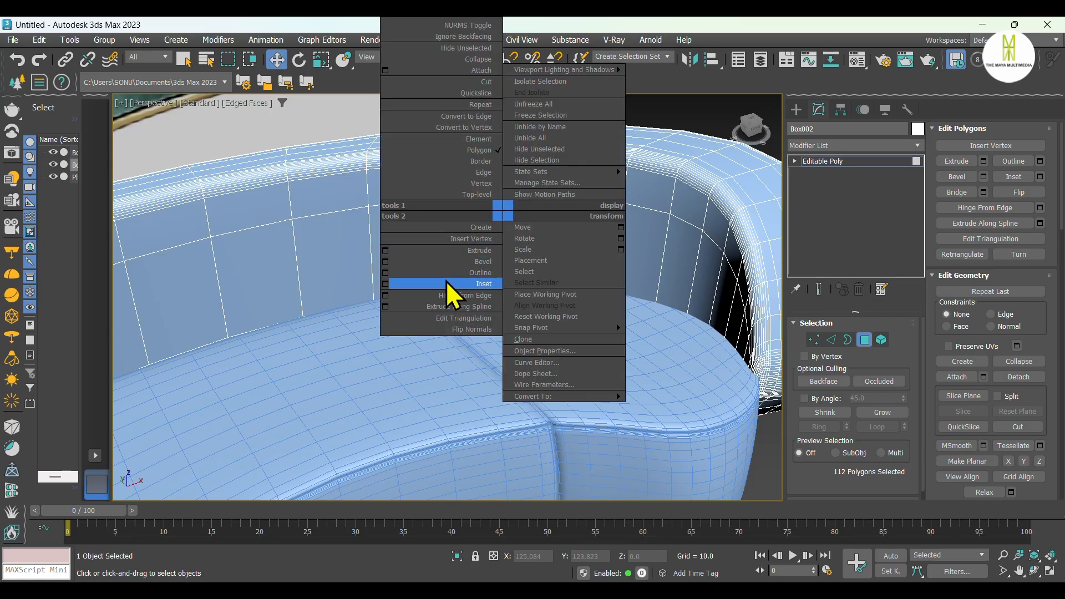
pyautogui.click(385, 251)
pyautogui.click(685, 313)
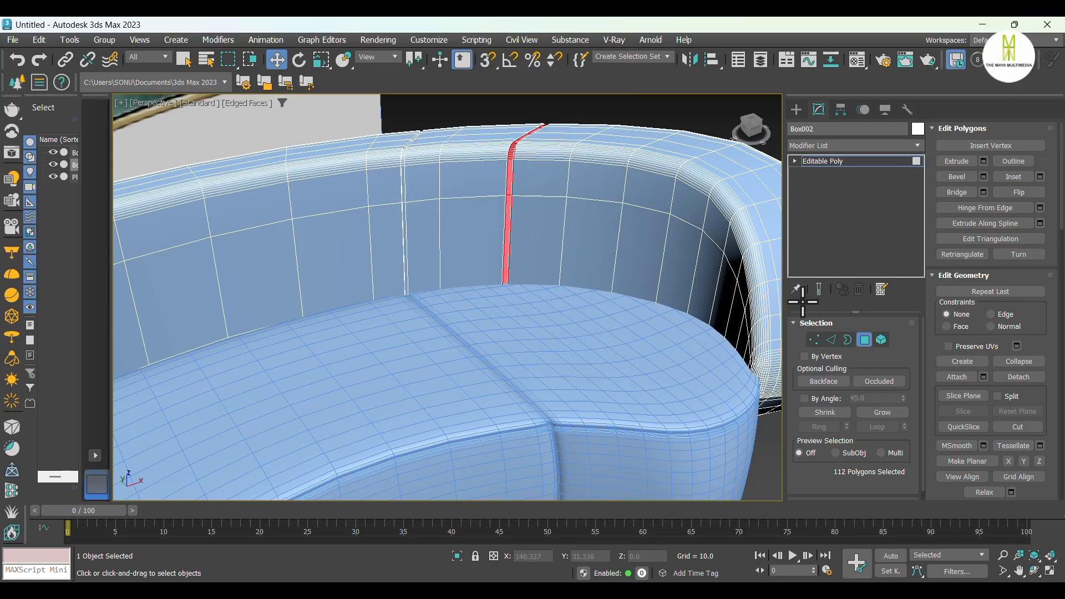
# Return to edge editing and select an edge ring near the start of the right armrest
pyautogui.click(834, 341)
pyautogui.scroll(-4, 542, 268)
pyautogui.keyDown('alt'); pyautogui.moveTo(640, 287); pyautogui.dragTo(659, 284, button='middle'); pyautogui.keyUp('alt')
pyautogui.scroll(5, 550, 196)
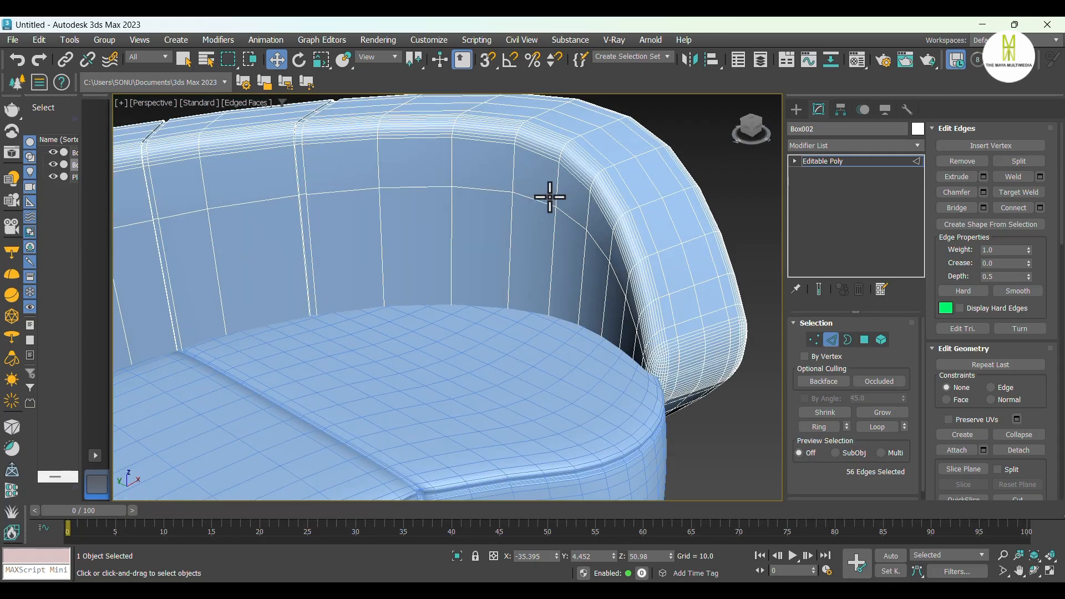
pyautogui.hotkey('alt', 'r')
pyautogui.scroll(-5, 580, 231)
pyautogui.keyDown('alt'); pyautogui.moveTo(580, 231); pyautogui.dragTo(468, 288, button='middle'); pyautogui.keyUp('alt')
pyautogui.moveTo(495, 198); pyautogui.dragTo(618, 295, button='middle')
pyautogui.moveTo(430, 332); pyautogui.dragTo(467, 340, button='middle')
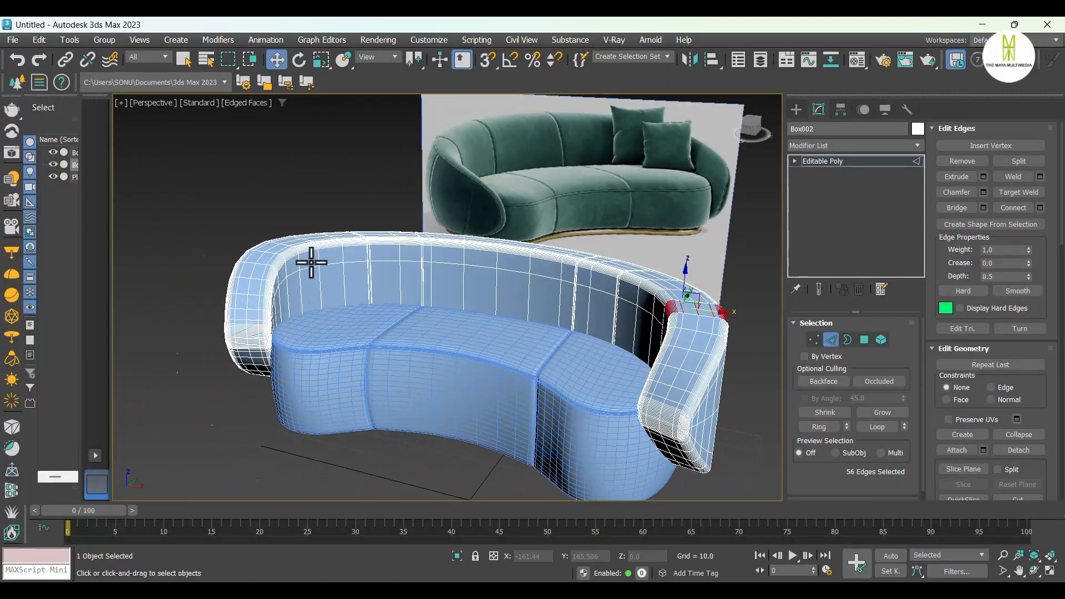
# Add the matching edge ring near the left armrest to the selection and connect both rings with one segment
pyautogui.scroll(5, 311, 263)
pyautogui.scroll(-5, 281, 279)
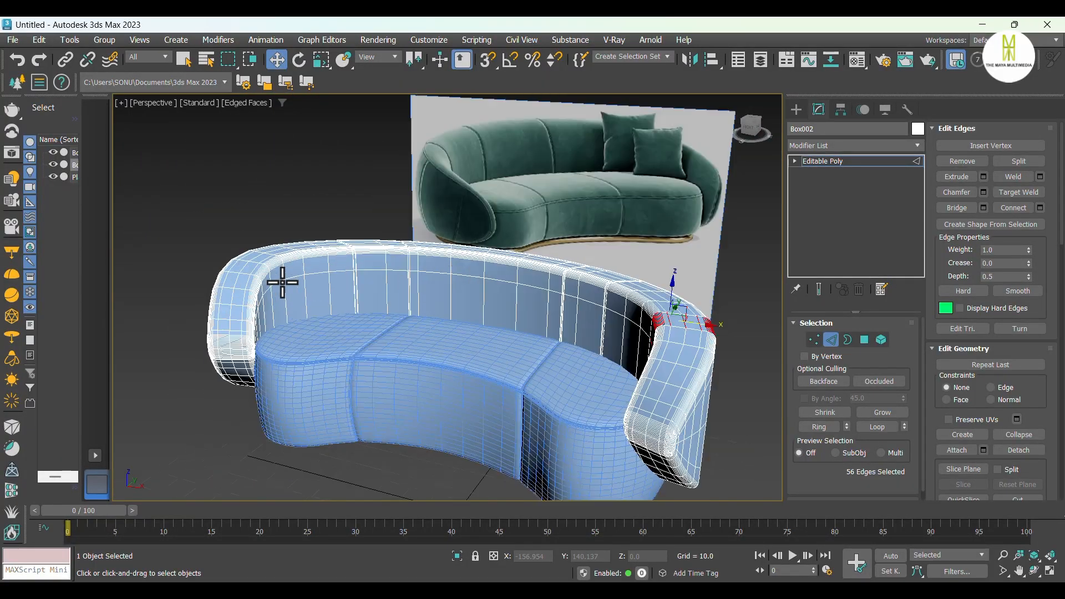
pyautogui.scroll(5, 275, 285)
pyautogui.hotkey('alt', 'r')
pyautogui.rightClick(281, 270)
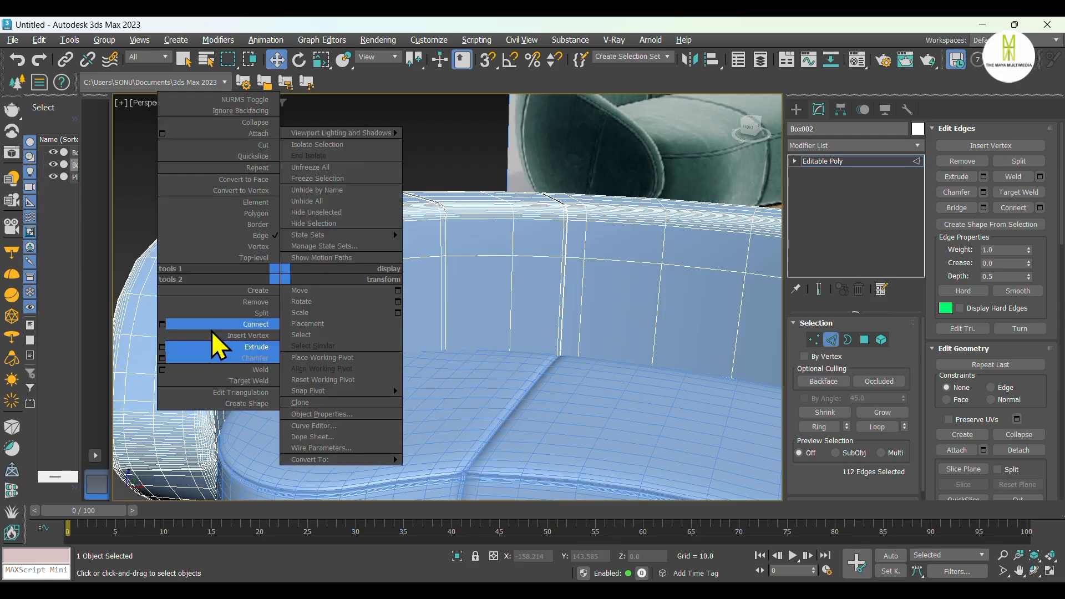
pyautogui.click(165, 326)
pyautogui.click(685, 312)
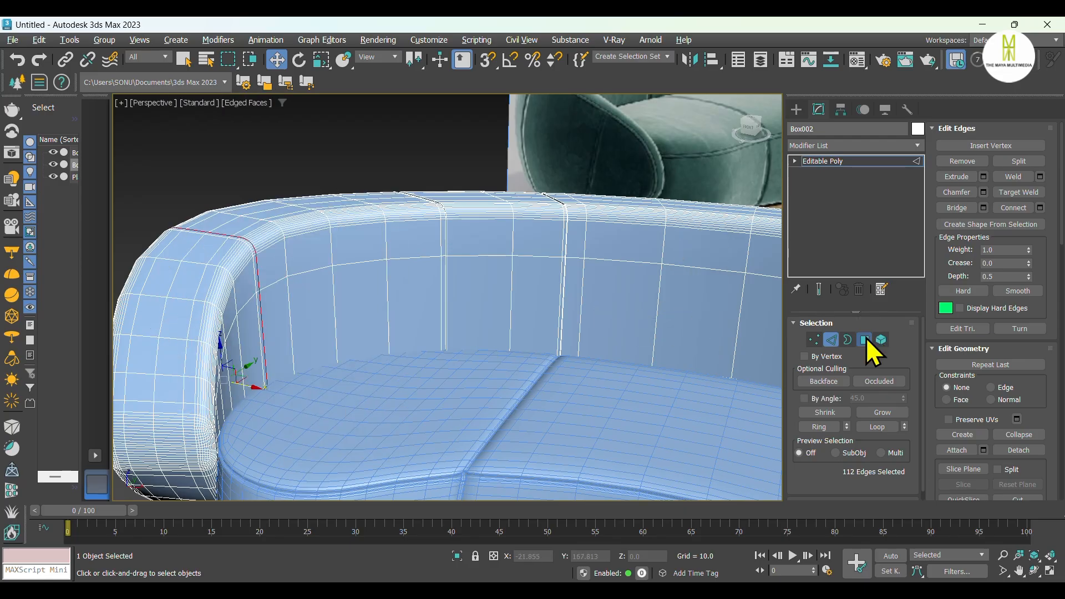
# Select the narrow polygon strips beside the left and right armrests and extrude them as seam grooves
pyautogui.click(864, 339)
pyautogui.keyDown('alt'); pyautogui.moveTo(266, 290); pyautogui.dragTo(240, 305, button='middle'); pyautogui.keyUp('alt')
pyautogui.scroll(5, 340, 238)
pyautogui.click(340, 239)
pyautogui.keyDown('shift'); pyautogui.click(337, 168); pyautogui.keyUp('shift')
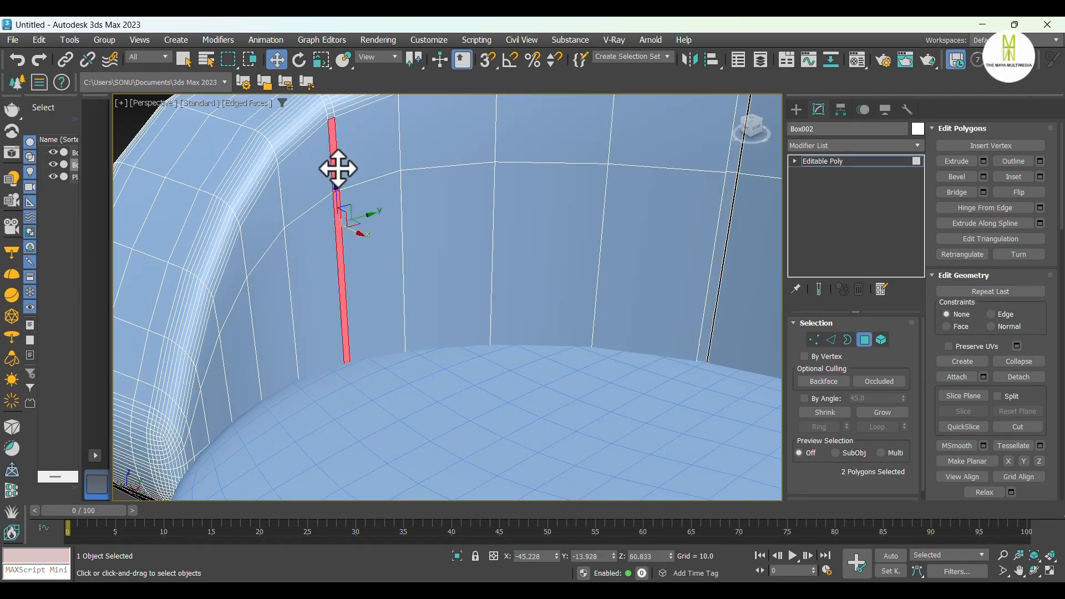
pyautogui.scroll(-5, 297, 247)
pyautogui.keyDown('alt'); pyautogui.moveTo(297, 247); pyautogui.dragTo(554, 297, button='middle'); pyautogui.keyUp('alt')
pyautogui.keyDown('alt'); pyautogui.moveTo(565, 255); pyautogui.dragTo(462, 259, button='middle'); pyautogui.keyUp('alt')
pyautogui.scroll(6, 461, 259)
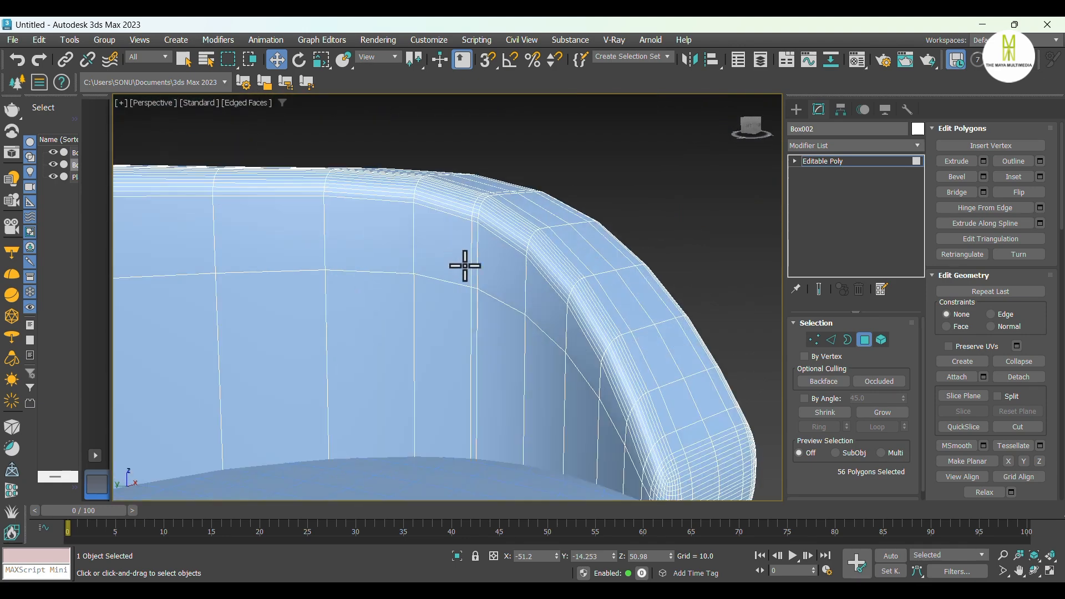
pyautogui.keyDown('ctrl'); pyautogui.click(475, 302); pyautogui.keyUp('ctrl')
pyautogui.rightClick(475, 280)
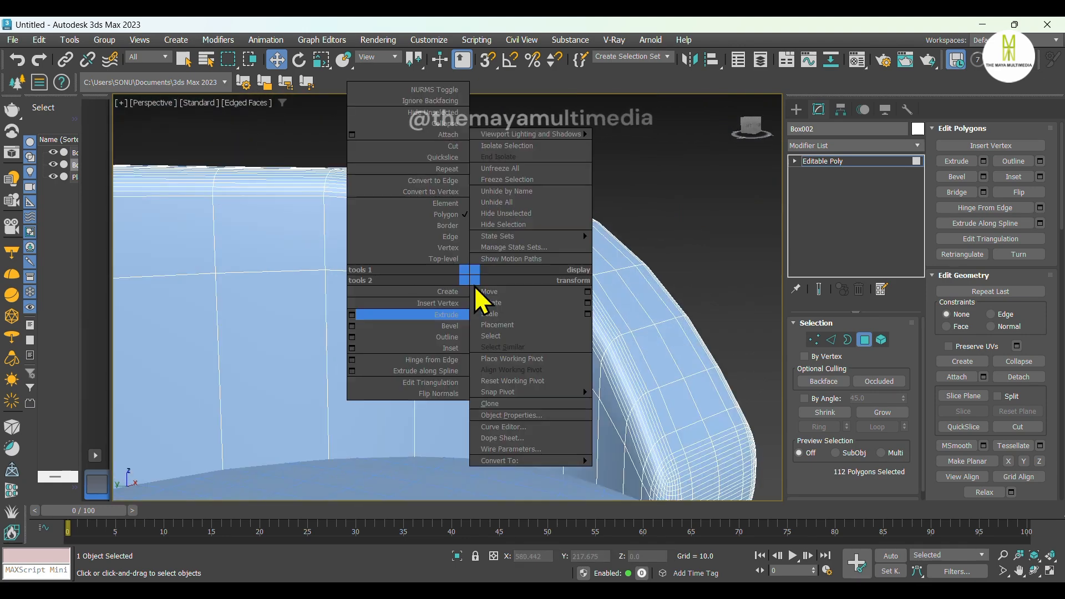
pyautogui.click(389, 314)
pyautogui.click(687, 310)
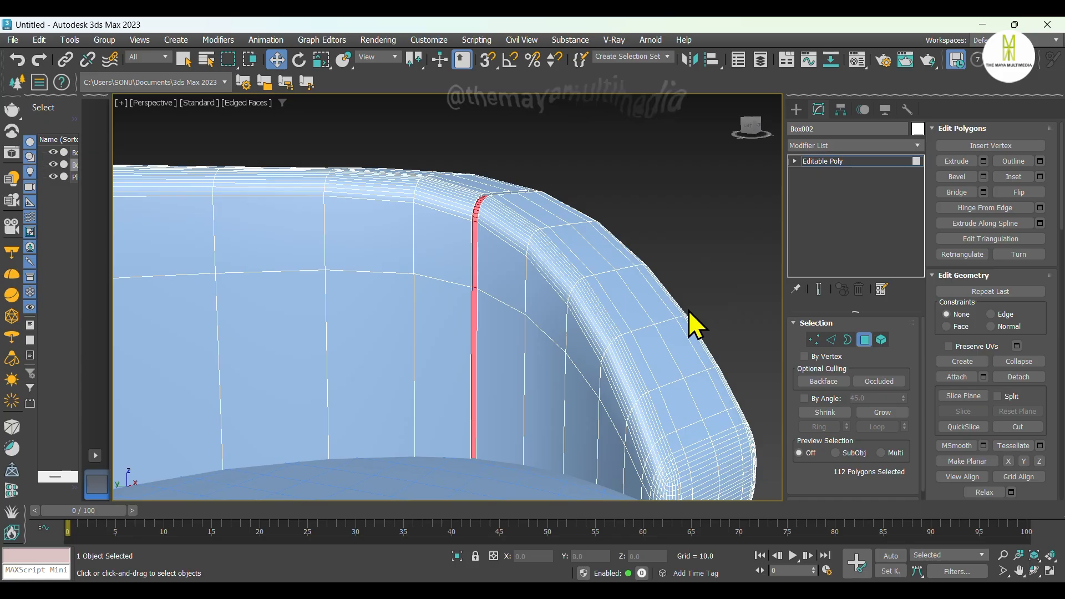
# Leave polygon editing, apply a TurboSmooth modifier to the backrest, and inspect the sofa without edged faces
pyautogui.click(677, 258)
pyautogui.scroll(-4, 677, 259)
pyautogui.scroll(-6, 682, 278)
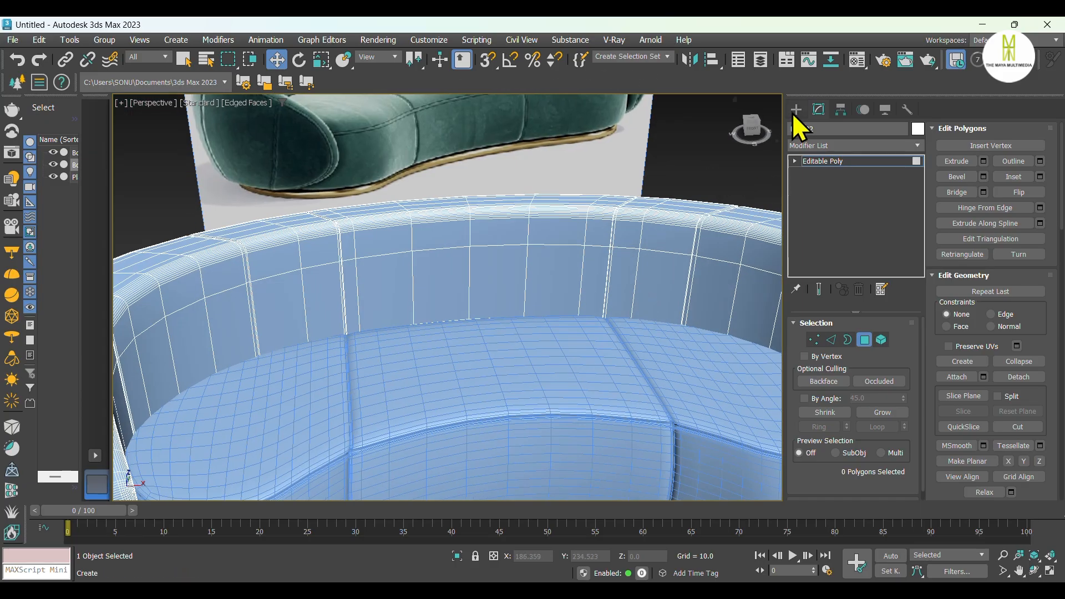
pyautogui.click(795, 109)
pyautogui.click(819, 110)
pyautogui.click(817, 146)
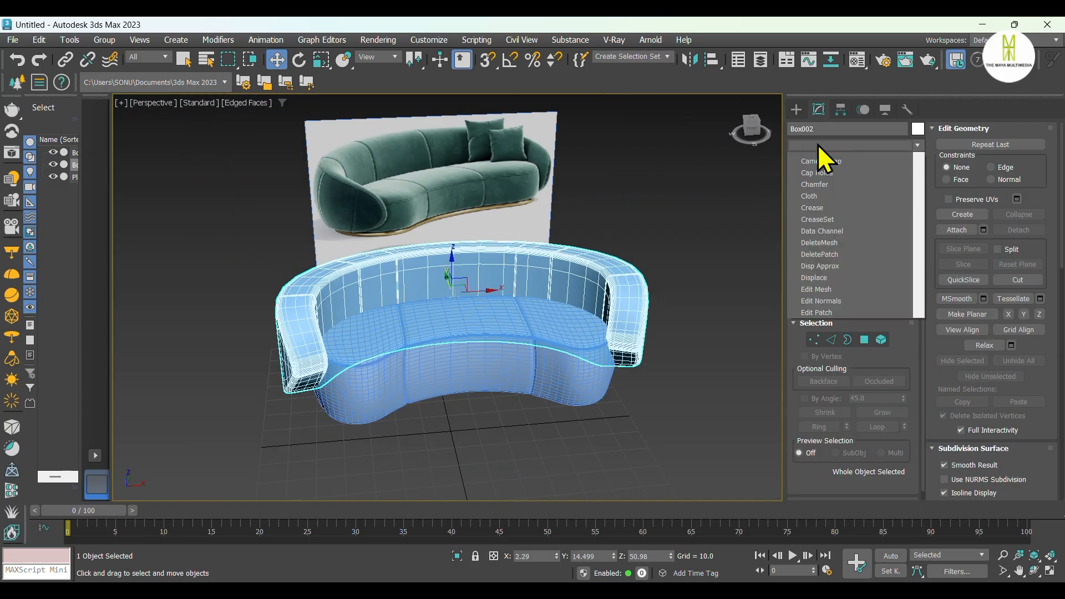
pyautogui.press('t')
pyautogui.click(835, 310)
pyautogui.click(687, 268)
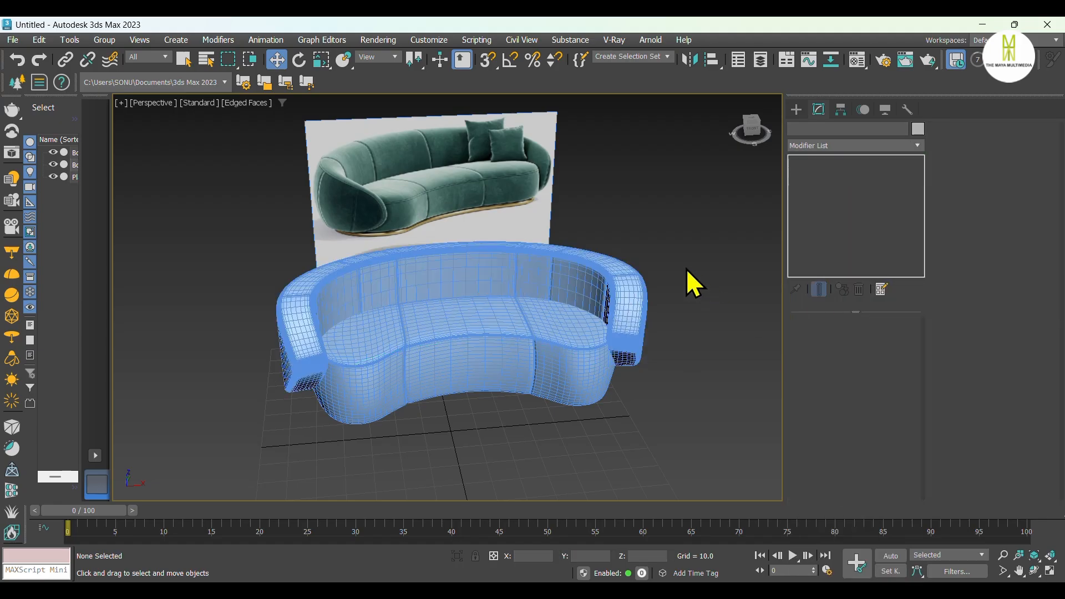
pyautogui.press('F4')
pyautogui.keyDown('alt'); pyautogui.moveTo(665, 294); pyautogui.dragTo(477, 351, button='middle'); pyautogui.keyUp('alt')
pyautogui.keyDown('alt'); pyautogui.moveTo(668, 311); pyautogui.dragTo(650, 279, button='middle'); pyautogui.keyUp('alt')
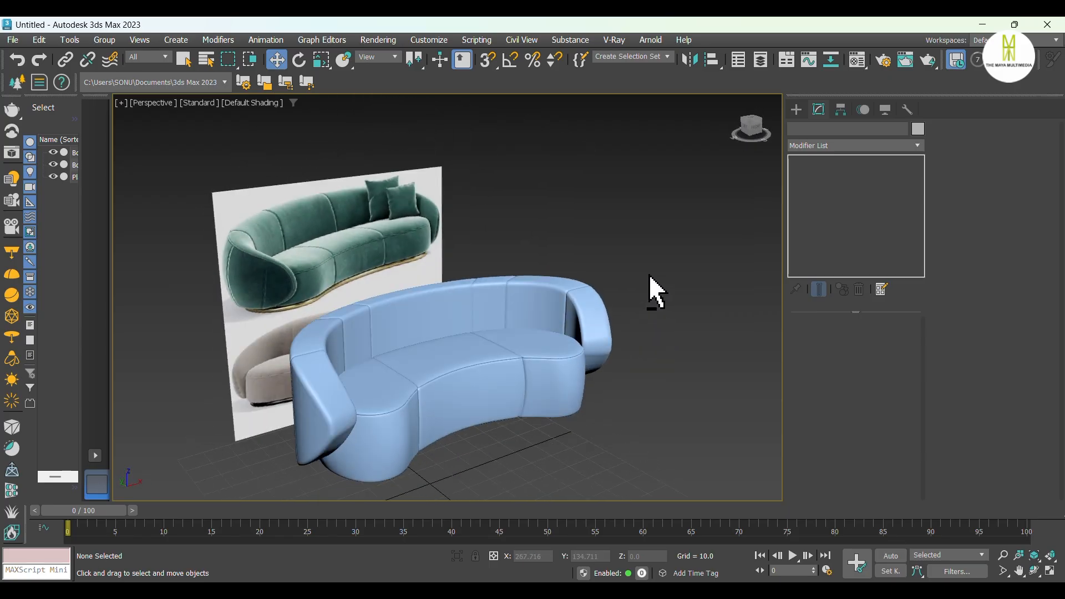
# Create a flat square box about 21 units wide in the top view and move it over the middle seat section
pyautogui.press('t')
pyautogui.moveTo(535, 258); pyautogui.dragTo(511, 290, button='middle')
pyautogui.click(797, 109)
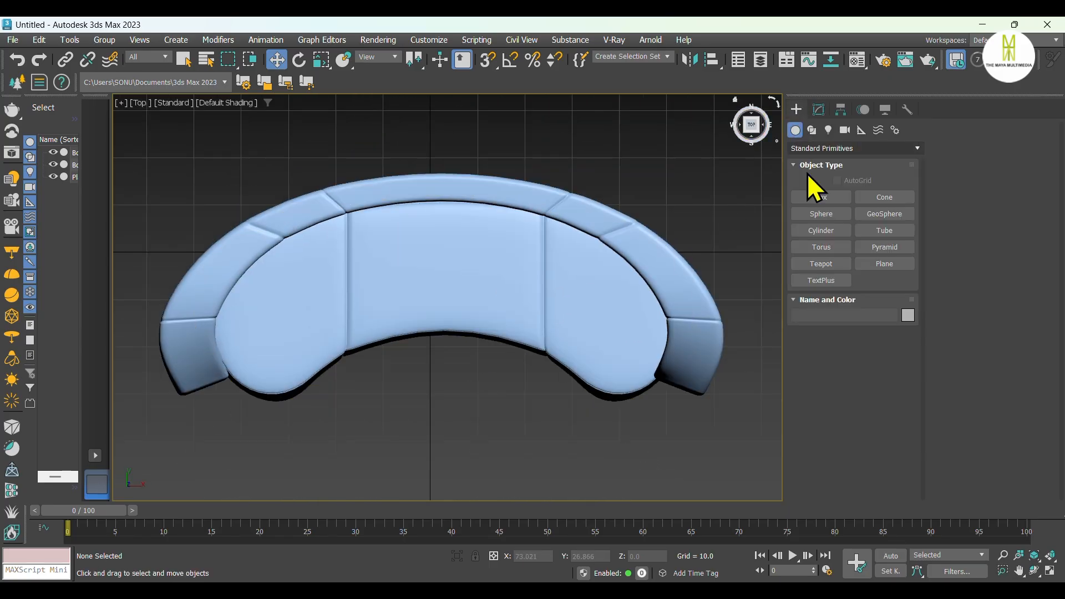
pyautogui.click(808, 198)
pyautogui.moveTo(620, 230); pyautogui.dragTo(620, 199, button='middle')
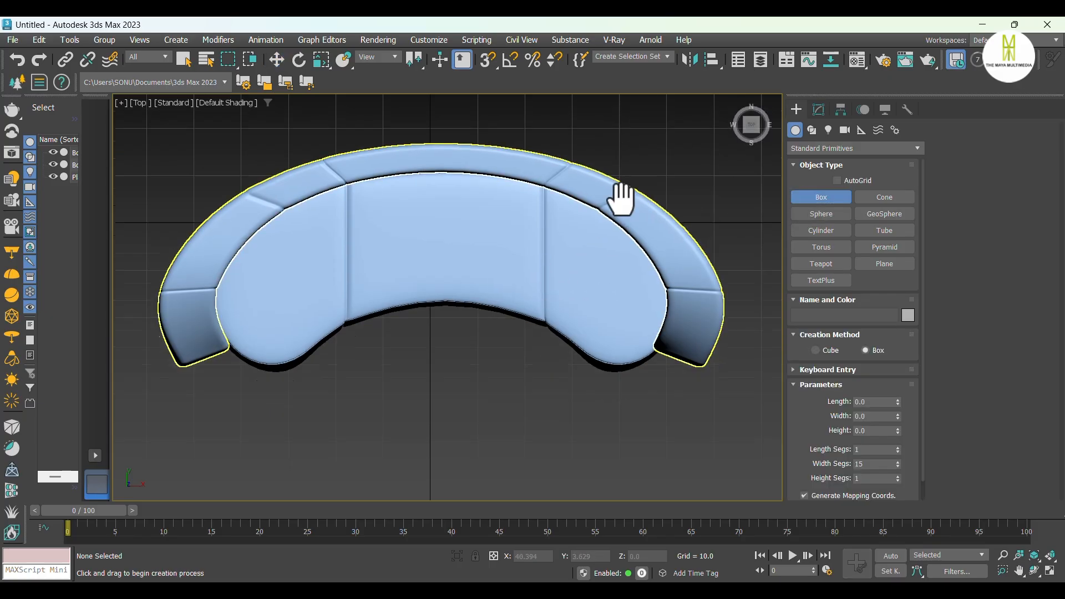
pyautogui.moveTo(582, 337)
pyautogui.mouseDown(button='middle')
pyautogui.moveTo(588, 278)
pyautogui.moveTo(580, 288)
pyautogui.mouseUp(button='middle')
pyautogui.moveTo(601, 259); pyautogui.dragTo(549, 211)
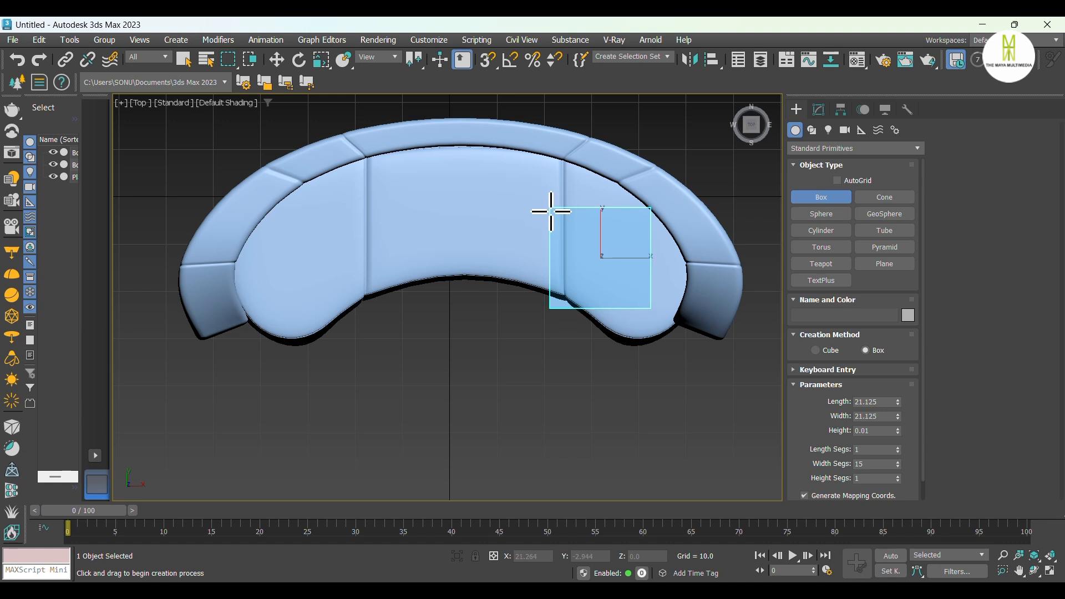
pyautogui.press('w')
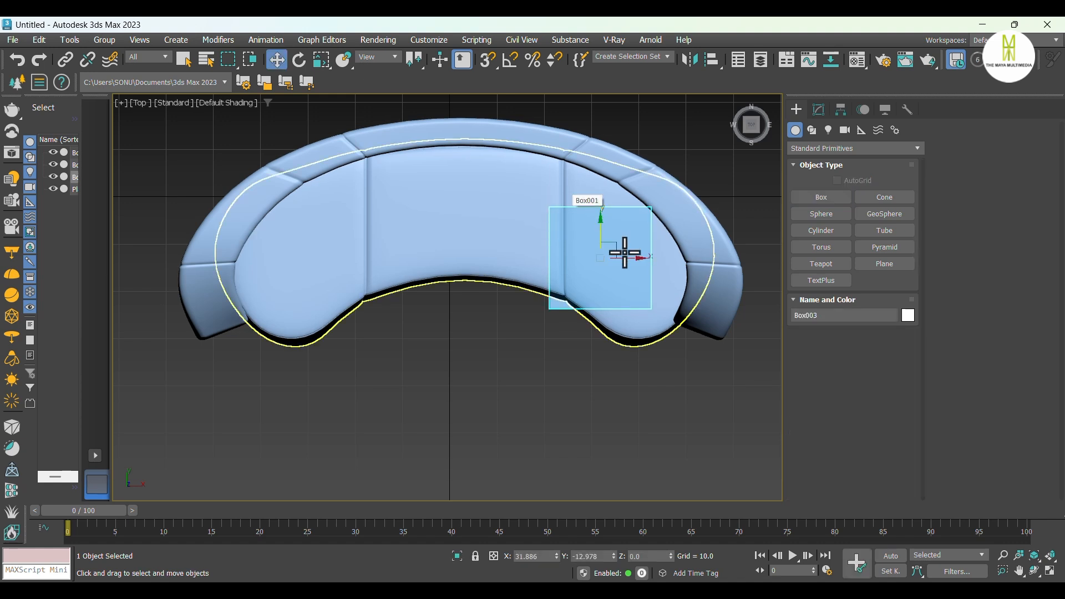
pyautogui.moveTo(625, 250); pyautogui.dragTo(467, 185)
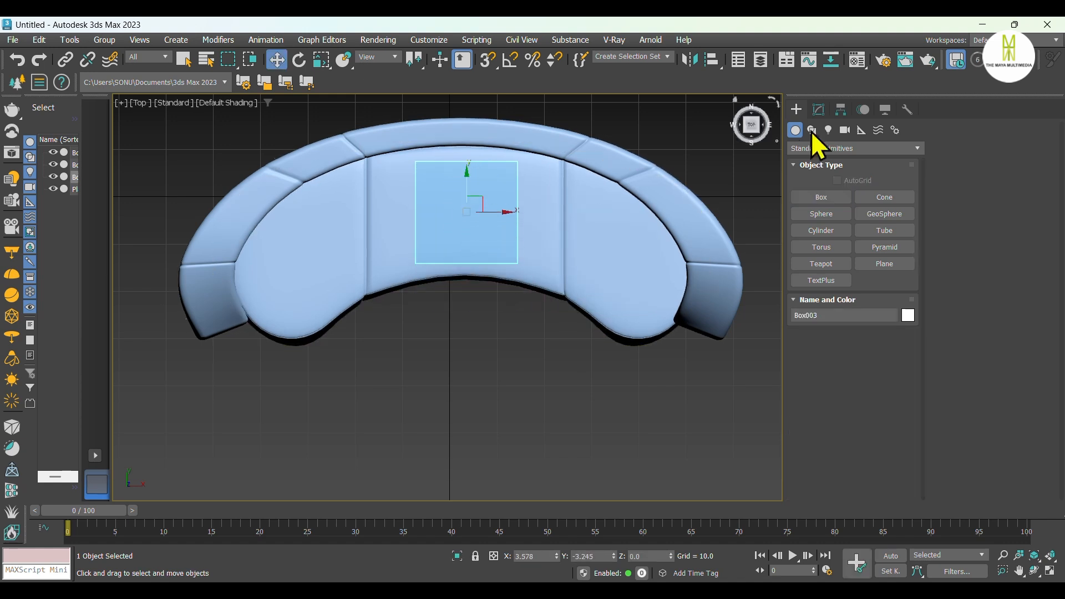
# Set the box's height to 0.2 with 50 length and 25 width segments, and raise it to about Z 76
pyautogui.click(818, 109)
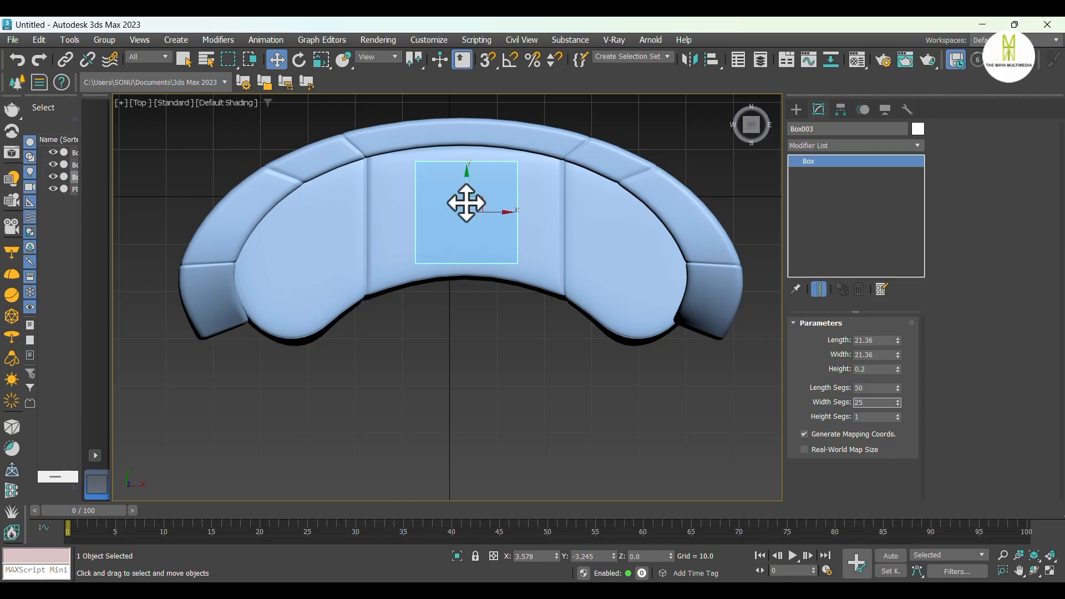
pyautogui.press('F4')
pyautogui.press('f')
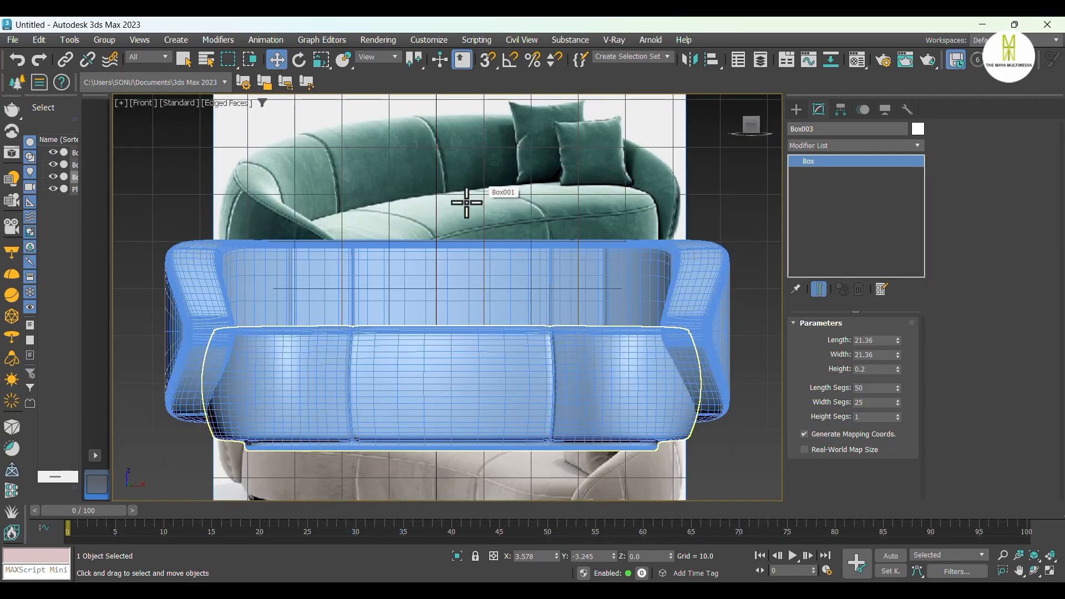
pyautogui.scroll(-5, 468, 202)
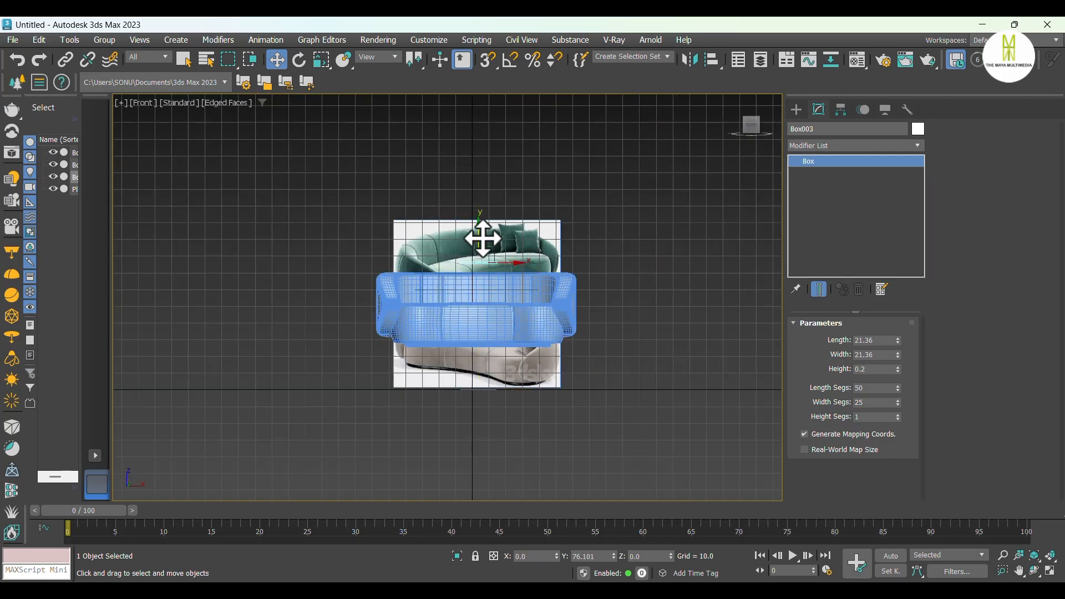
pyautogui.press('p')
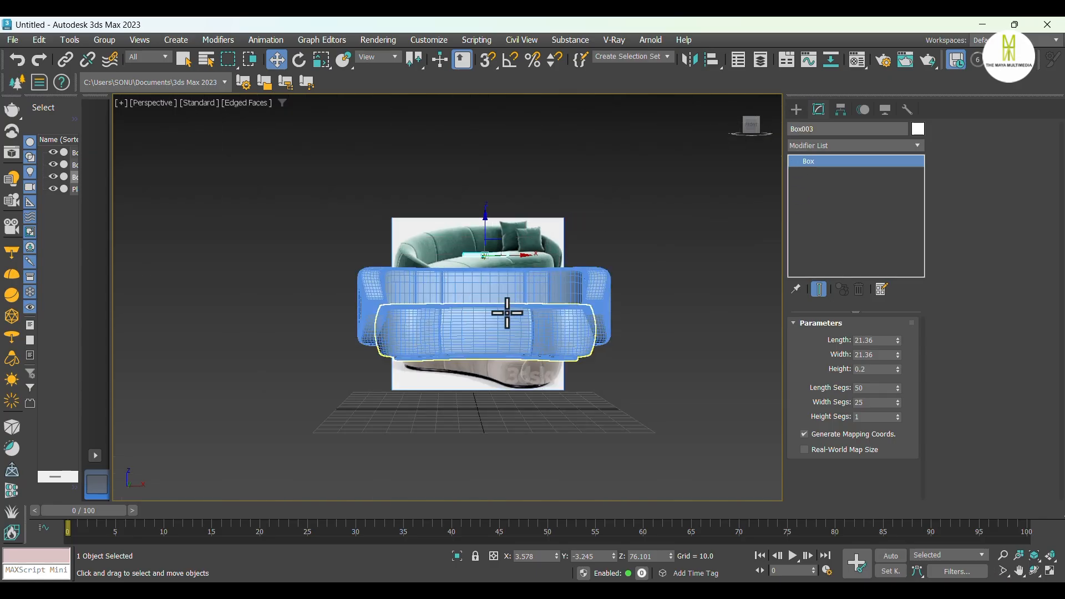
pyautogui.keyDown('alt'); pyautogui.moveTo(506, 313); pyautogui.dragTo(532, 333, button='middle'); pyautogui.keyUp('alt')
pyautogui.scroll(5, 561, 261)
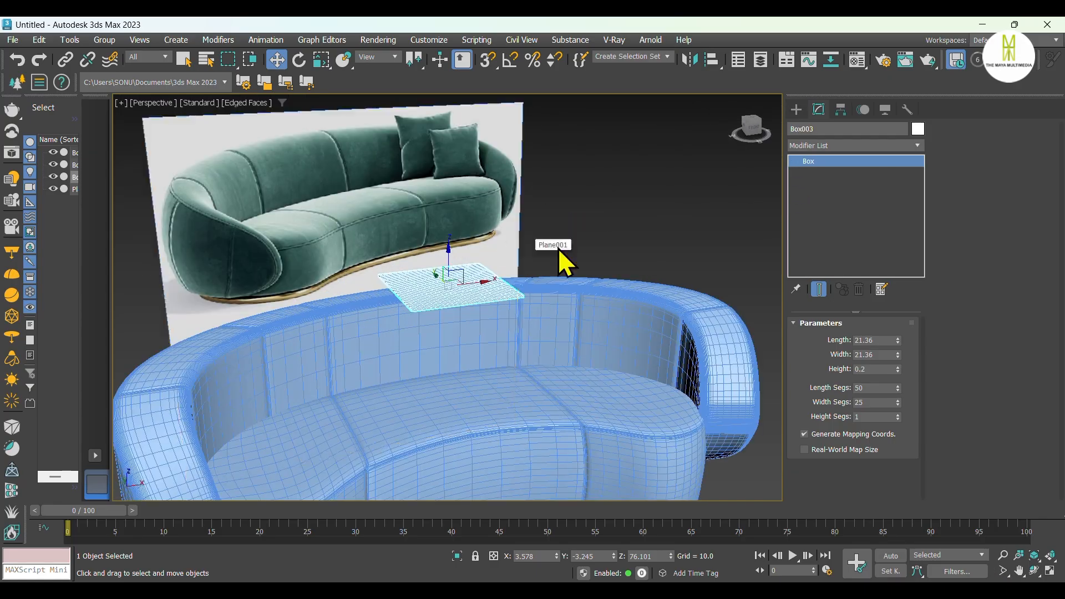
# Add a Cloth modifier to the raised flat box and select the sofa seat
pyautogui.click(820, 142)
pyautogui.scroll(-5, 819, 147)
pyautogui.click(819, 161)
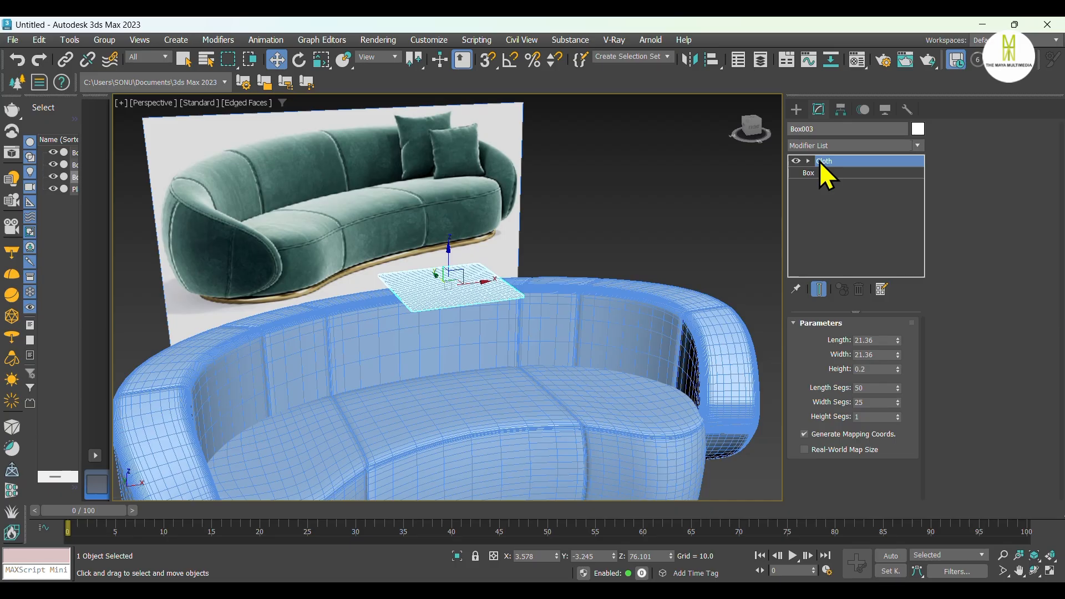
pyautogui.click(571, 388)
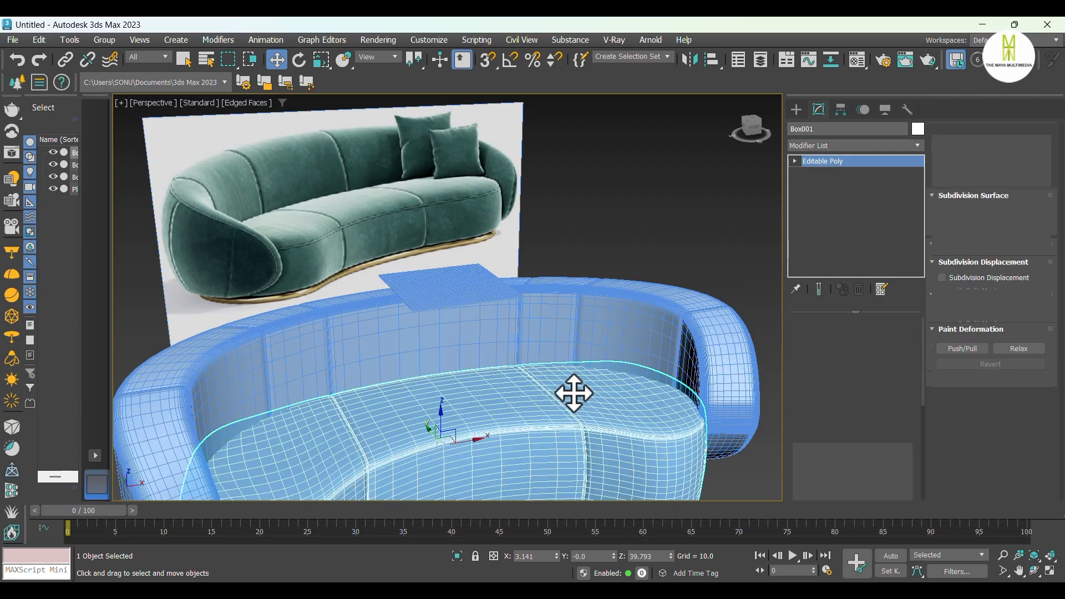
# In the cloth simulation, add the sofa seat as a collision object and make the flat box cloth with pressure 20
pyautogui.click(473, 285)
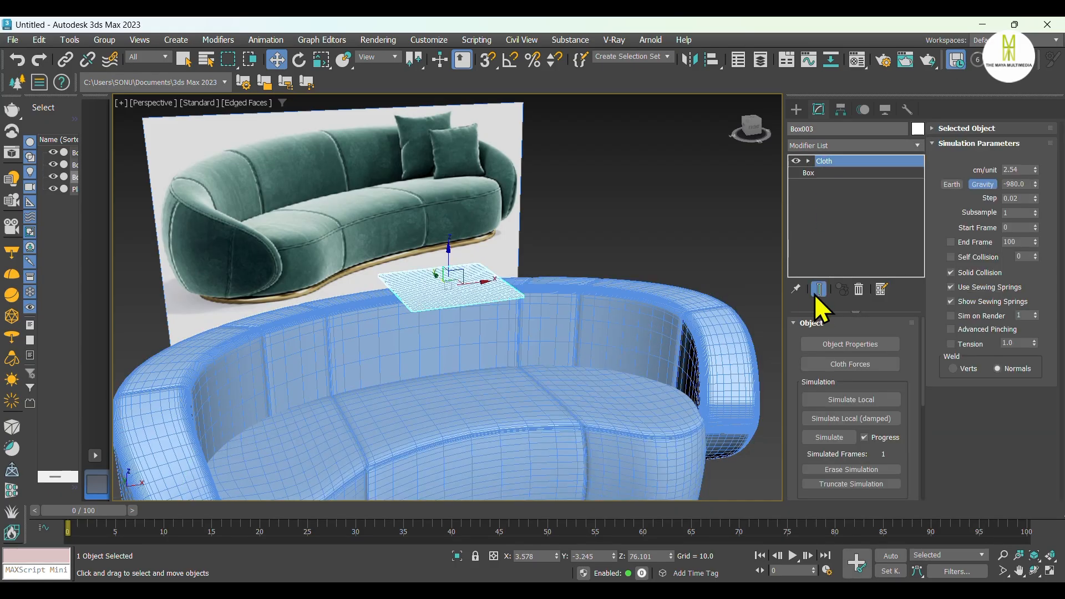
pyautogui.click(843, 343)
pyautogui.click(399, 102)
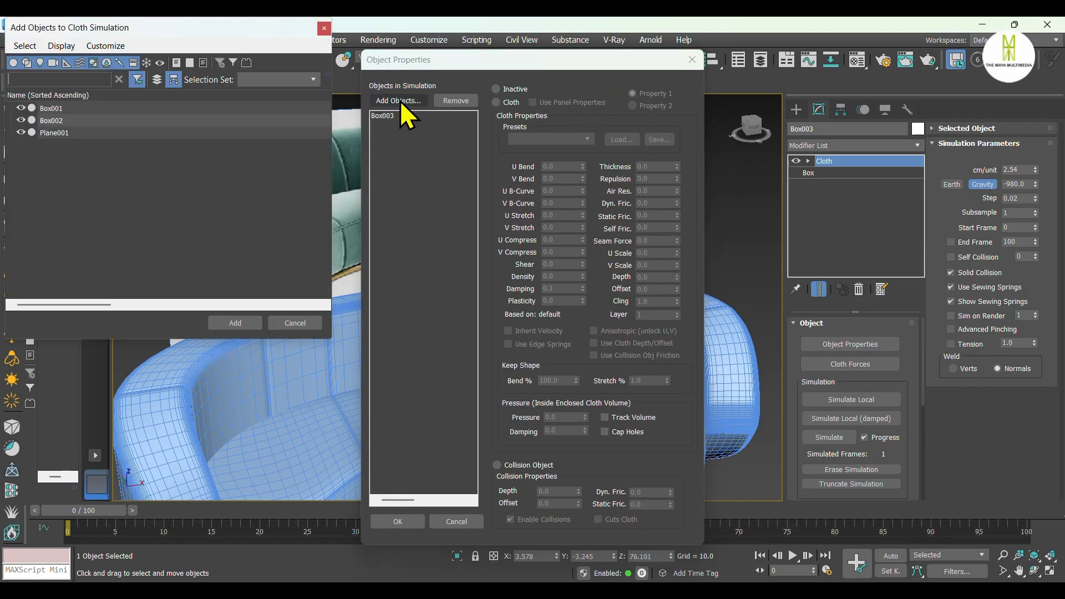
pyautogui.click(149, 111)
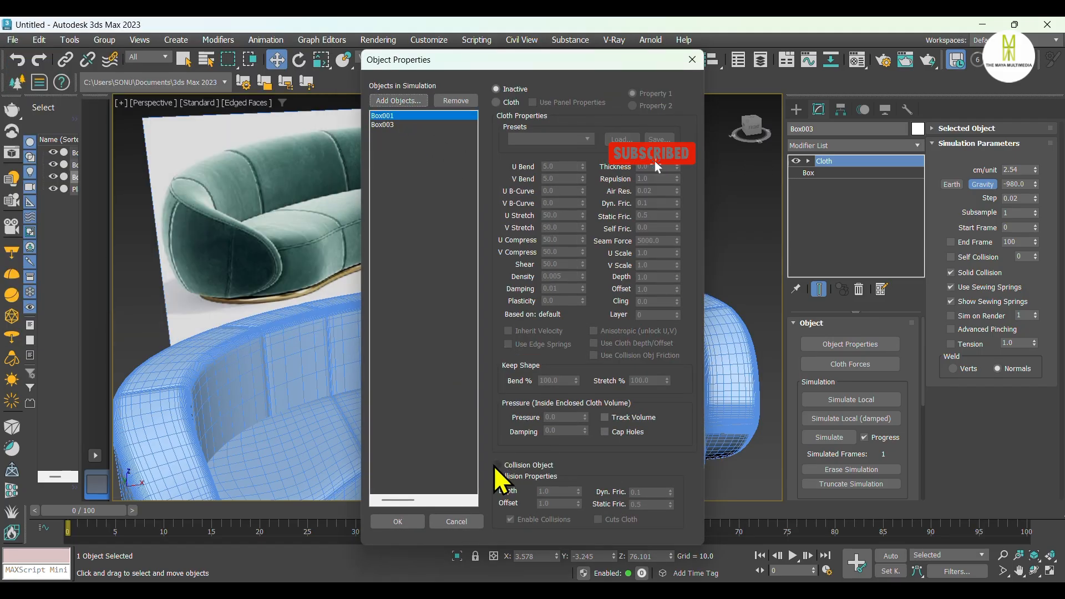
pyautogui.click(495, 467)
pyautogui.click(495, 102)
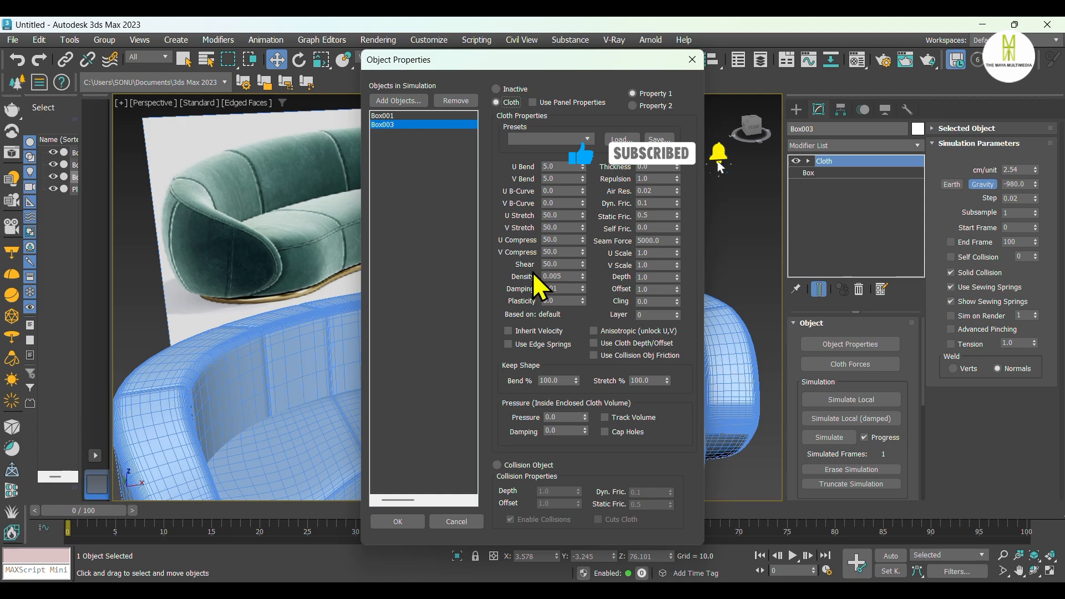
pyautogui.doubleClick(563, 417)
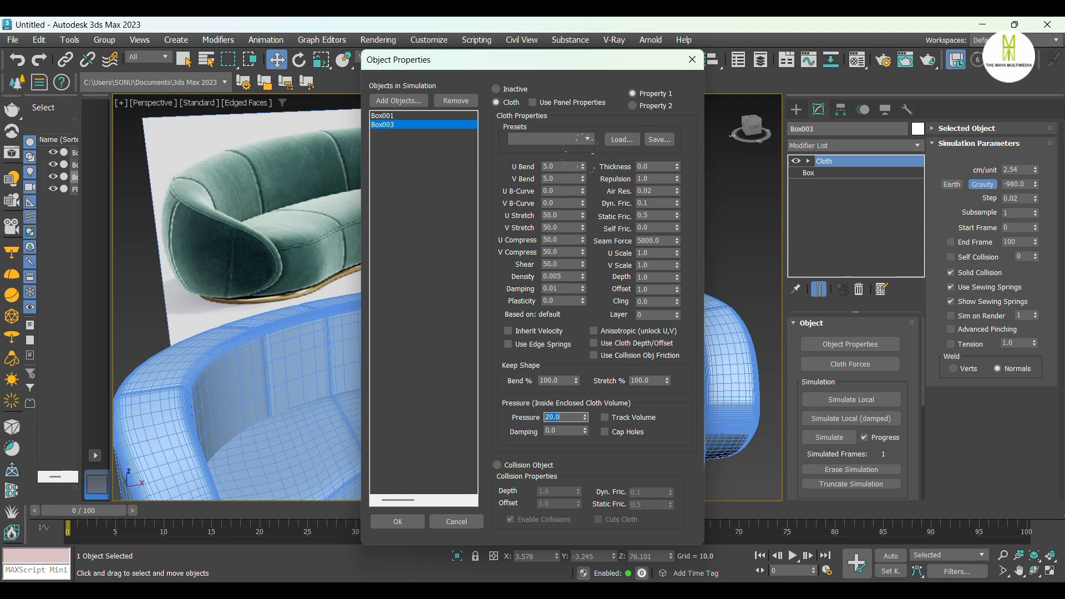
pyautogui.click(398, 523)
# Run a local cloth simulation to inflate the flat box into a pillow, and center its pivot to the object
pyautogui.moveTo(516, 340)
pyautogui.keyDown('alt'); pyautogui.mouseDown(button='middle')
pyautogui.moveTo(504, 348)
pyautogui.moveTo(525, 348)
pyautogui.mouseUp(button='middle'); pyautogui.keyUp('alt')
pyautogui.keyDown('alt'); pyautogui.moveTo(489, 297); pyautogui.dragTo(488, 292, button='middle'); pyautogui.keyUp('alt')
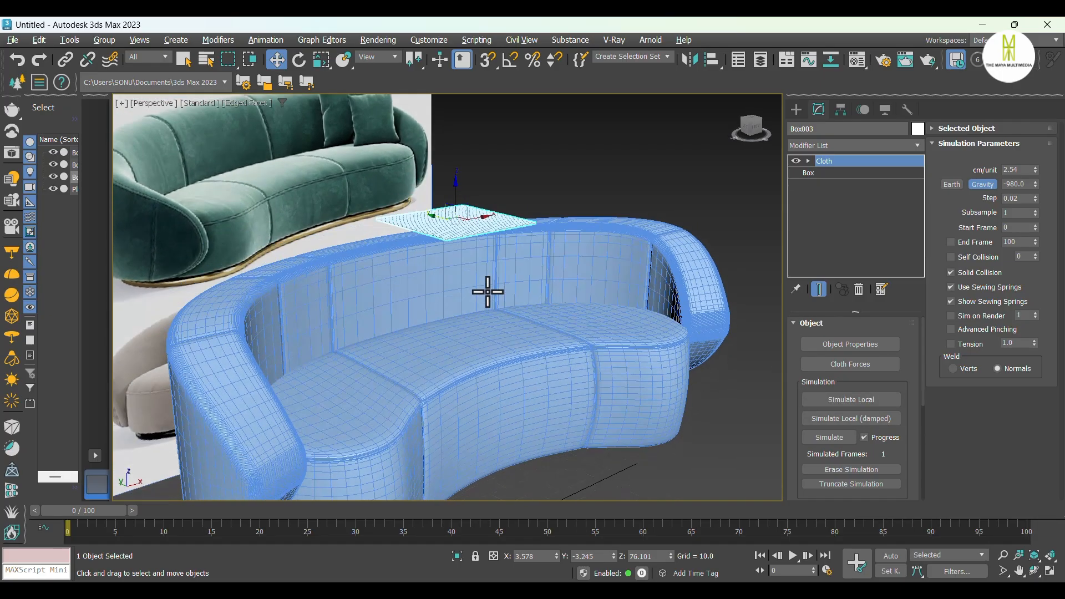
pyautogui.click(861, 401)
pyautogui.click(840, 109)
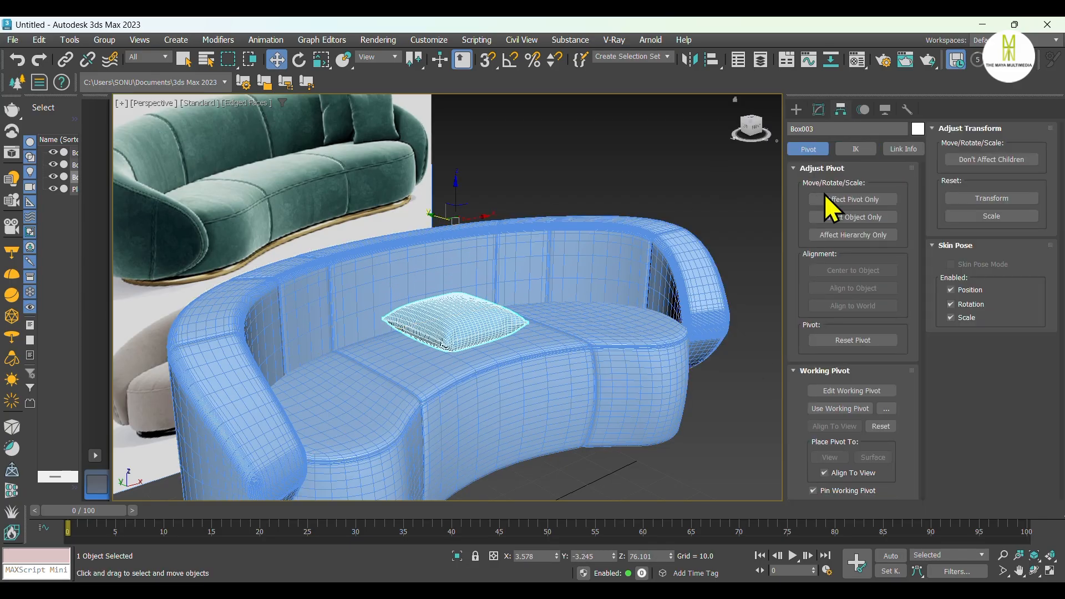
pyautogui.click(827, 200)
pyautogui.click(848, 270)
pyautogui.click(797, 109)
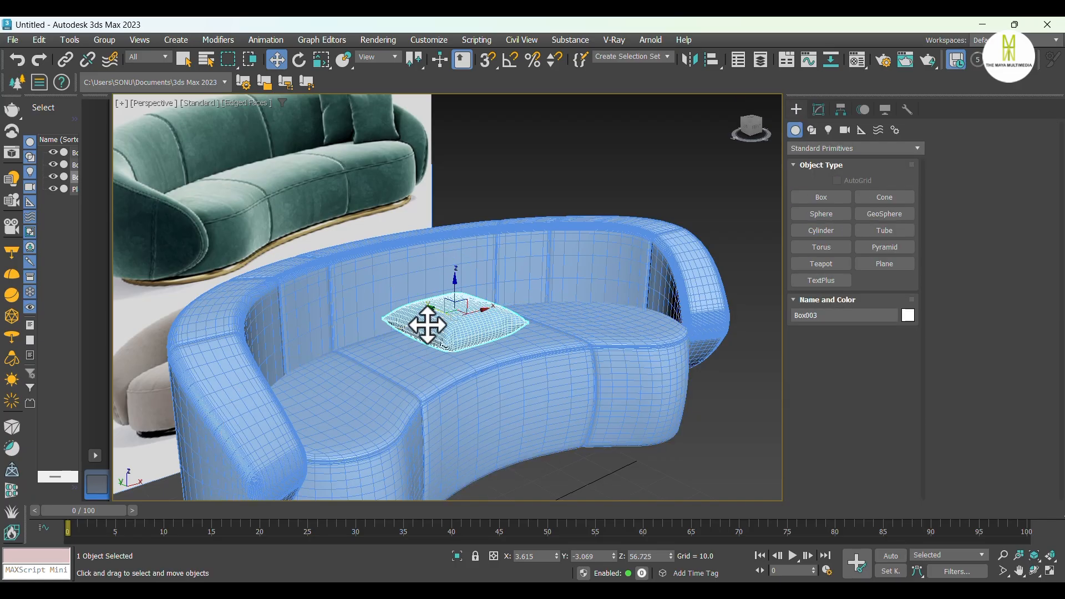
# Rotate the pillow upright to about 75 degrees in the left view and raise it to about Z 62
pyautogui.keyDown('alt'); pyautogui.moveTo(432, 320); pyautogui.dragTo(542, 347, button='middle'); pyautogui.keyUp('alt')
pyautogui.press('l')
pyautogui.scroll(8, 450, 204)
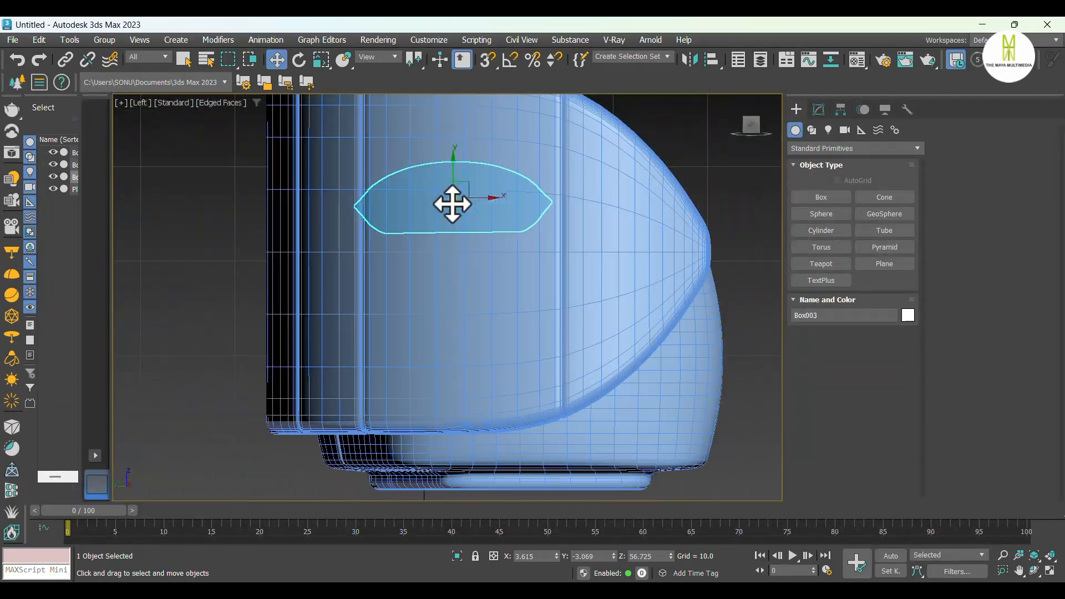
pyautogui.press('F3')
pyautogui.moveTo(449, 204); pyautogui.dragTo(450, 316, button='middle')
pyautogui.press('e')
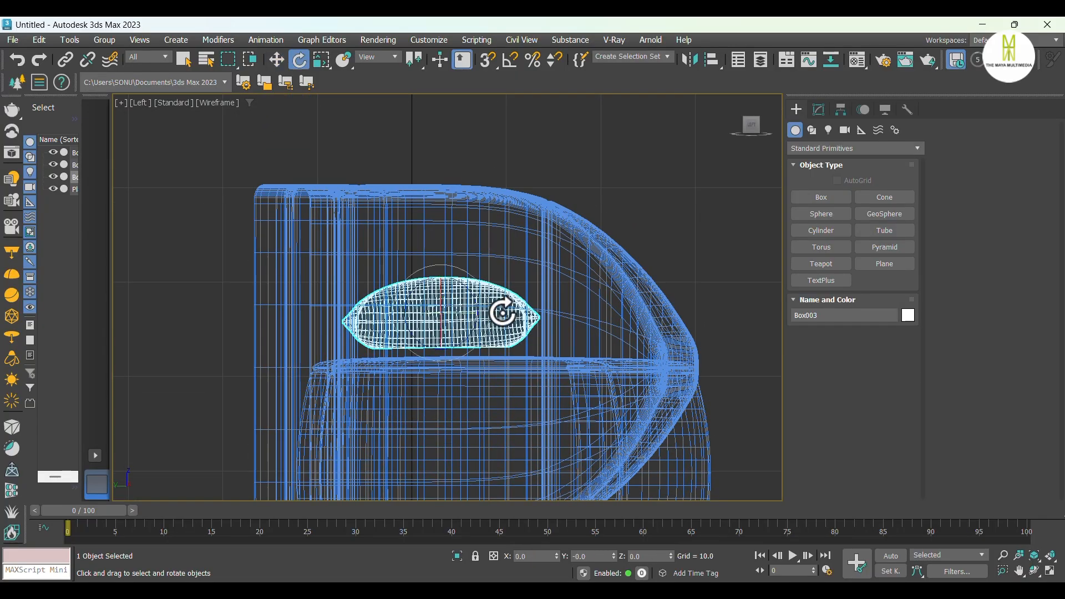
pyautogui.moveTo(494, 315); pyautogui.dragTo(497, 399)
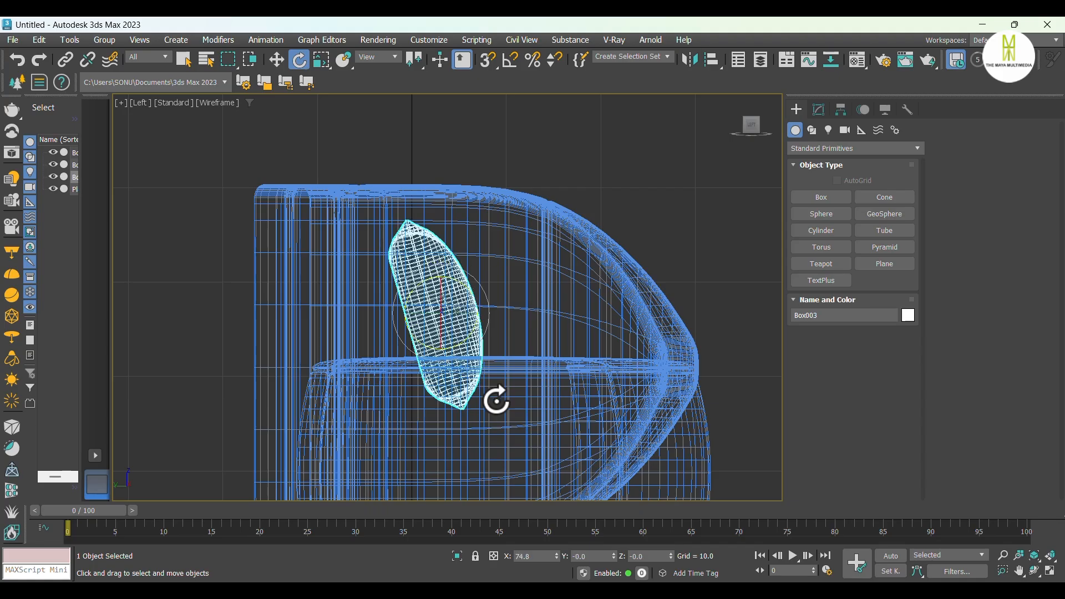
pyautogui.press('w')
pyautogui.moveTo(435, 302); pyautogui.dragTo(442, 236)
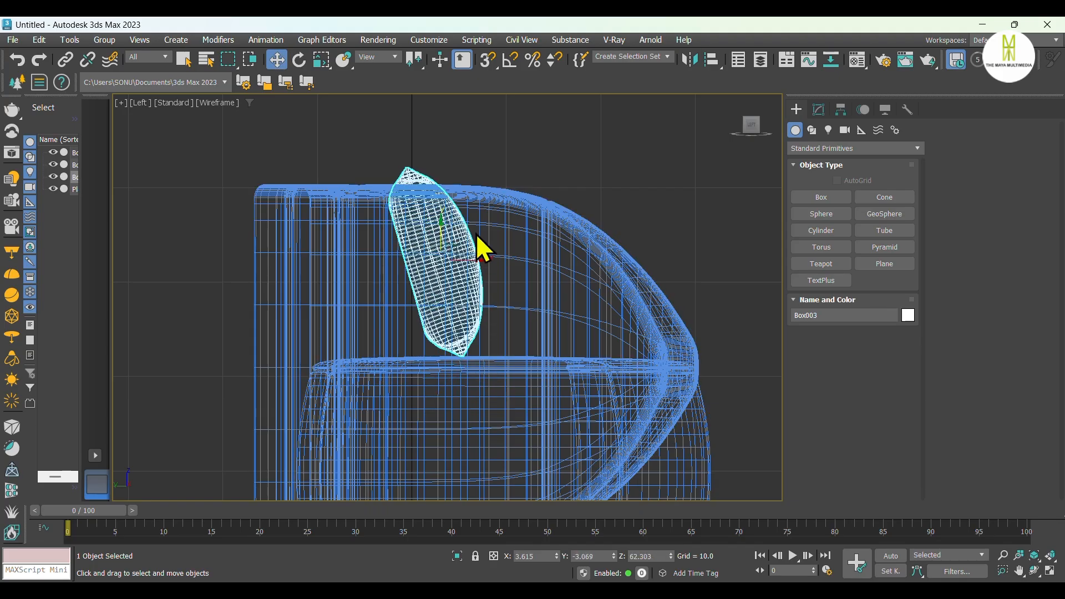
# Convert the pillow to an Editable Poly
pyautogui.press('p')
pyautogui.moveTo(475, 236)
pyautogui.keyDown('alt'); pyautogui.mouseDown(button='middle')
pyautogui.moveTo(506, 287)
pyautogui.moveTo(411, 321)
pyautogui.moveTo(473, 282)
pyautogui.moveTo(408, 316)
pyautogui.mouseUp(button='middle'); pyautogui.keyUp('alt')
pyautogui.scroll(-5, 419, 288)
pyautogui.press('F3')
pyautogui.scroll(1, 413, 321)
pyautogui.rightClick(356, 285)
pyautogui.moveTo(428, 471)
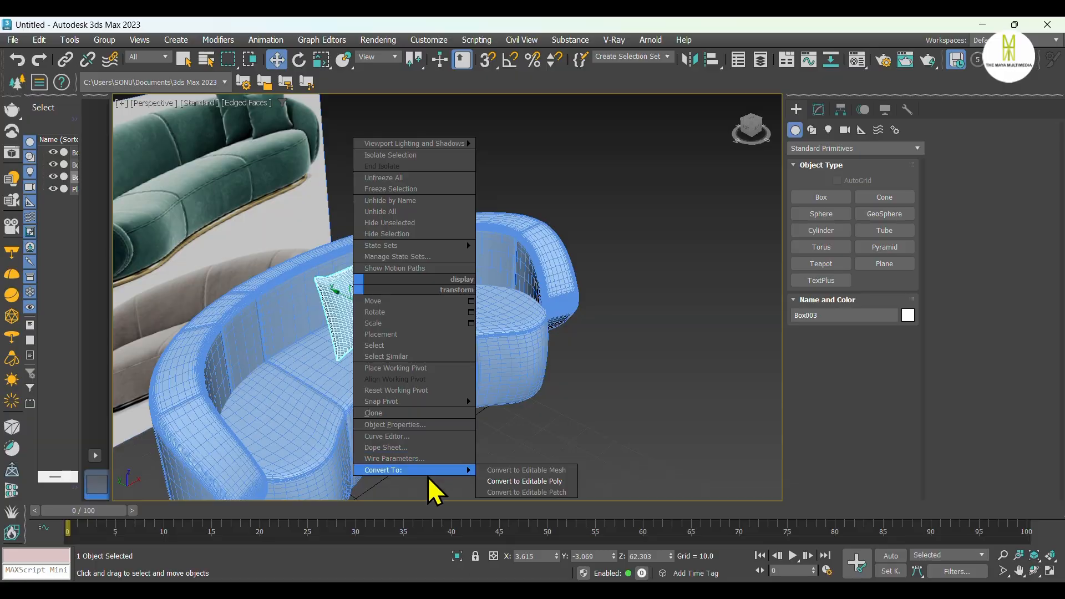
pyautogui.click(525, 481)
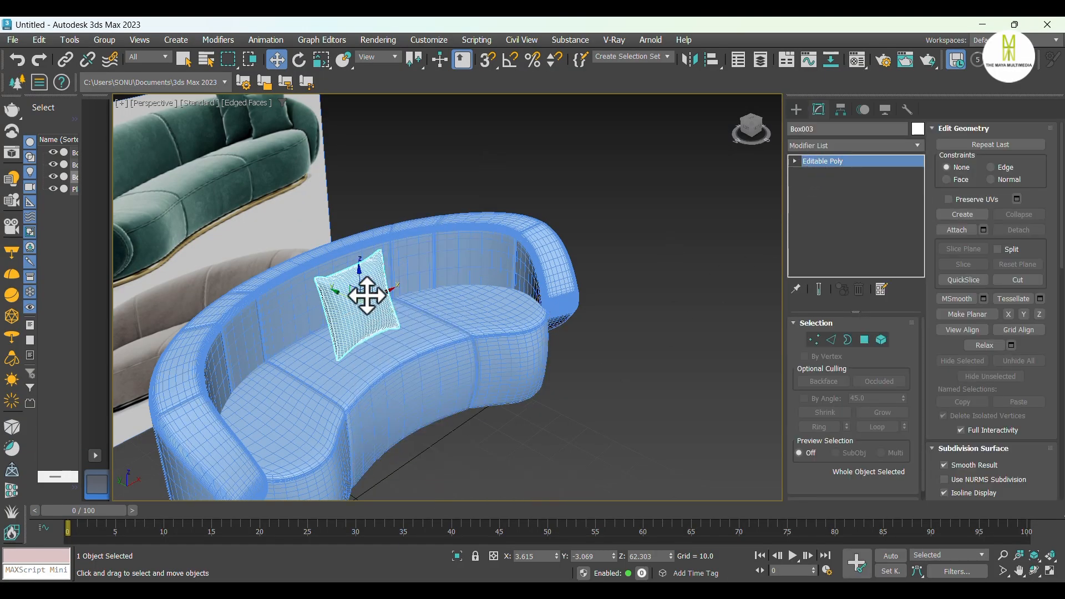
# Move the pillow to the seat's right end at about X 40.6, Y -8.2, turned to follow the curved backrest
pyautogui.moveTo(365, 300); pyautogui.dragTo(442, 307)
pyautogui.press('w')
pyautogui.moveTo(468, 304)
pyautogui.keyDown('alt'); pyautogui.mouseDown(button='middle')
pyautogui.moveTo(408, 316)
pyautogui.moveTo(504, 321)
pyautogui.moveTo(469, 298)
pyautogui.mouseUp(button='middle'); pyautogui.keyUp('alt')
pyautogui.press('t')
pyautogui.moveTo(549, 293)
pyautogui.mouseDown()
pyautogui.moveTo(468, 325)
pyautogui.moveTo(564, 279)
pyautogui.mouseUp()
pyautogui.moveTo(549, 314); pyautogui.dragTo(625, 336, button='middle')
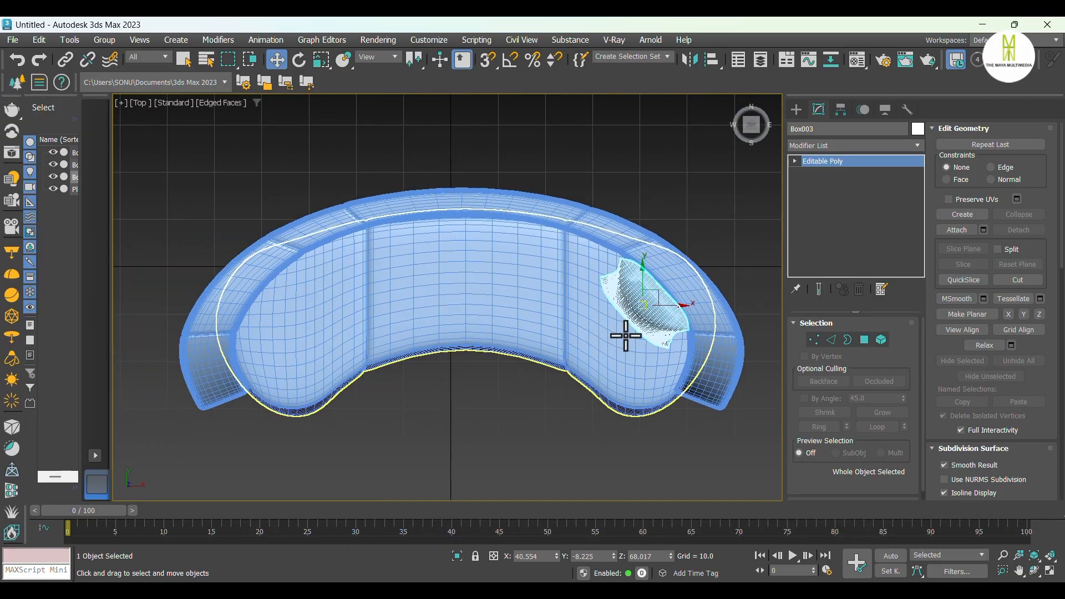
# Copy the pillow beside the first one, toward the middle seat section, and rotate the copy to follow the backrest
pyautogui.moveTo(639, 308)
pyautogui.keyDown('shift'); pyautogui.mouseDown()
pyautogui.moveTo(570, 284)
pyautogui.moveTo(575, 264)
pyautogui.mouseUp(); pyautogui.keyUp('shift')
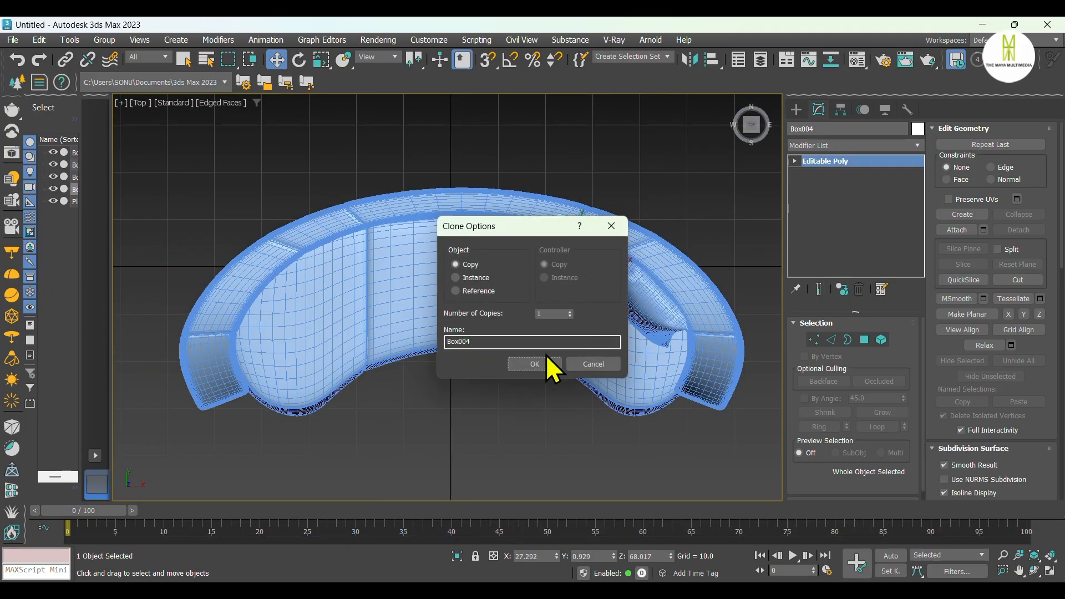
pyautogui.click(546, 363)
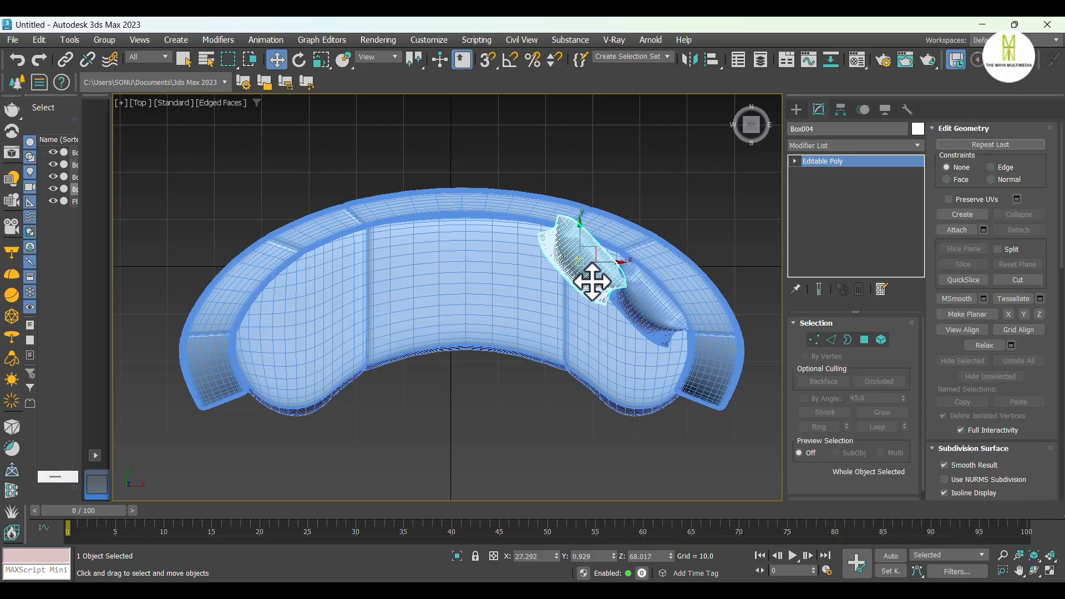
pyautogui.press('e')
pyautogui.moveTo(601, 292); pyautogui.dragTo(615, 302)
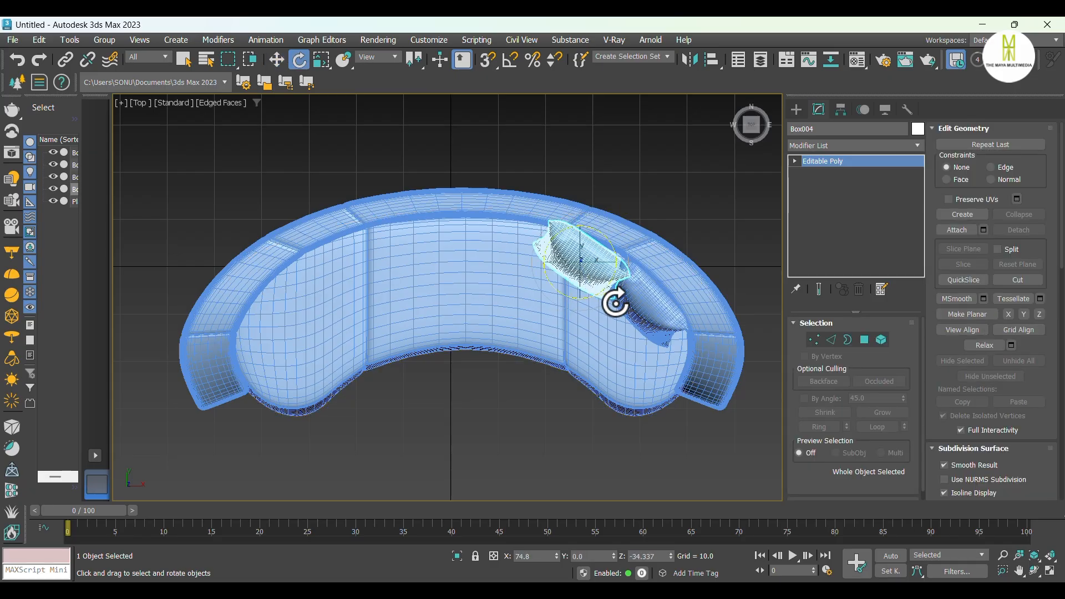
pyautogui.press('w')
pyautogui.moveTo(578, 268); pyautogui.dragTo(570, 266)
pyautogui.press('e')
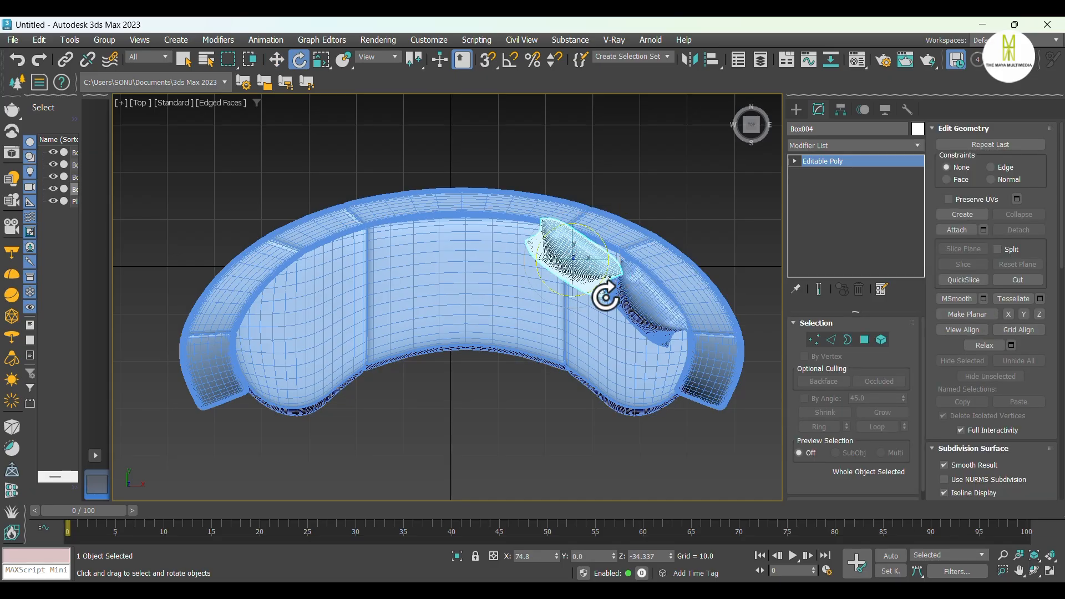
pyautogui.moveTo(605, 297); pyautogui.dragTo(616, 292)
# Lower both pillows about 6.4 units onto the seat, and the outer pillow about 0.4 units more
pyautogui.keyDown('alt'); pyautogui.moveTo(567, 304); pyautogui.dragTo(614, 237, button='middle'); pyautogui.keyUp('alt')
pyautogui.keyDown('ctrl'); pyautogui.click(634, 251); pyautogui.keyUp('ctrl')
pyautogui.press('f')
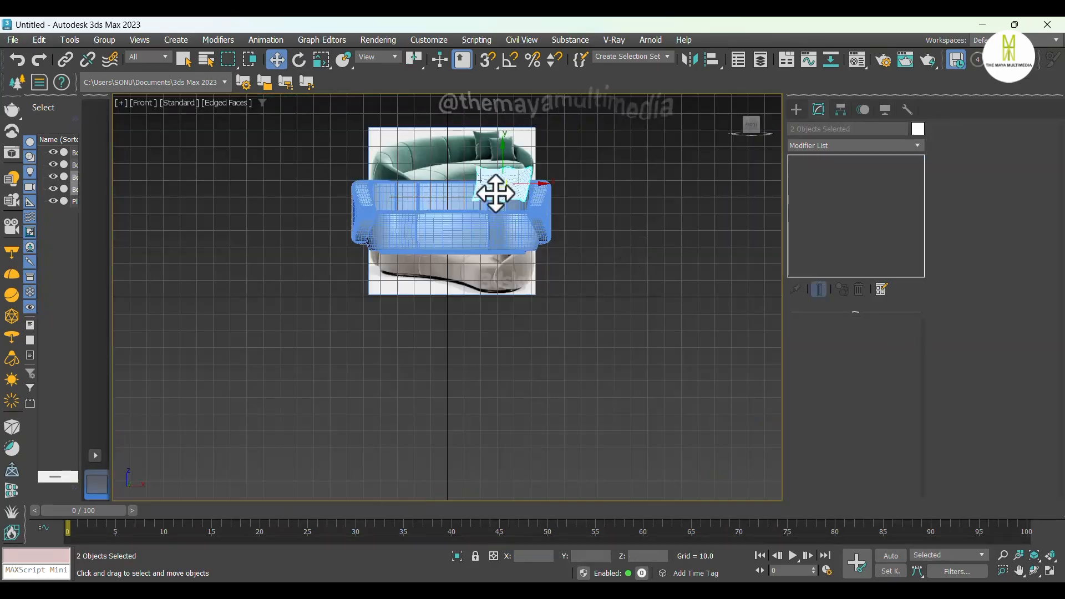
pyautogui.scroll(5, 494, 190)
pyautogui.moveTo(533, 155); pyautogui.dragTo(534, 183)
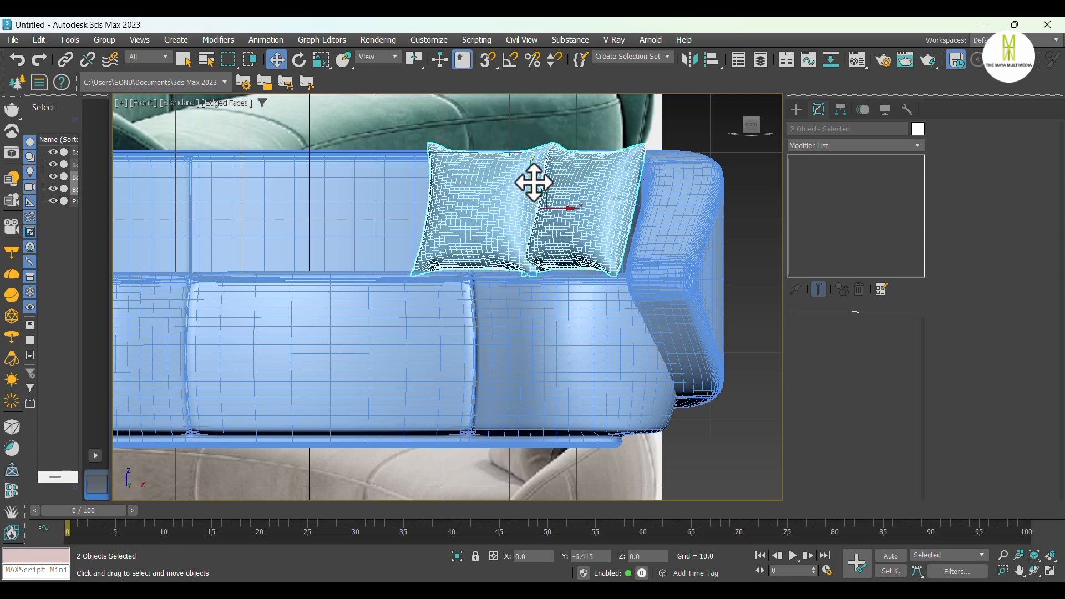
pyautogui.click(560, 186)
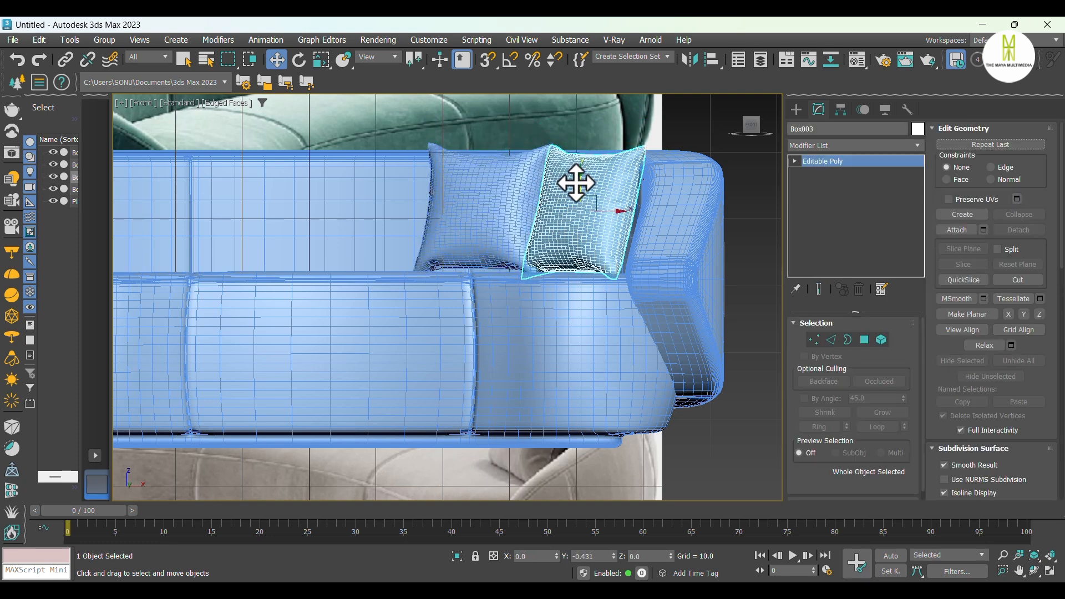
# Select both pillows and convert them to Editable Poly
pyautogui.keyDown('ctrl'); pyautogui.click(530, 192); pyautogui.keyUp('ctrl')
pyautogui.rightClick(496, 197)
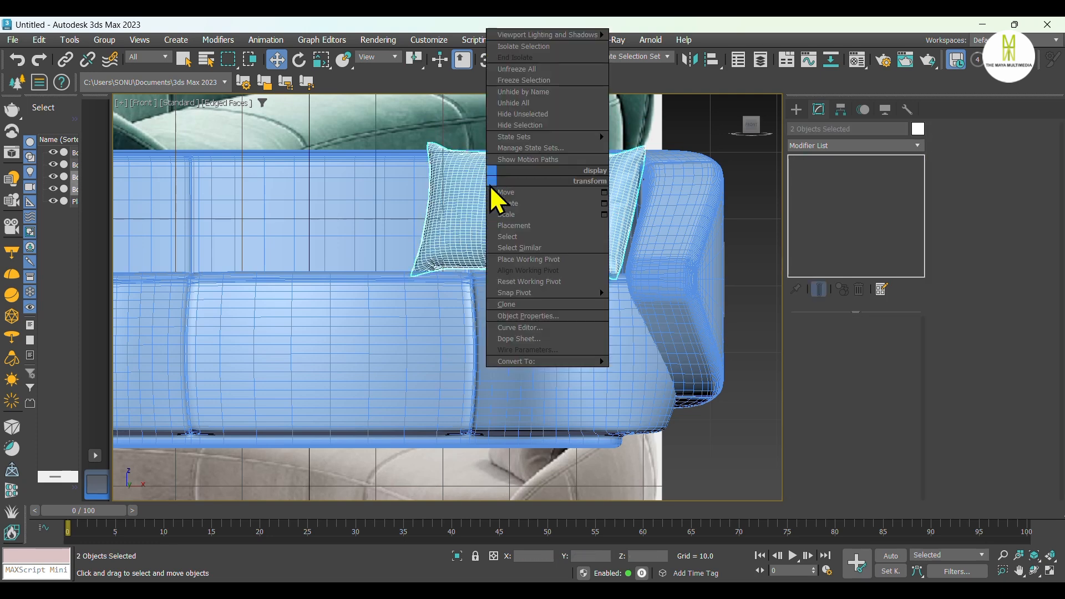
pyautogui.moveTo(541, 361)
pyautogui.click(637, 376)
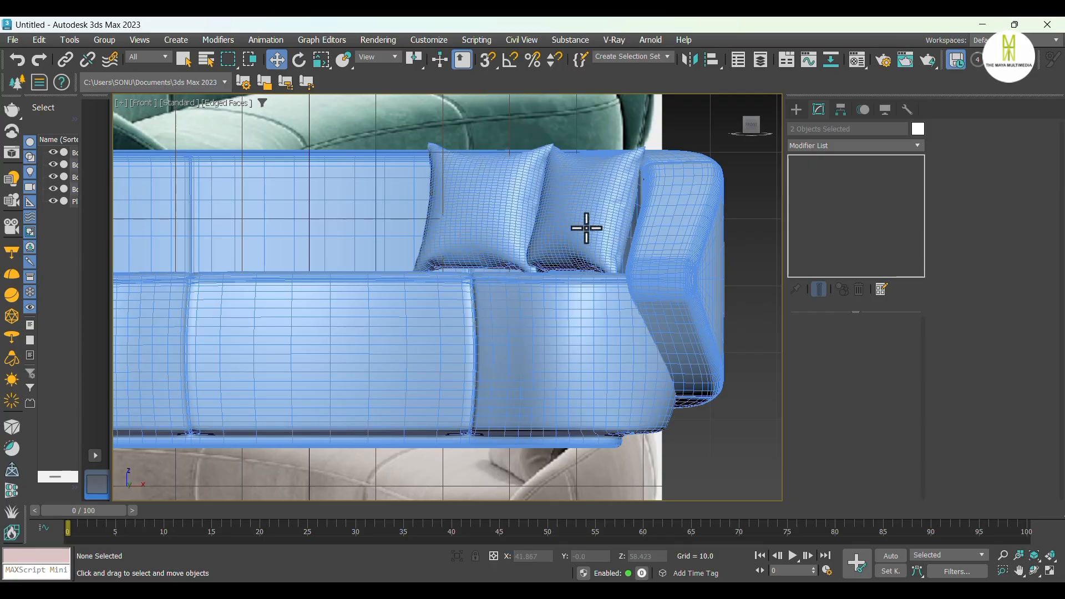
# Copy the pair of pillows to the left side of the sofa in the front view
pyautogui.scroll(-4, 658, 268)
pyautogui.moveTo(599, 235); pyautogui.dragTo(660, 283, button='middle')
pyautogui.scroll(2, 660, 282)
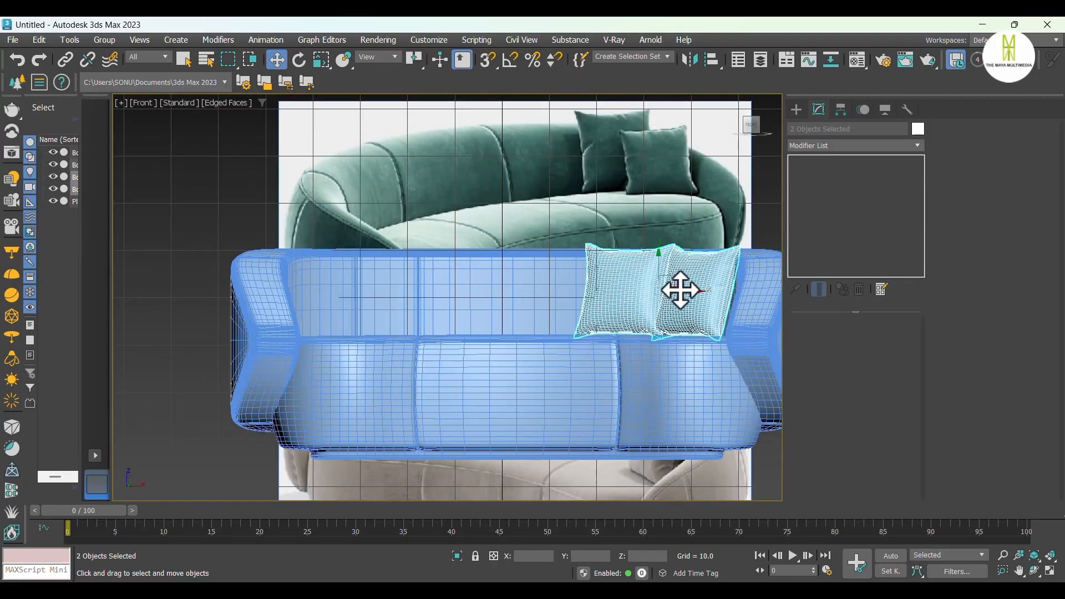
pyautogui.keyDown('shift'); pyautogui.moveTo(675, 291); pyautogui.dragTo(400, 291); pyautogui.keyUp('shift')
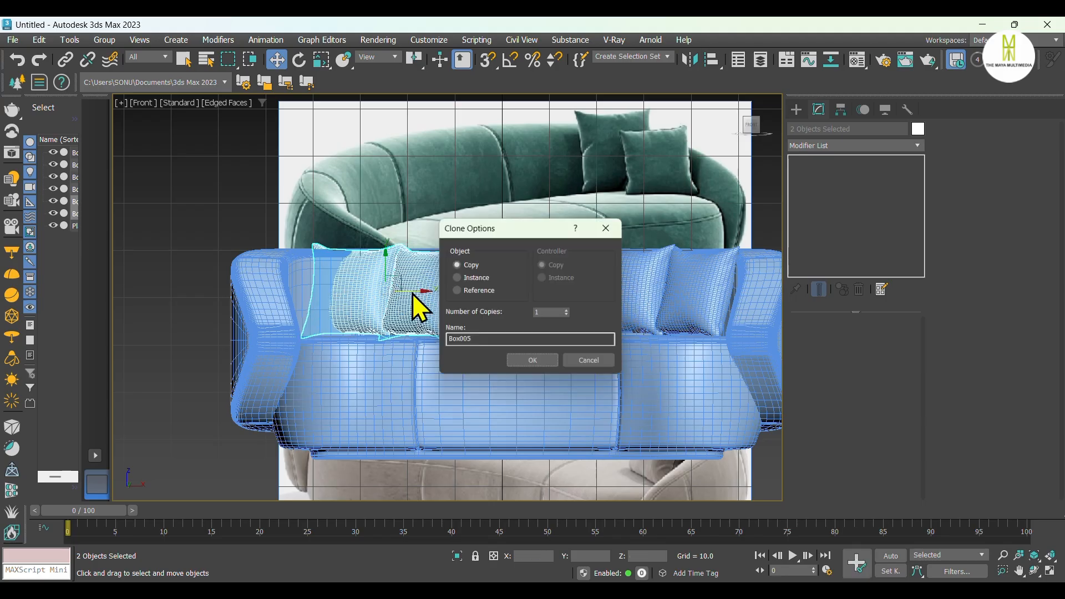
pyautogui.click(536, 364)
# Rotate the copied pillow pair in the top view and place it against the left curve of the backrest
pyautogui.press('t')
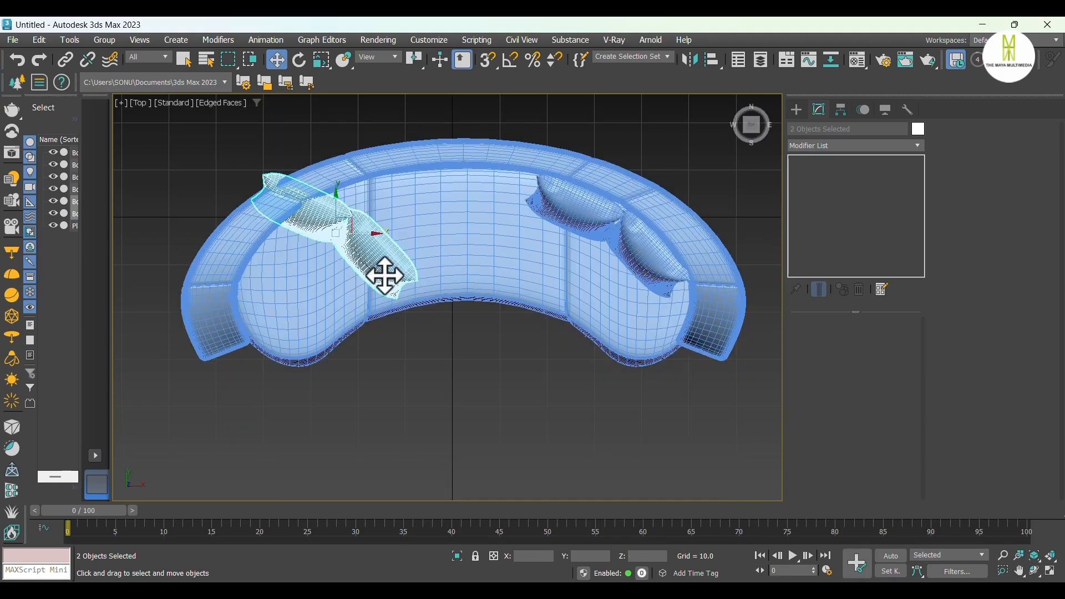
pyautogui.scroll(3, 382, 275)
pyautogui.press('e')
pyautogui.moveTo(383, 318); pyautogui.dragTo(311, 281)
pyautogui.press('p')
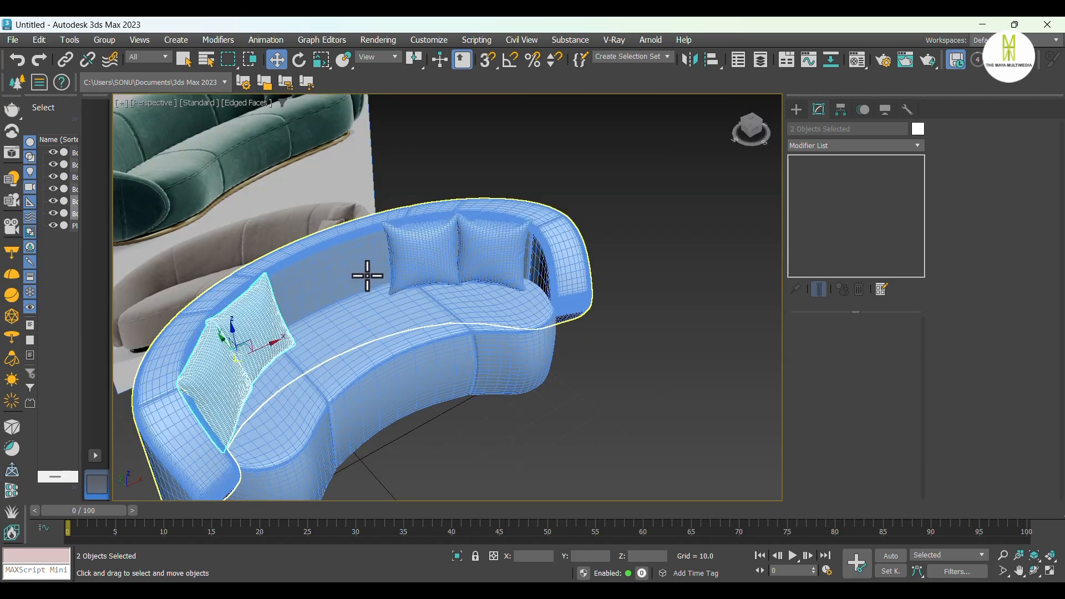
# Deselect the pillows, turn off edged faces, and inspect the whole sofa beside the reference image
pyautogui.keyDown('alt'); pyautogui.moveTo(368, 277); pyautogui.dragTo(493, 307, button='middle'); pyautogui.keyUp('alt')
pyautogui.click(611, 257)
pyautogui.press('F4')
pyautogui.scroll(-4, 611, 257)
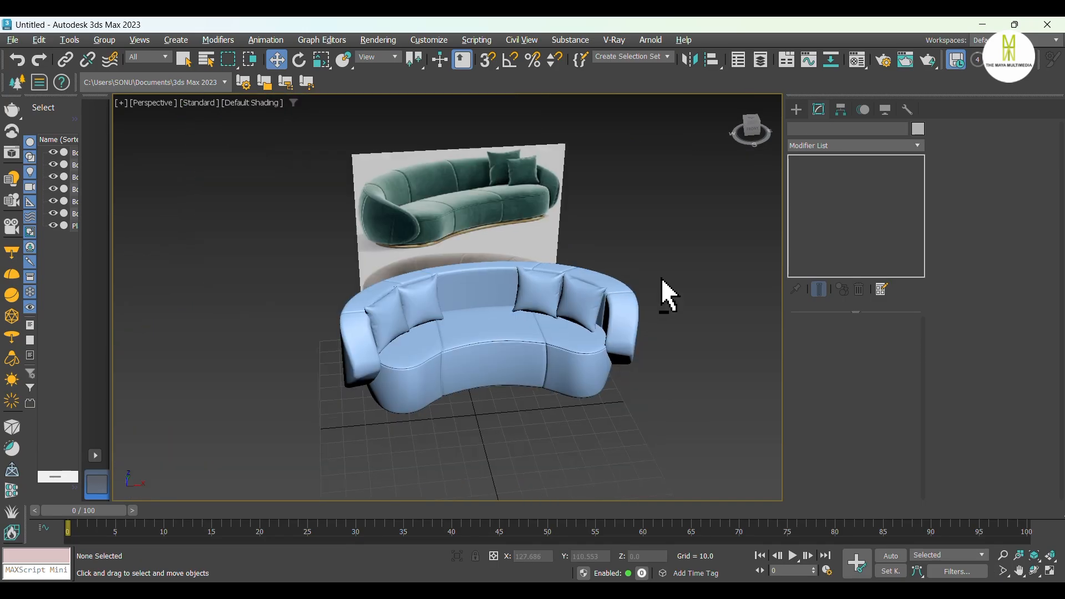
pyautogui.keyDown('alt'); pyautogui.moveTo(663, 280); pyautogui.dragTo(510, 254, button='middle'); pyautogui.keyUp('alt')
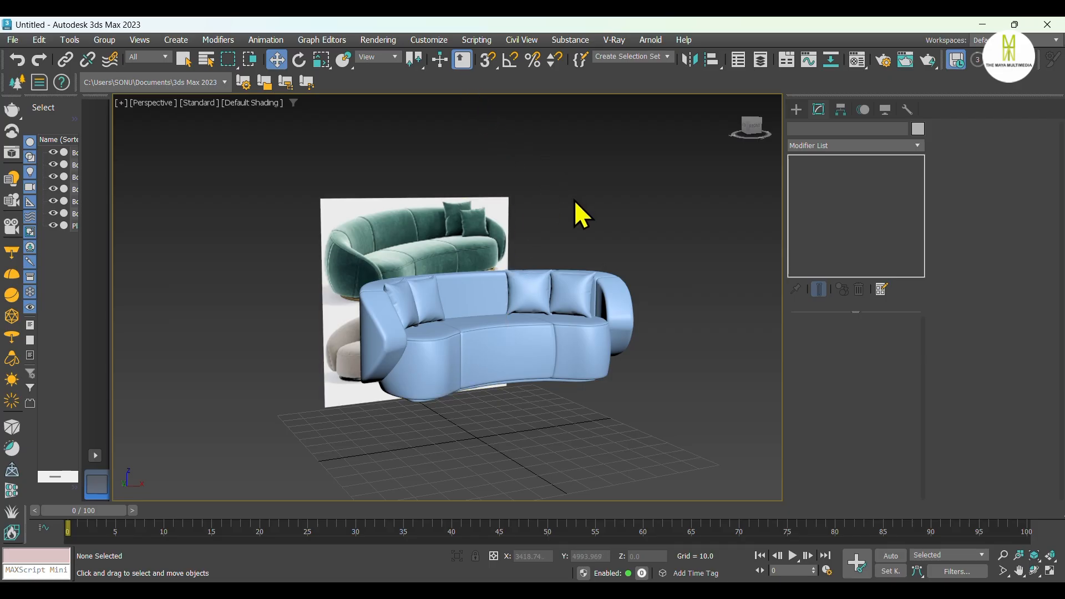
# Isolate the sofa and pillows without the reference image plane and inspect the finished model from around it
pyautogui.click(444, 233)
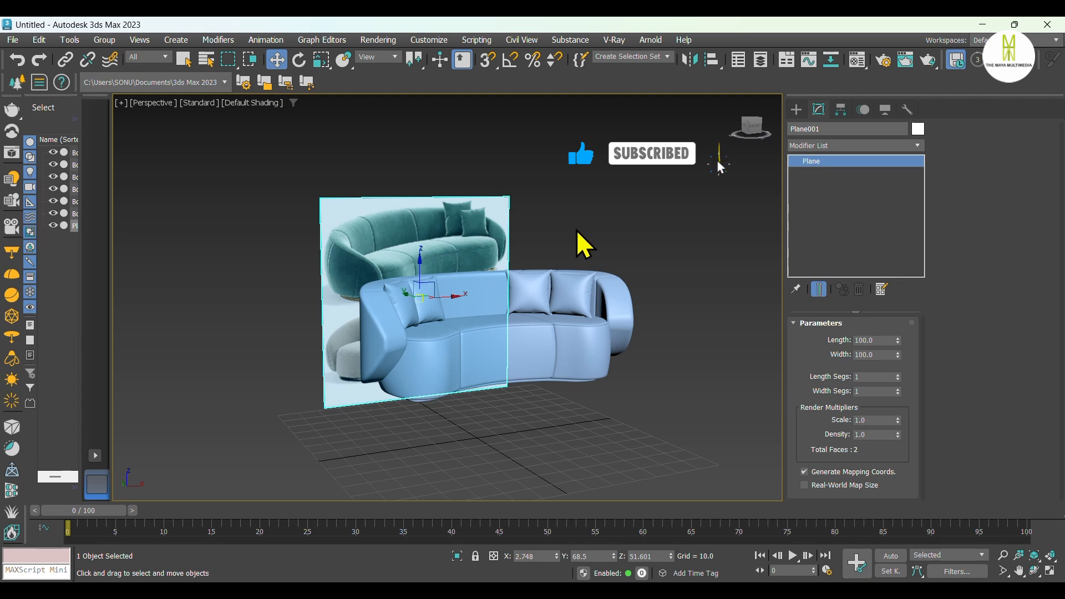
pyautogui.moveTo(671, 434); pyautogui.dragTo(344, 302)
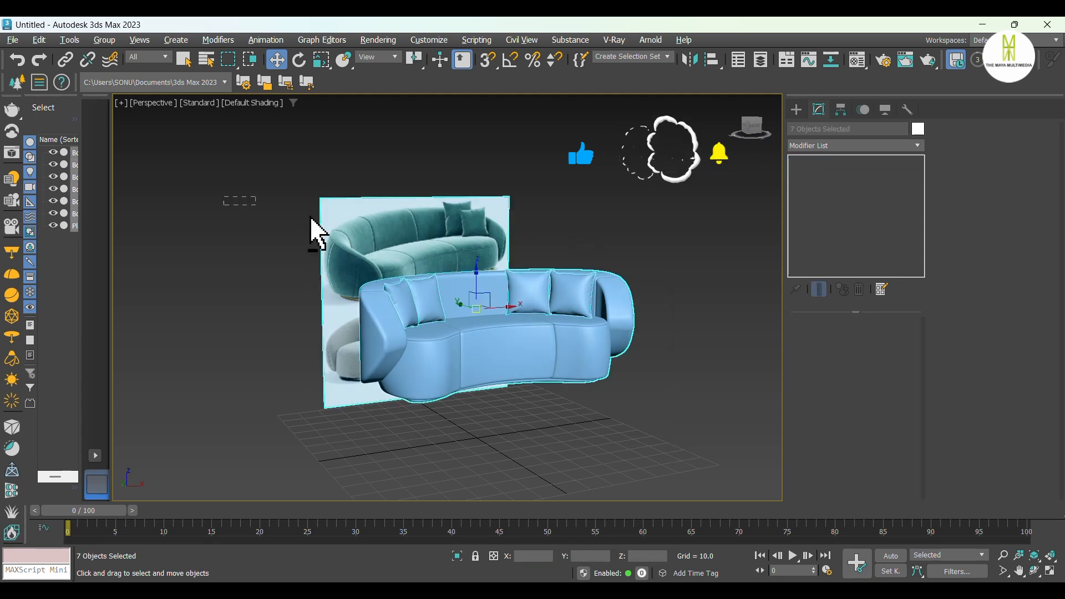
pyautogui.click(458, 557)
pyautogui.click(586, 446)
pyautogui.scroll(-3, 496, 332)
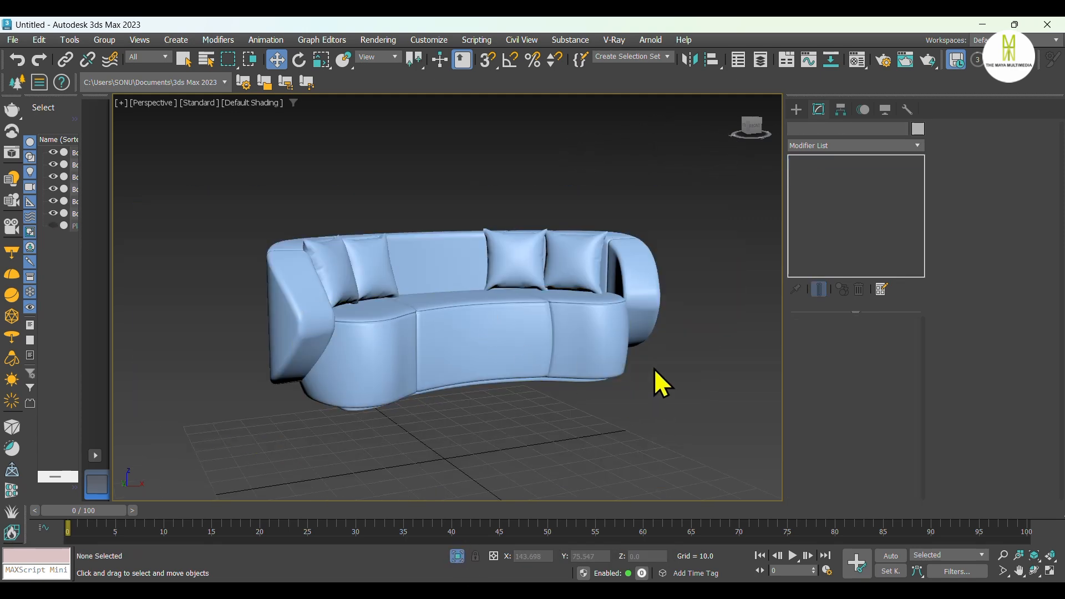
pyautogui.keyDown('alt'); pyautogui.moveTo(655, 371); pyautogui.dragTo(159, 392, button='middle'); pyautogui.keyUp('alt')
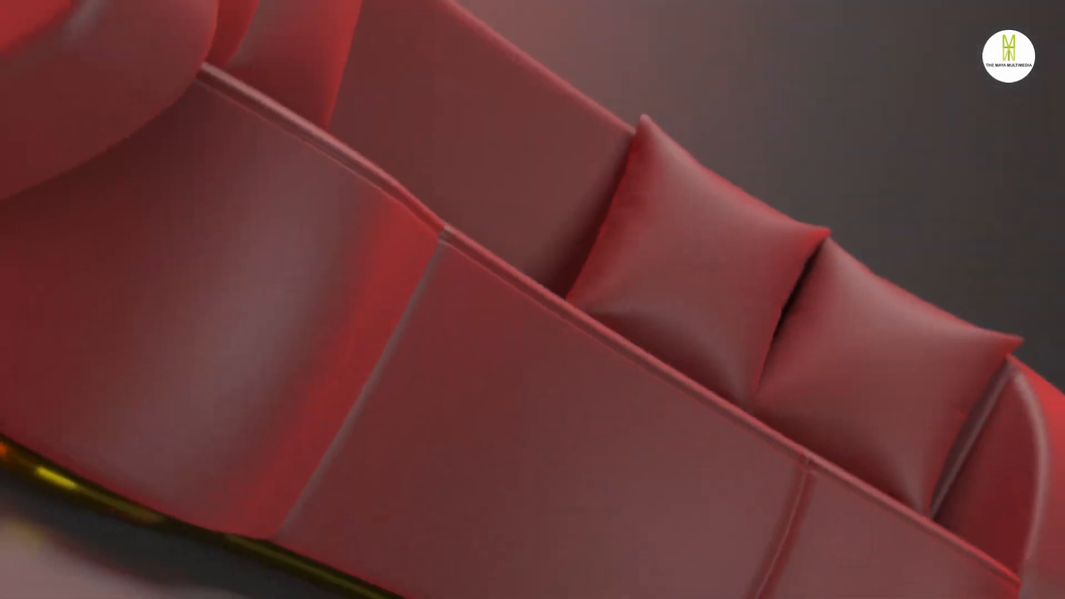